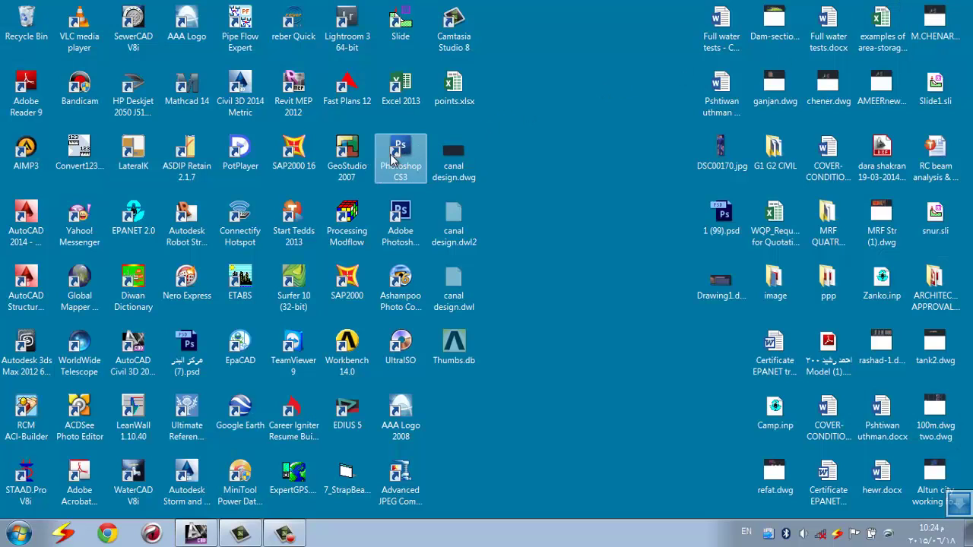
Open the points.xlsx workbook from the desktop and check its Number, Northing, Easting and Elevation columns
double_click(453, 99)
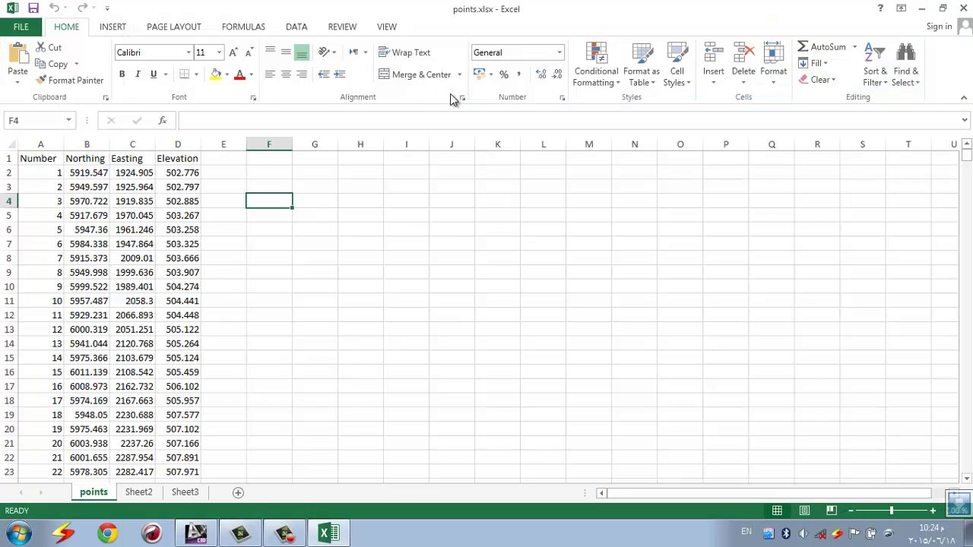
left_click(47, 162)
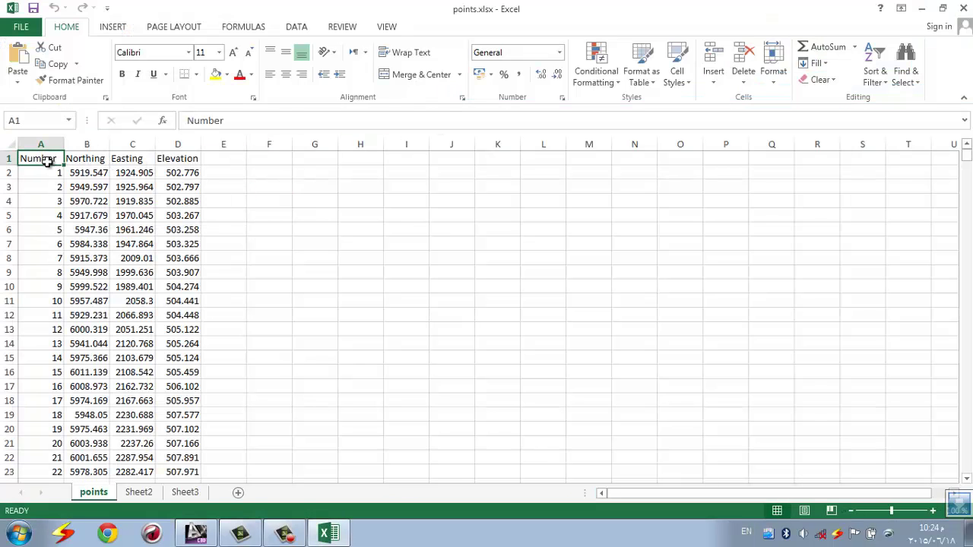
left_click(99, 162)
left_click(137, 158)
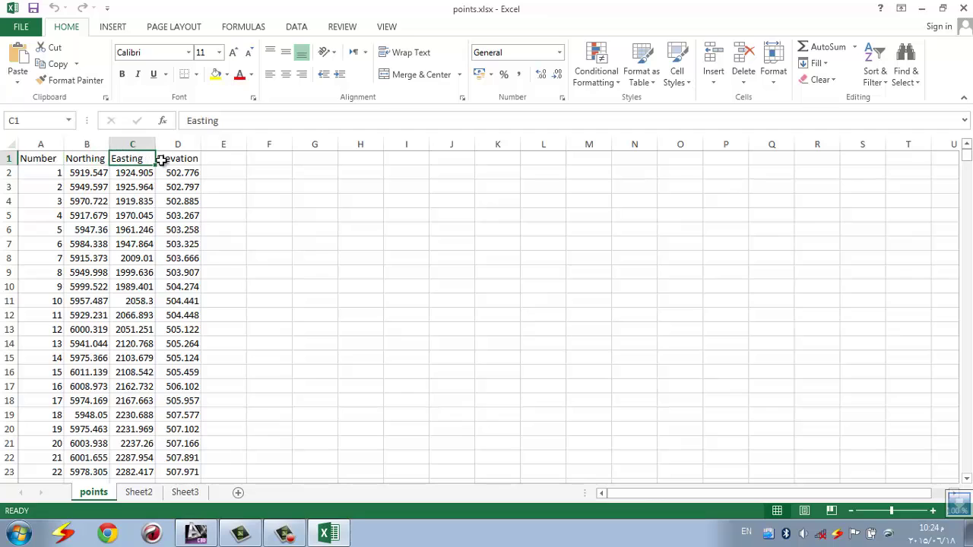
left_click(175, 161)
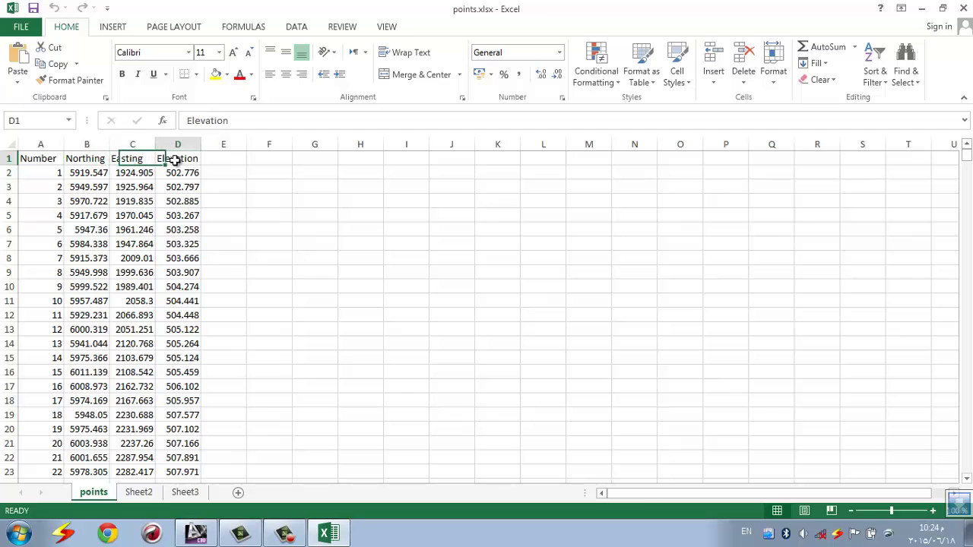
Save the active sheet to the Desktop as the tab-delimited text file points.txt and close the workbook without saving again
left_click(19, 26)
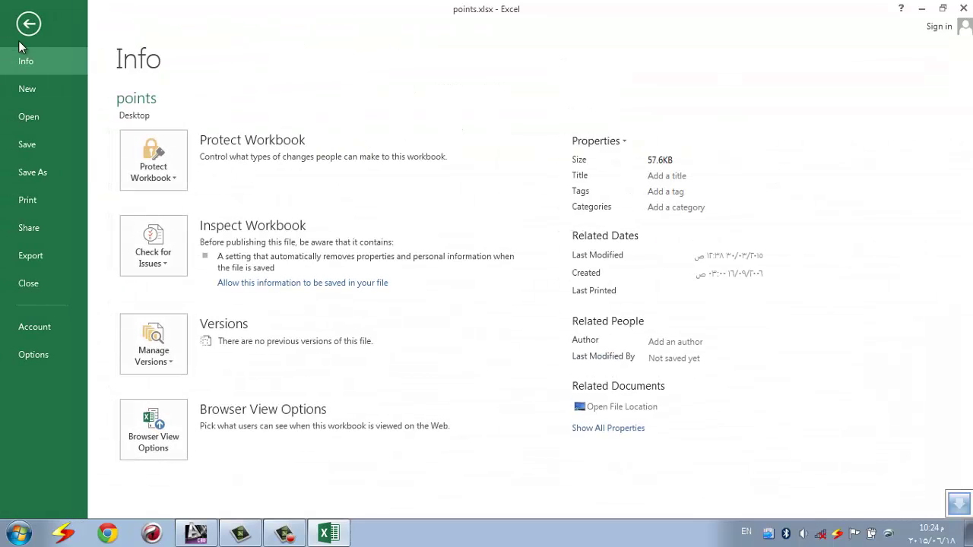
left_click(38, 173)
left_click(377, 154)
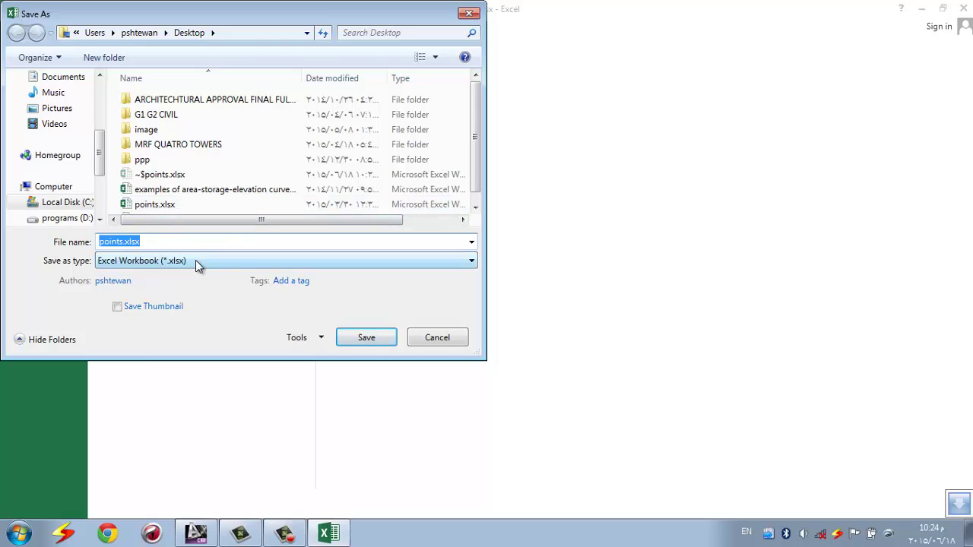
left_click(196, 260)
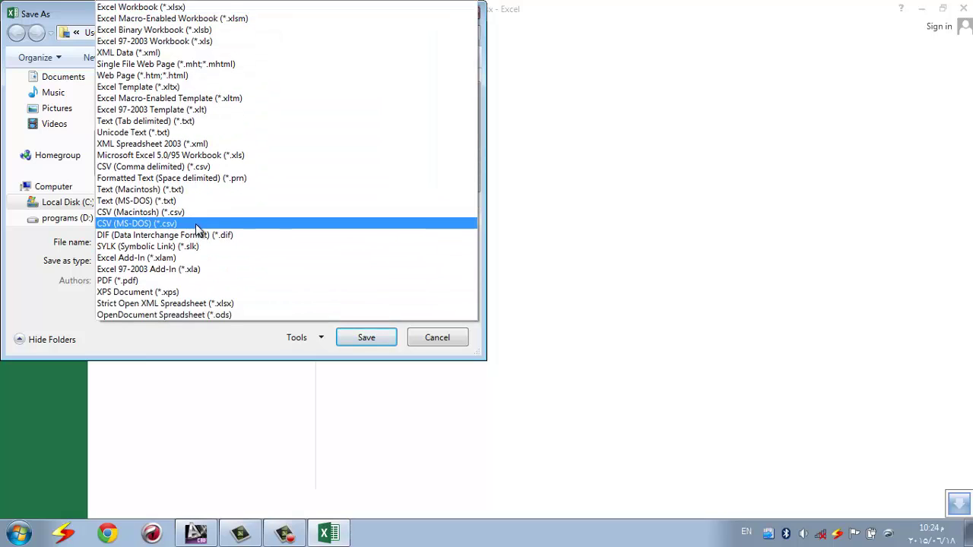
left_click(207, 121)
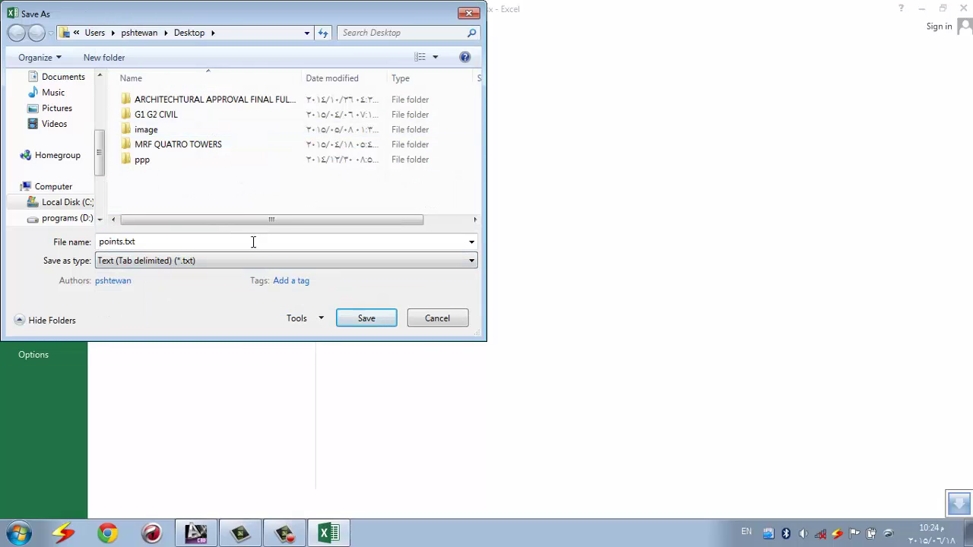
left_click(363, 319)
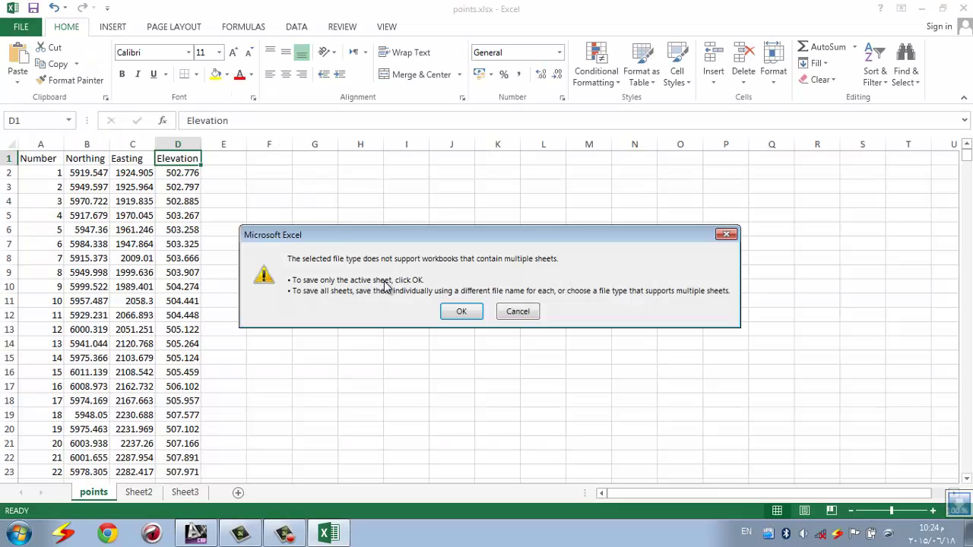
left_click(451, 311)
left_click(439, 308)
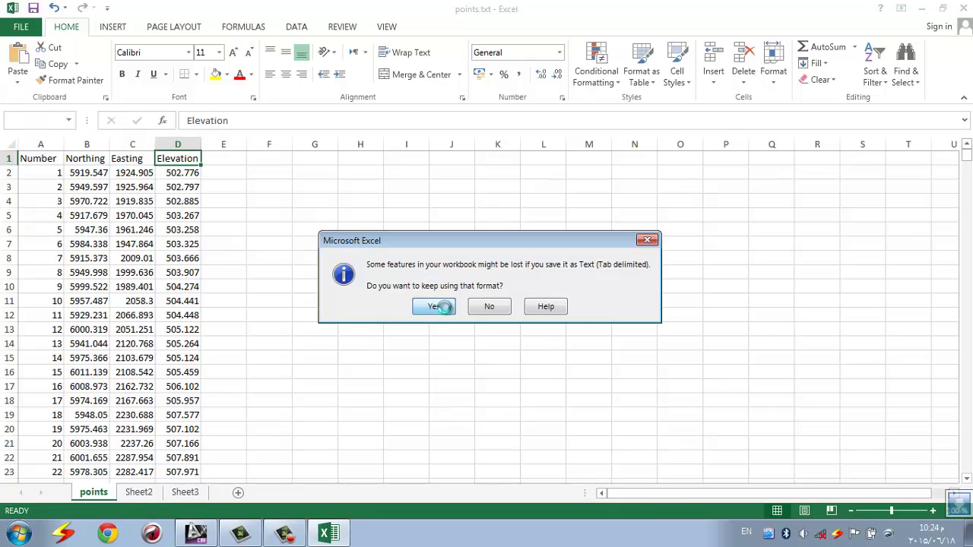
left_click(963, 8)
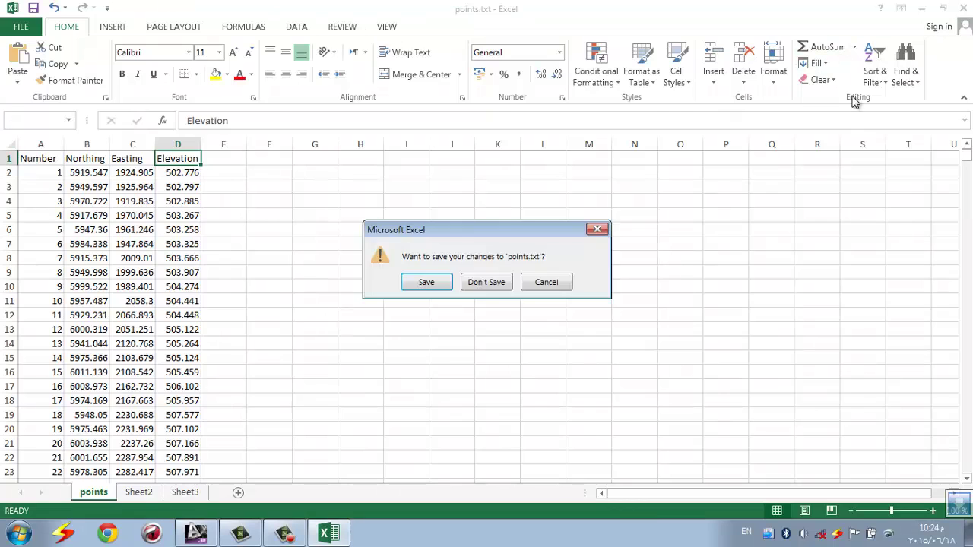
left_click(487, 285)
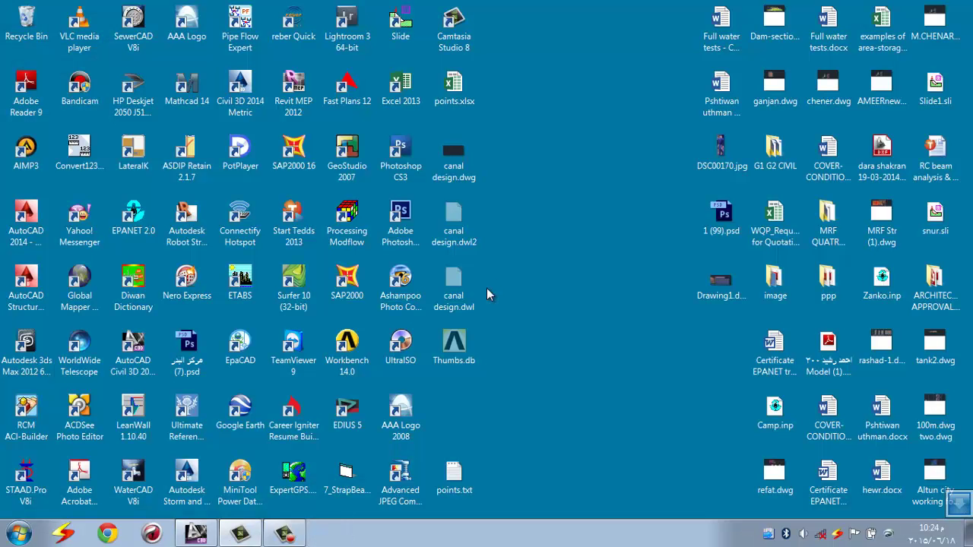
Open points.txt from the desktop in Word and remove the header row with the column names
left_click_drag(463, 469, 467, 406)
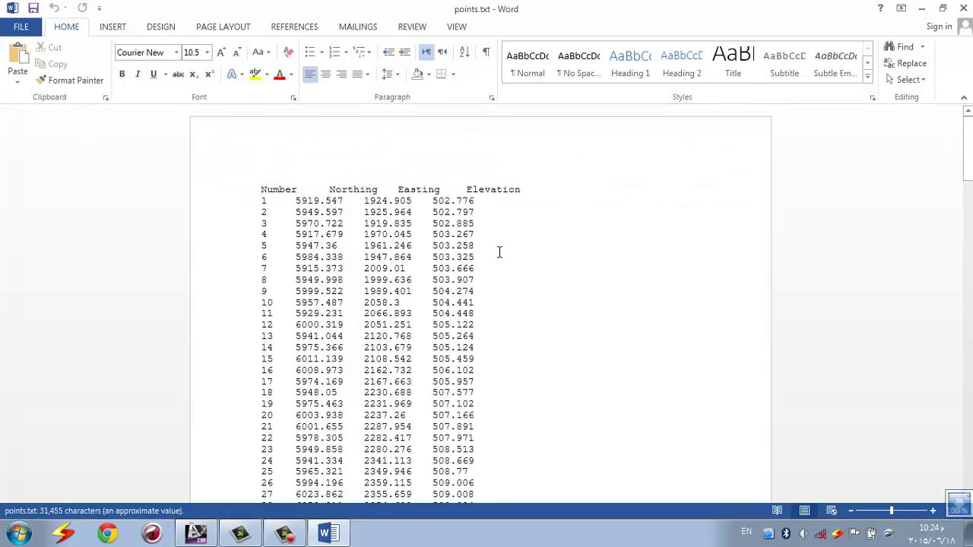
left_click_drag(524, 193, 281, 191)
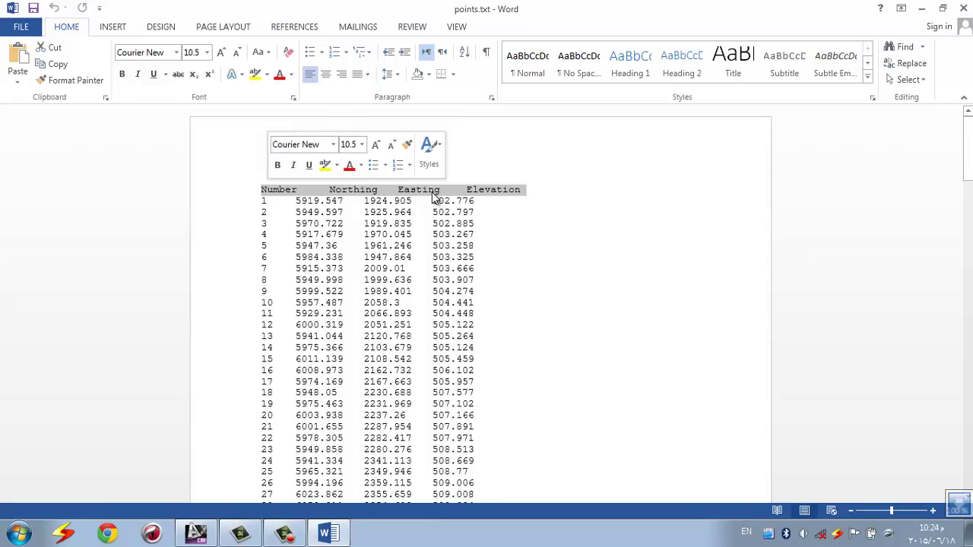
right_click(431, 193)
left_click(456, 201)
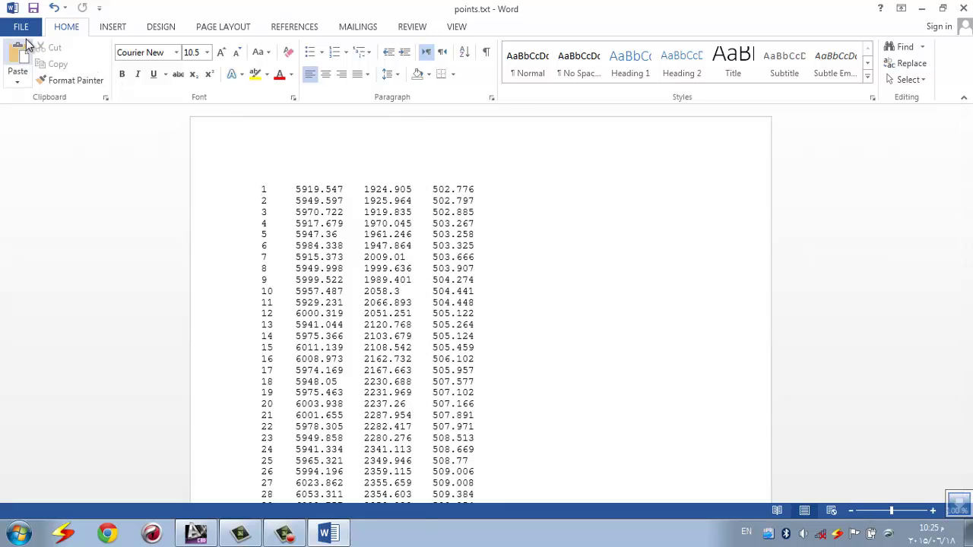
Save points.txt in plain text format and close the document
left_click(34, 9)
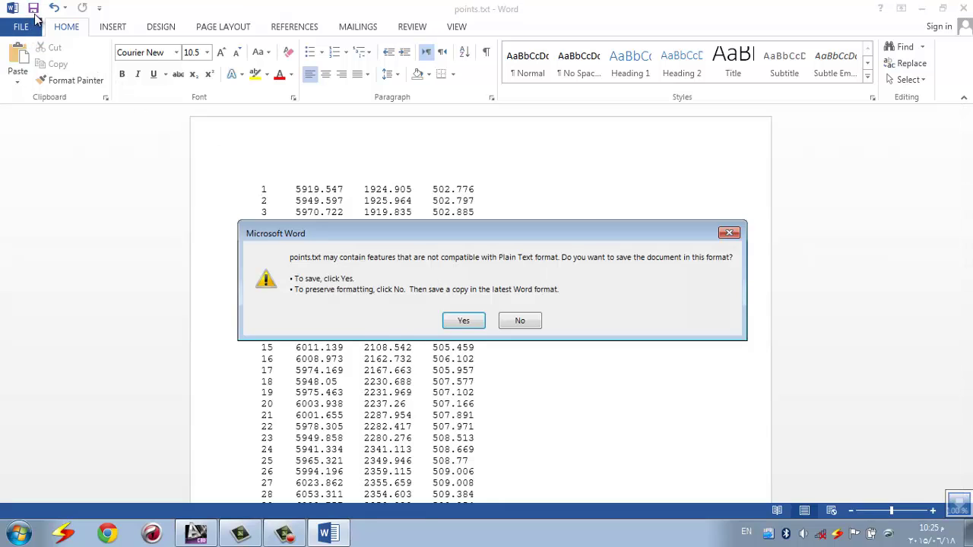
left_click(464, 323)
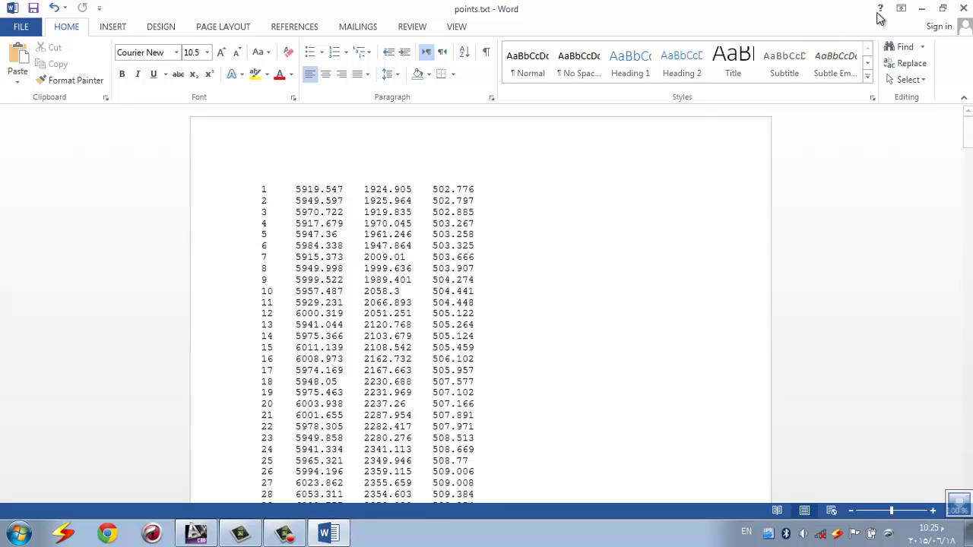
left_click(963, 9)
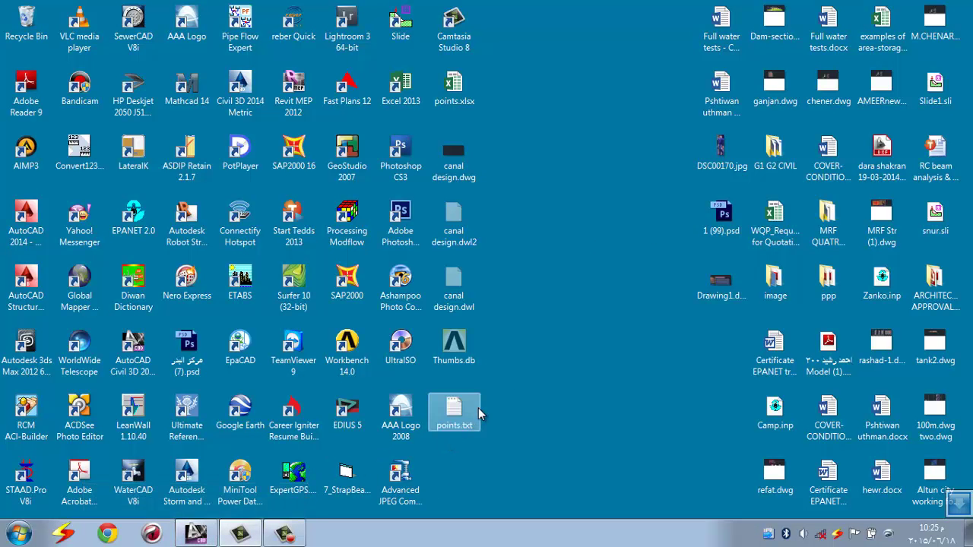
Switch to AutoCAD Civil 3D, start importing points from a file and add points.txt from the Desktop as the source
left_click(212, 536)
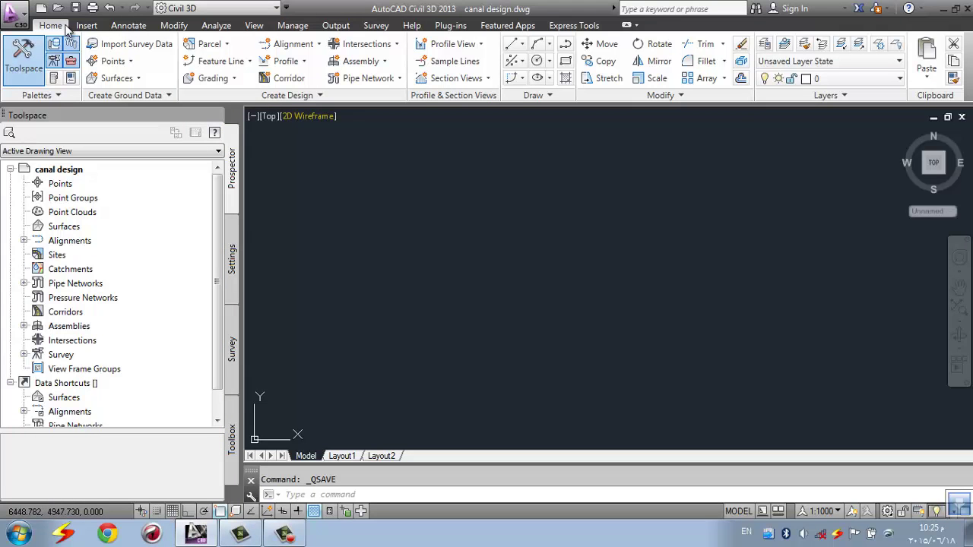
left_click(86, 25)
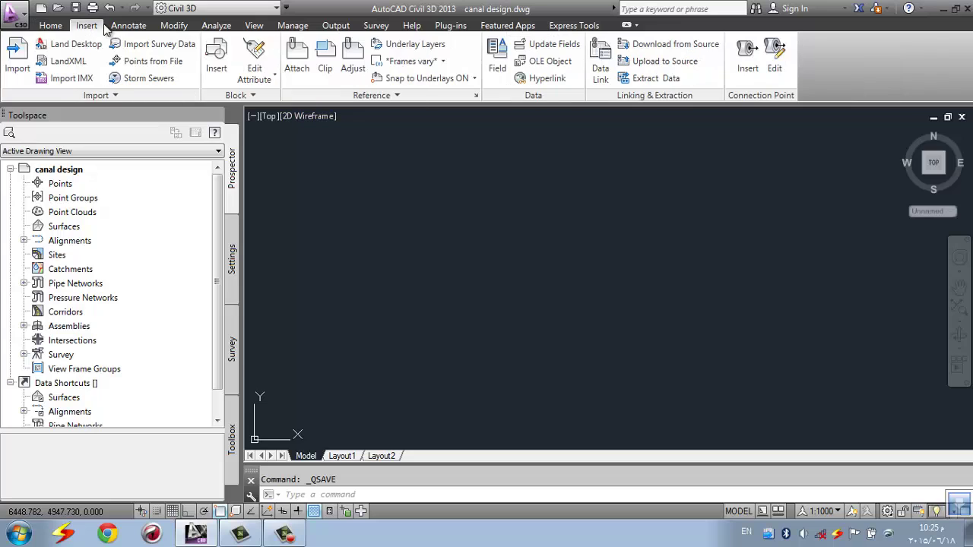
left_click(150, 61)
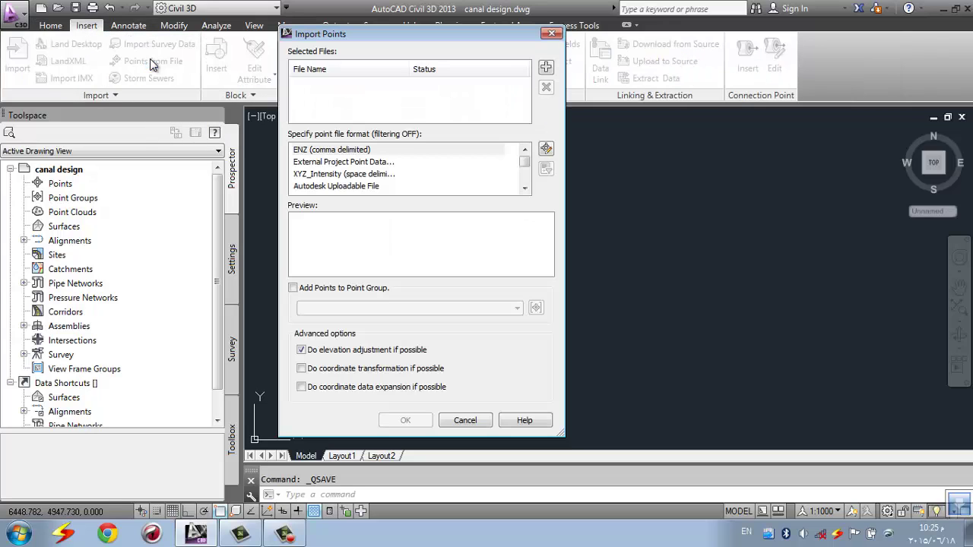
left_click(546, 68)
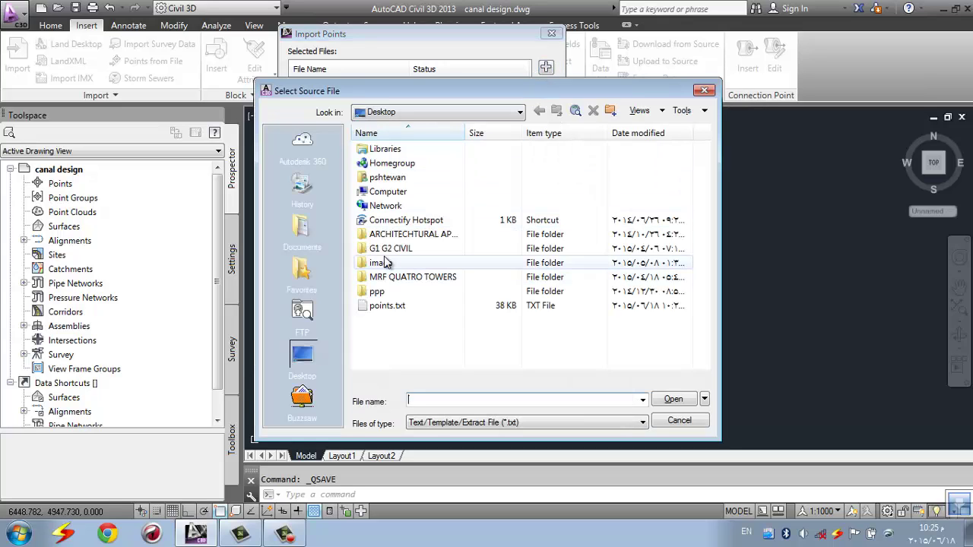
left_click(404, 306)
left_click(663, 401)
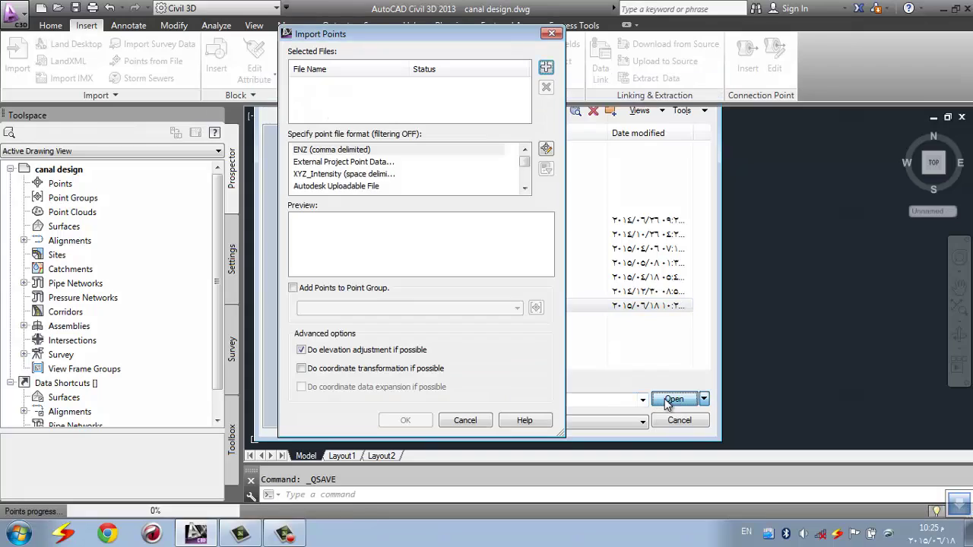
Choose the PNEZD (space delimited) point file format and import the points into the drawing
left_click(524, 189)
left_click(524, 189)
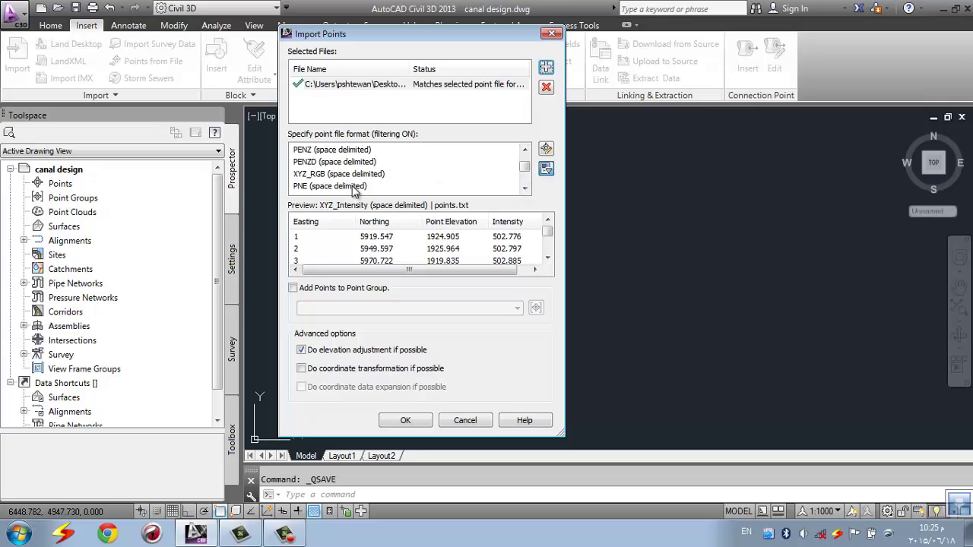
left_click(354, 188)
left_click(525, 190)
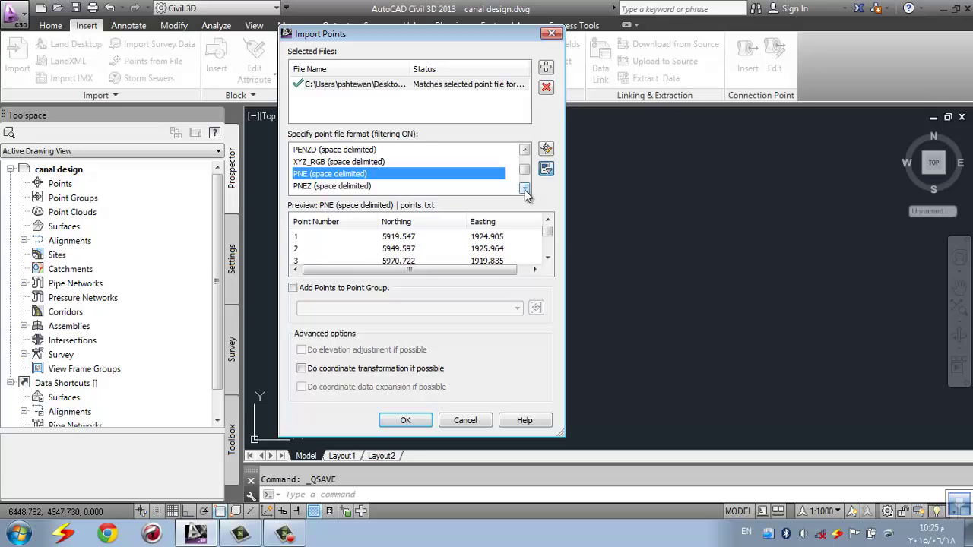
left_click(524, 190)
left_click(525, 190)
left_click(524, 190)
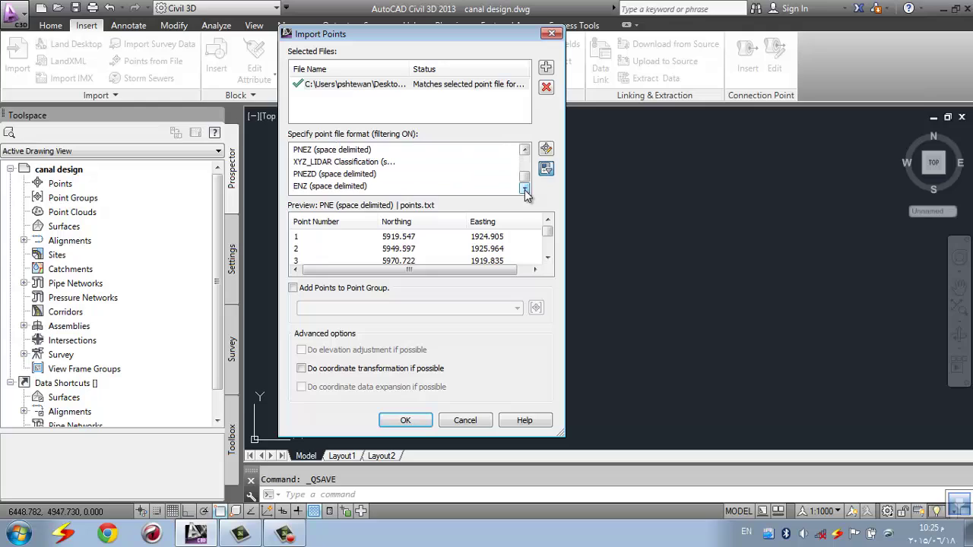
left_click(329, 176)
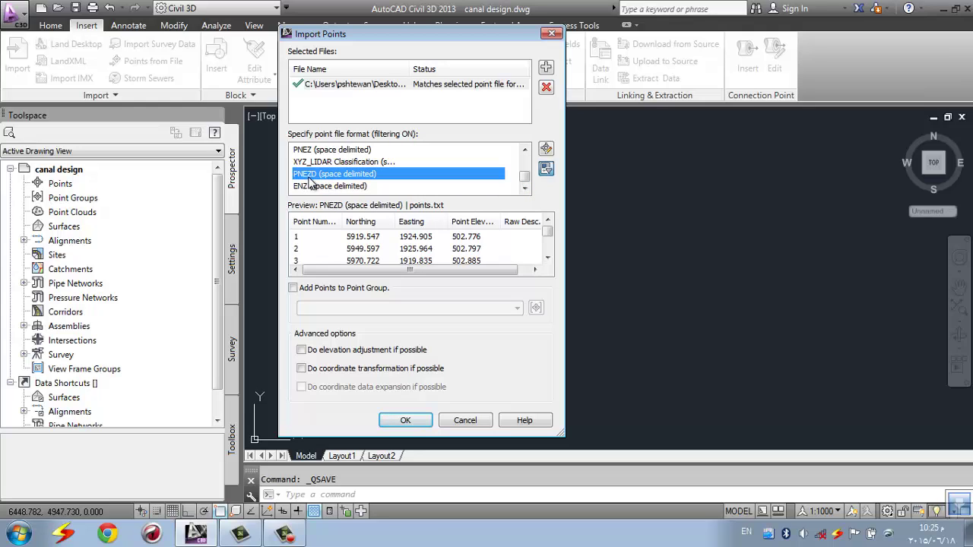
left_click(414, 420)
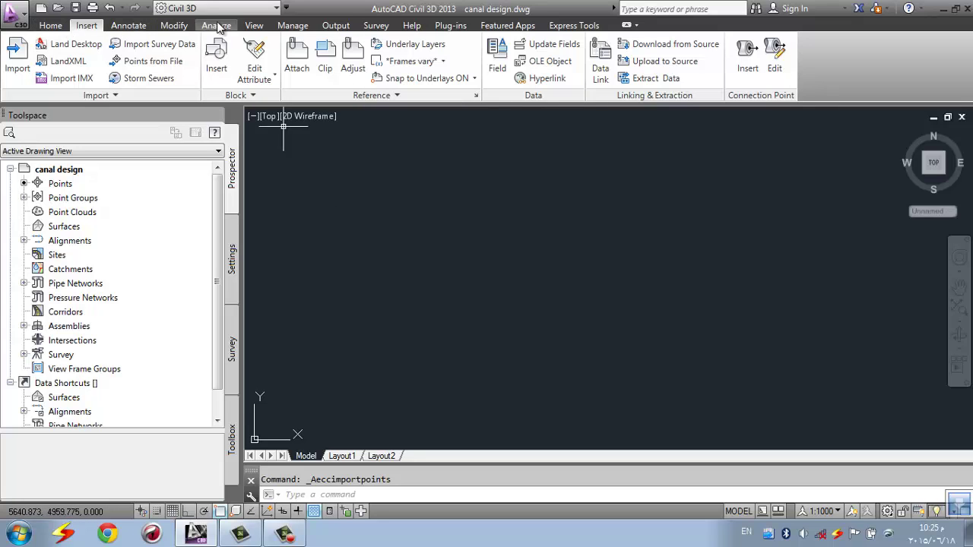
Zoom to the drawing extents so that all imported points are in view
left_click(253, 26)
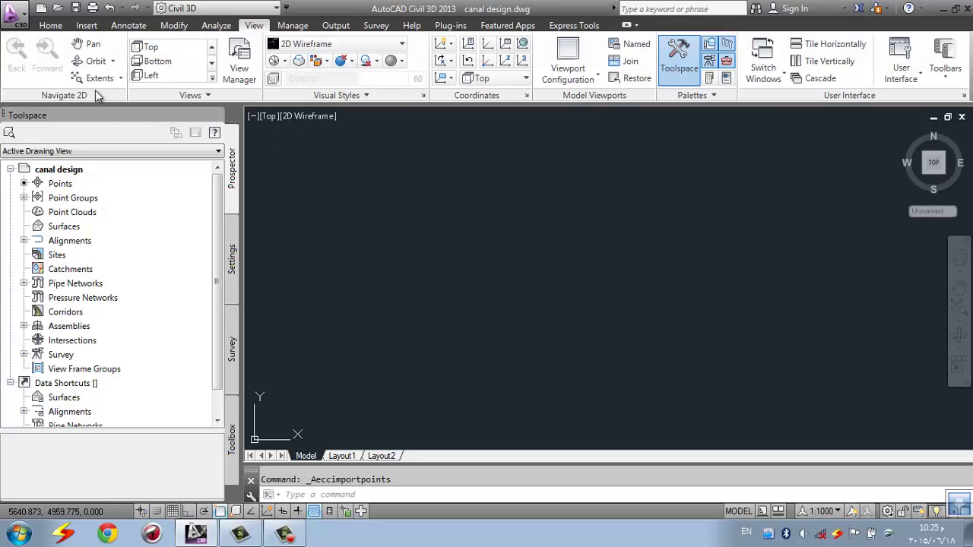
left_click(120, 78)
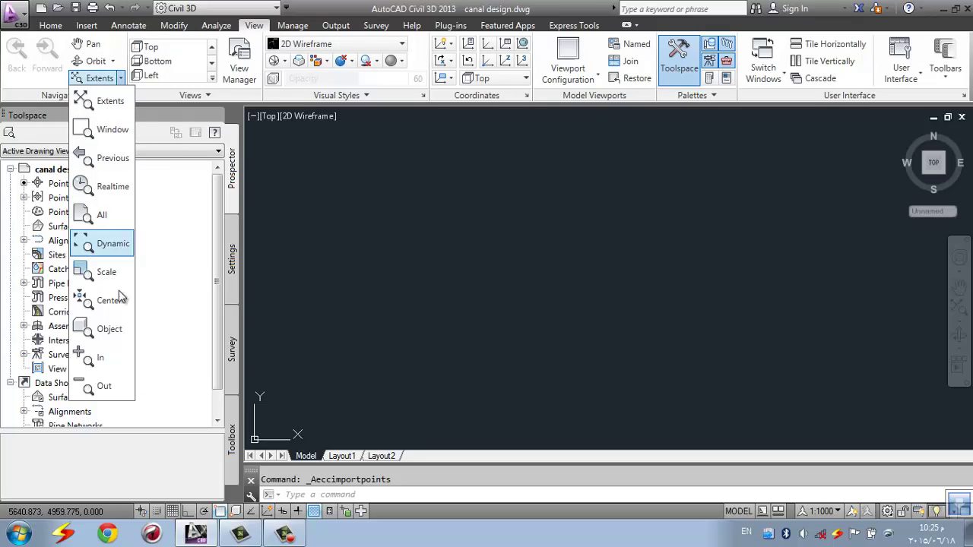
left_click(113, 100)
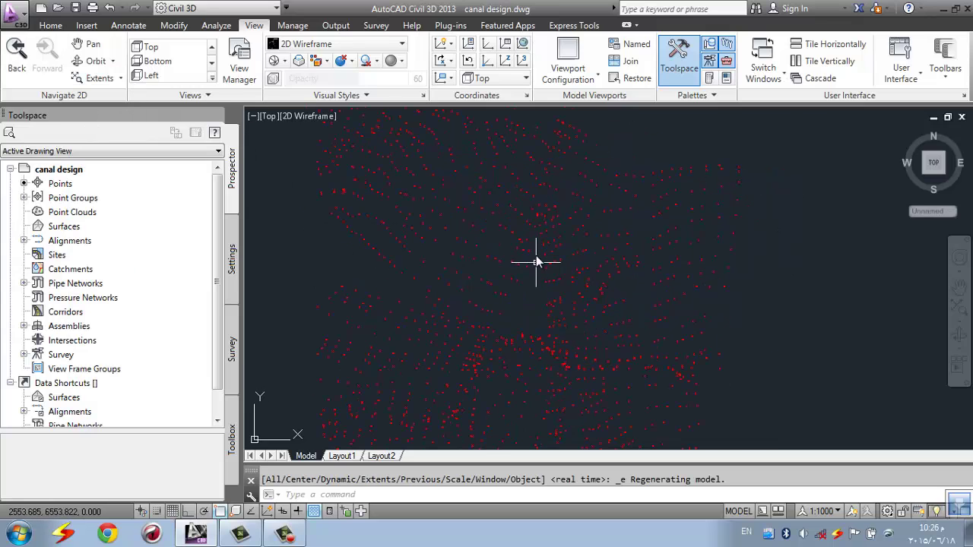
scroll(522, 215, "down", 3)
Open the point group properties from an imported point and set the _All Points label style to Elevation and Description
left_click(50, 26)
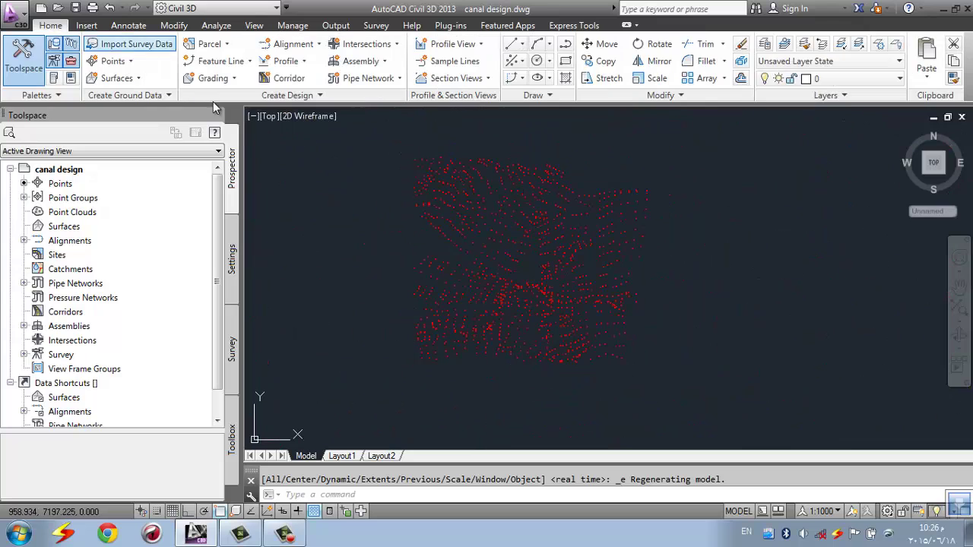
scroll(514, 191, "up", 5)
scroll(465, 196, "up", 2)
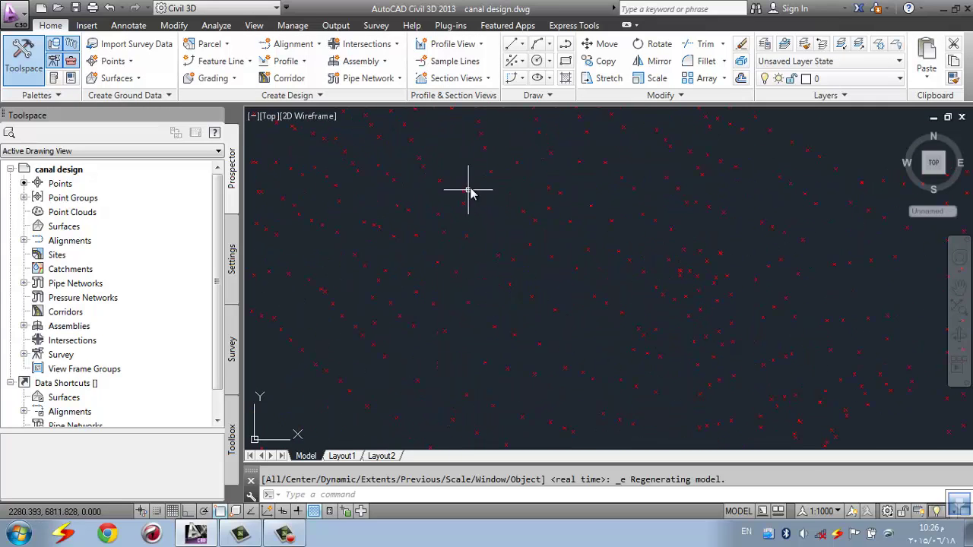
left_click(463, 190)
left_click(403, 195)
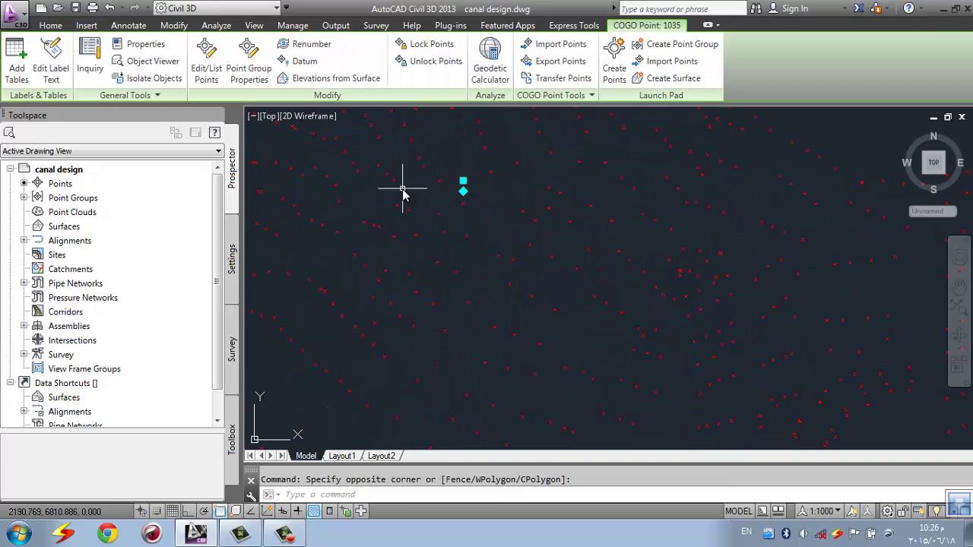
left_click(248, 61)
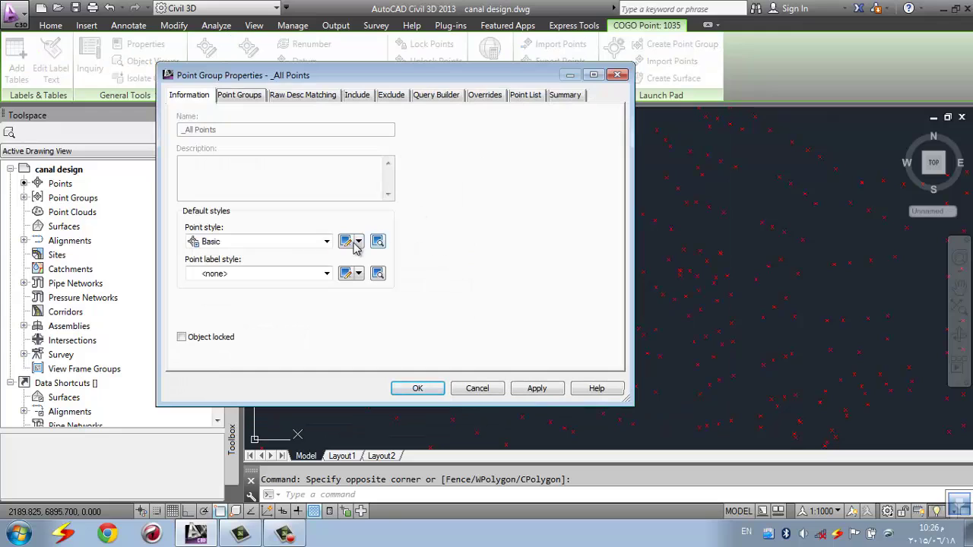
left_click(308, 244)
left_click(290, 243)
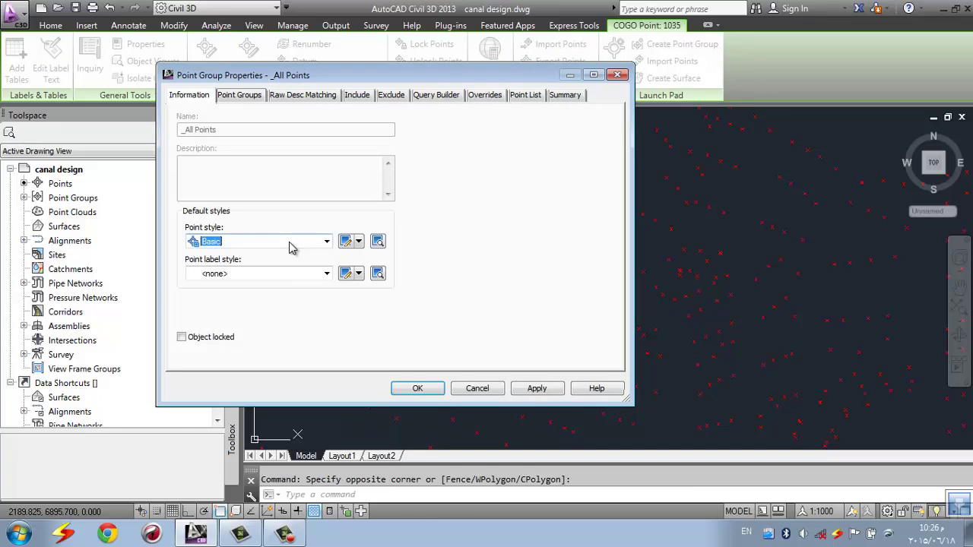
left_click(289, 276)
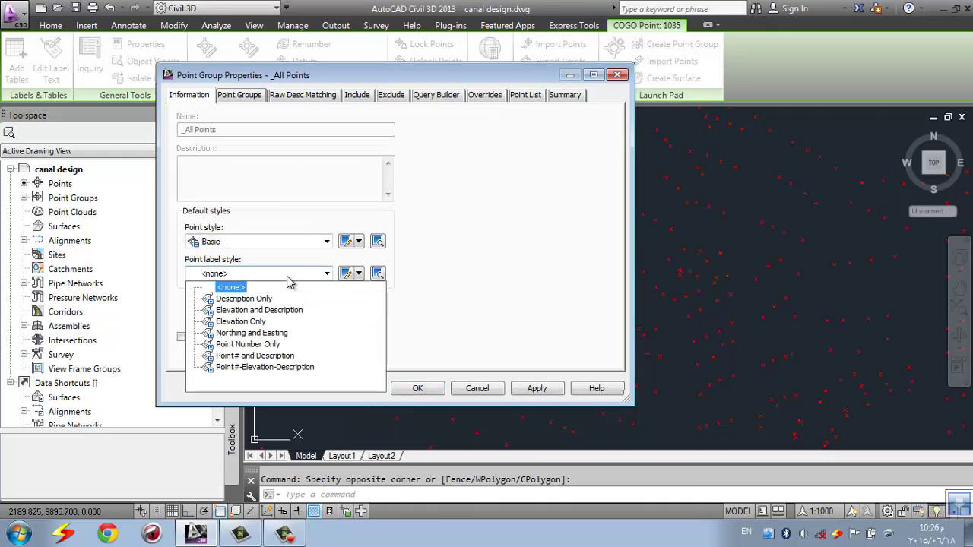
left_click(253, 311)
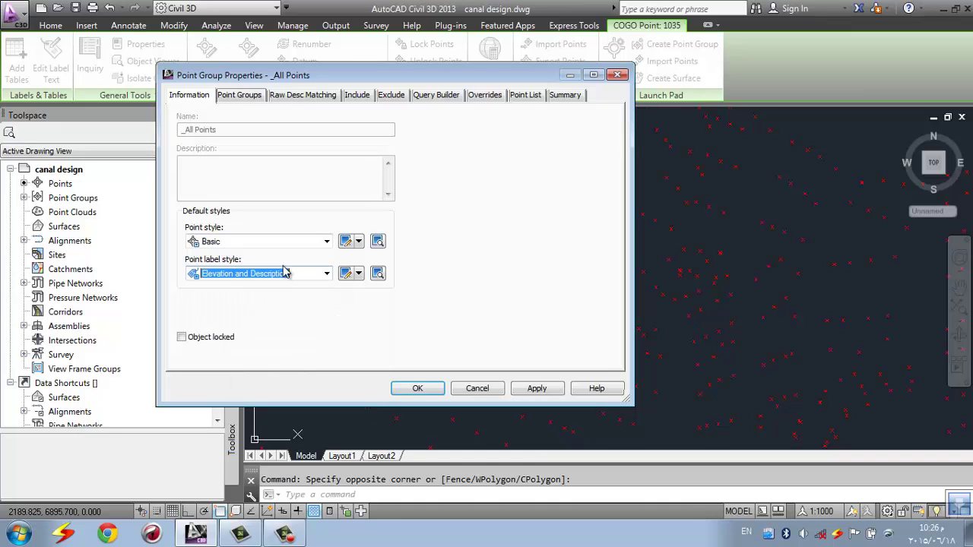
left_click(419, 388)
Try other custom markers in the Basic point style of the _All Points group, restoring the X marker before closing
scroll(525, 296, "up", 6)
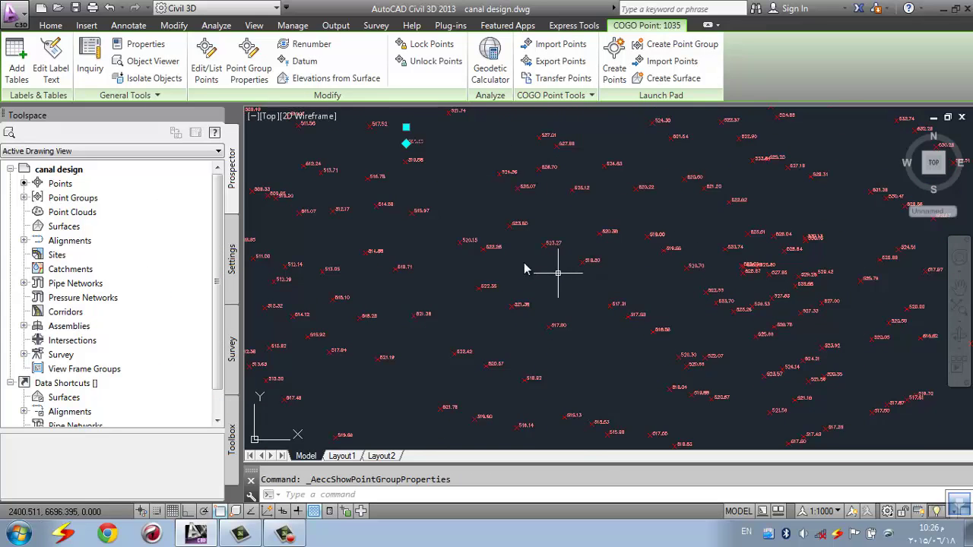
scroll(582, 209, "down", 5)
scroll(583, 219, "down", 2)
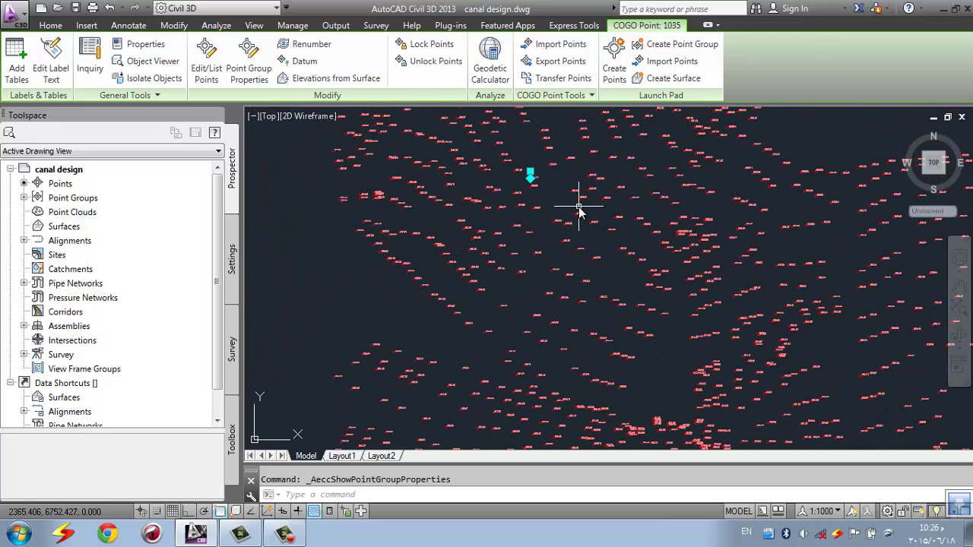
left_click(249, 61)
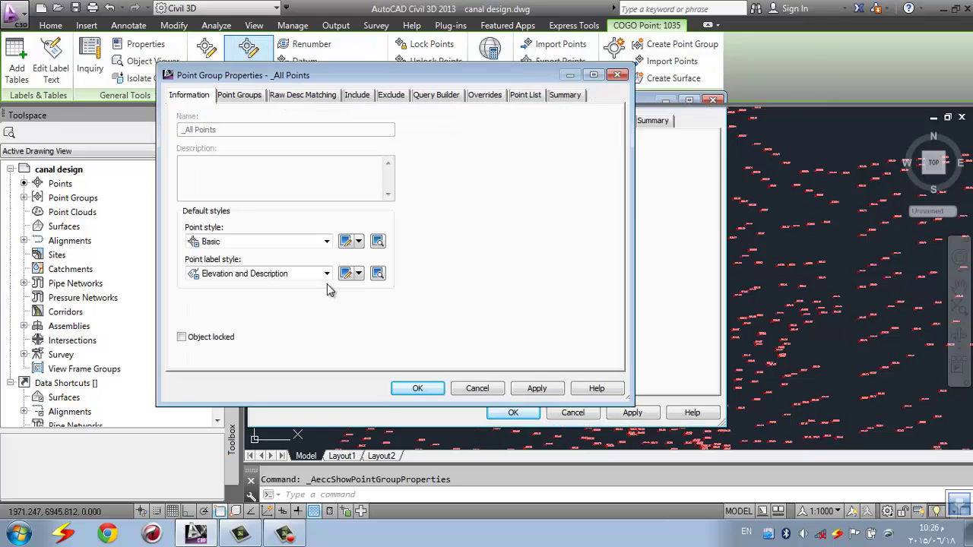
left_click(347, 242)
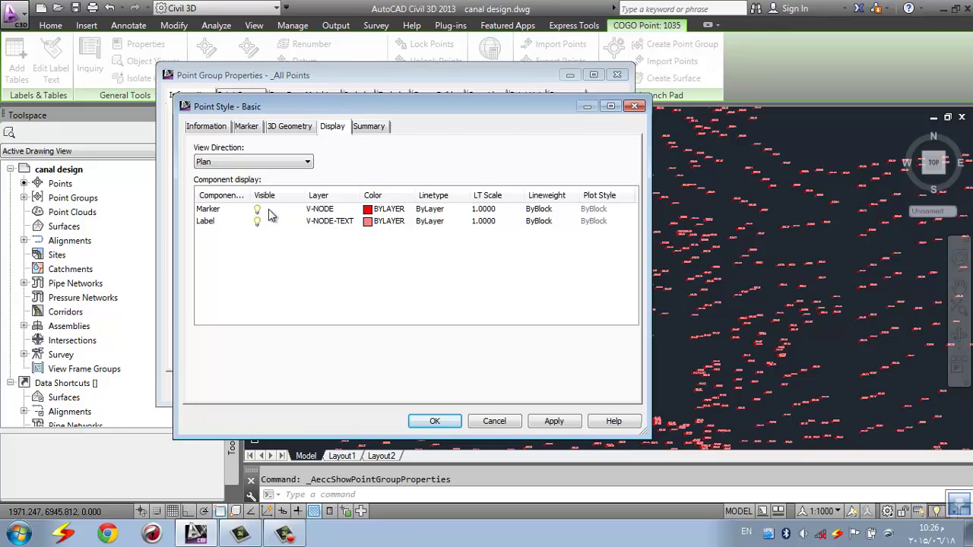
left_click(247, 128)
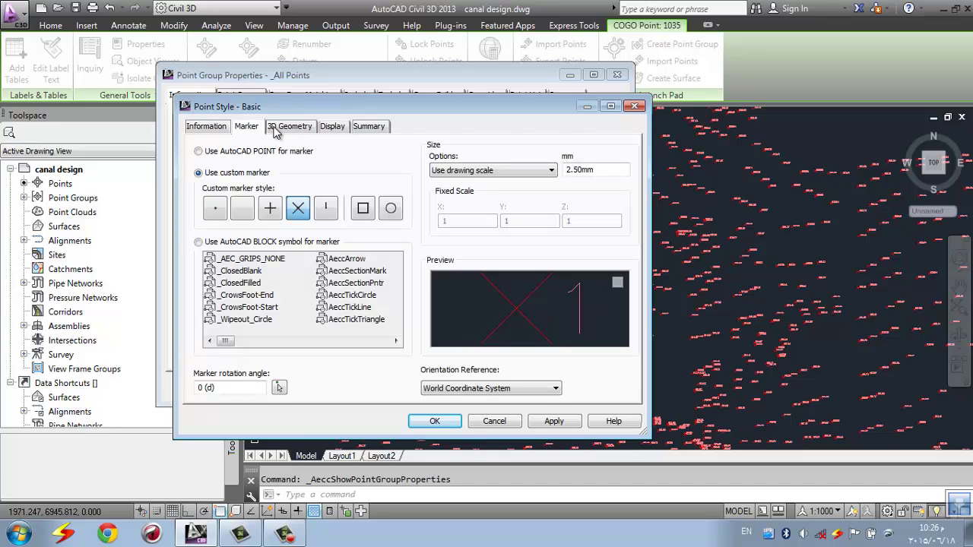
left_click(323, 213)
left_click(298, 213)
key("Left")
key("Left")
key("Left")
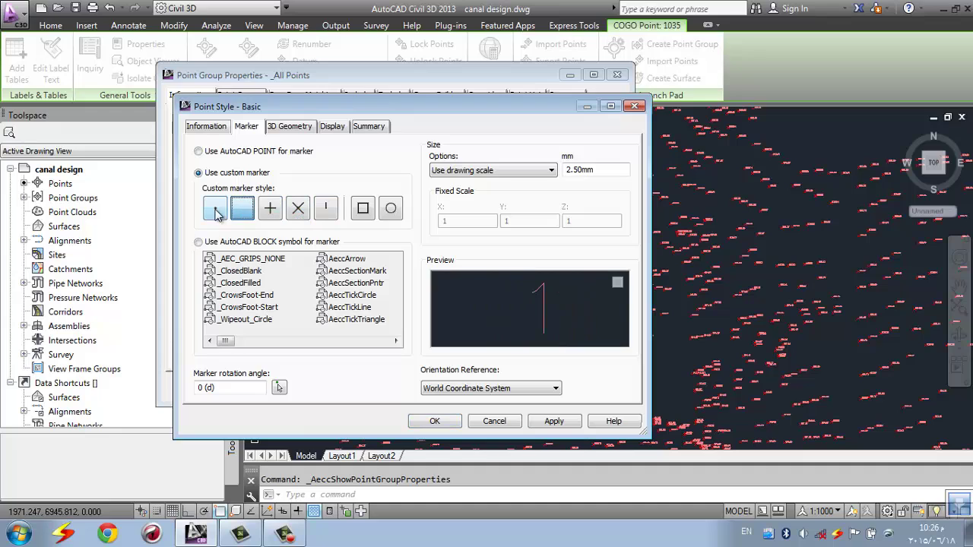
left_click(300, 212)
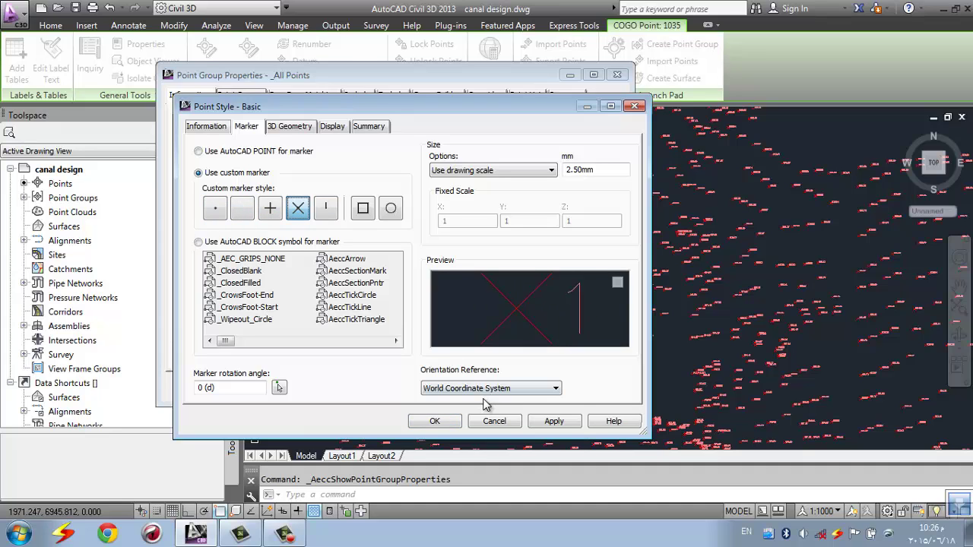
left_click(453, 421)
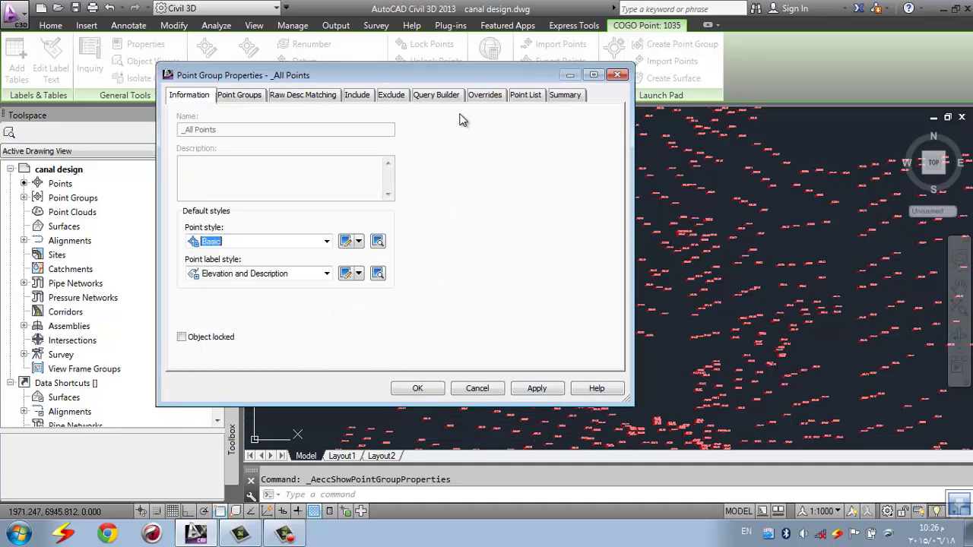
left_click(430, 388)
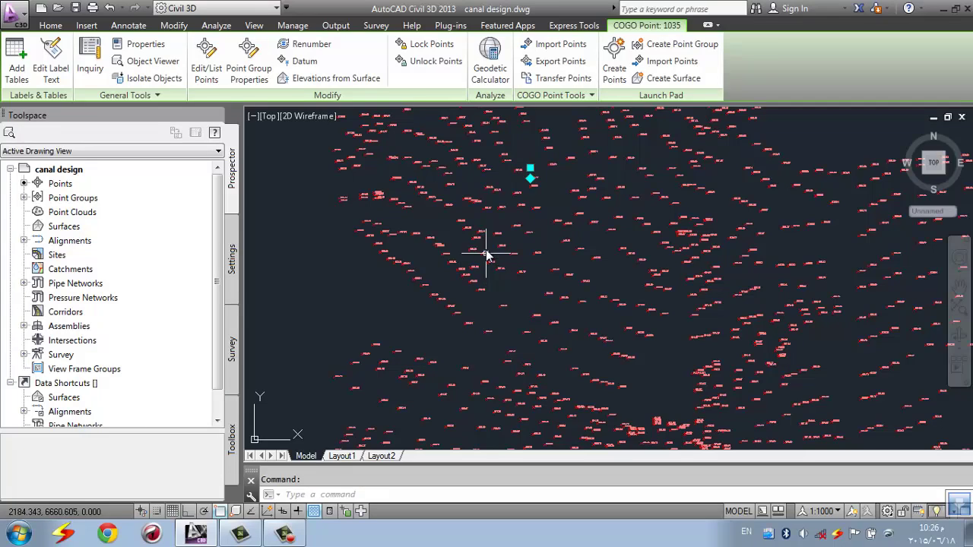
key("Escape")
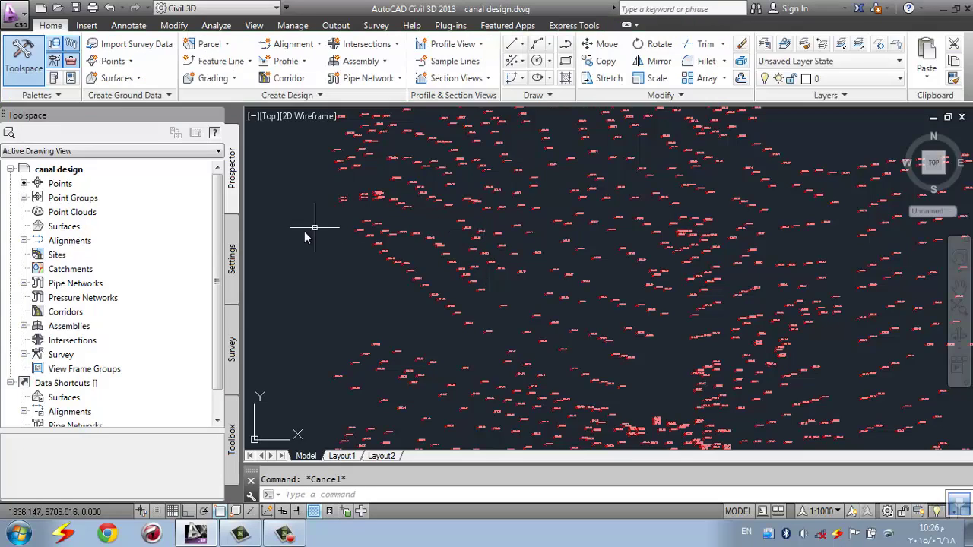
Create a new surface with the default name and the Contours 2m and 10m (Background) style
left_click(57, 228)
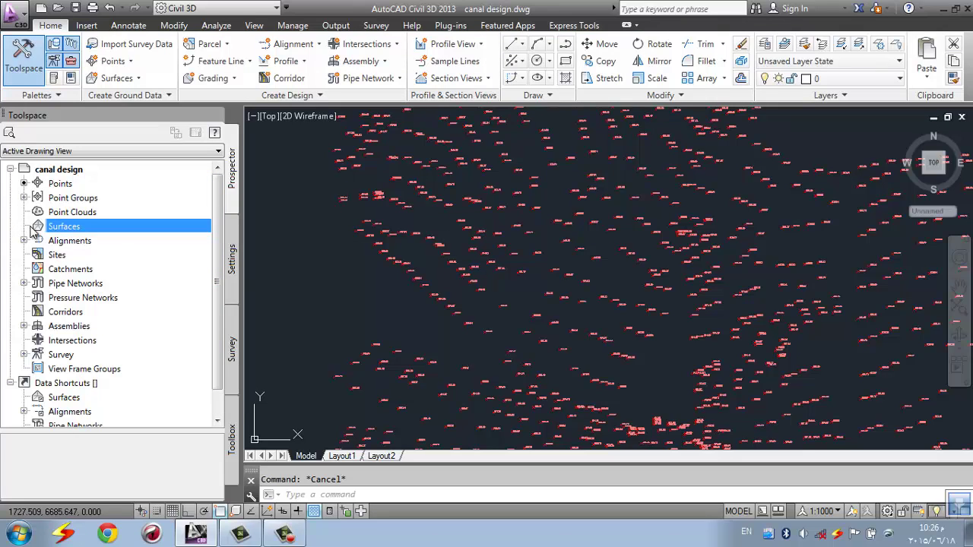
right_click(64, 228)
left_click(106, 232)
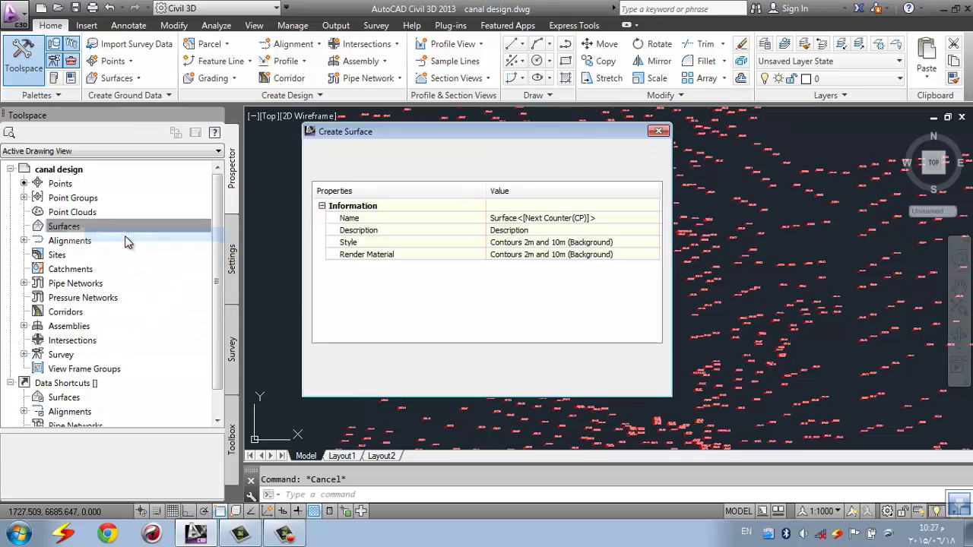
left_click(516, 382)
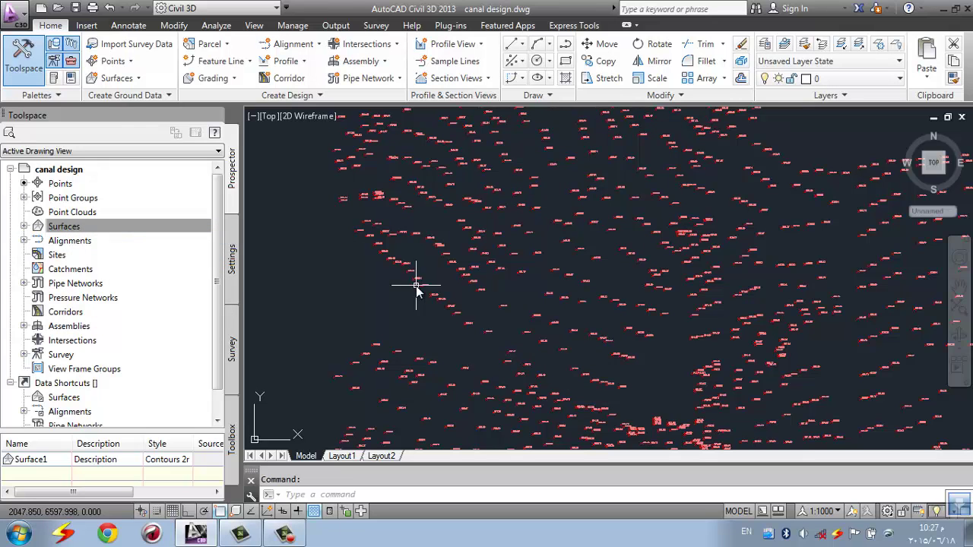
Add the _All Points point group to the definition of Surface1
left_click(23, 226)
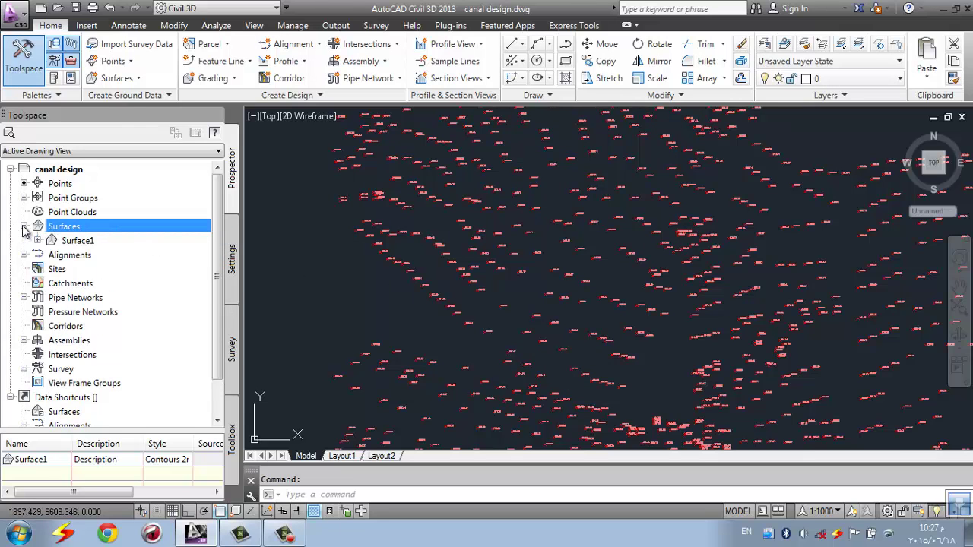
left_click(38, 241)
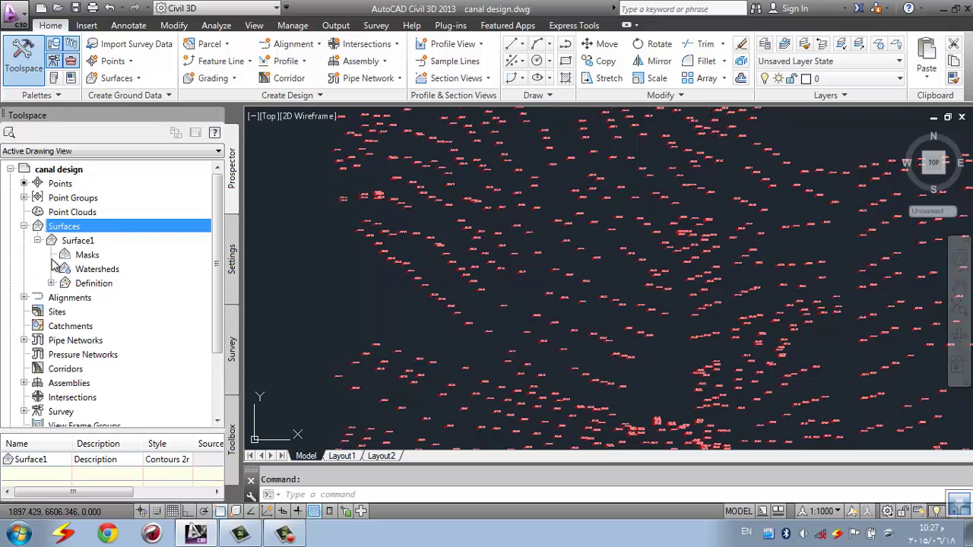
left_click(51, 283)
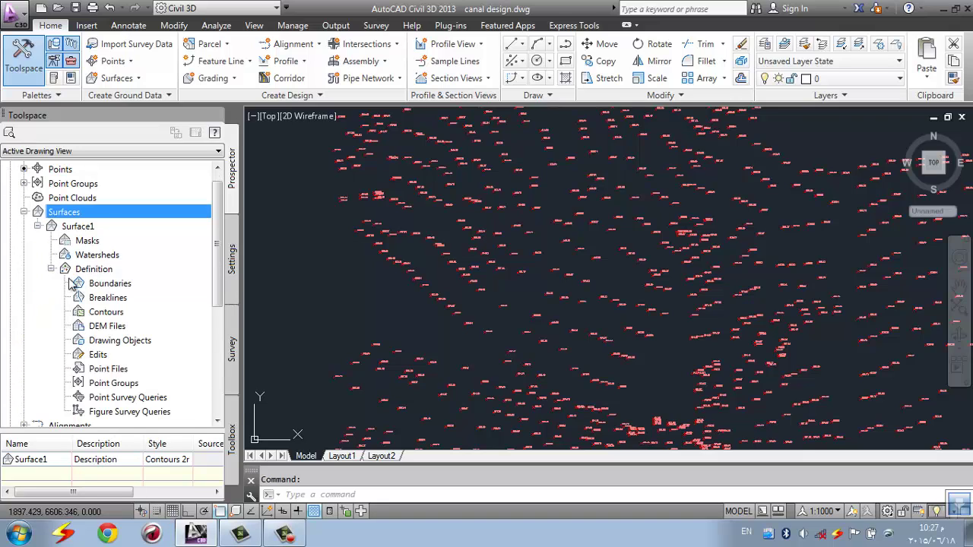
scroll(119, 329, "down", 1)
left_click(119, 340)
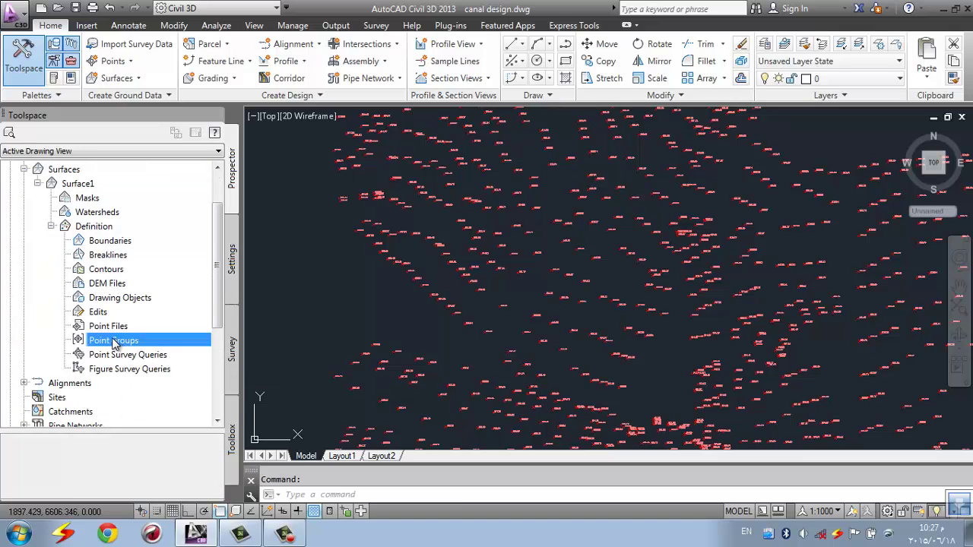
right_click(114, 342)
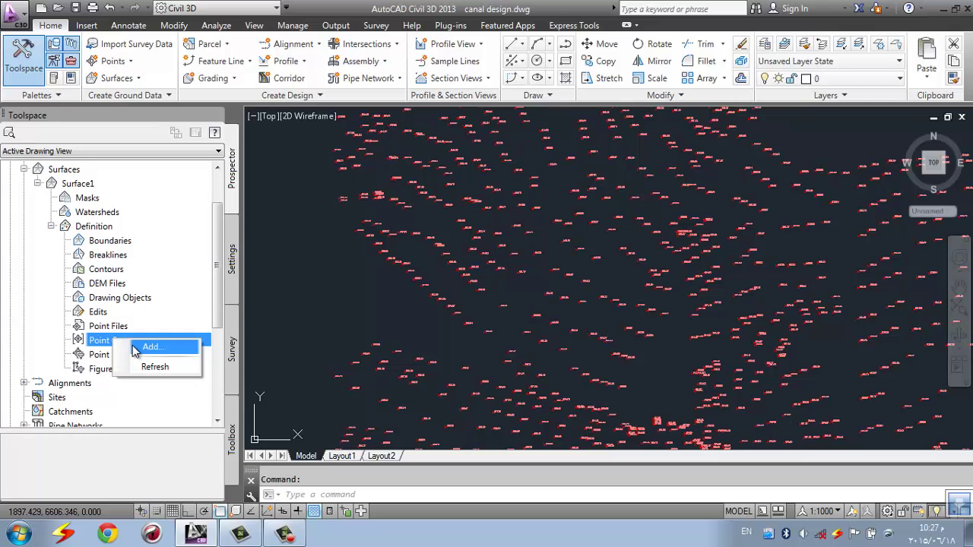
left_click(141, 347)
left_click(423, 241)
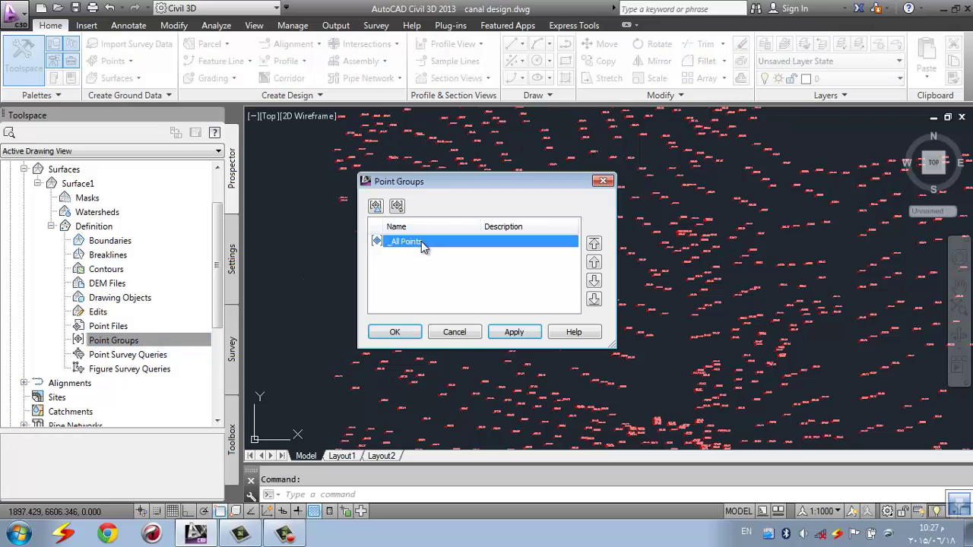
left_click(408, 338)
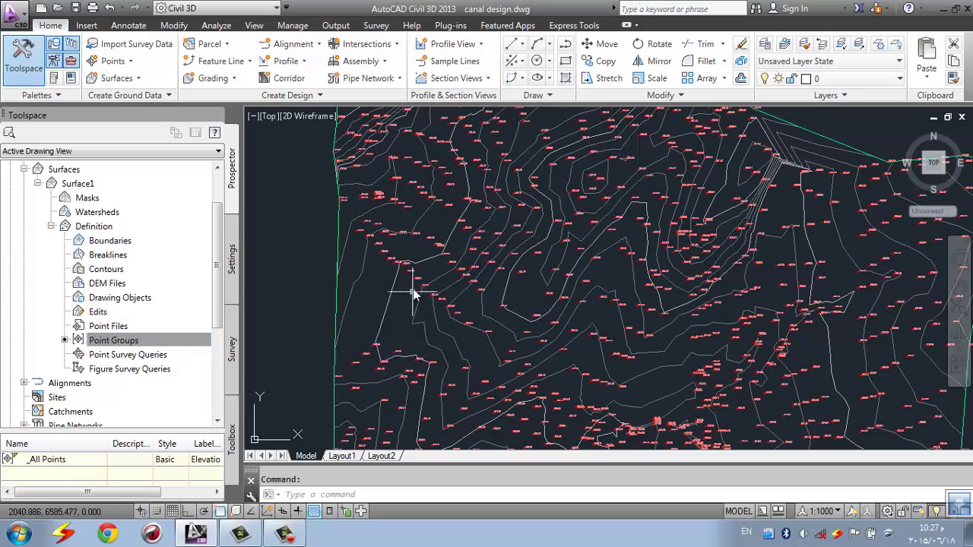
Open the point group properties of _All Points from one survey point on the surface
scroll(560, 321, "down", 3)
scroll(523, 268, "up", 1)
scroll(517, 205, "down", 3)
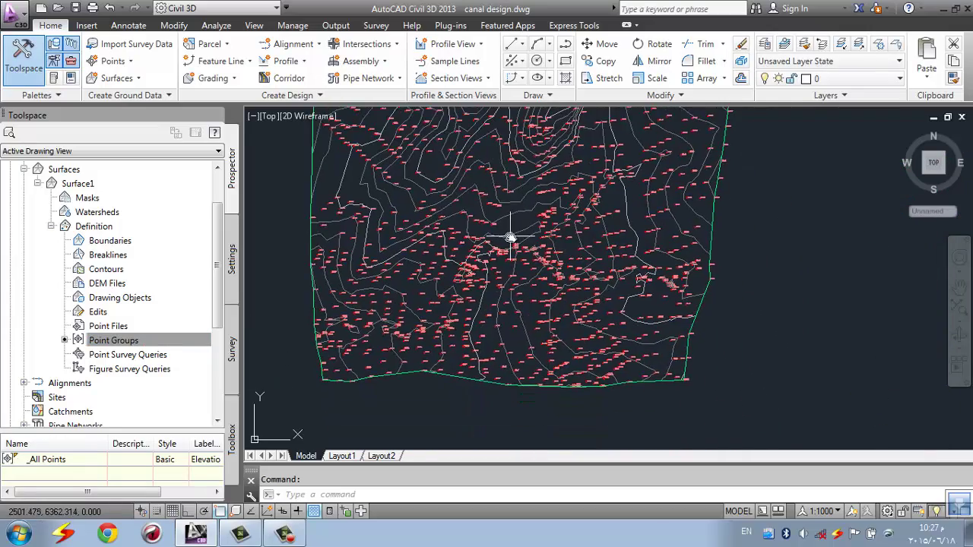
scroll(520, 251, "up", 1)
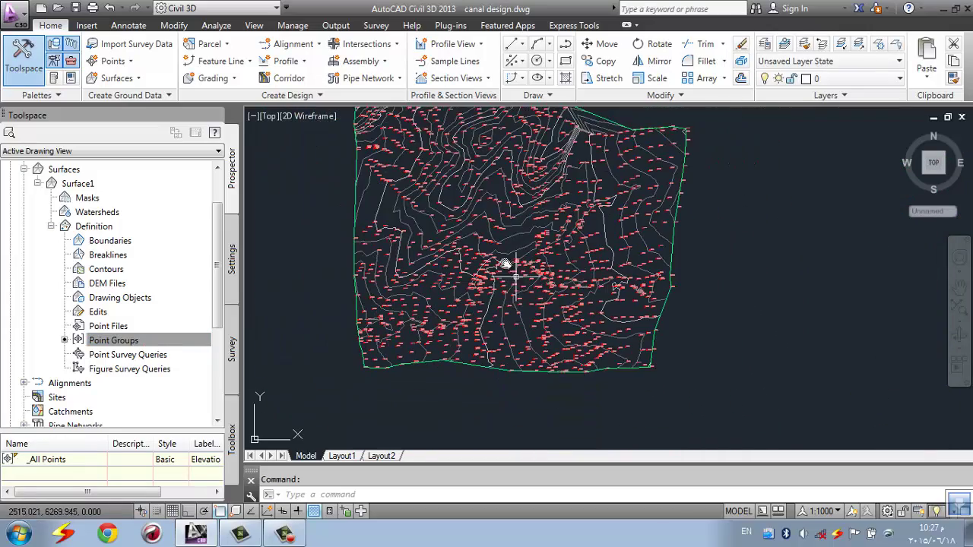
scroll(480, 266, "up", 1)
scroll(479, 264, "up", 5)
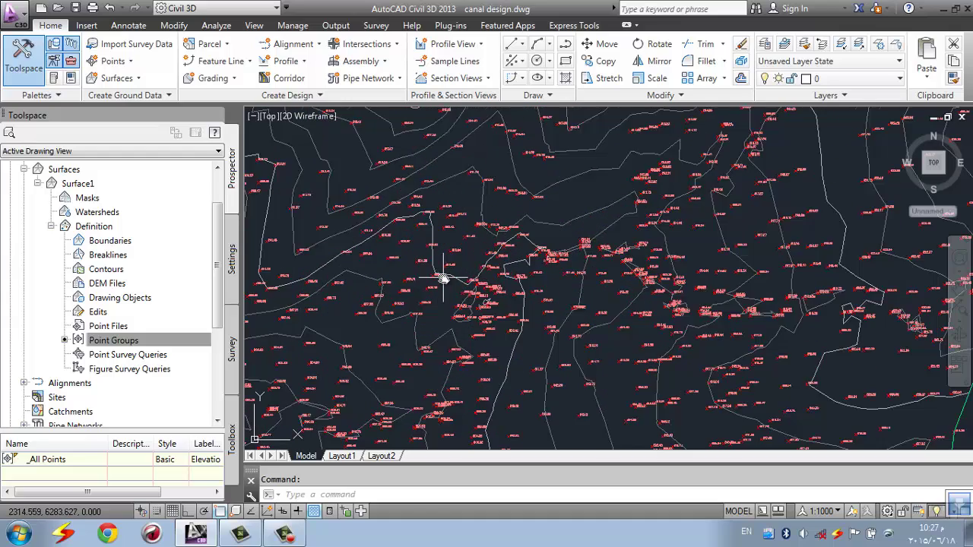
left_click(417, 294)
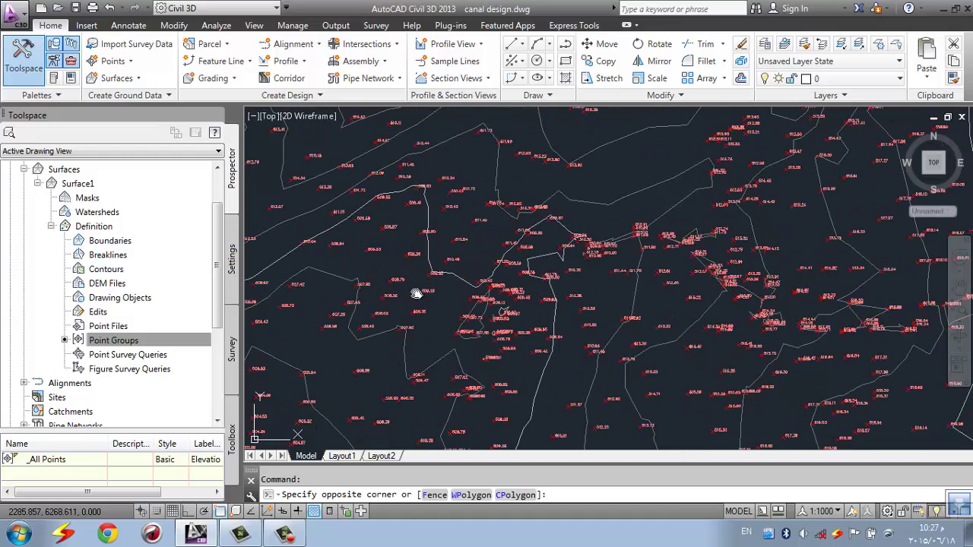
left_click(370, 301)
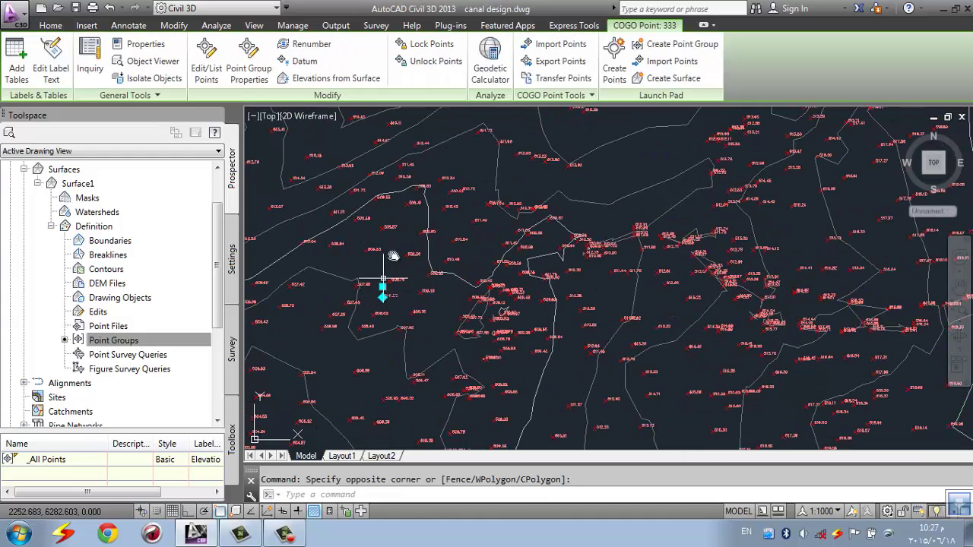
left_click(247, 62)
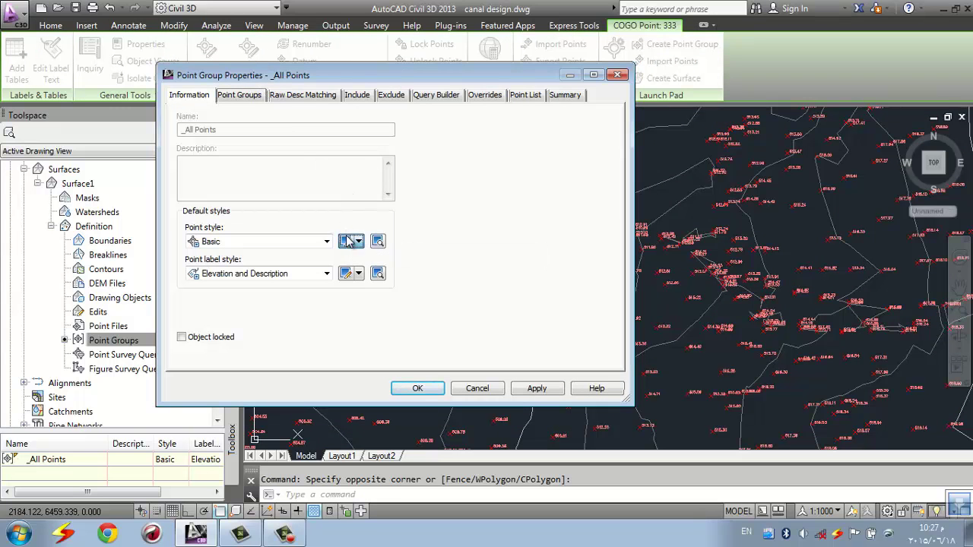
Turn off the Marker and Label components in the Basic point style's plan display, apply the changes and deselect the point
left_click(347, 241)
left_click(332, 127)
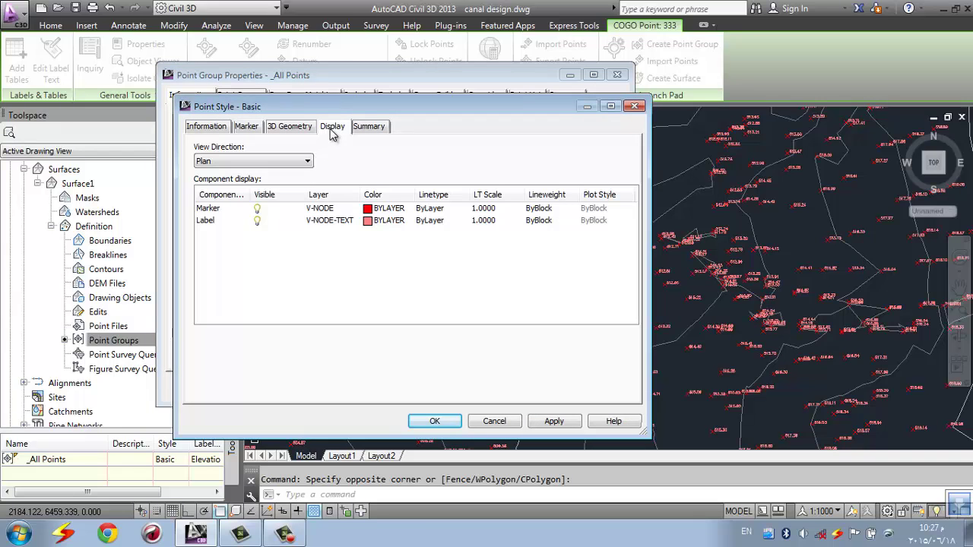
left_click(257, 210)
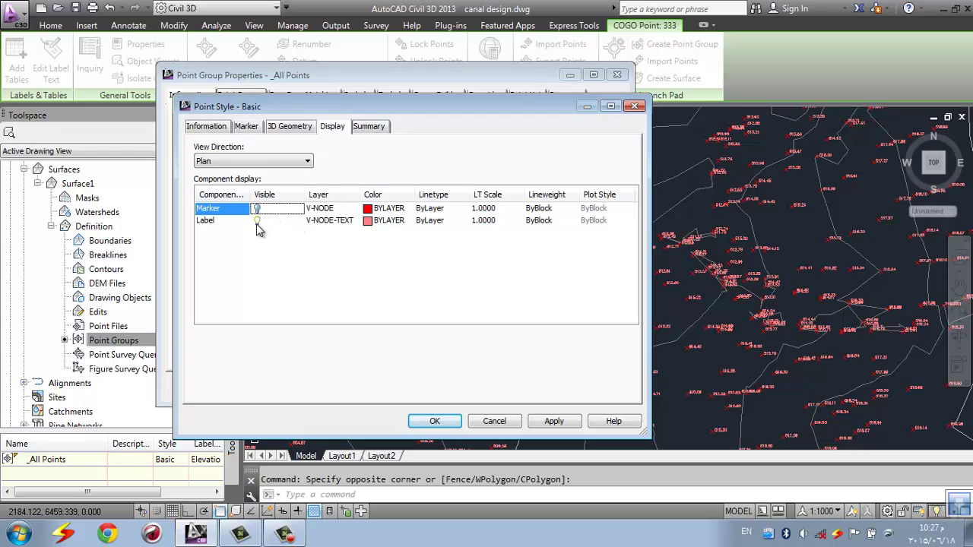
left_click(257, 221)
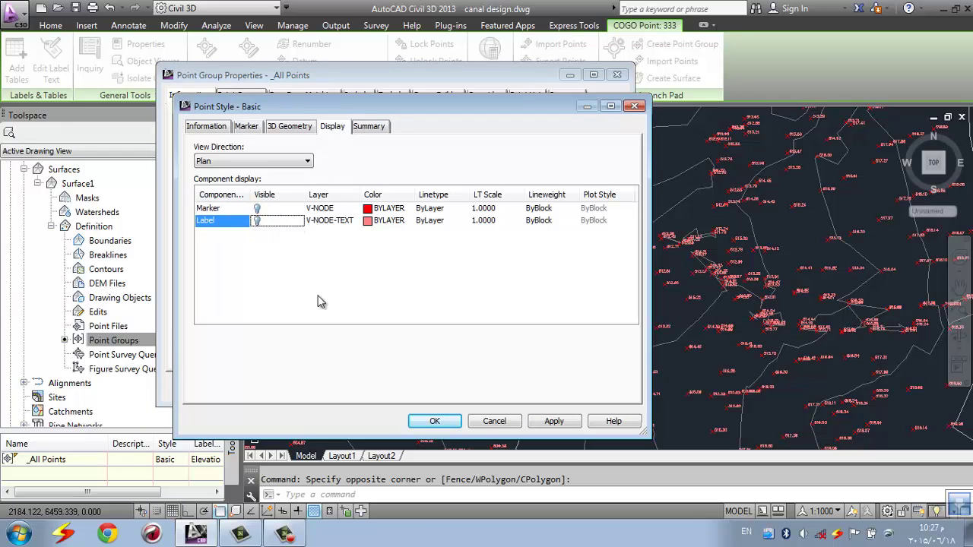
left_click(434, 421)
left_click(417, 388)
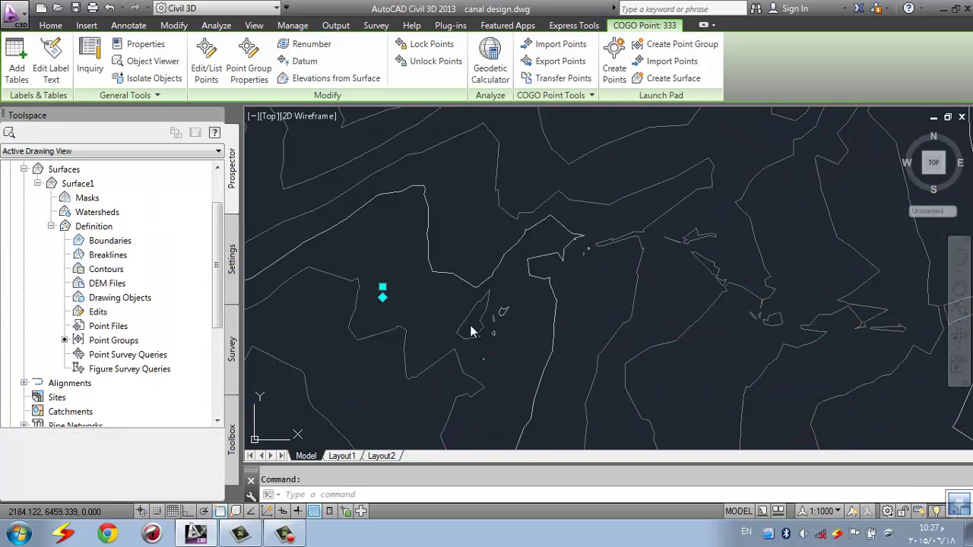
scroll(515, 210, "down", 4)
key("Escape")
scroll(516, 215, "down", 3)
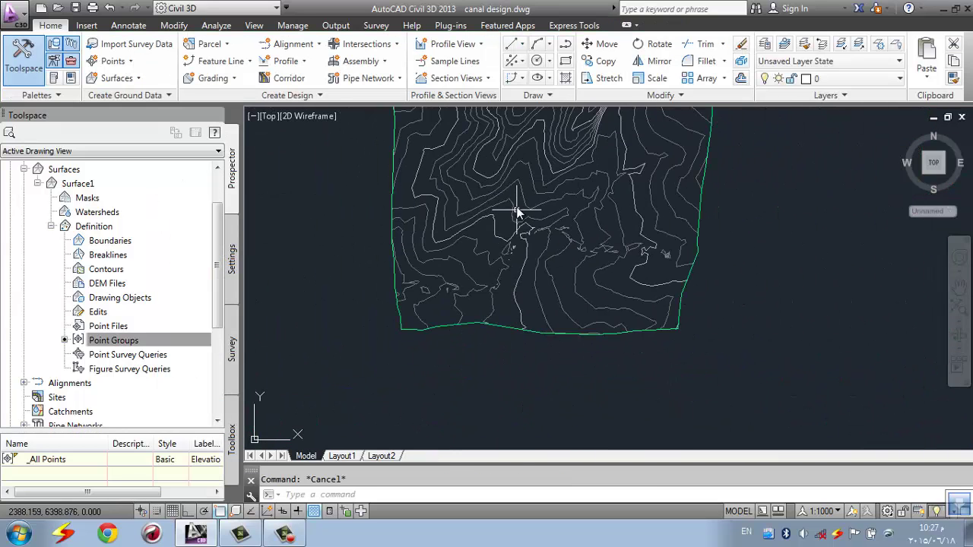
Open the surface properties of Surface1 and set its surface style to Contours 1m and 5m (Design)
left_click(504, 253)
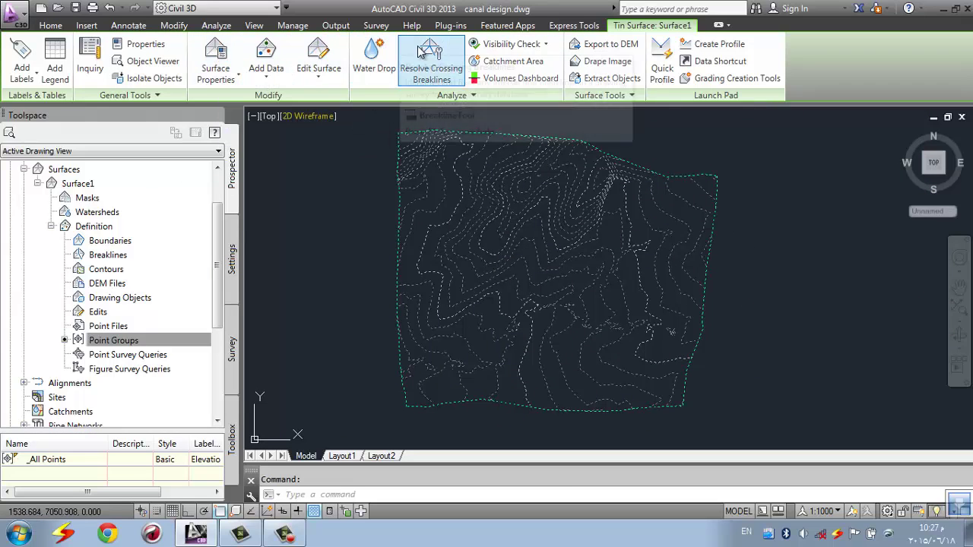
left_click(216, 50)
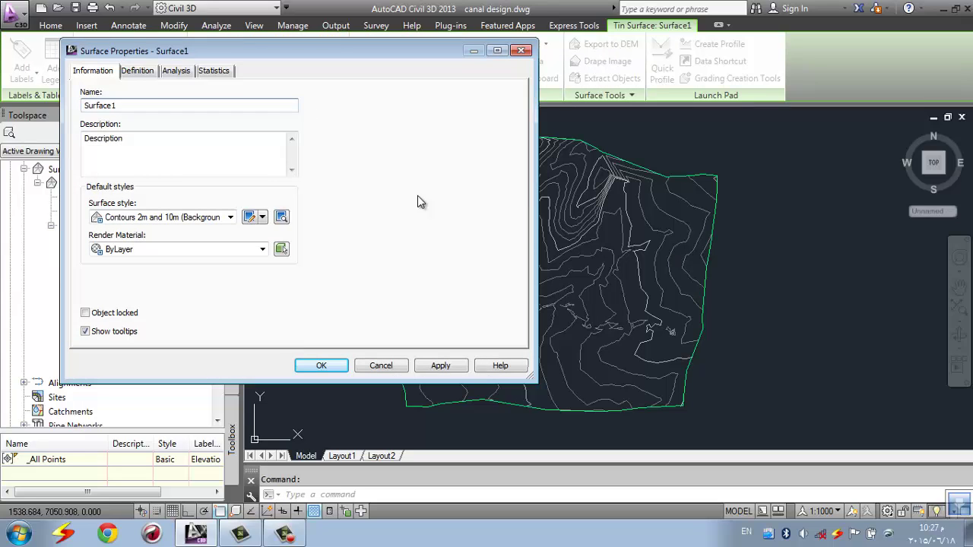
left_click(188, 218)
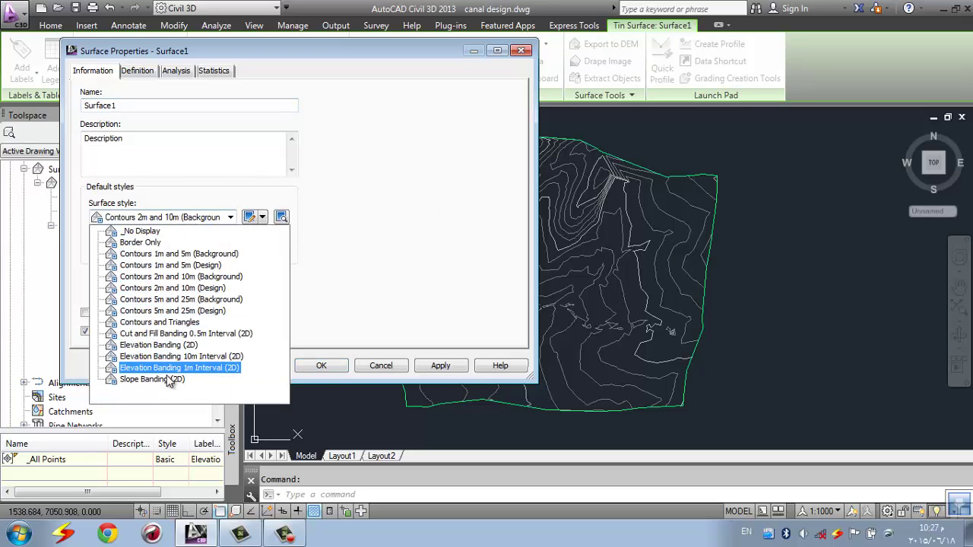
left_click(175, 265)
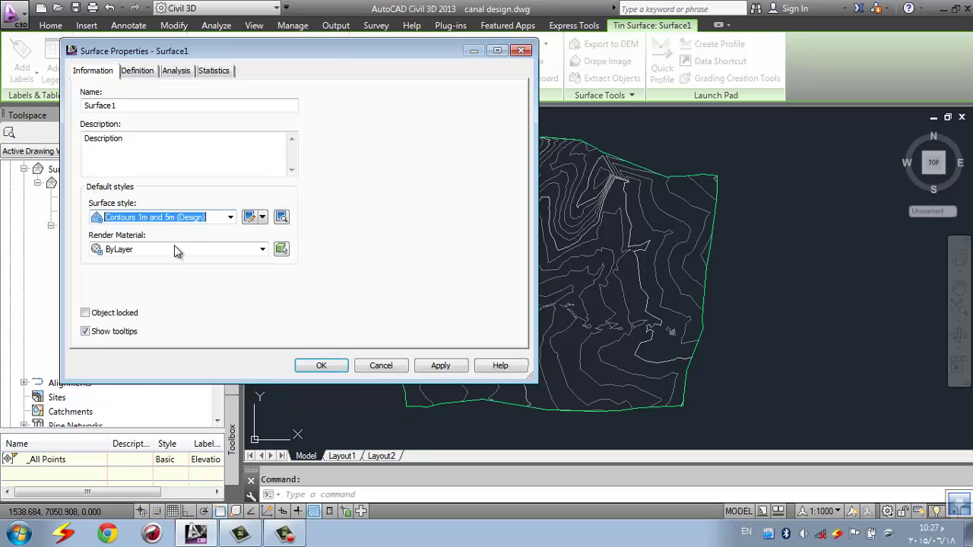
Check the Border colour in the style's plan display, keep it BYLAYER, and apply the Surface1 properties
left_click(250, 218)
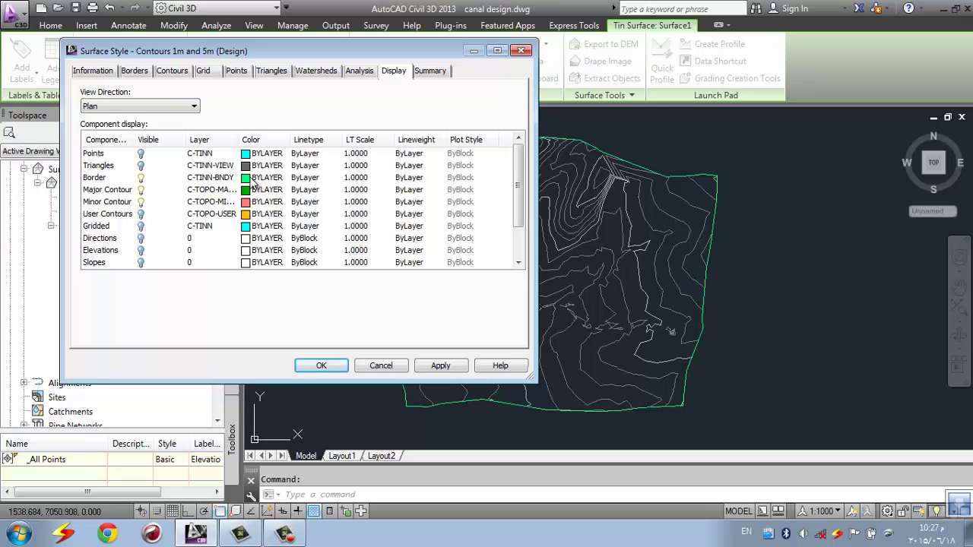
left_click(255, 183)
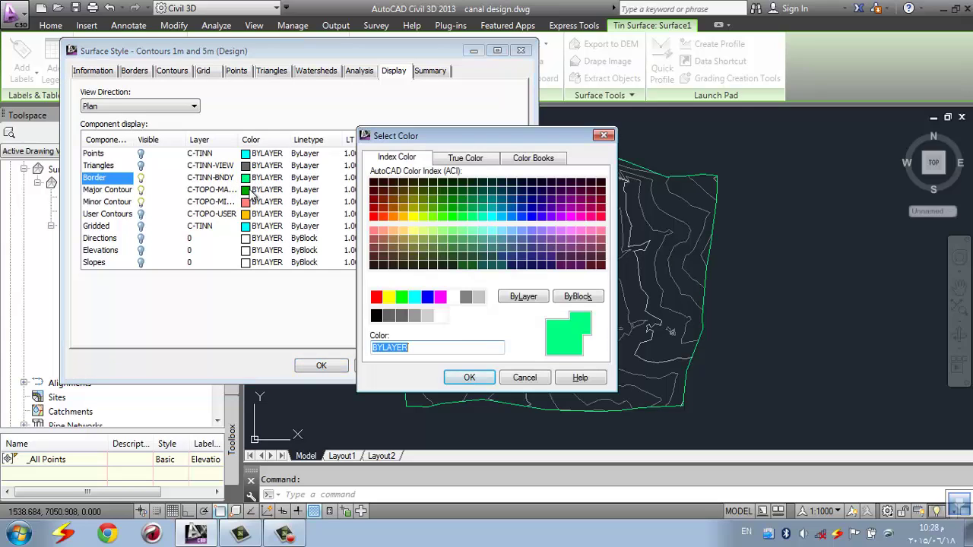
left_click(470, 378)
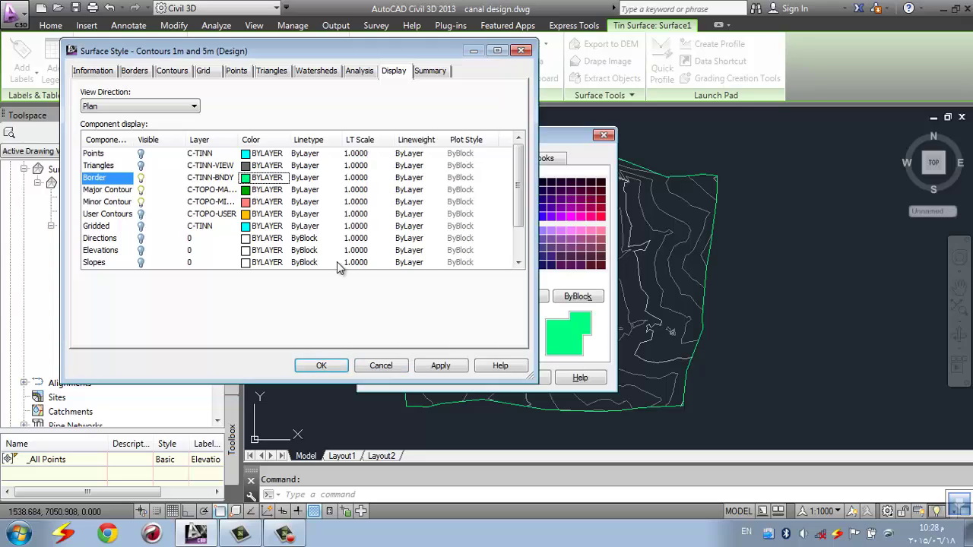
left_click(334, 368)
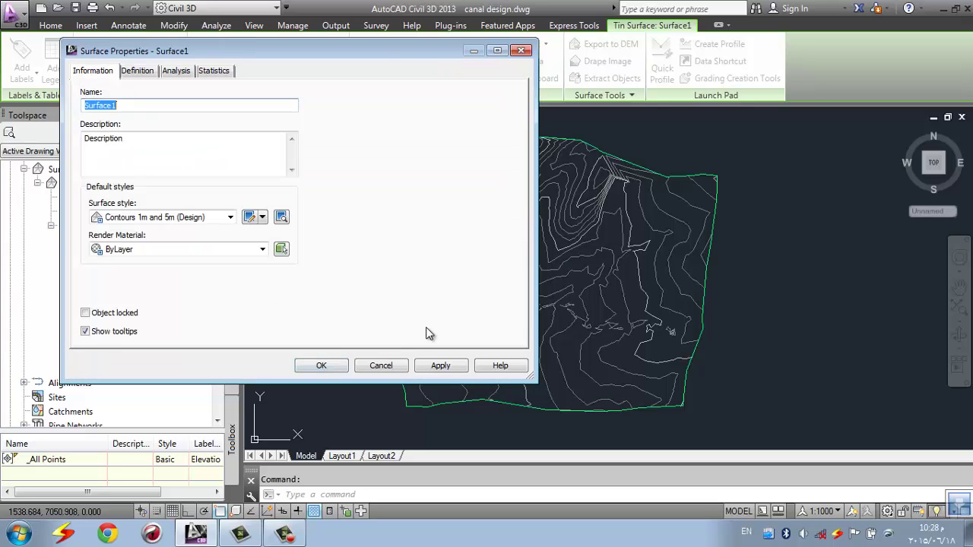
left_click(321, 365)
key("Escape")
scroll(561, 213, "up", 2)
scroll(561, 213, "up", 3)
scroll(491, 202, "down", 5)
middle_click_drag(514, 192, 476, 196)
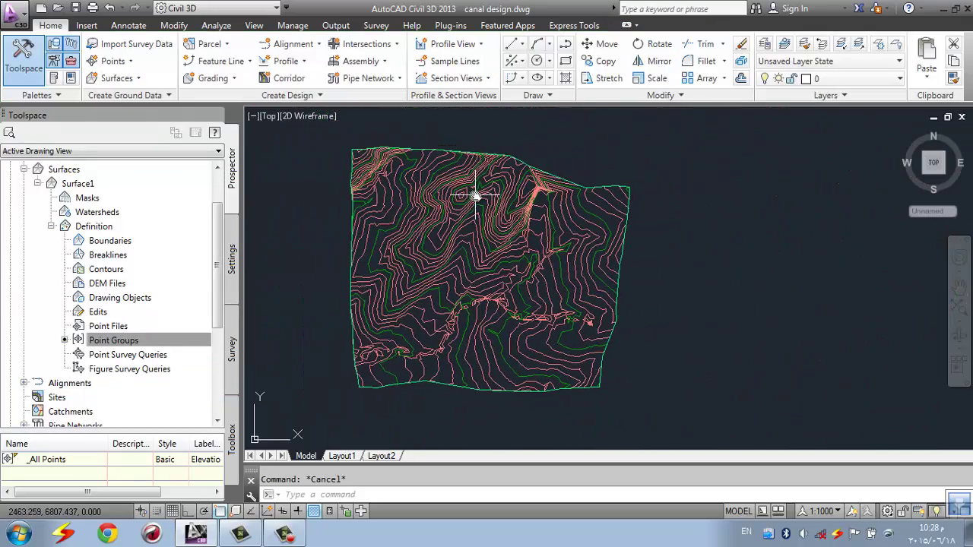
scroll(477, 185, "up", 1)
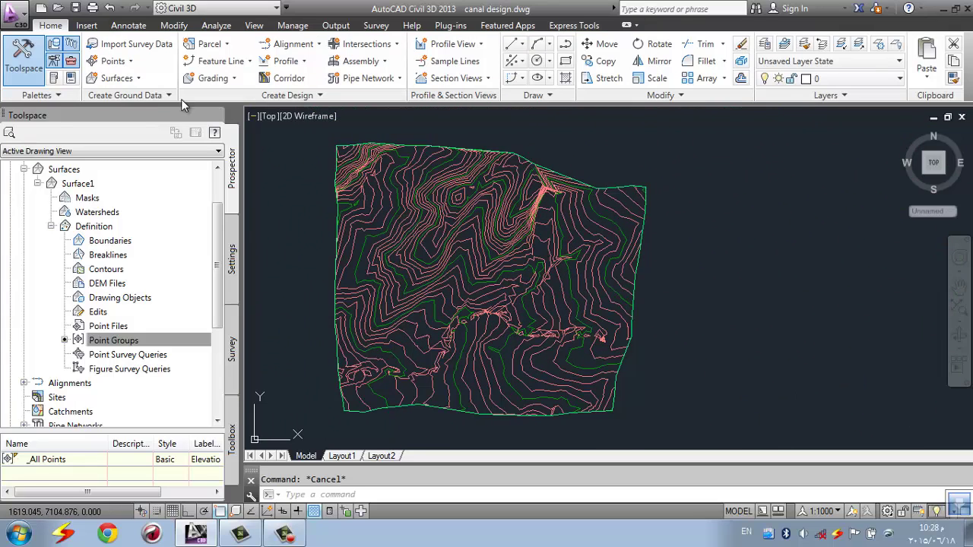
Add Contour - Multiple at Interval labels to Surface1 along a line from its southwest corner to the north edge, accepting the 100 interval
left_click(368, 229)
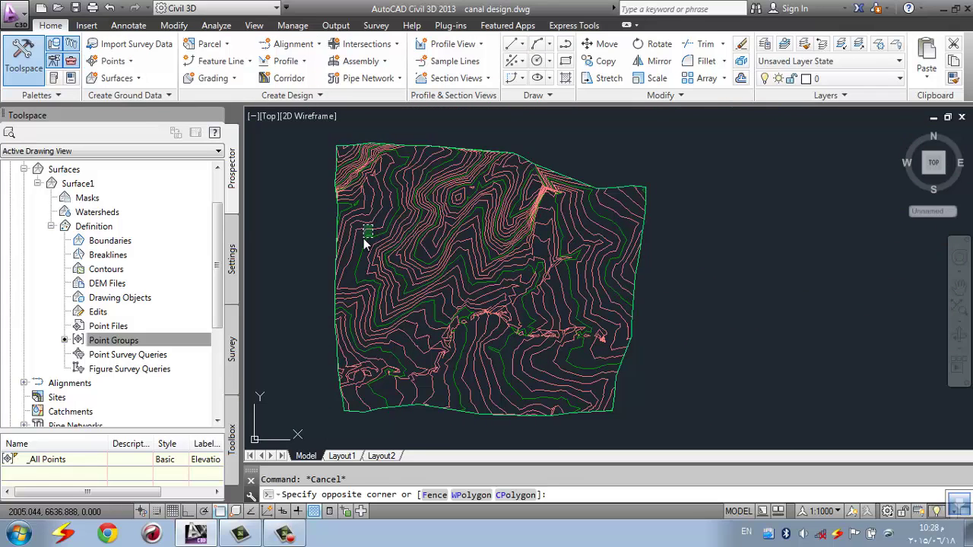
left_click(271, 186)
left_click(21, 60)
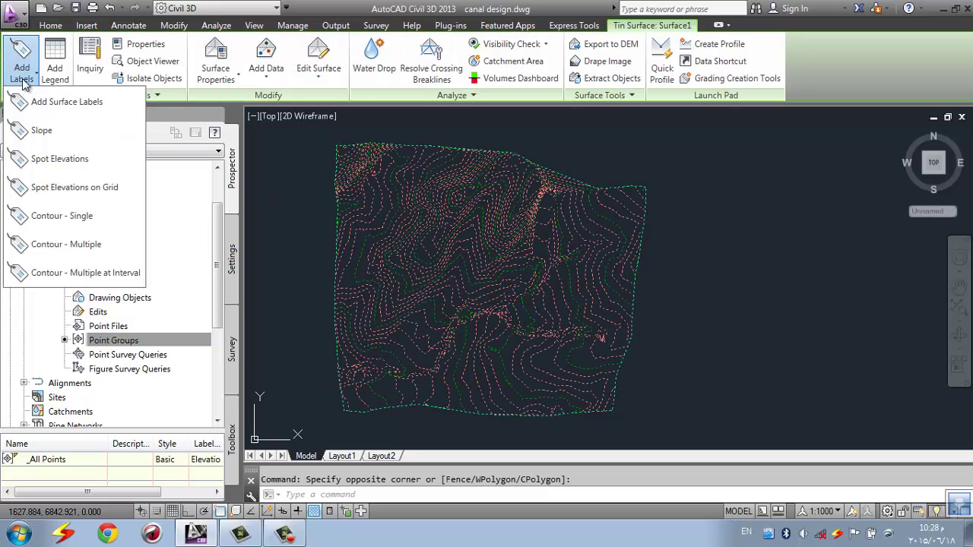
left_click(75, 274)
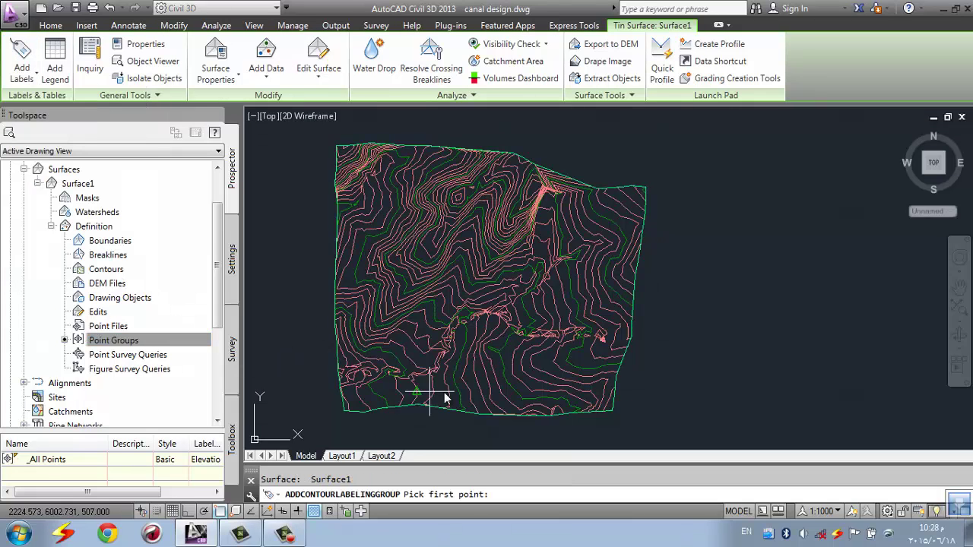
left_click(343, 411)
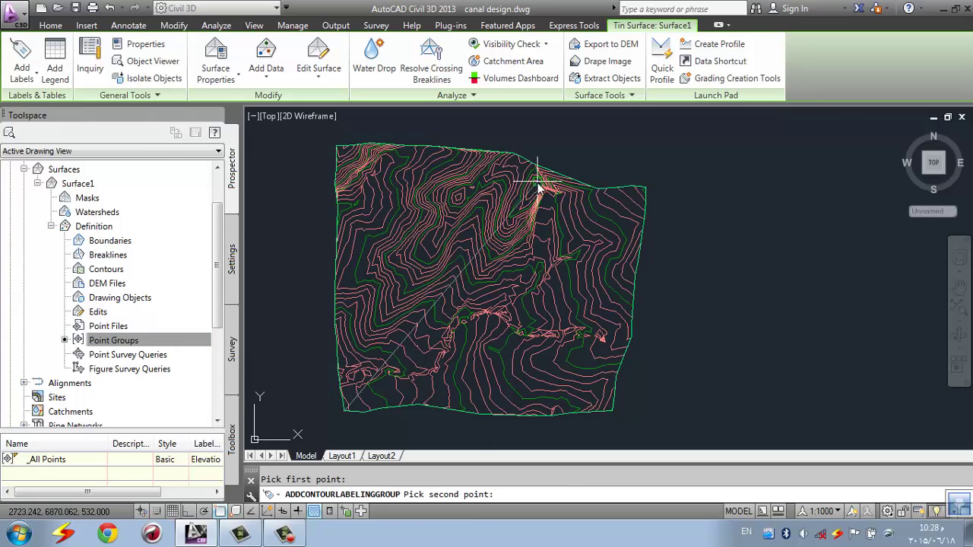
left_click(397, 145)
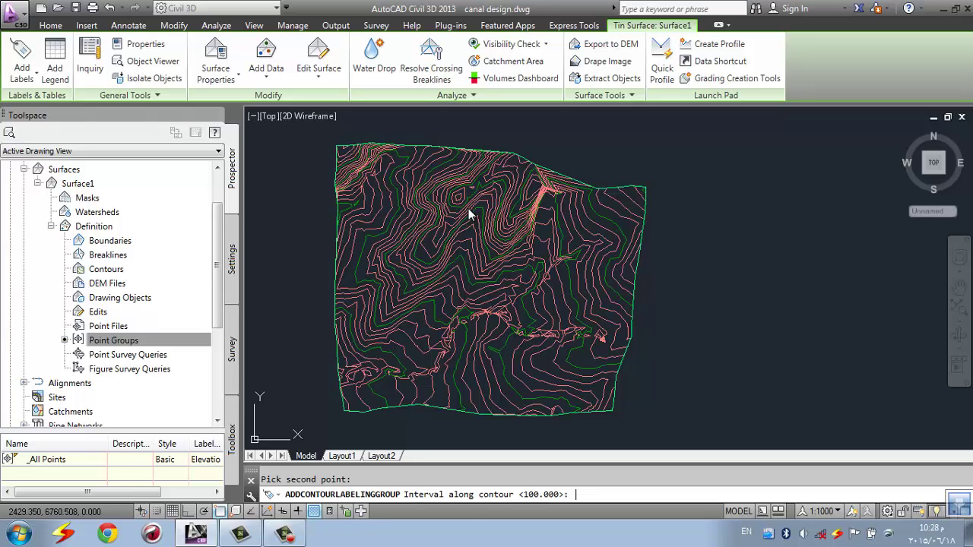
key("Return")
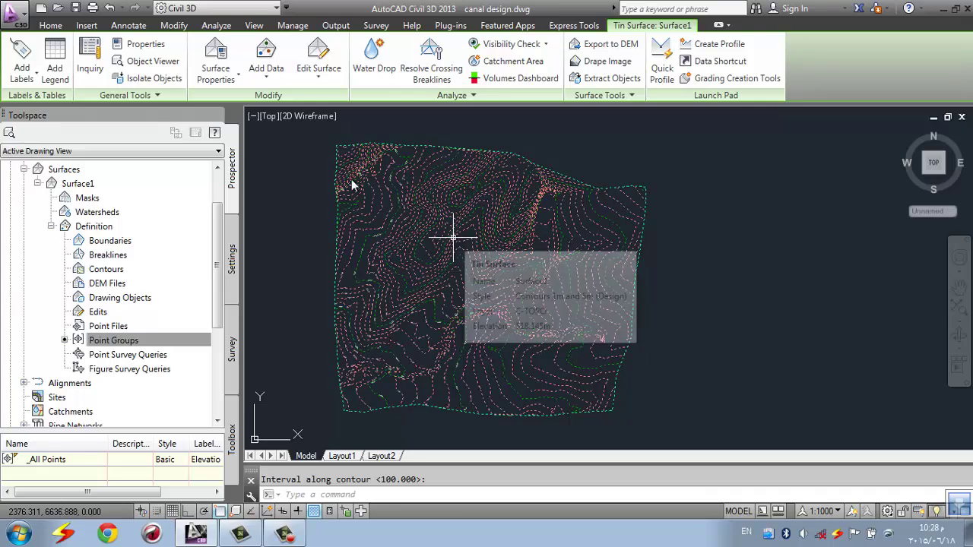
Add a second set of contour labels at a 100 interval along a line from the northeast corner toward the surface's middle
left_click(16, 73)
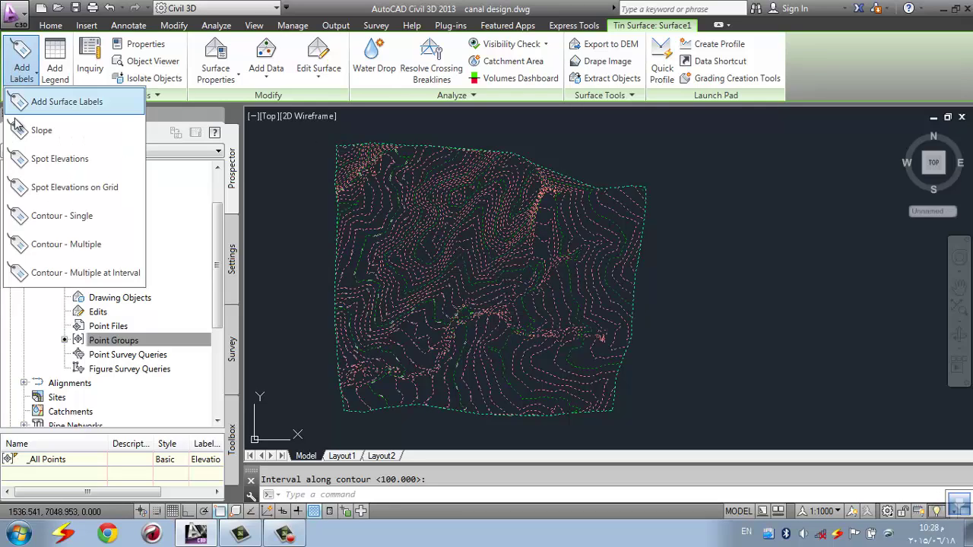
left_click(76, 272)
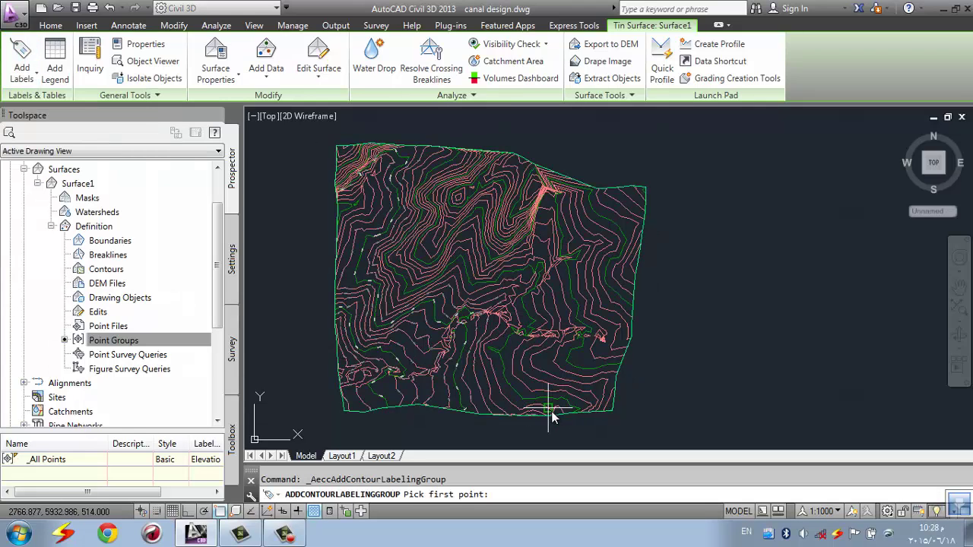
left_click(643, 190)
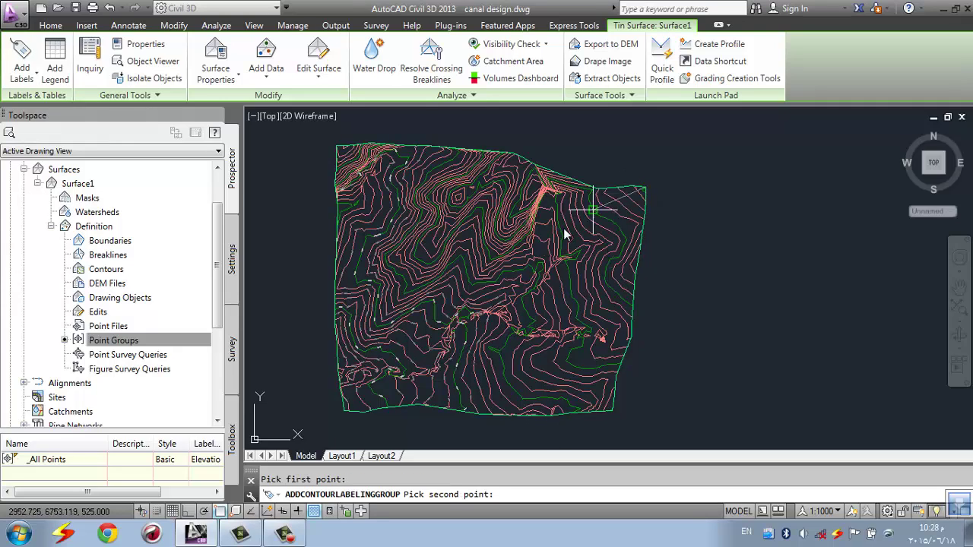
left_click(456, 296)
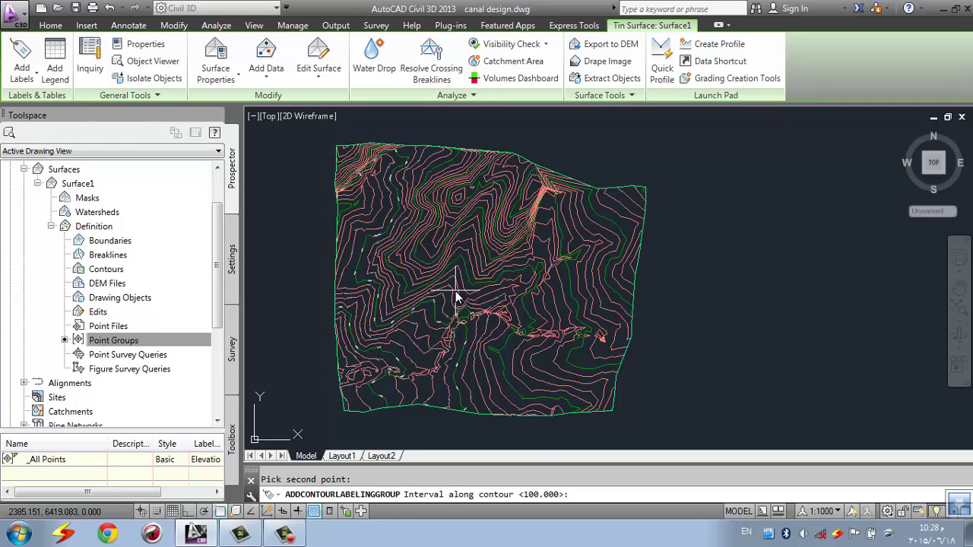
key("Return")
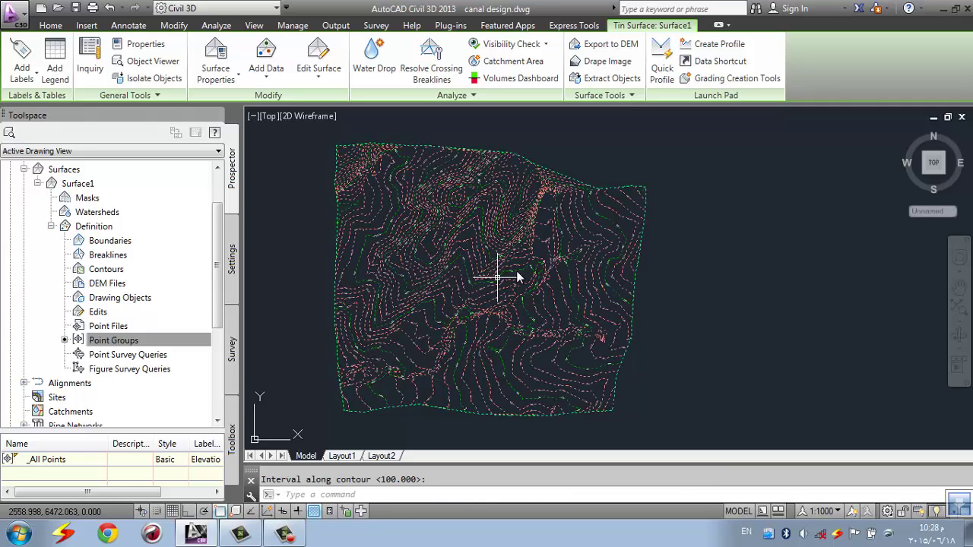
key("Escape")
Inspect the contour labels up close and set the annotation scale to 1:1250
scroll(474, 197, "up", 5)
scroll(487, 209, "down", 8)
middle_click_drag(524, 293, 501, 277)
scroll(502, 276, "up", 5)
left_click(823, 511)
left_click(836, 411)
scroll(576, 289, "down", 2)
scroll(585, 288, "down", 5)
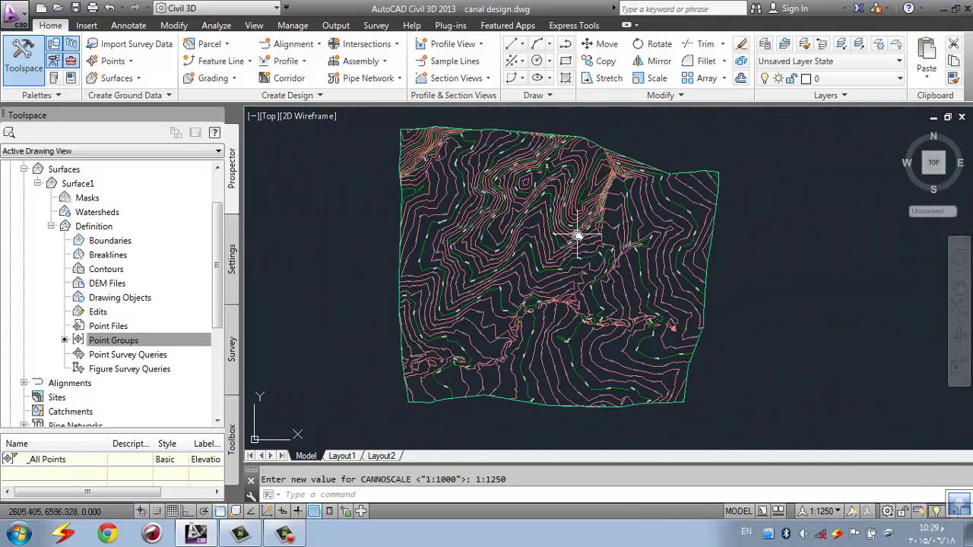
Draw a three-point canal polyline from the surface's southeast corner, bending east of the middle, to its northwest corner
mouse_move(627, 238)
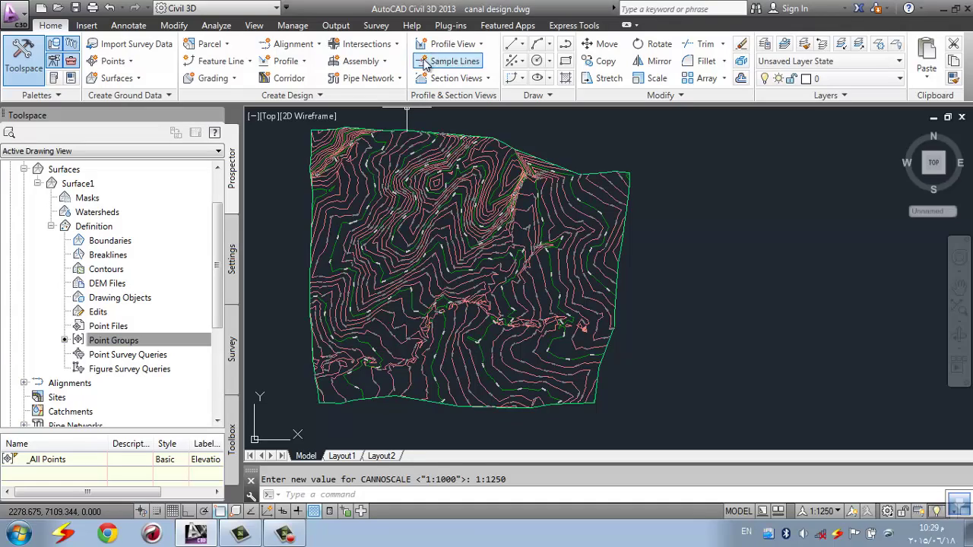
left_click(566, 44)
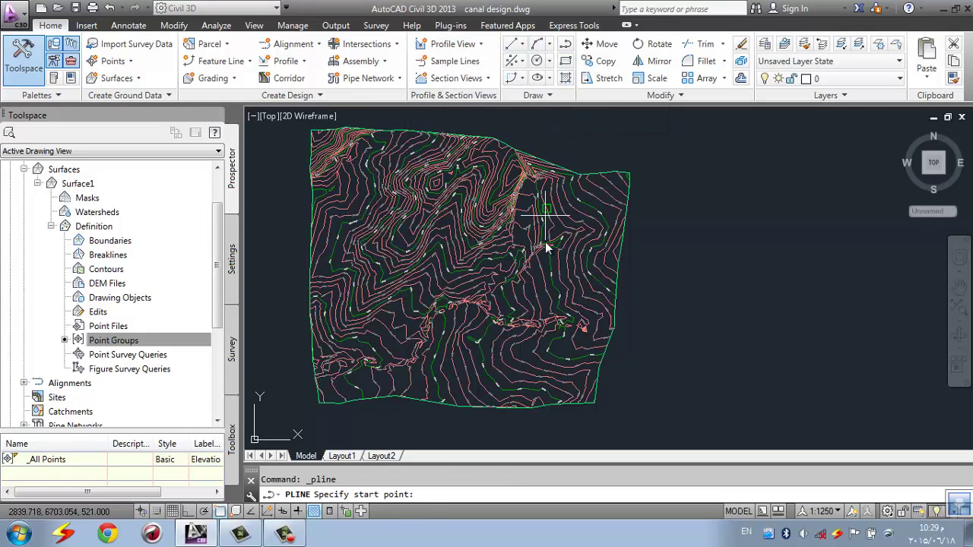
scroll(574, 399, "up", 1)
scroll(576, 399, "up", 2)
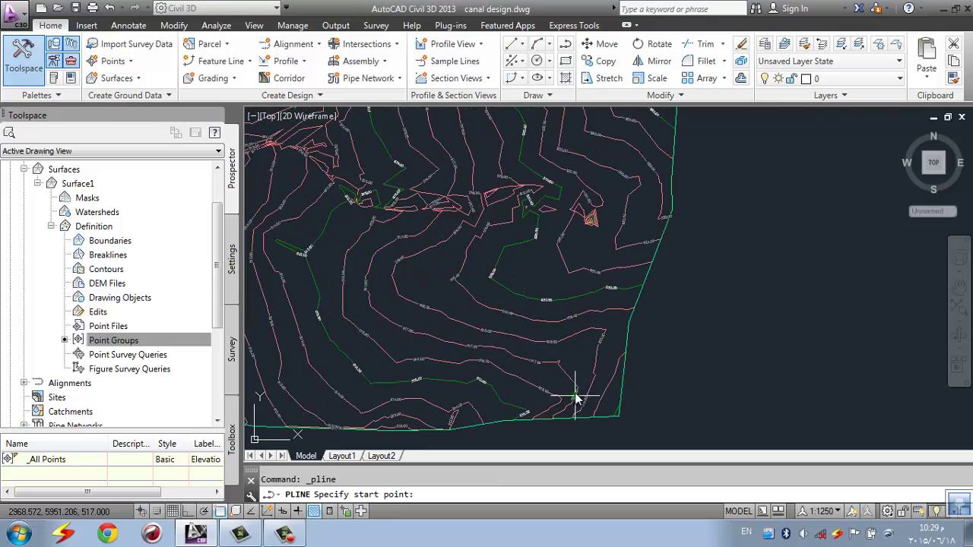
left_click(621, 417)
scroll(651, 412, "down", 3)
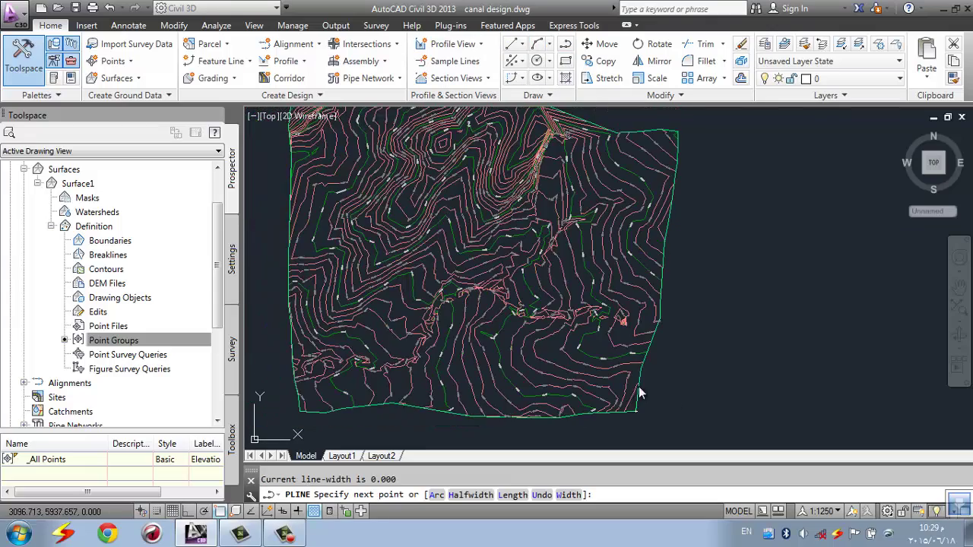
left_click(544, 226)
scroll(544, 226, "down", 1)
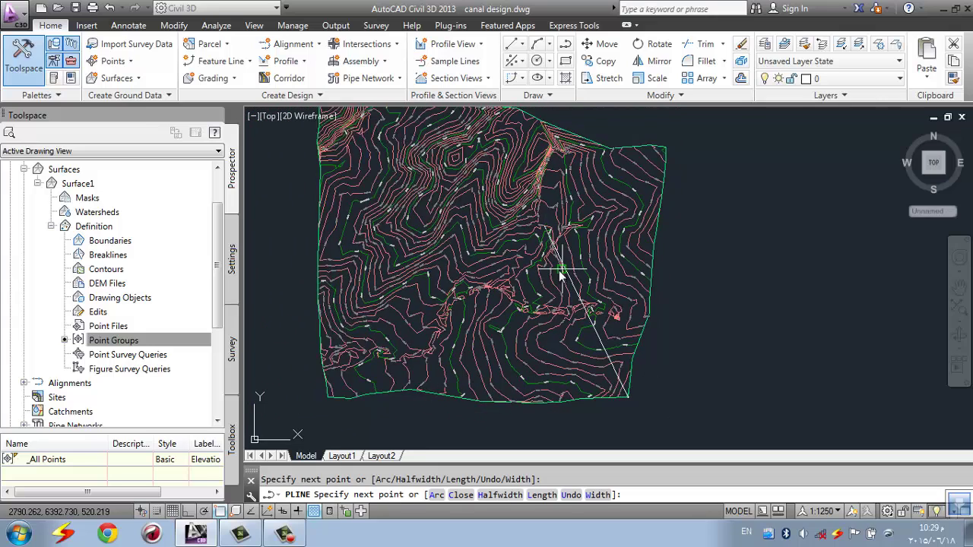
scroll(323, 127, "up", 1)
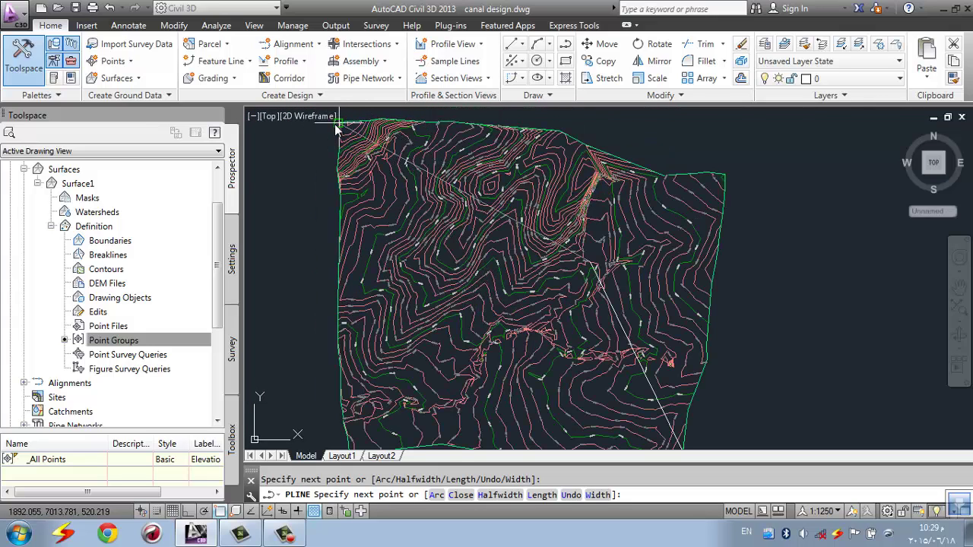
left_click(336, 129)
right_click(336, 129)
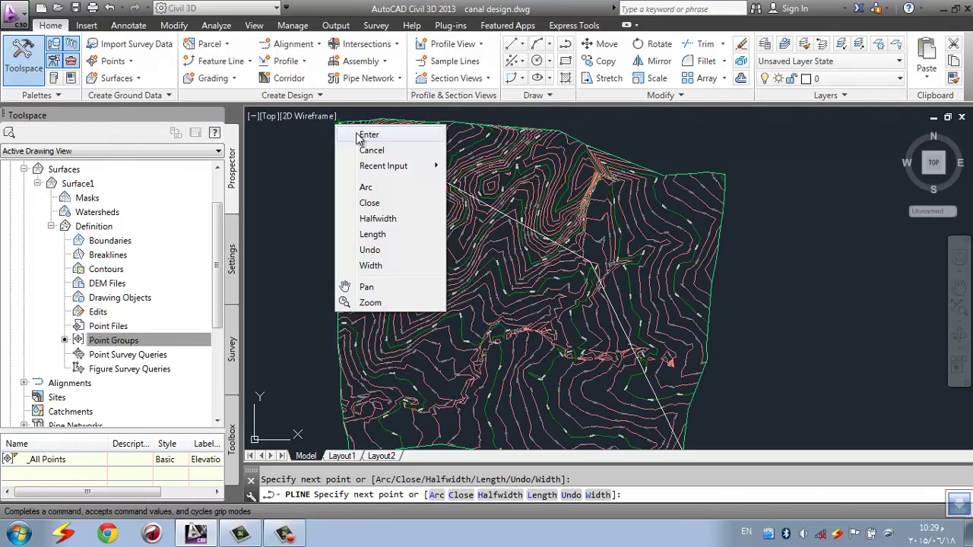
left_click(357, 134)
Start Create Alignment from Objects and select the canal polyline as the only source entity
middle_click_drag(648, 294, 633, 292)
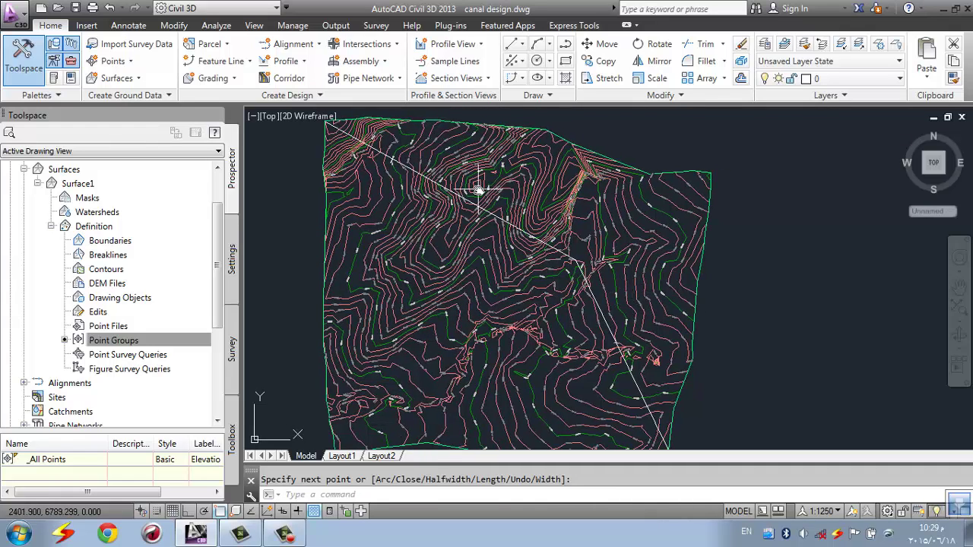
left_click(294, 45)
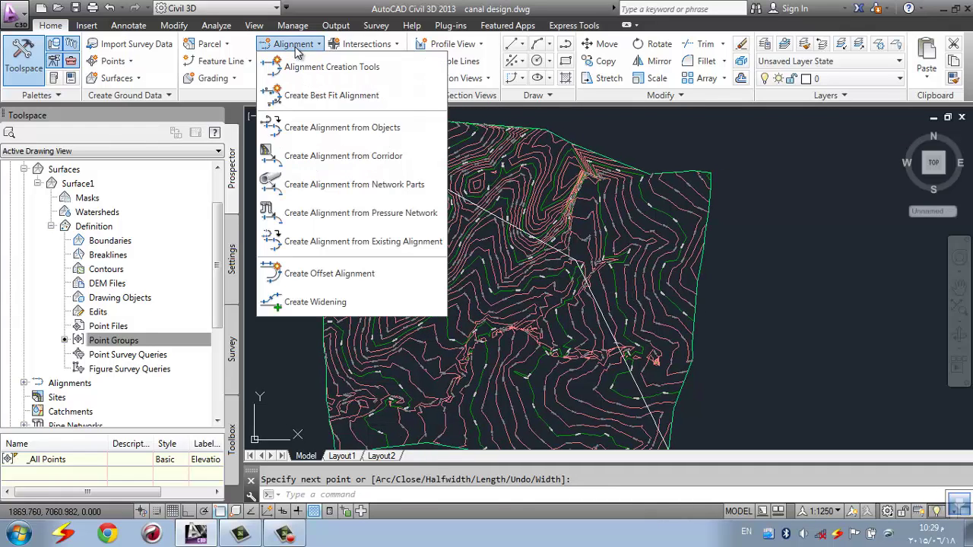
left_click(315, 129)
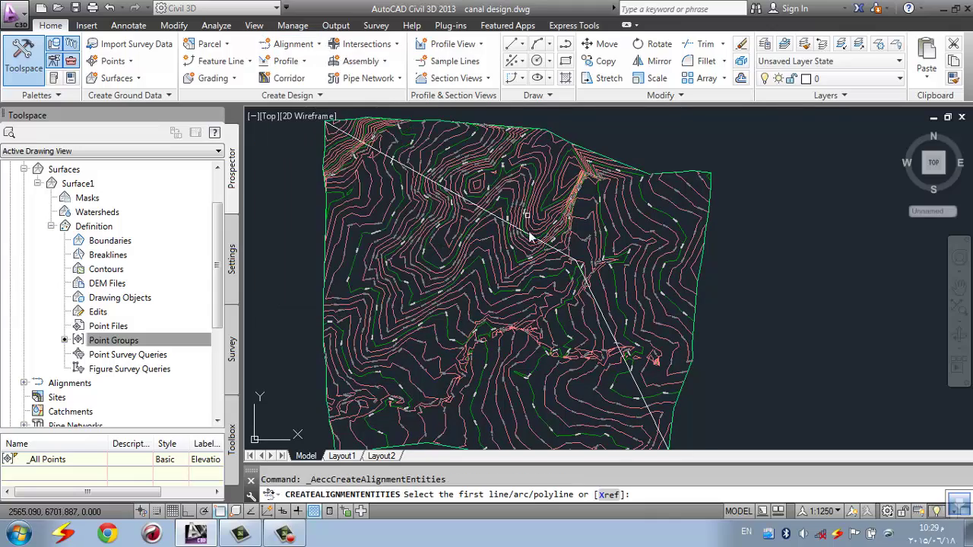
scroll(542, 256, "up", 1)
scroll(578, 262, "up", 3)
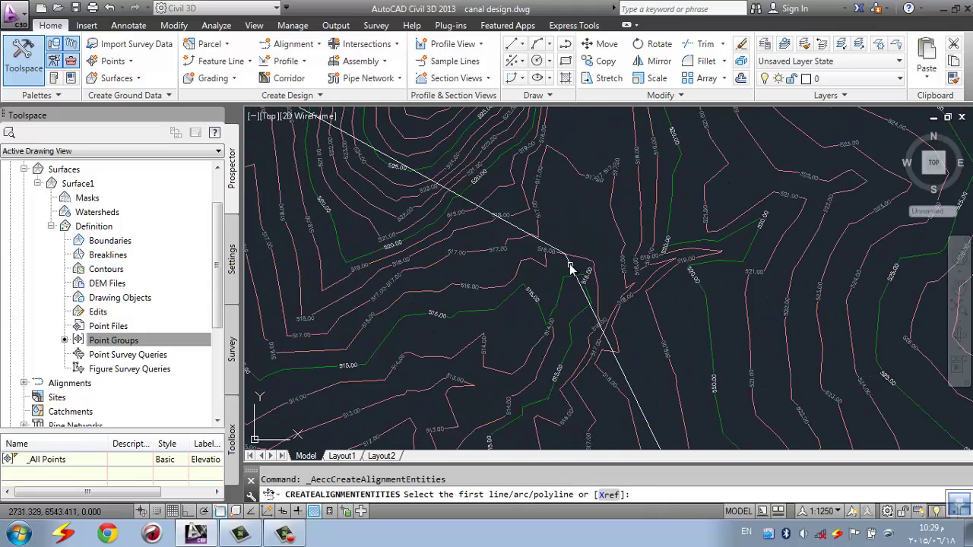
left_click(569, 264)
scroll(565, 229, "down", 3)
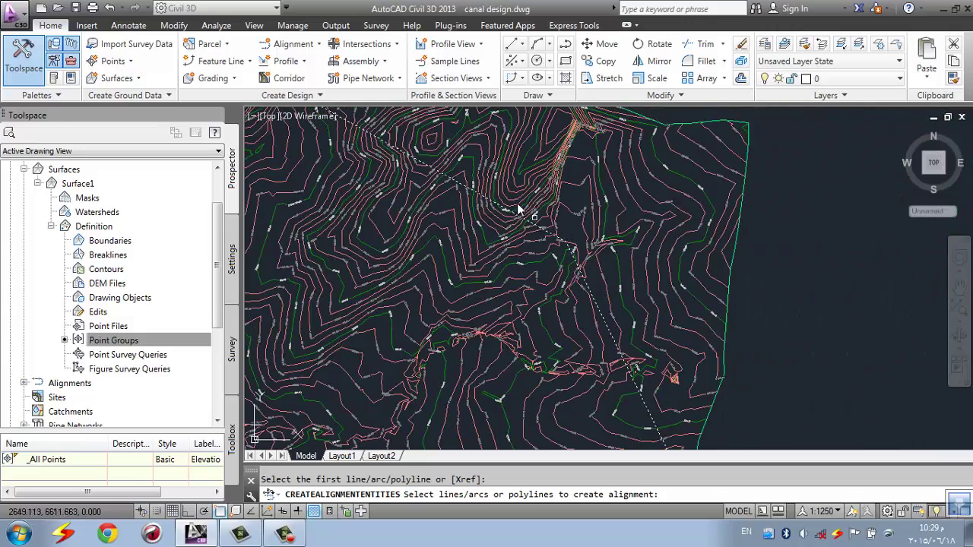
key("Return")
Check the direction arrow at the polyline's bend and accept the alignment direction running from southeast to northwest
scroll(494, 174, "down", 1)
scroll(552, 221, "up", 3)
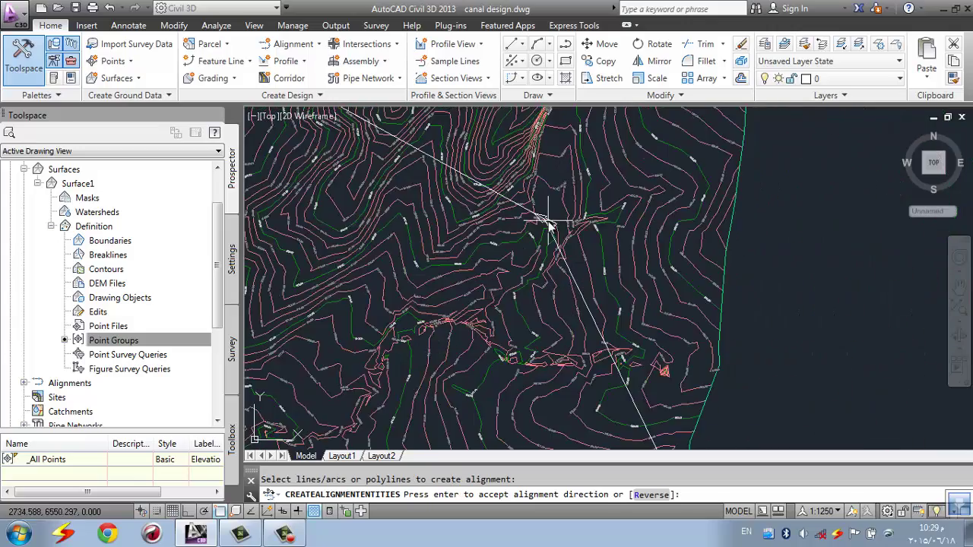
scroll(553, 225, "up", 4)
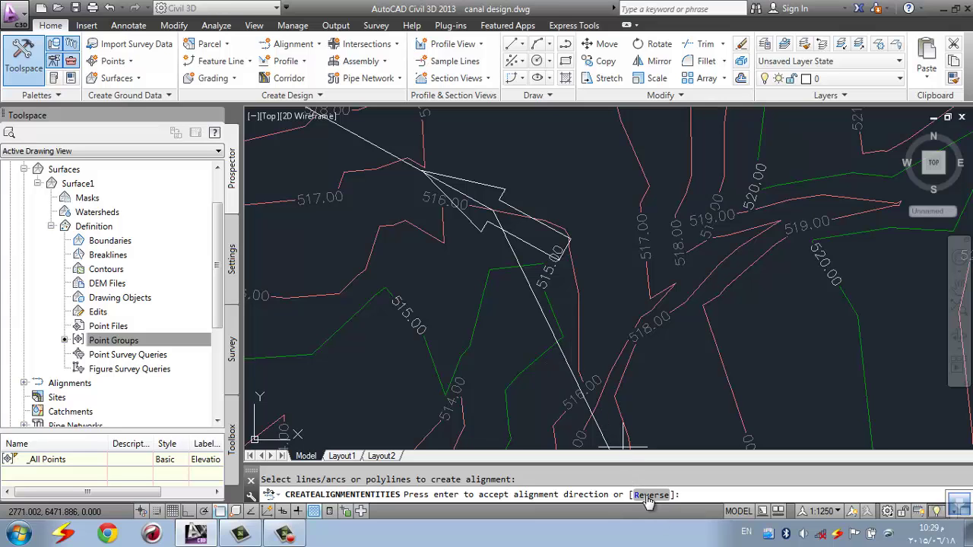
scroll(486, 206, "down", 5)
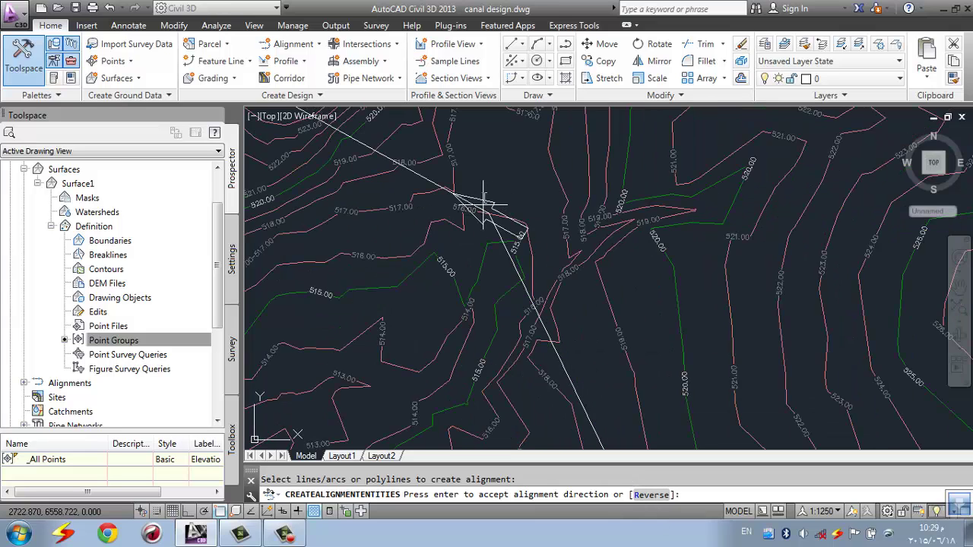
right_click(500, 197)
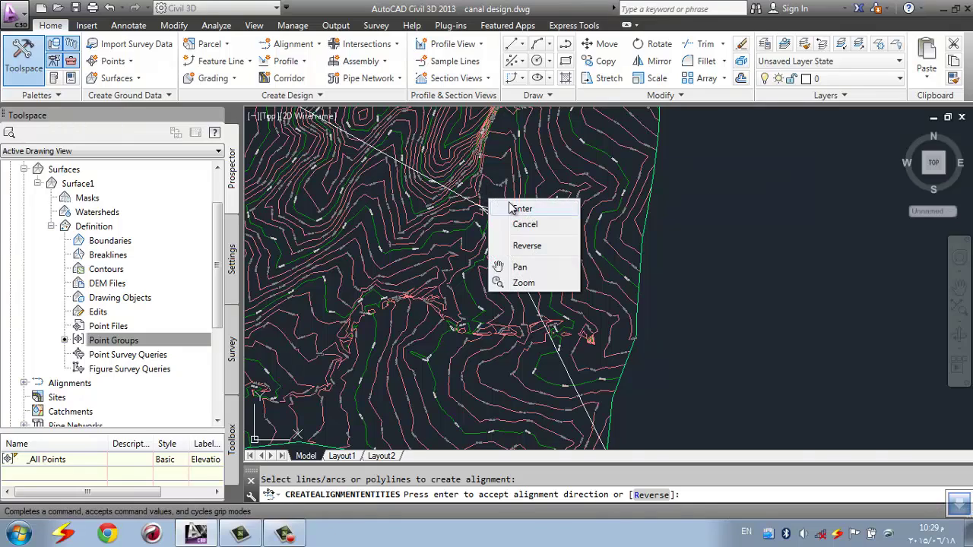
left_click(519, 207)
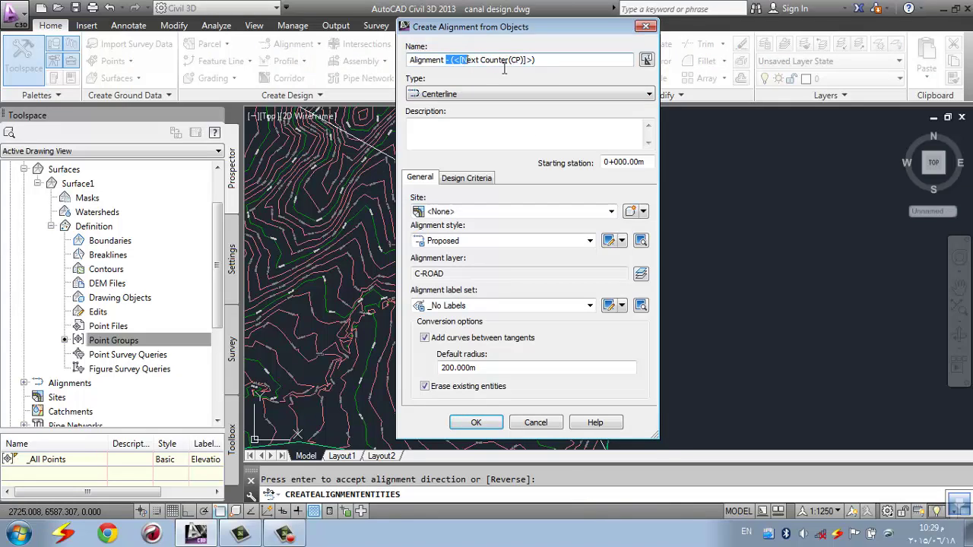
Create the alignment as "canal Alignment" with site <None>, the All Labels label set and a 200 m default curve radius
left_click_drag(492, 68, 572, 74)
key("BackSpace")
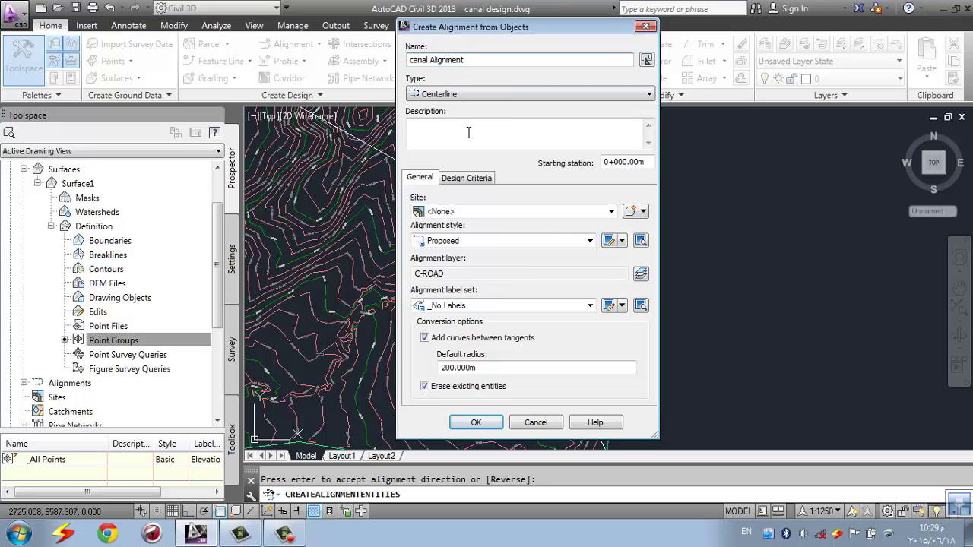
left_click(462, 212)
left_click(462, 215)
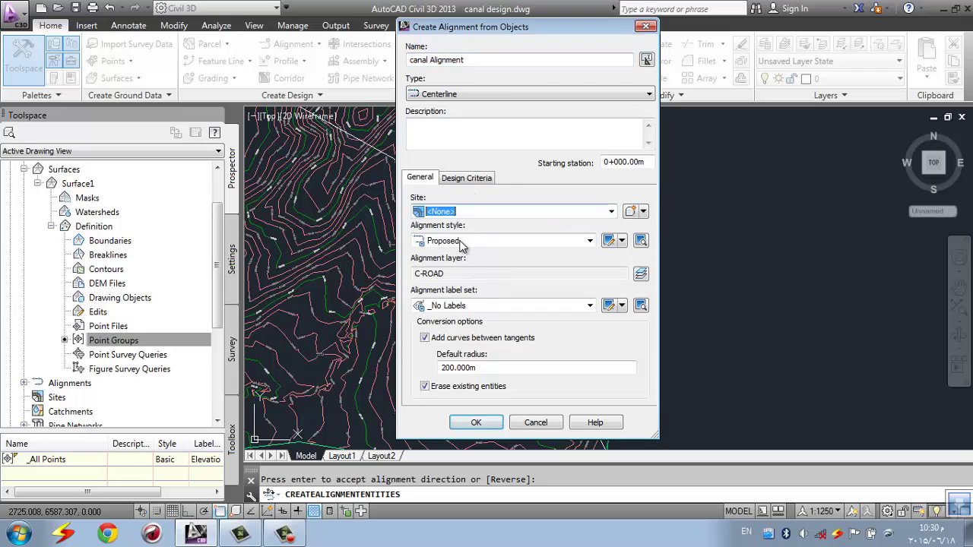
left_click(480, 306)
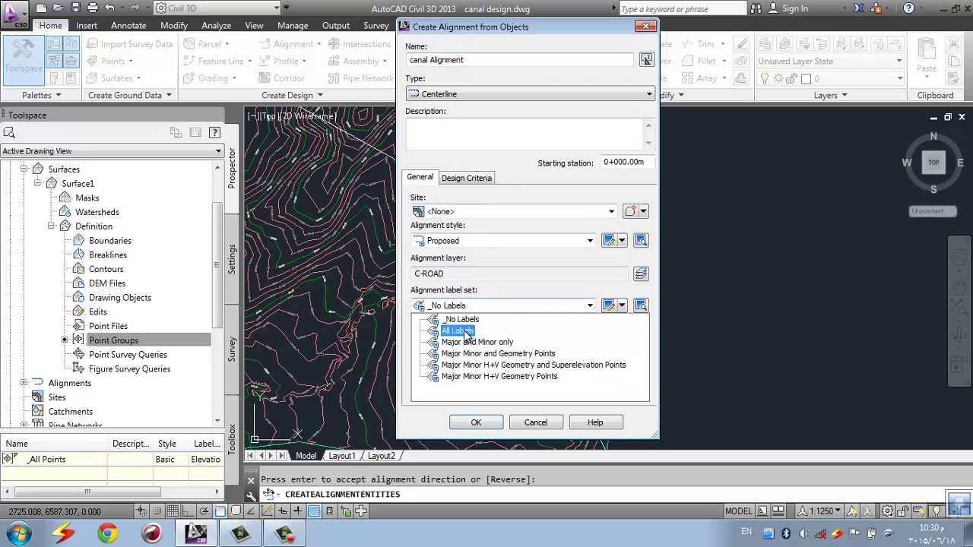
left_click(464, 329)
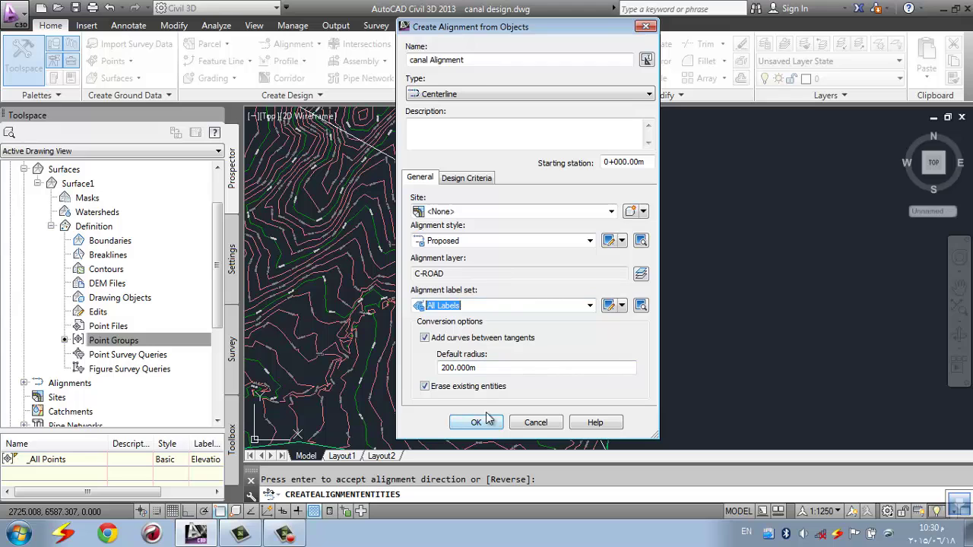
left_click(489, 371)
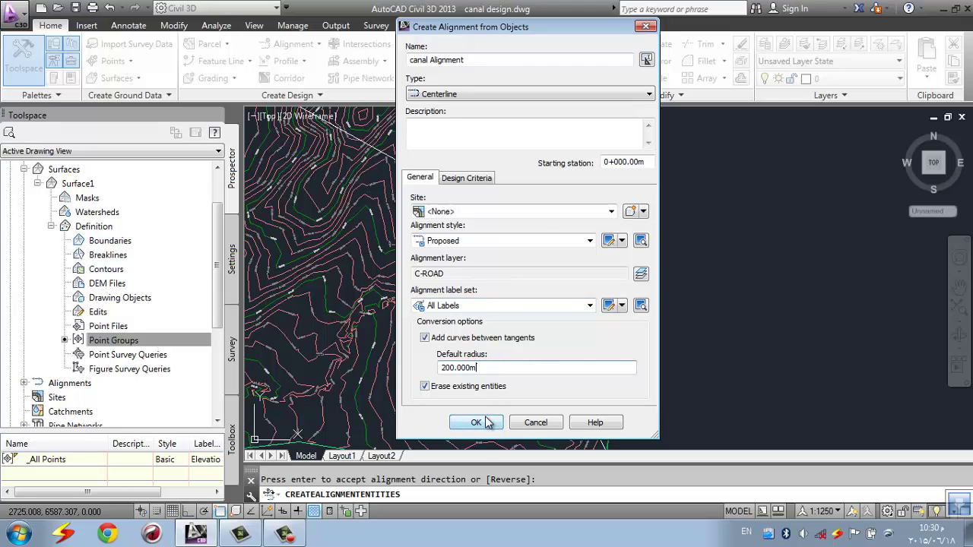
left_click(476, 422)
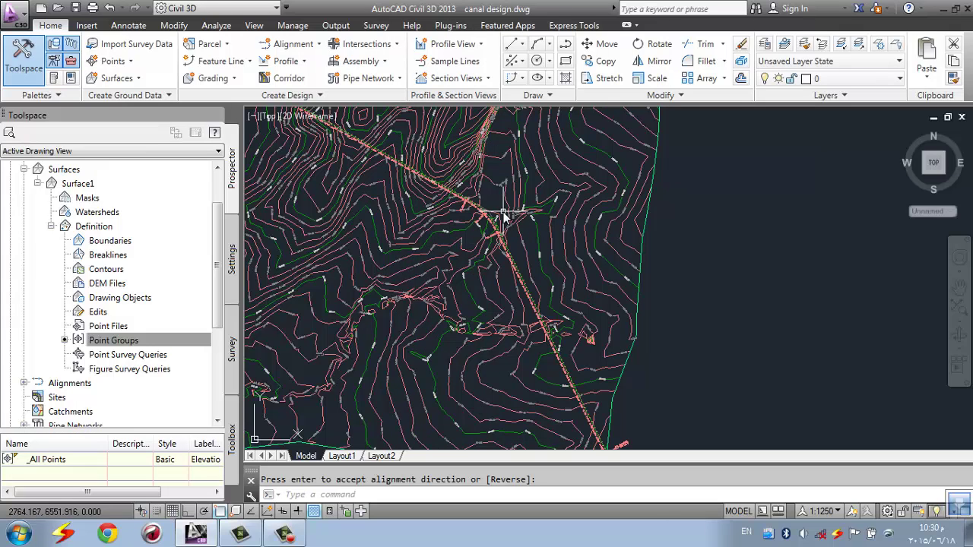
Examine the canal alignment's station labels and the curve at its bend, up close and across the whole surface
scroll(485, 214, "up", 1)
key("Escape")
scroll(479, 219, "up", 3)
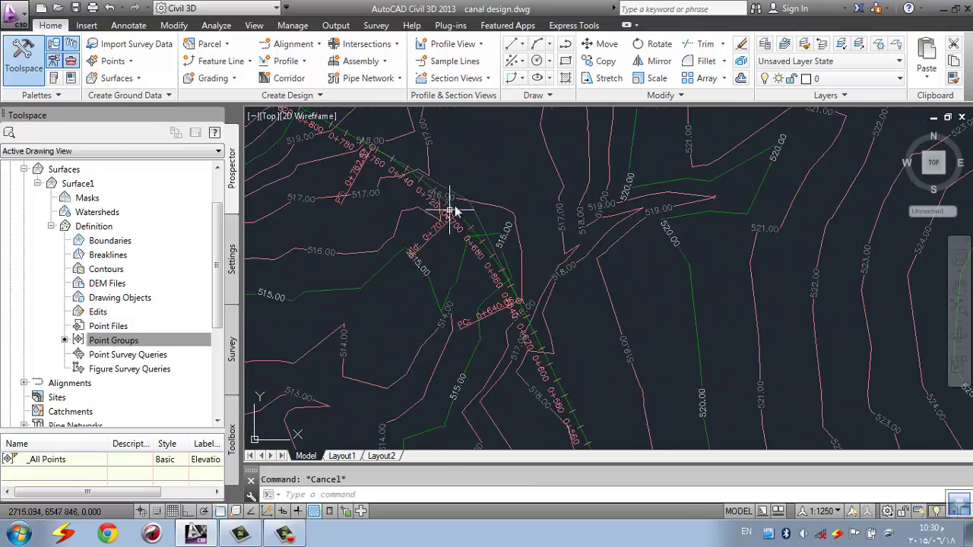
scroll(529, 229, "down", 5)
scroll(572, 357, "up", 3)
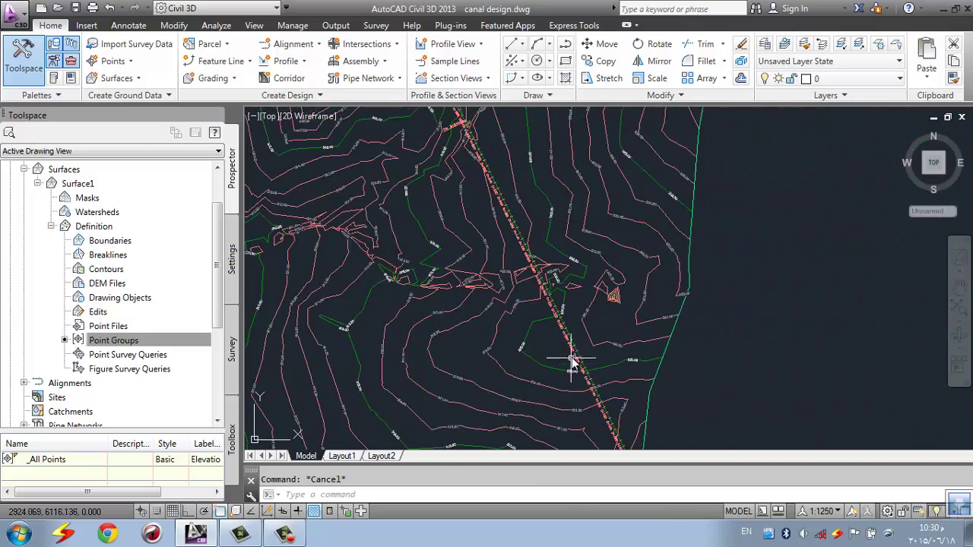
left_click(575, 352)
scroll(590, 317, "down", 4)
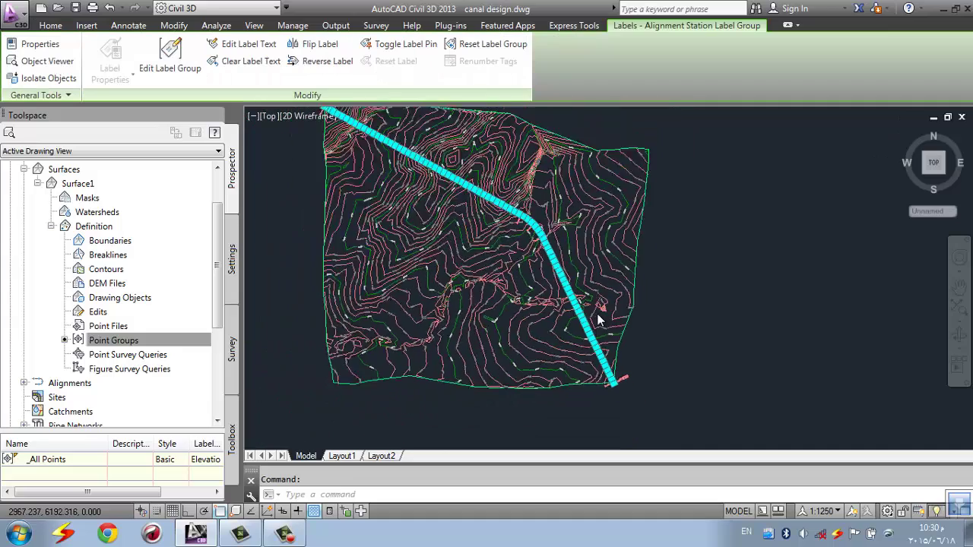
key("Escape")
scroll(521, 225, "up", 1)
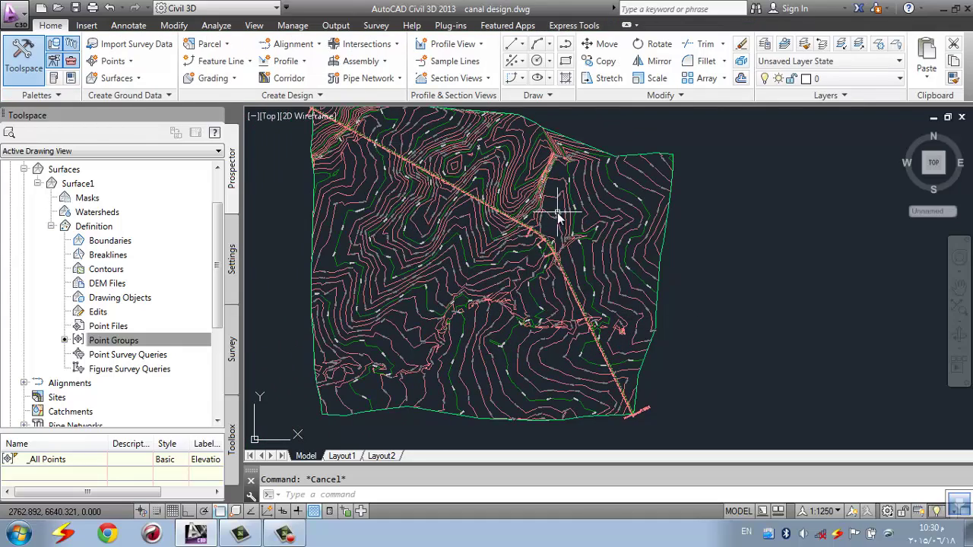
middle_click_drag(557, 212, 494, 229)
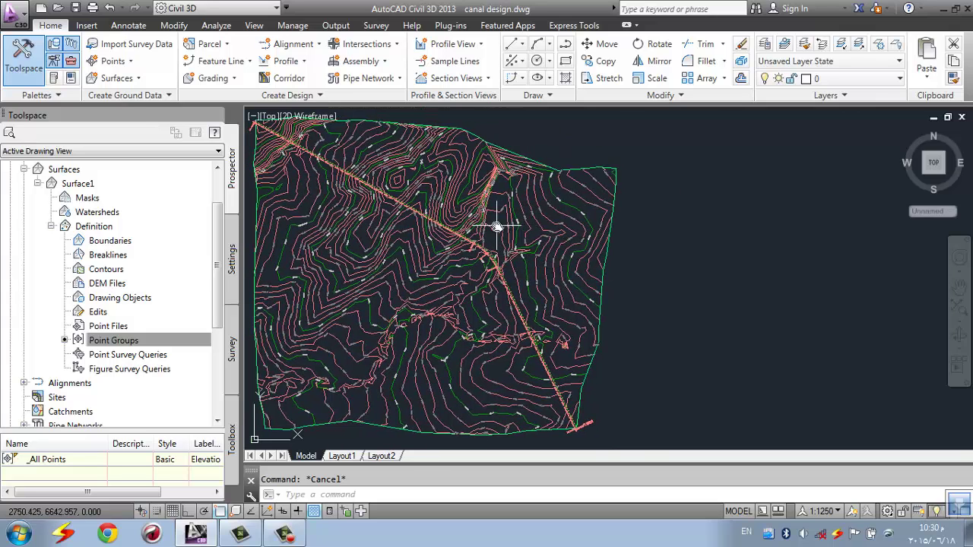
Create a surface profile along canal Alignment by adding Surface1 over the full station range to the profile list
scroll(547, 260, "down", 3)
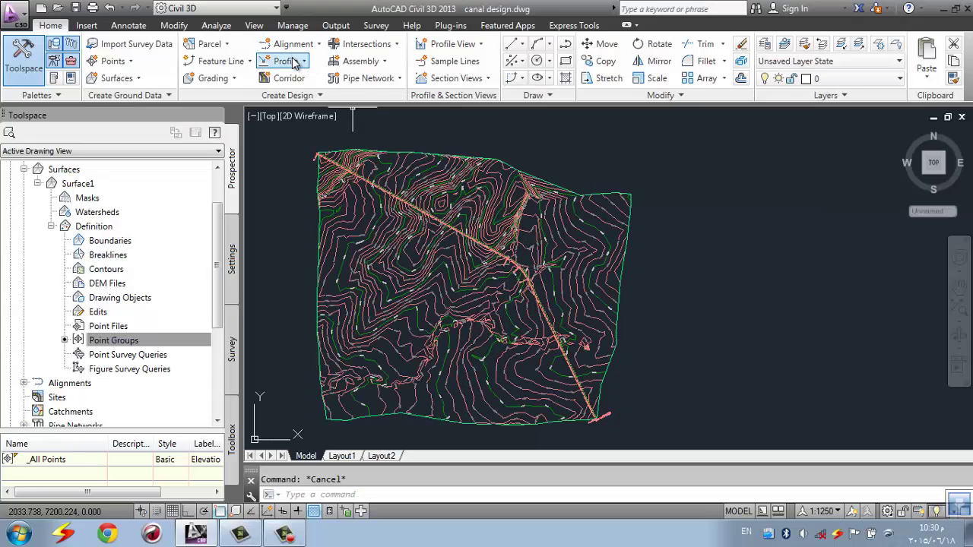
left_click(296, 63)
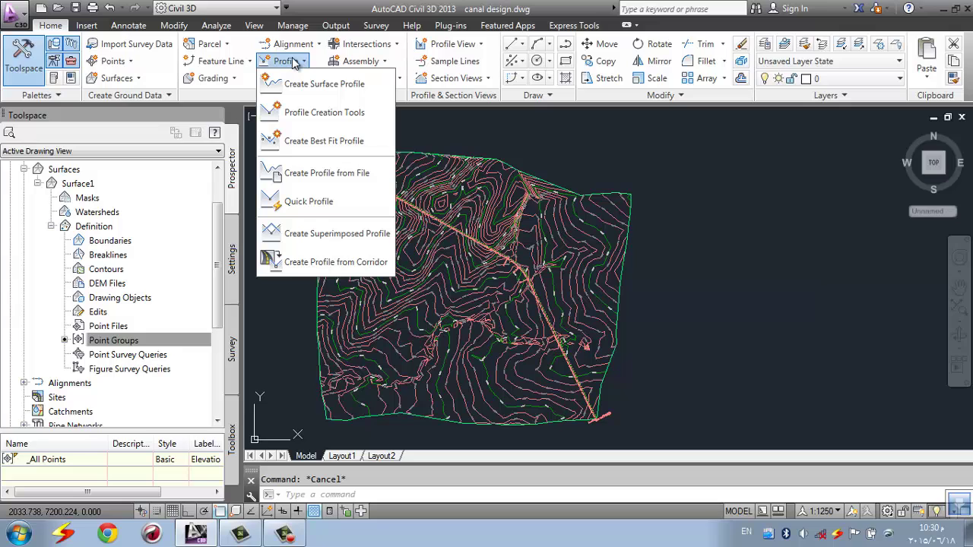
left_click(299, 80)
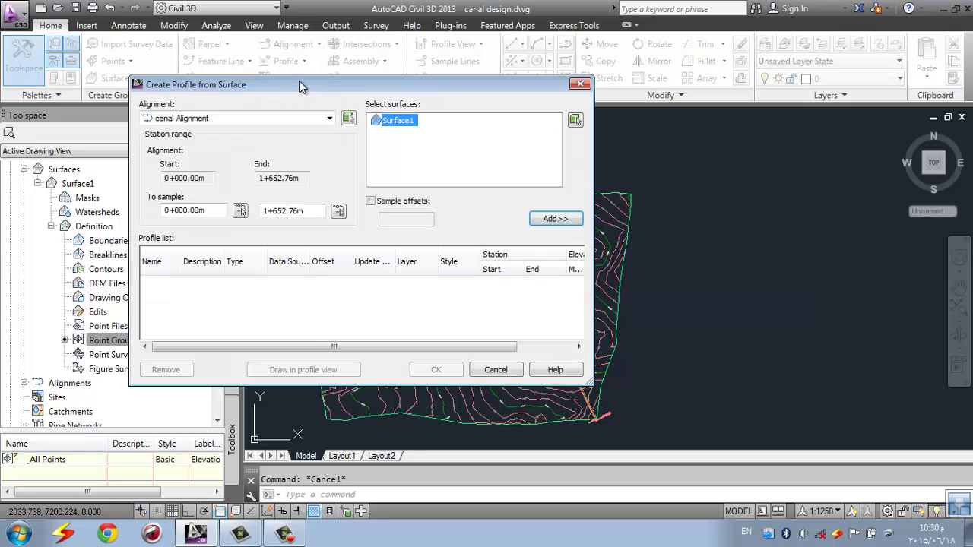
left_click(554, 219)
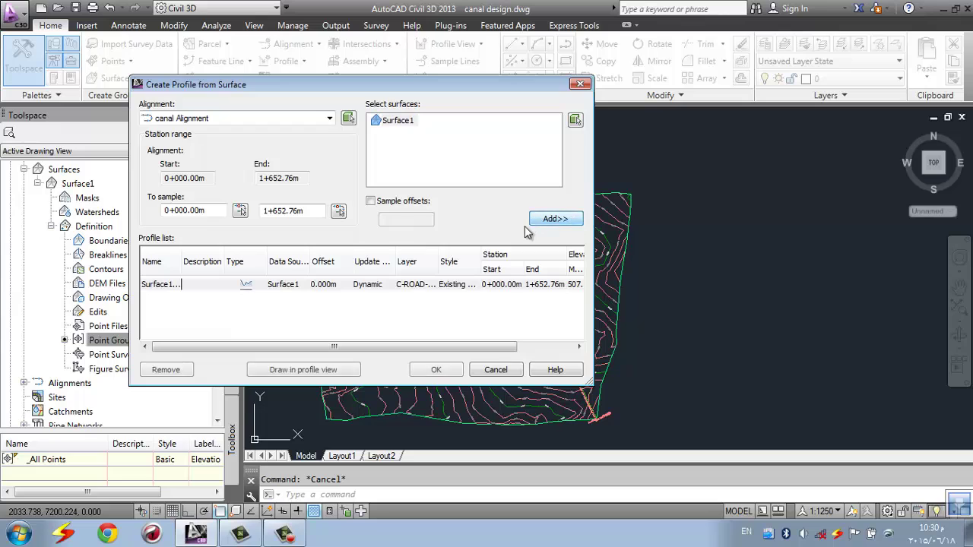
Create a profile view of canal Alignment with automatic station range and height and the EG-FG Elevations and Stations band set, placed northeast of the surface
left_click(327, 371)
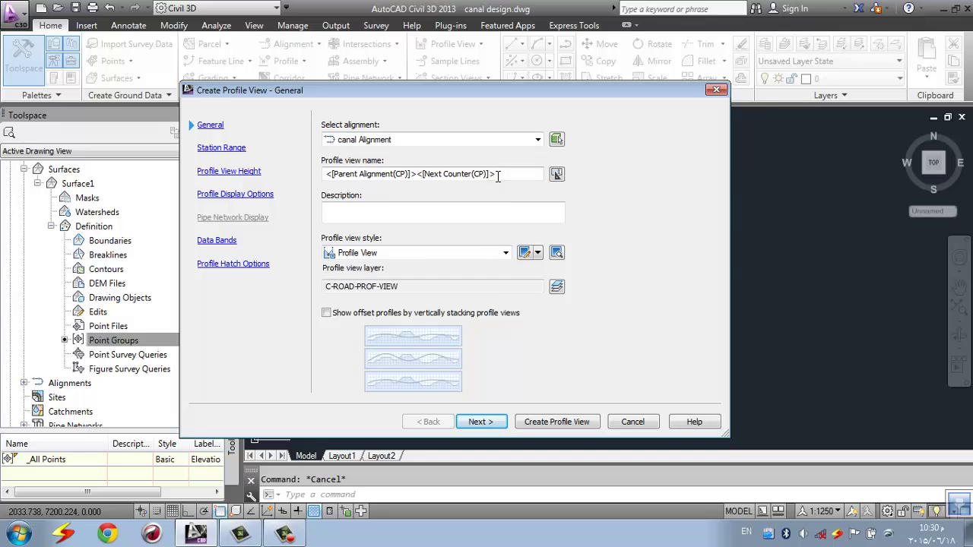
left_click(482, 422)
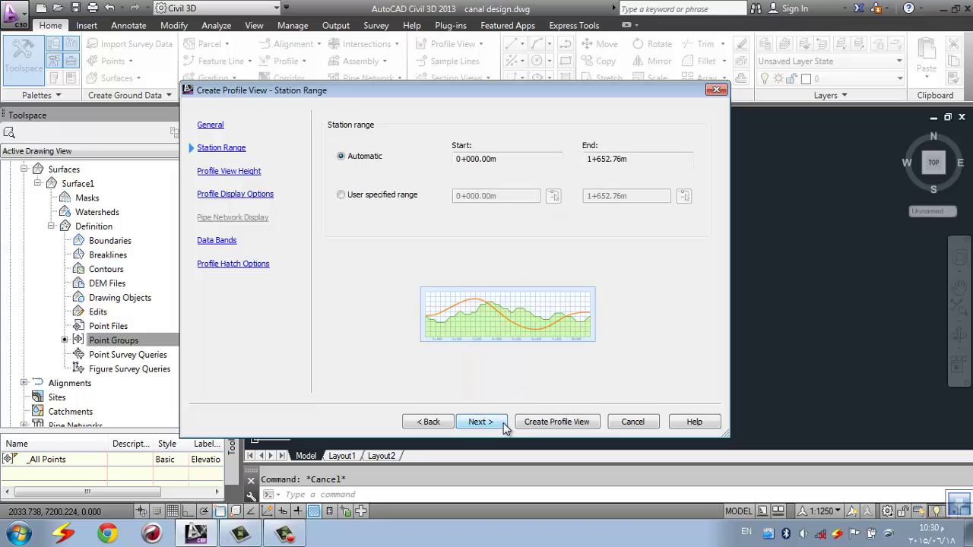
left_click(482, 422)
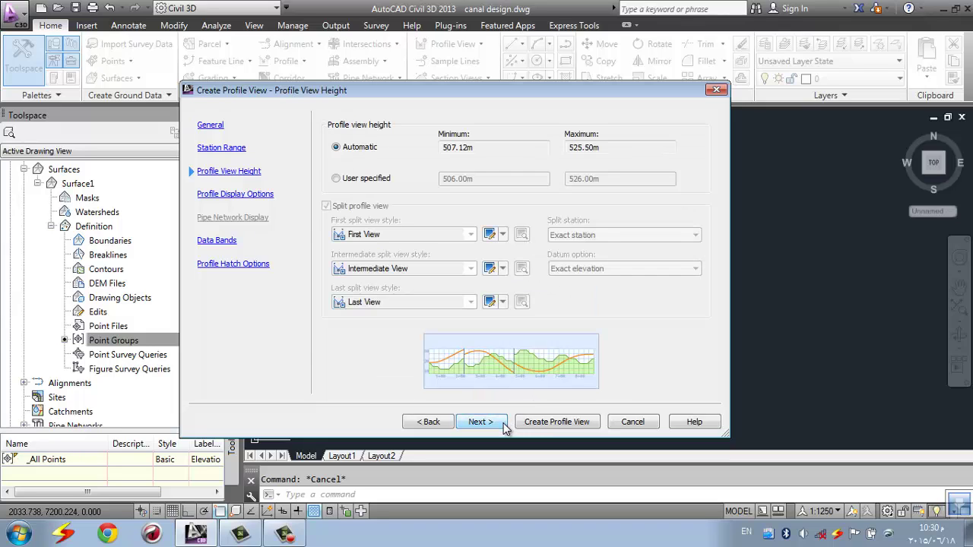
left_click(482, 422)
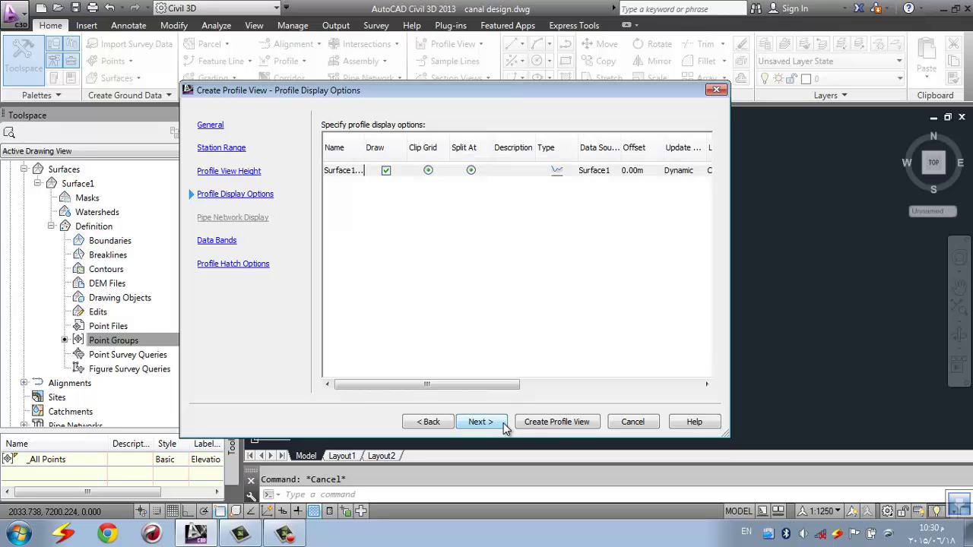
left_click(482, 422)
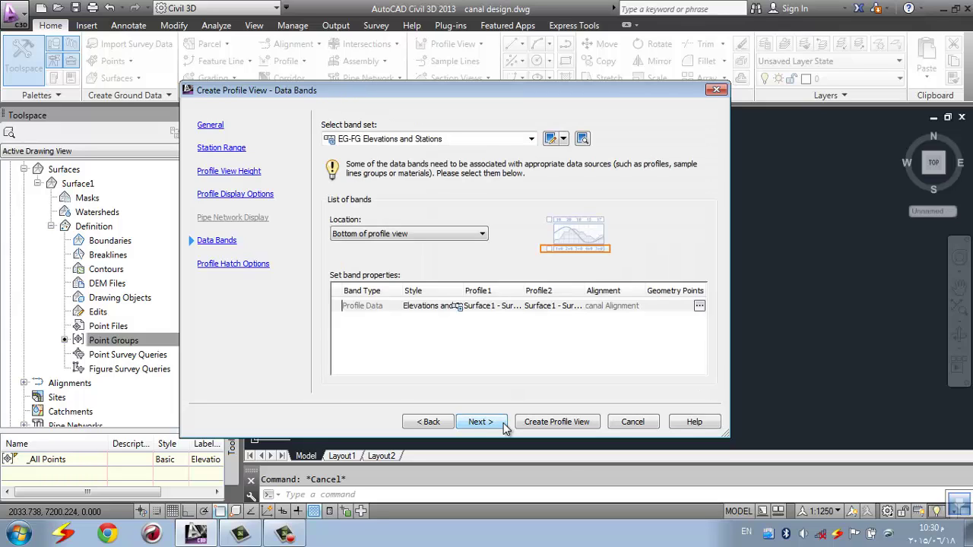
left_click(504, 426)
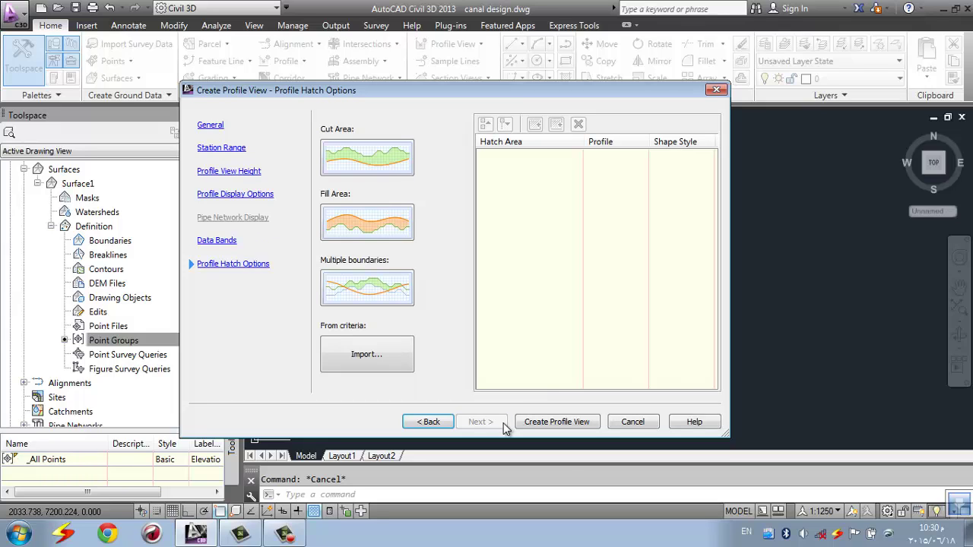
left_click(556, 422)
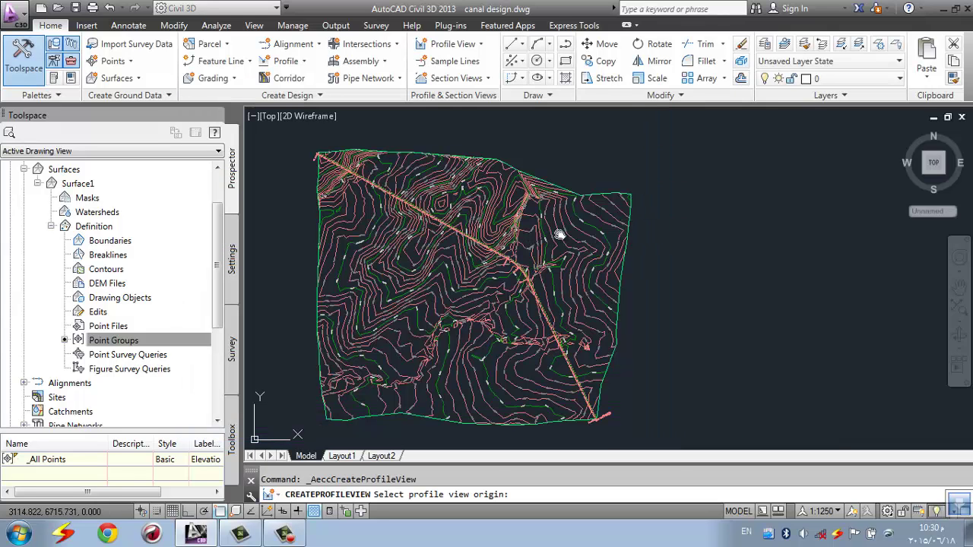
middle_click_drag(587, 231, 435, 225)
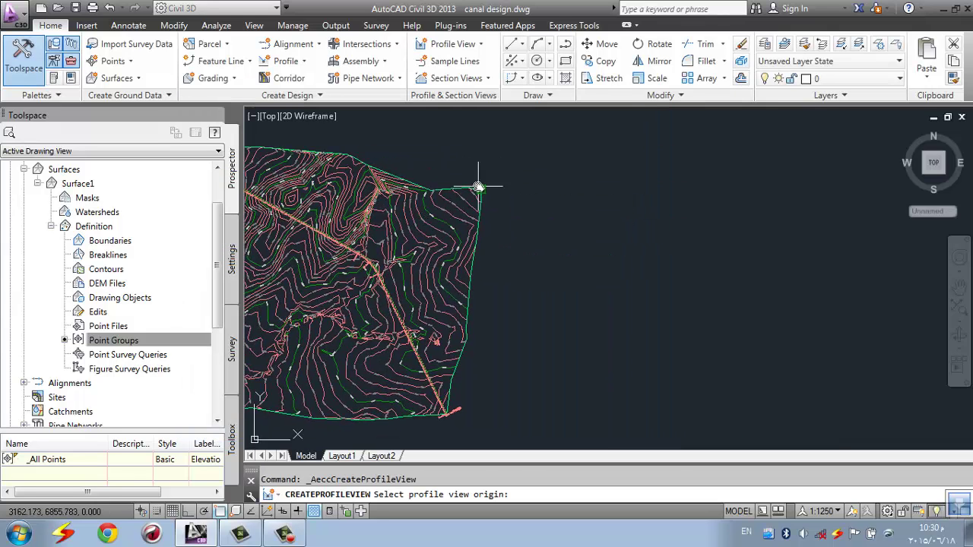
left_click(523, 165)
Examine the new profile view's title, ground line, elevation axis and band labels around its starting station
mouse_move(593, 172)
middle_mouse_down()
mouse_move(537, 246)
mouse_move(552, 221)
middle_mouse_up()
scroll(536, 246, "down", 3)
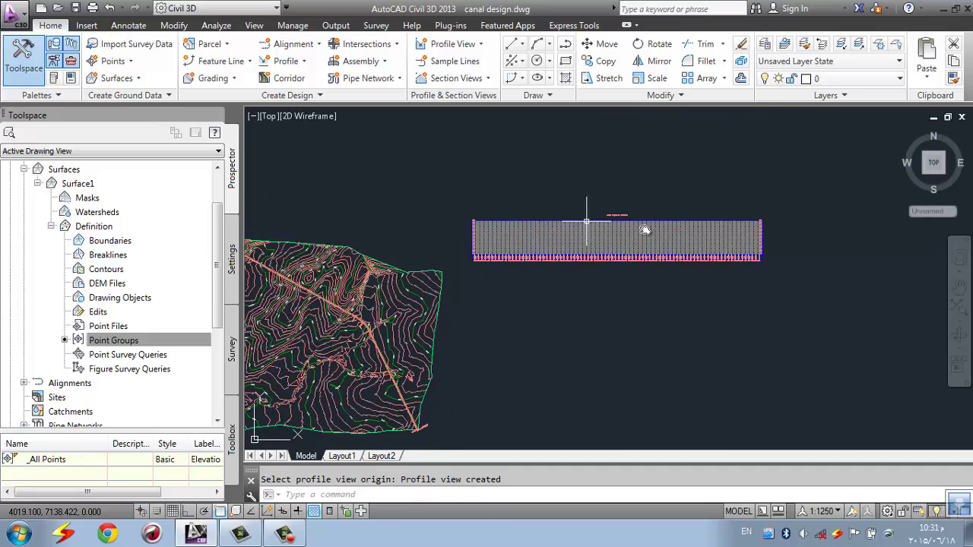
scroll(597, 213, "up", 6)
scroll(602, 207, "up", 3)
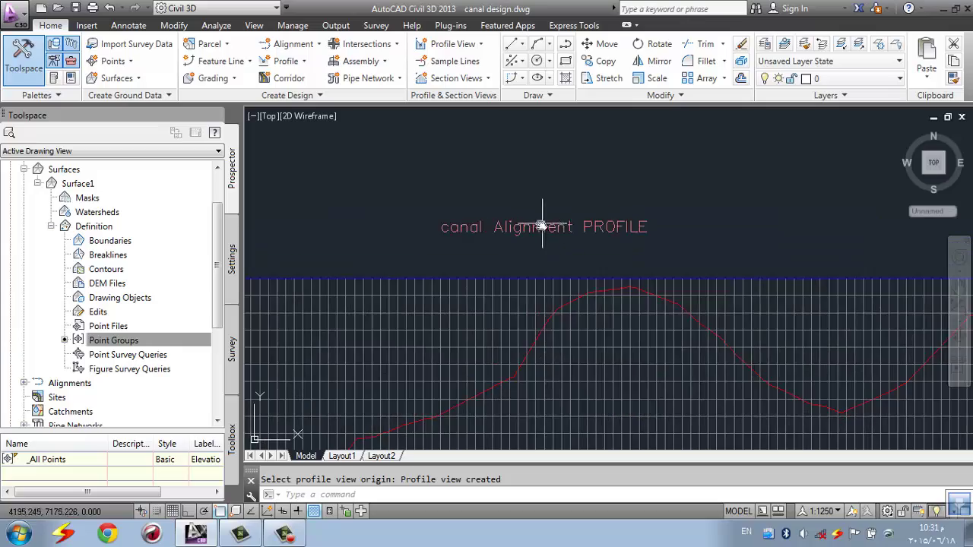
scroll(558, 218, "down", 6)
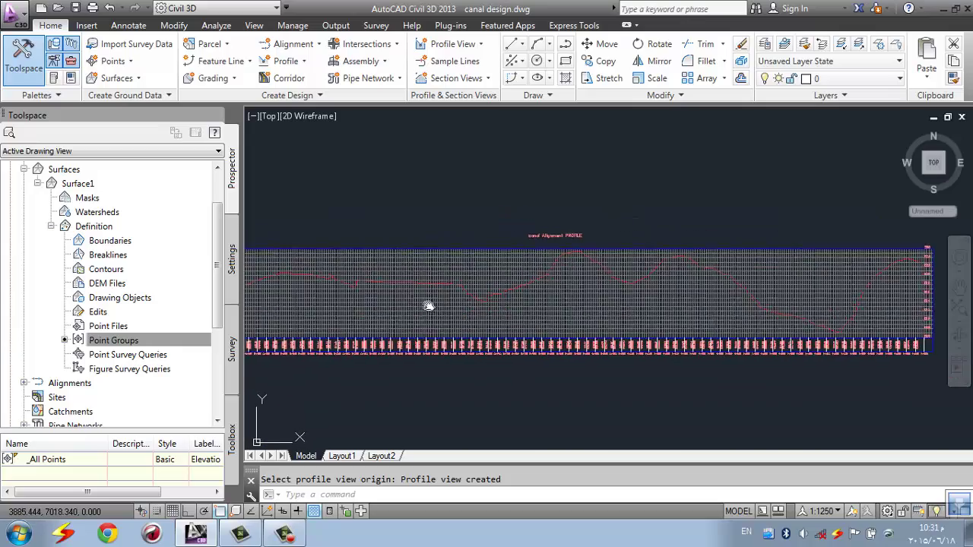
middle_click_drag(413, 304, 598, 261)
scroll(434, 282, "up", 8)
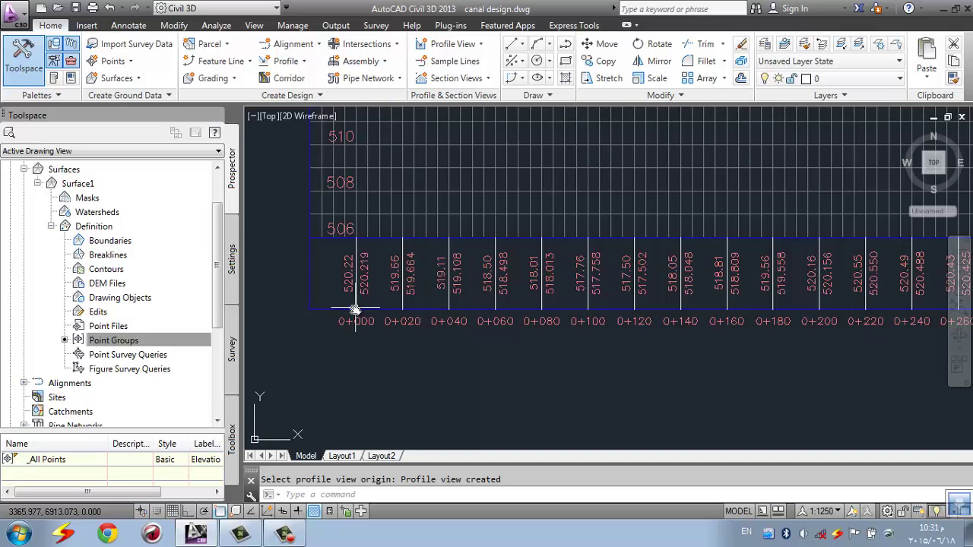
scroll(356, 308, "down", 7)
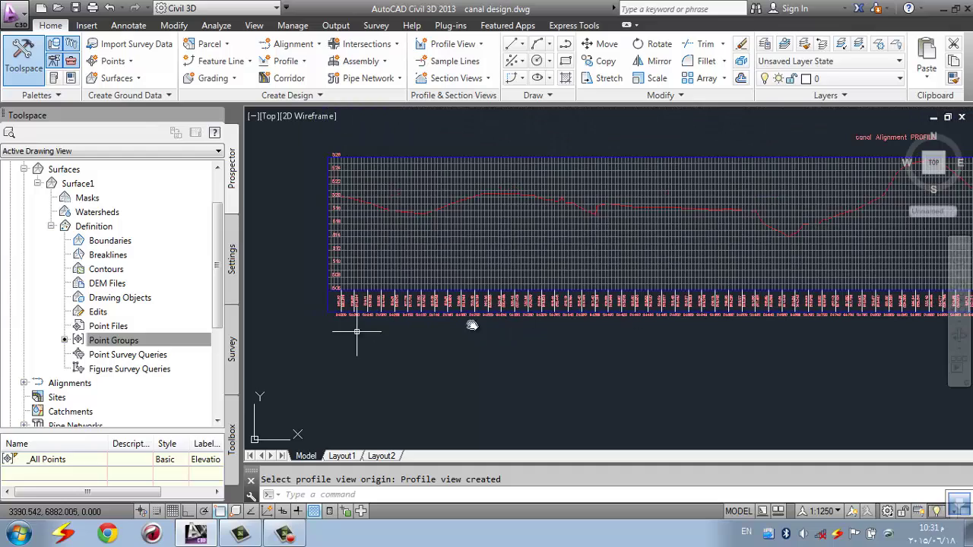
Examine the profile view's final stations and band elevations, and compare the ground line with the alignment on the surface
middle_click_drag(705, 317, 392, 347)
middle_click_drag(821, 314, 771, 330)
scroll(770, 330, "up", 2)
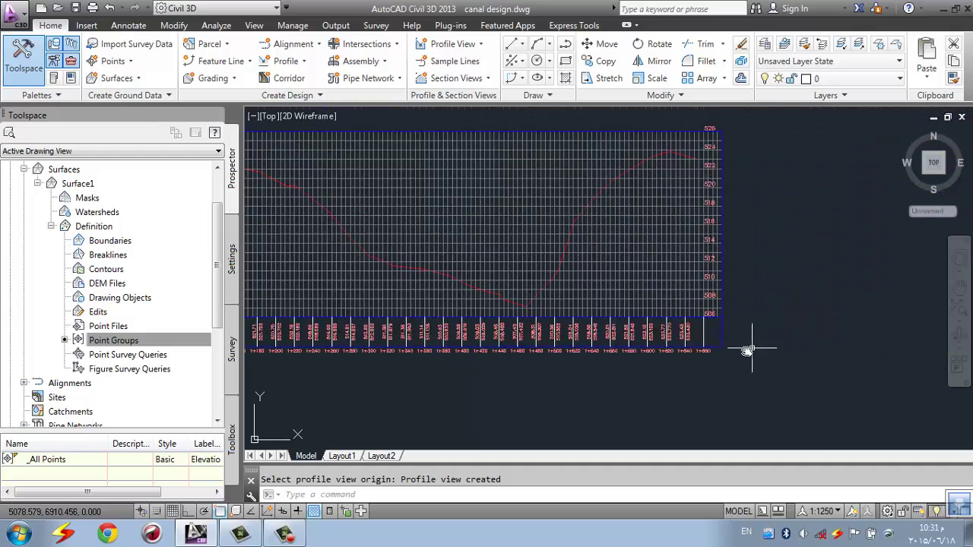
scroll(777, 337, "up", 5)
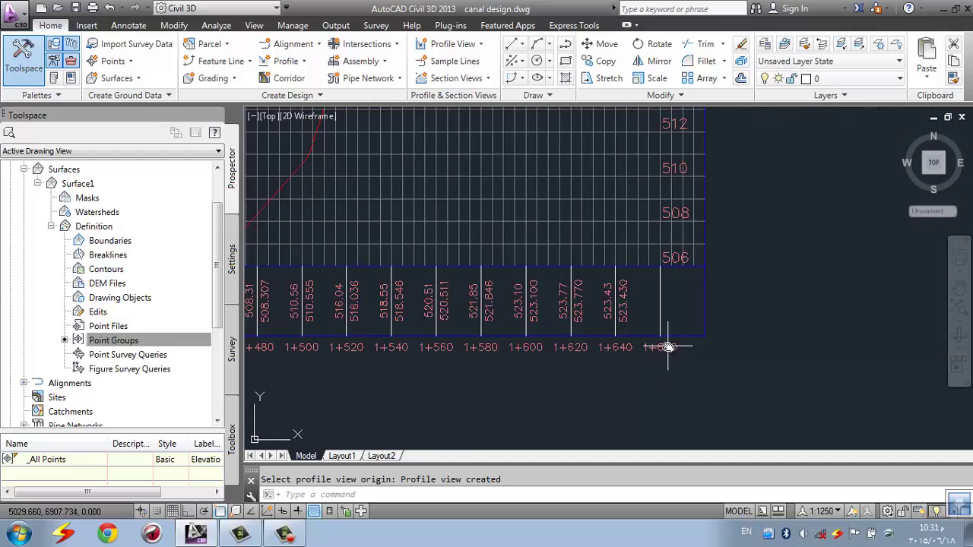
scroll(687, 354, "down", 5)
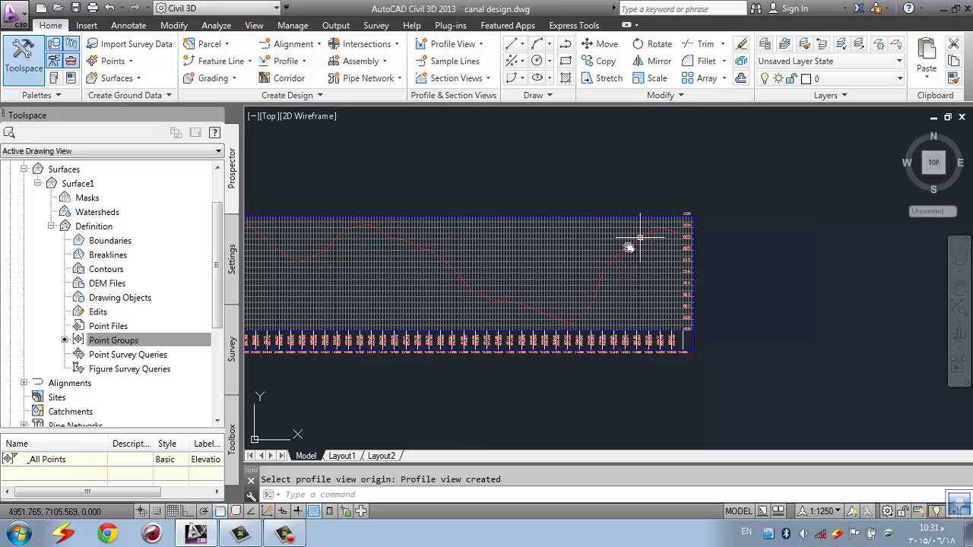
scroll(614, 218, "down", 5)
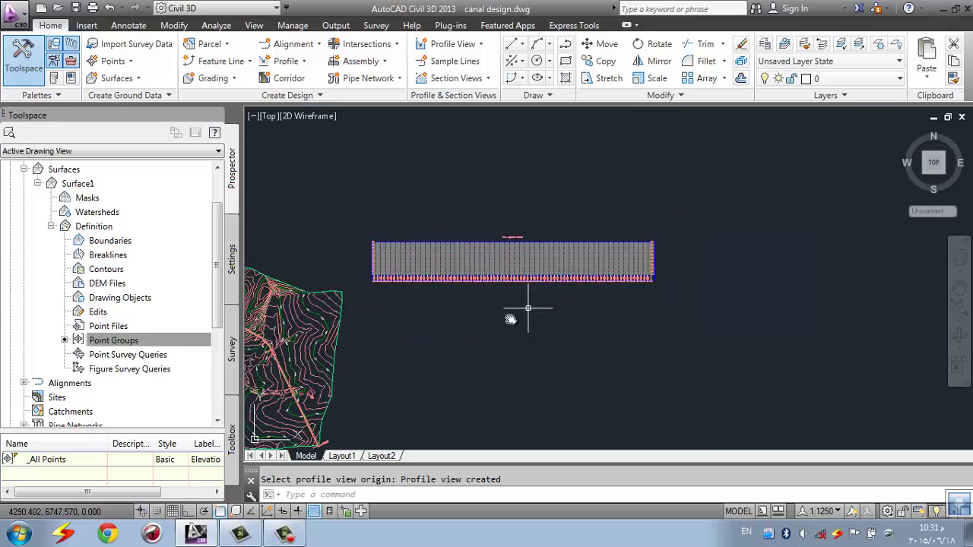
middle_click_drag(537, 307, 787, 234)
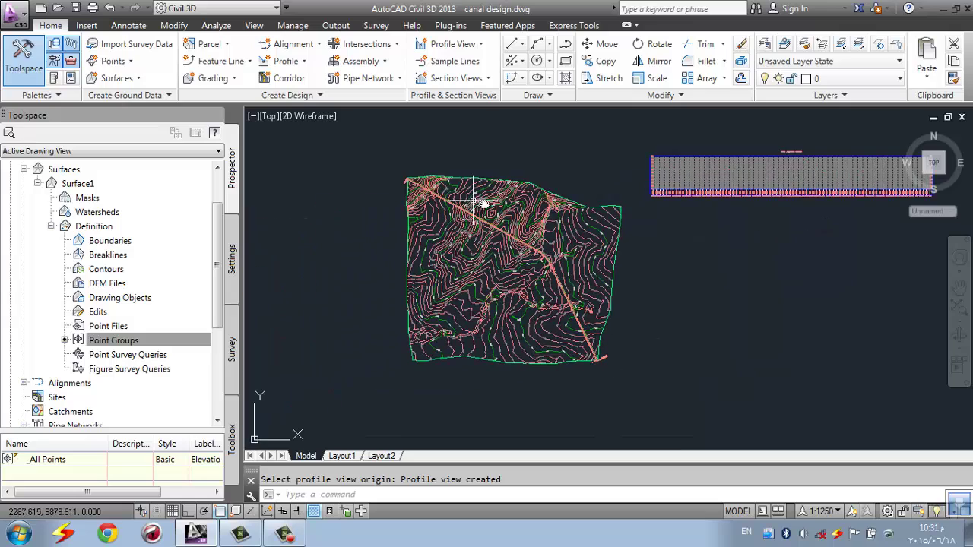
scroll(663, 238, "up", 5)
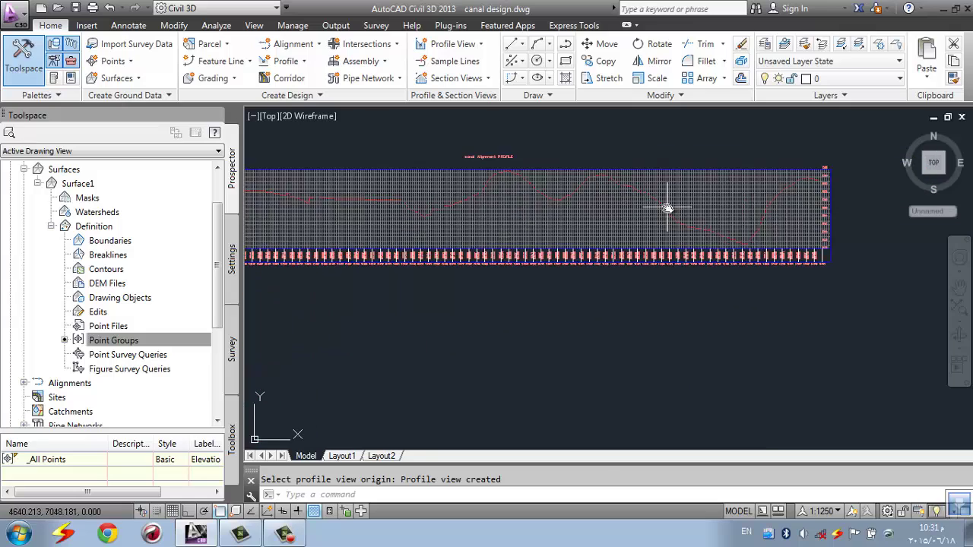
scroll(501, 141, "up", 3)
scroll(483, 139, "down", 4)
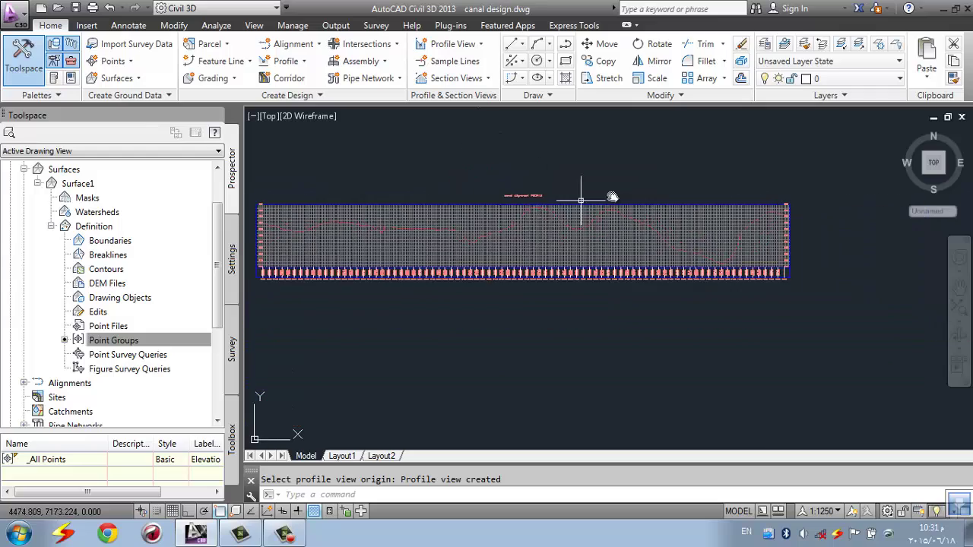
scroll(562, 208, "down", 3)
middle_click_drag(532, 235, 684, 174)
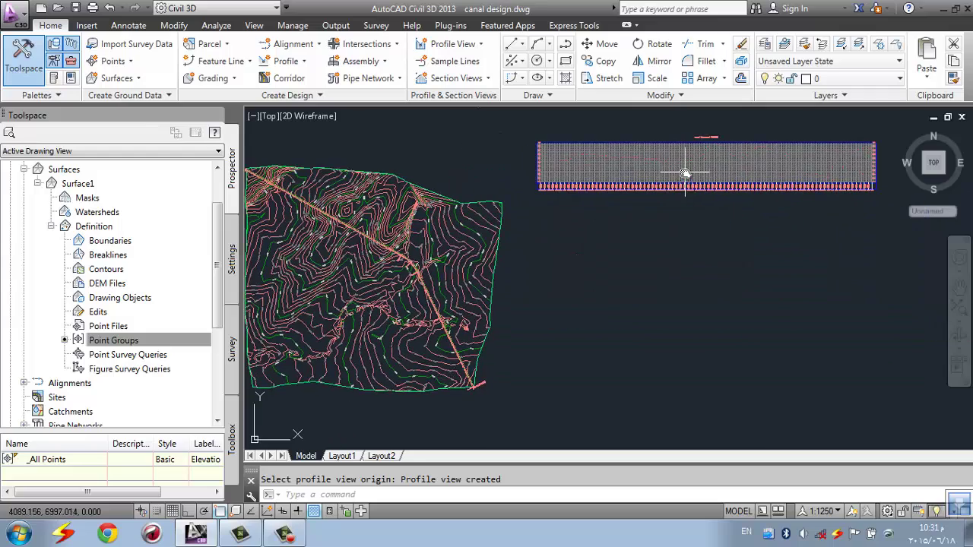
left_click(647, 167)
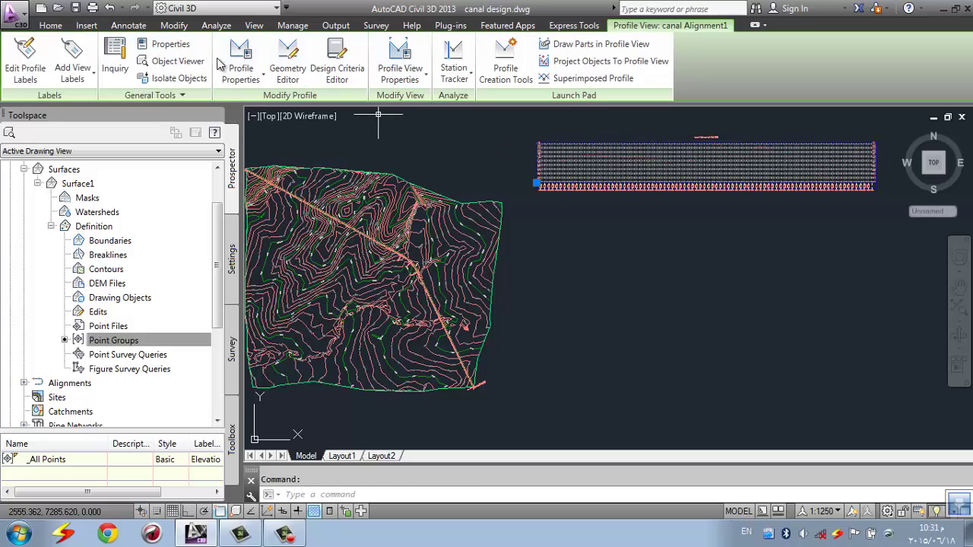
left_click(239, 57)
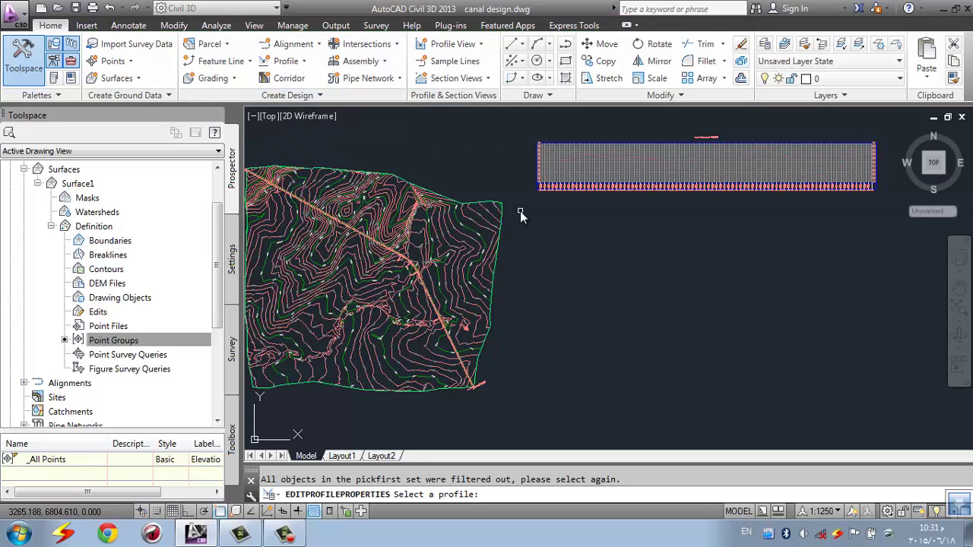
key("Escape")
Review the profile view's information, station, elevation, profile, band and hatch properties without changing anything
left_click(593, 171)
left_click(400, 63)
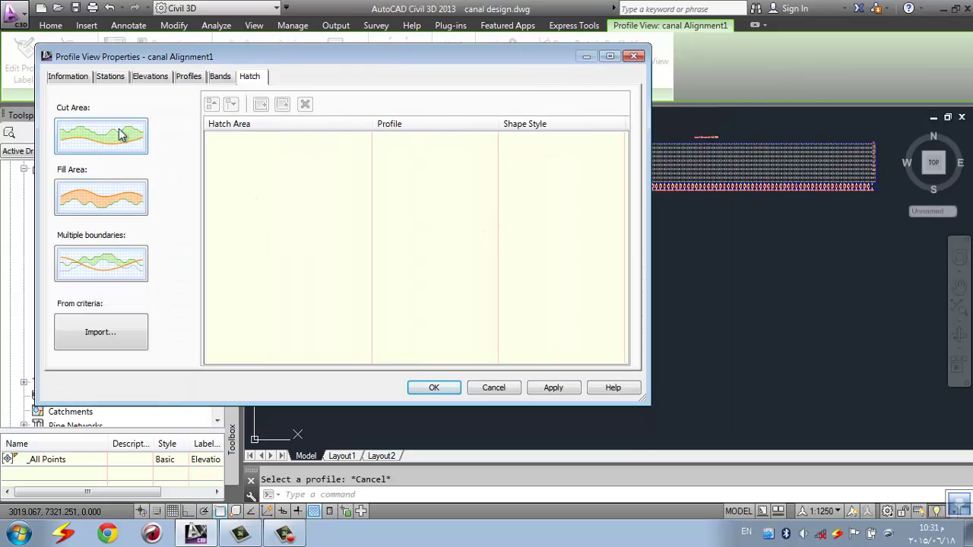
left_click(157, 77)
left_click(189, 77)
left_click(219, 77)
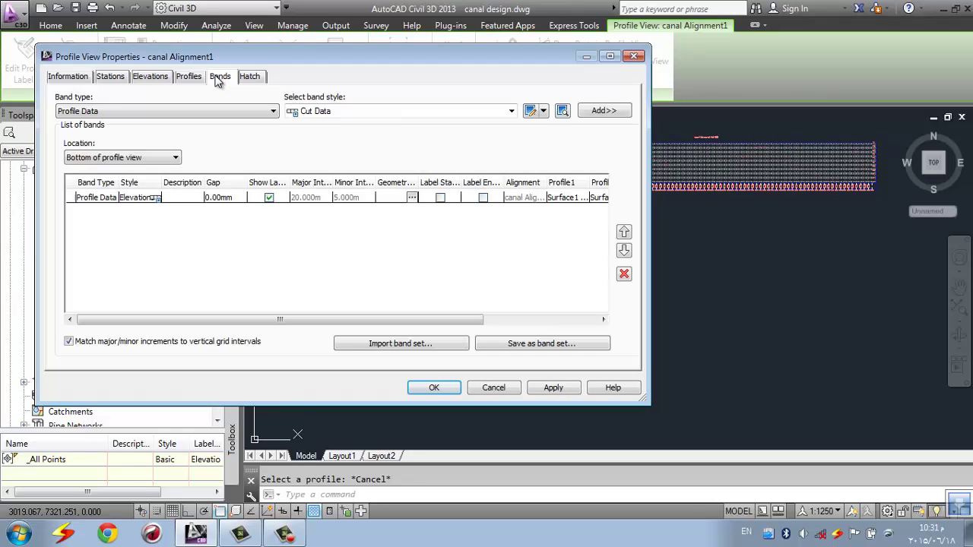
left_click(249, 76)
left_click(151, 77)
left_click(111, 77)
left_click(69, 77)
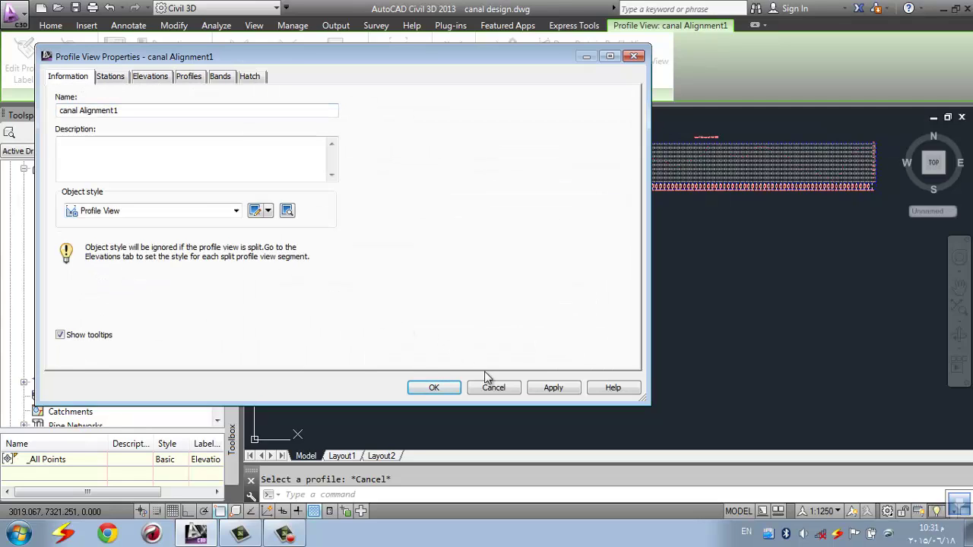
left_click(493, 388)
key("Escape")
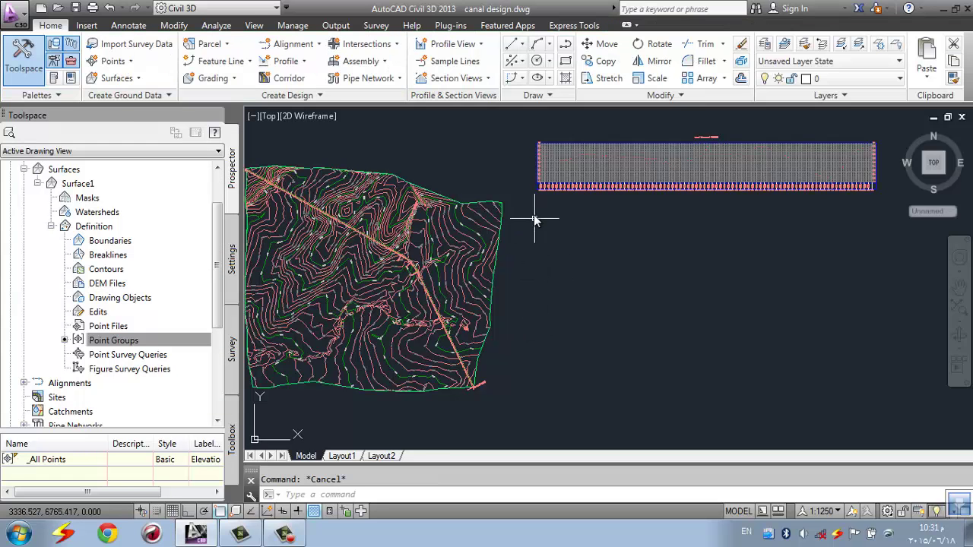
Start a new layout profile with the Profile Creation Tools on the canal Alignment profile view
middle_click_drag(645, 223, 621, 195)
scroll(647, 157, "up", 3)
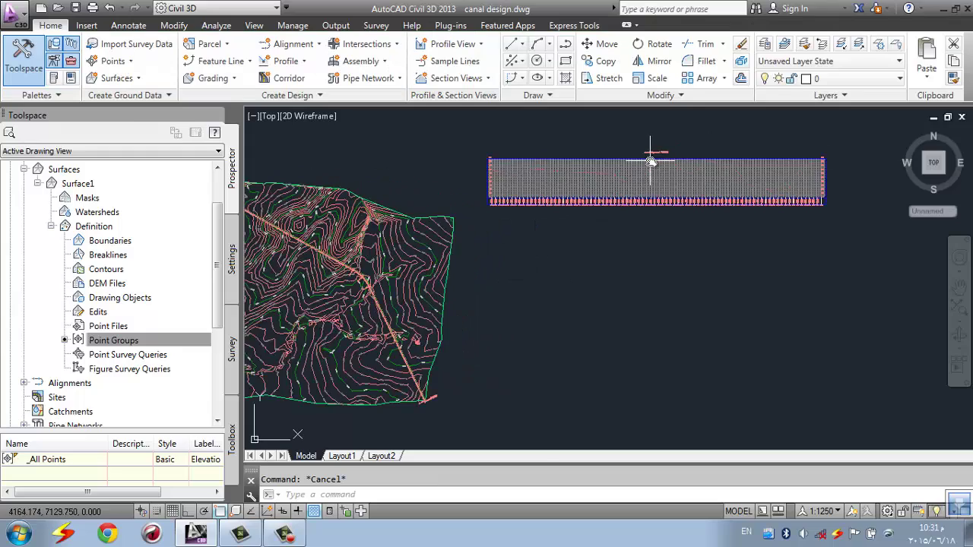
middle_click_drag(652, 157, 621, 193)
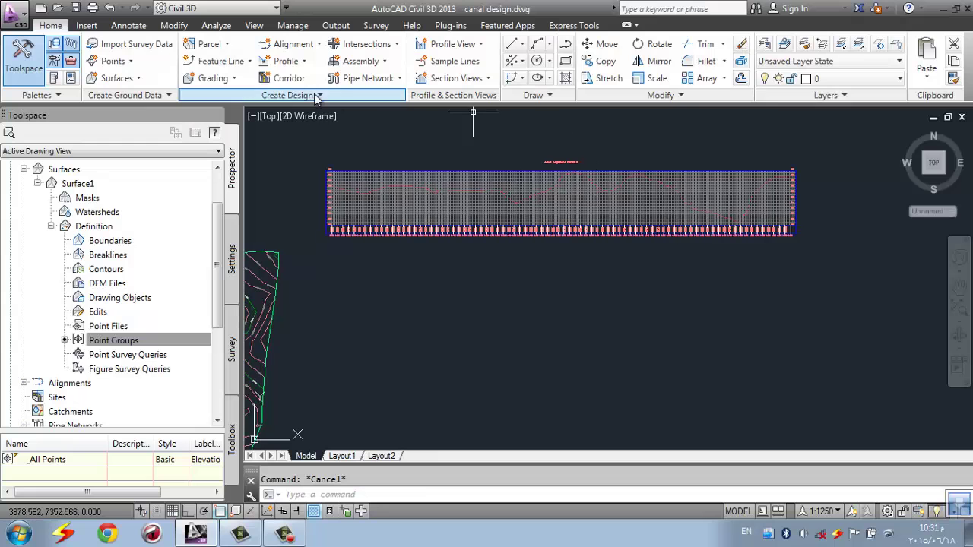
left_click(269, 62)
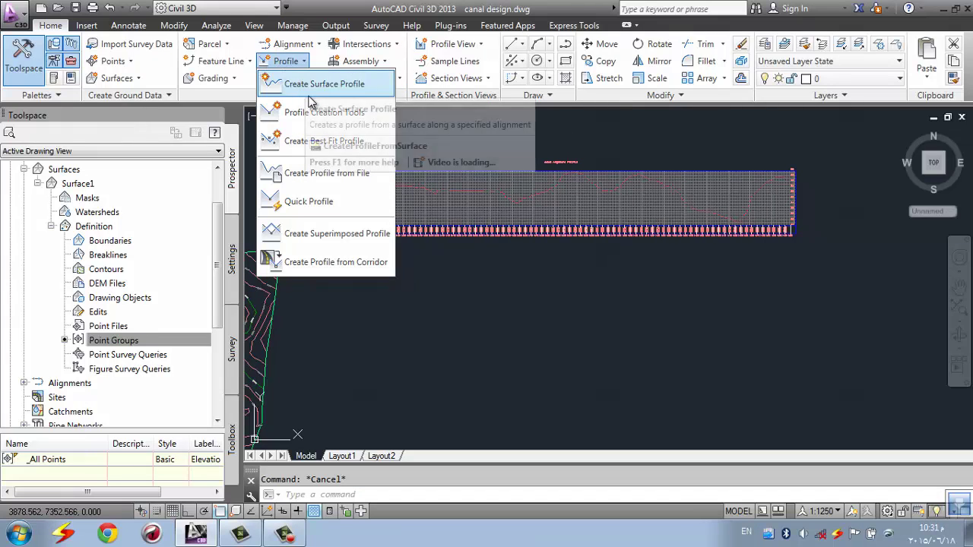
left_click(321, 114)
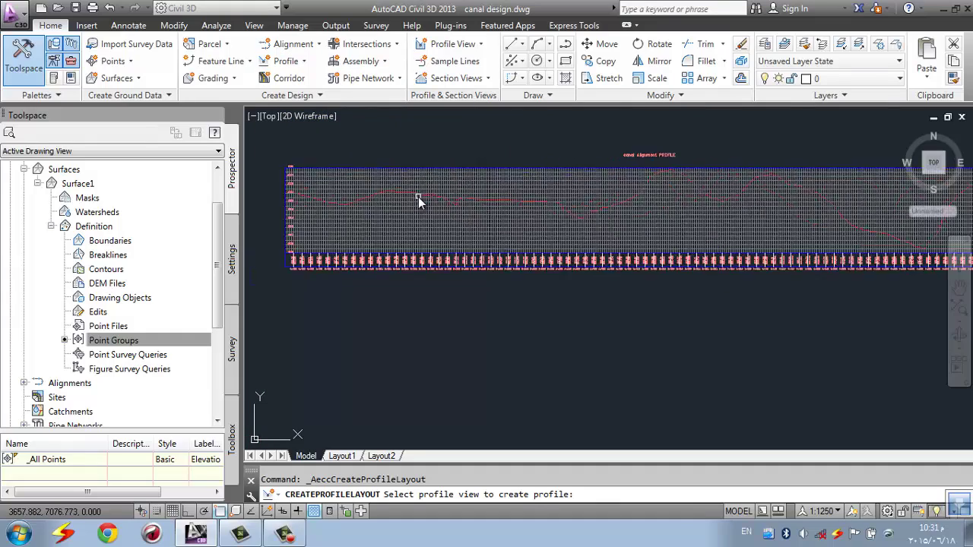
scroll(422, 197, "up", 10)
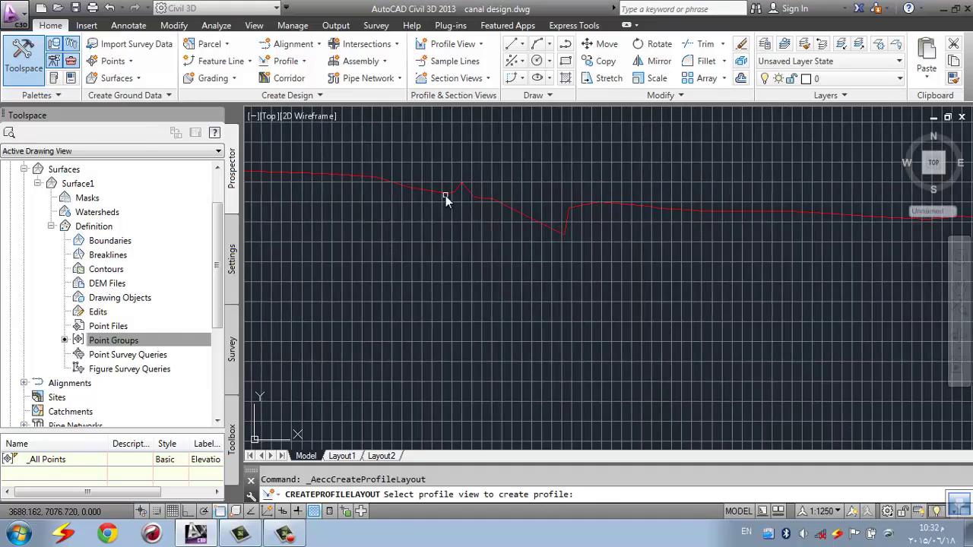
left_click(447, 196)
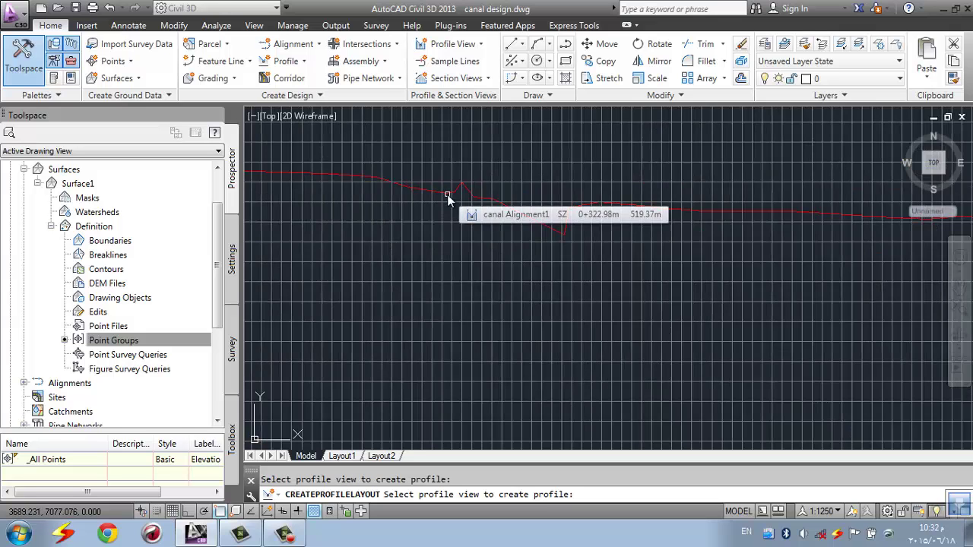
scroll(449, 197, "down", 3)
left_click(454, 203)
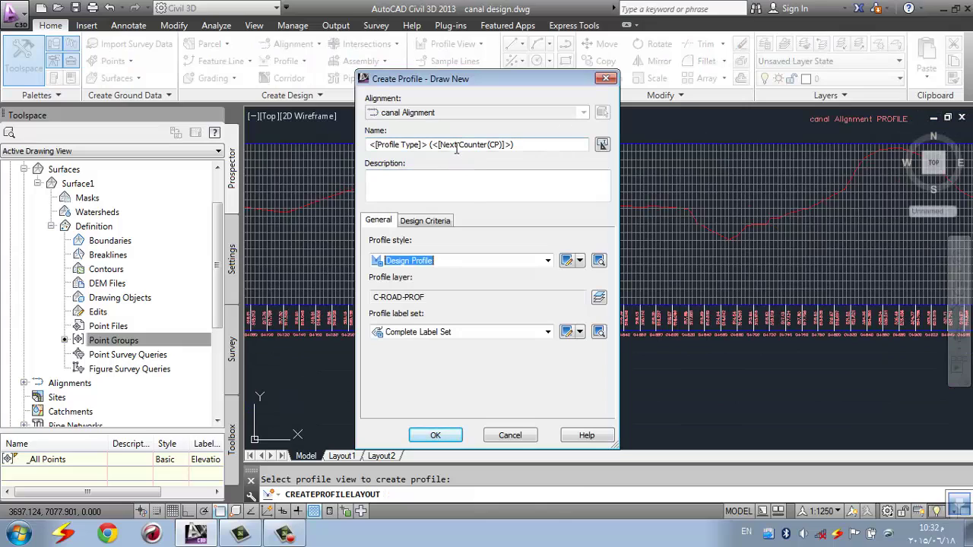
Create the profile as canal design line with the Design Profile style and the Complete Label Set
left_click_drag(528, 144, 400, 134)
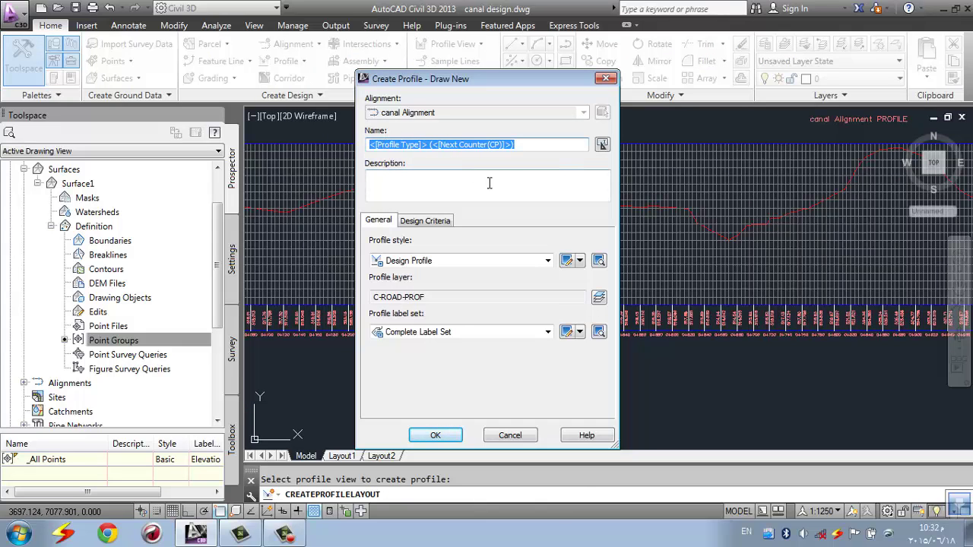
type("canal design line")
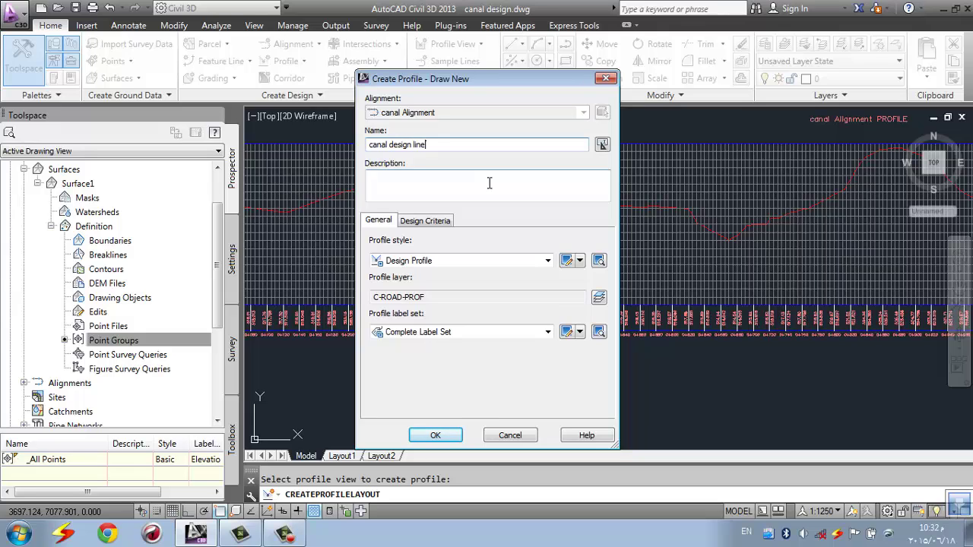
left_click(475, 258)
left_click(467, 281)
left_click(446, 333)
left_click(445, 335)
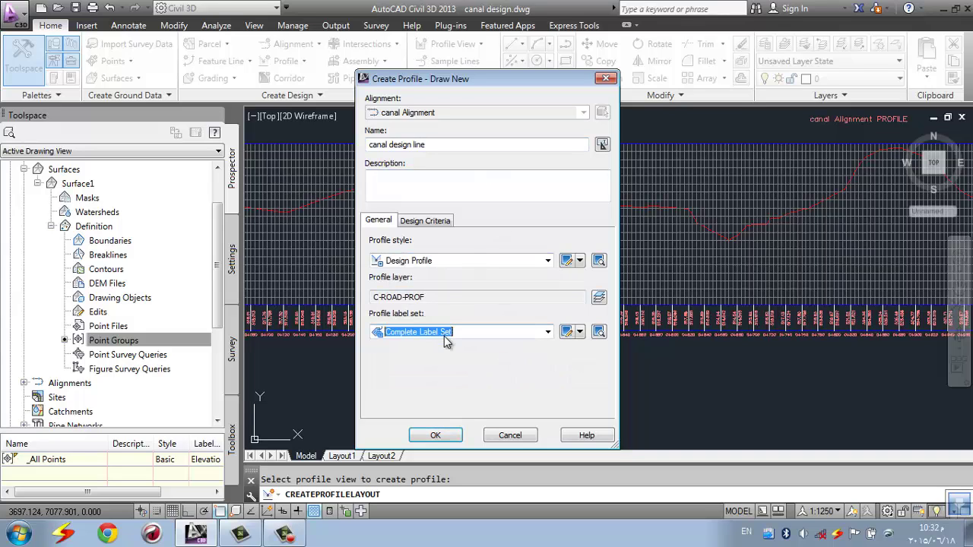
left_click(449, 435)
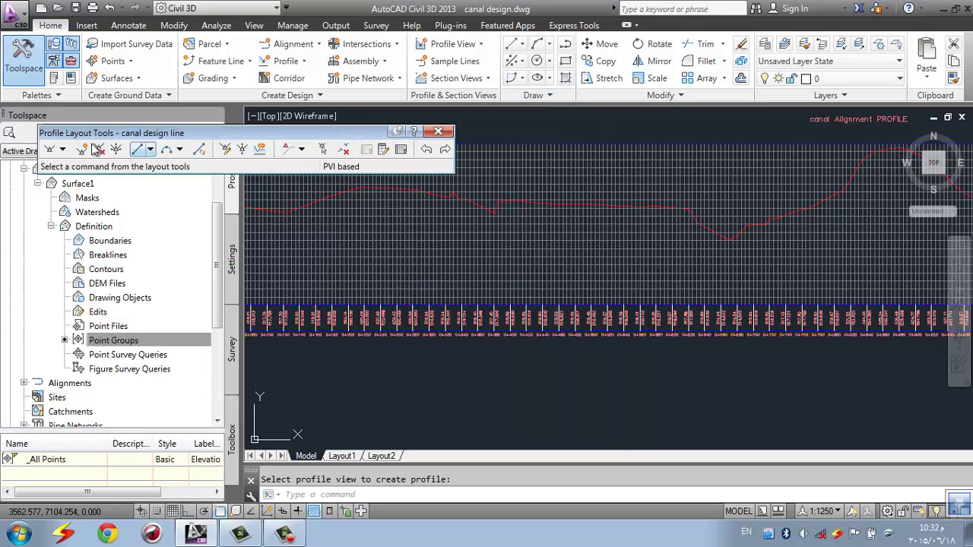
Draw the design line's first tangent from the profile view's starting station to about station 0+720 at elevation 519
left_click(64, 149)
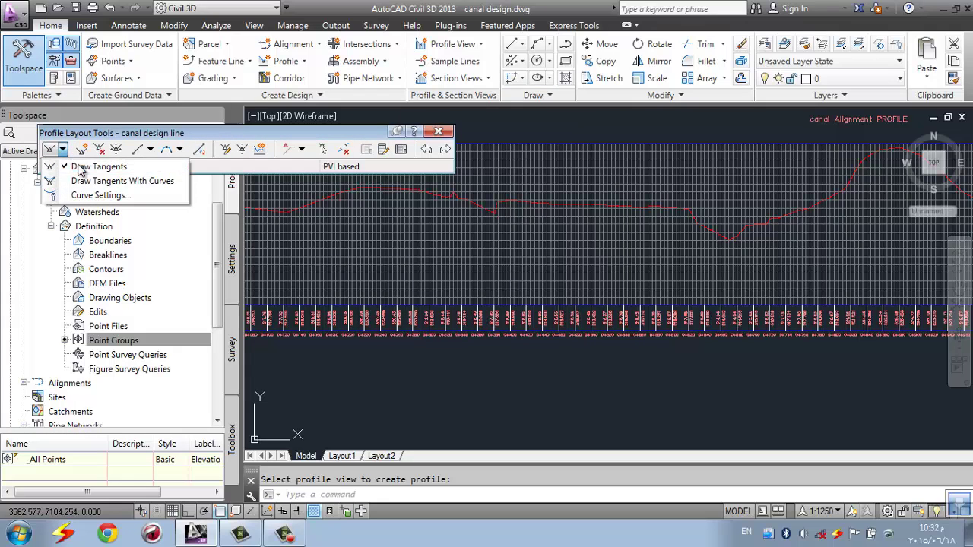
left_click(81, 169)
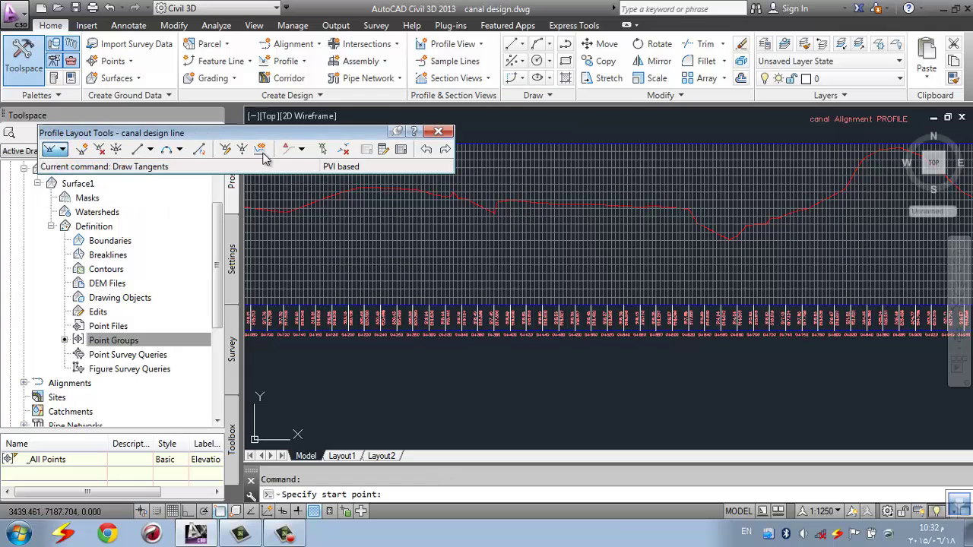
left_click_drag(342, 134, 306, 48)
scroll(457, 194, "down", 5)
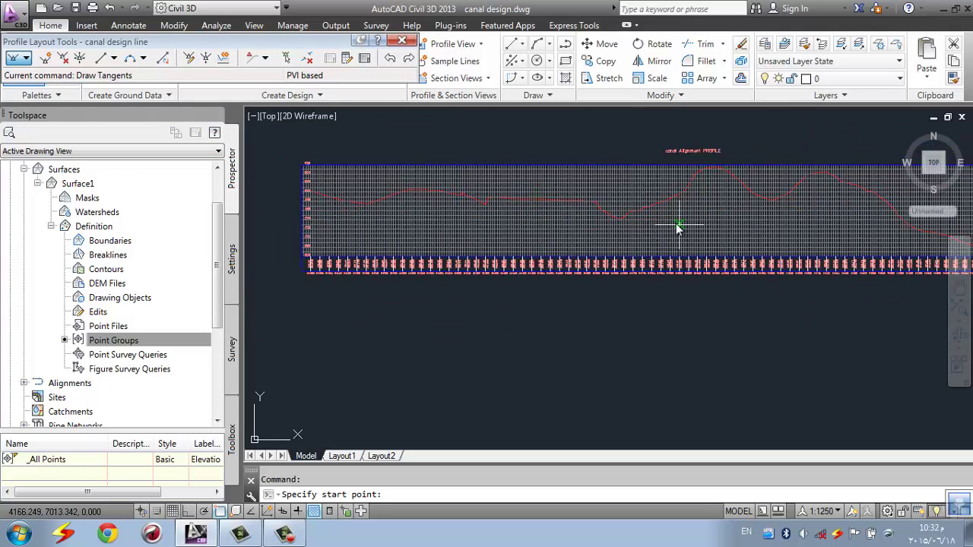
scroll(435, 268, "up", 2)
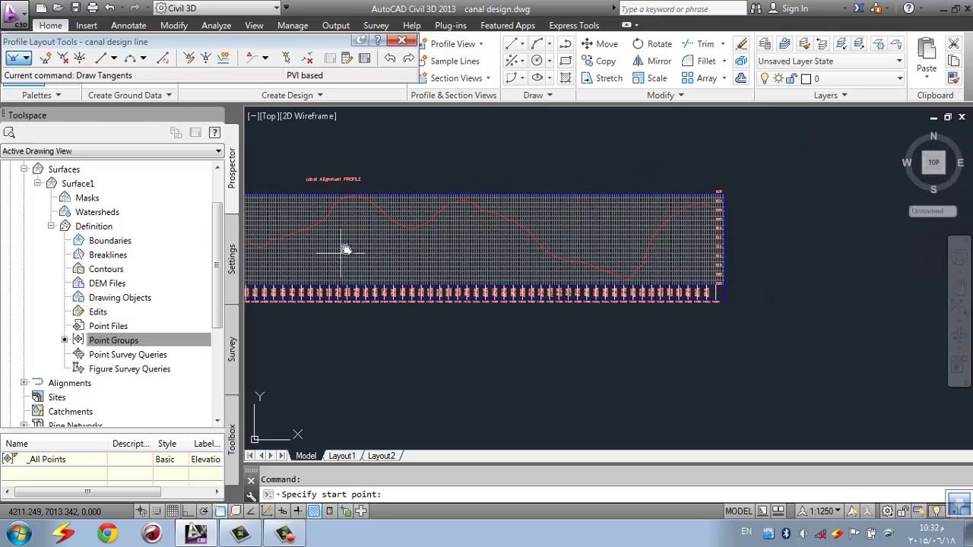
scroll(734, 216, "up", 2)
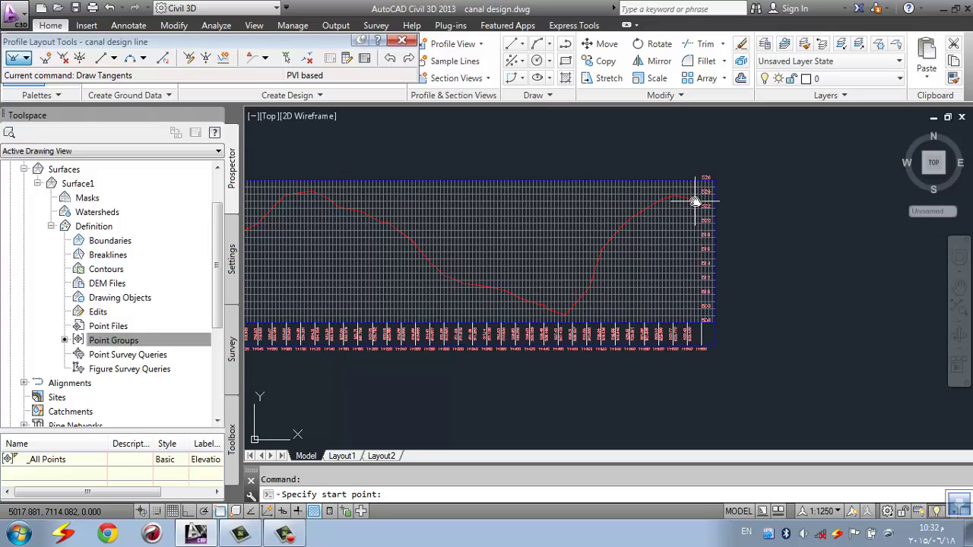
left_click(697, 201)
left_click(312, 228)
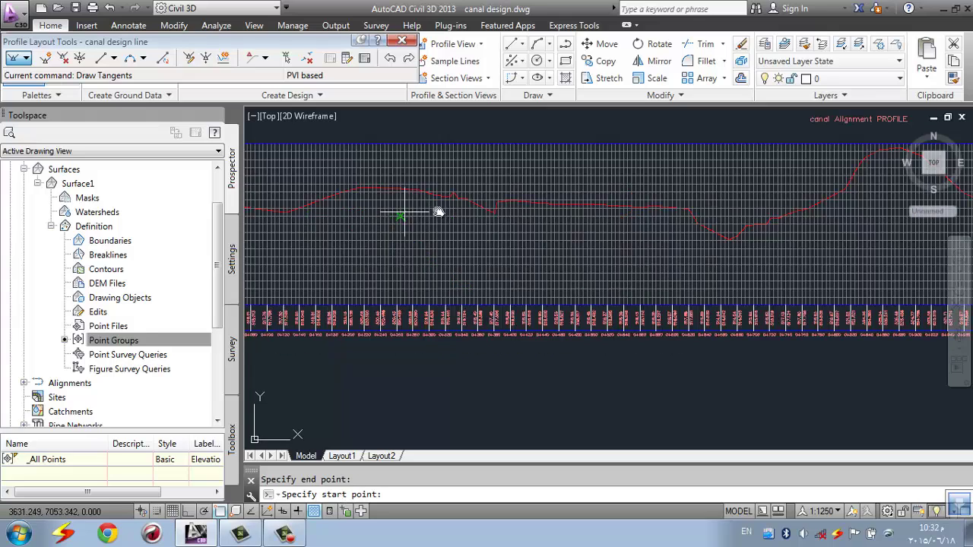
scroll(399, 212, "down", 3)
left_click(293, 212)
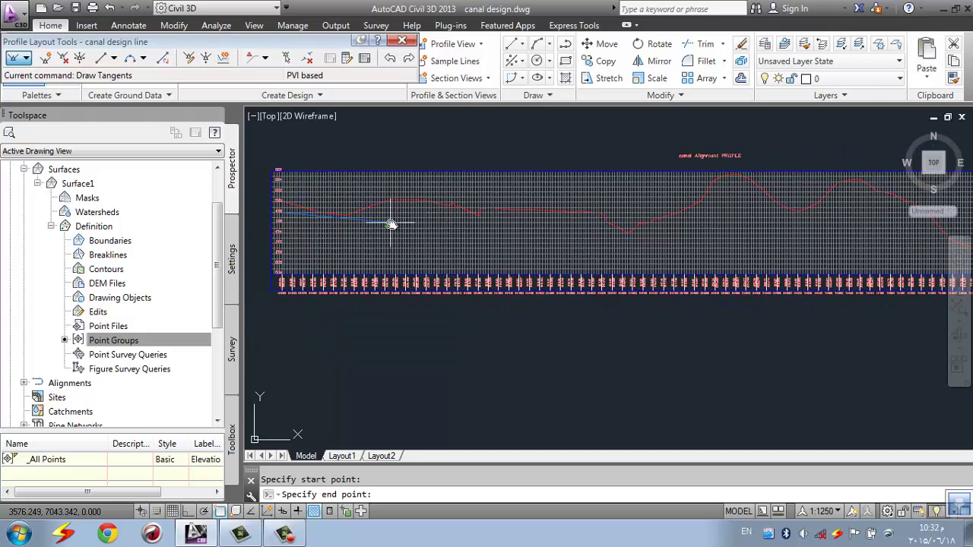
left_click(652, 207)
Continue the design line with a short tangent rising at about 2.5%, and finish with a long one to the final station near elevation 521
scroll(665, 210, "up", 5)
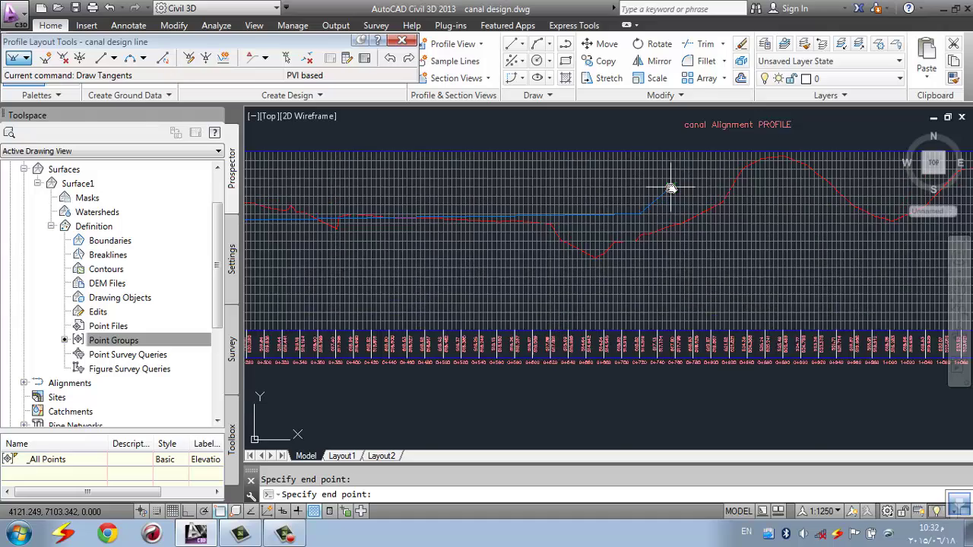
scroll(671, 212, "up", 1)
scroll(532, 280, "down", 3)
scroll(517, 274, "down", 2)
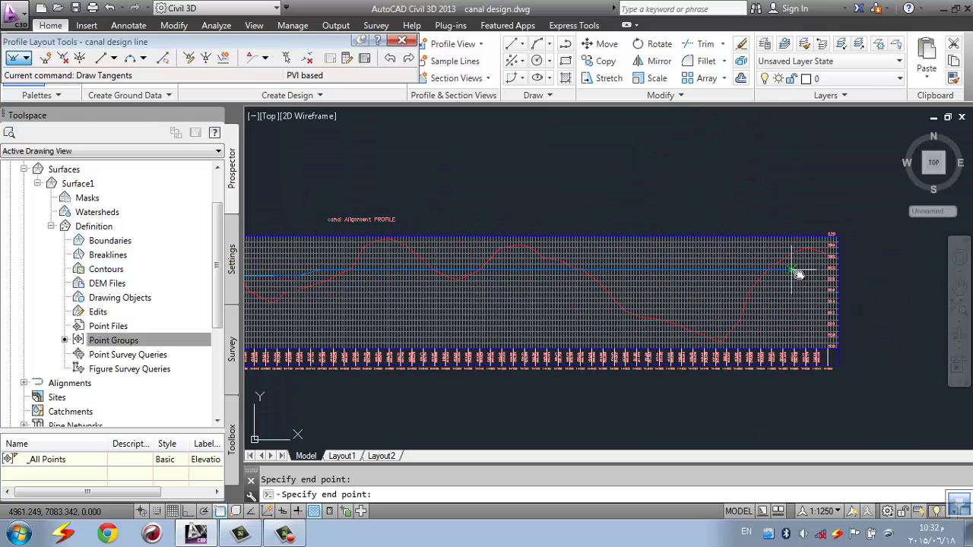
mouse_move(810, 267)
middle_mouse_down()
mouse_move(672, 317)
mouse_move(691, 315)
middle_mouse_up()
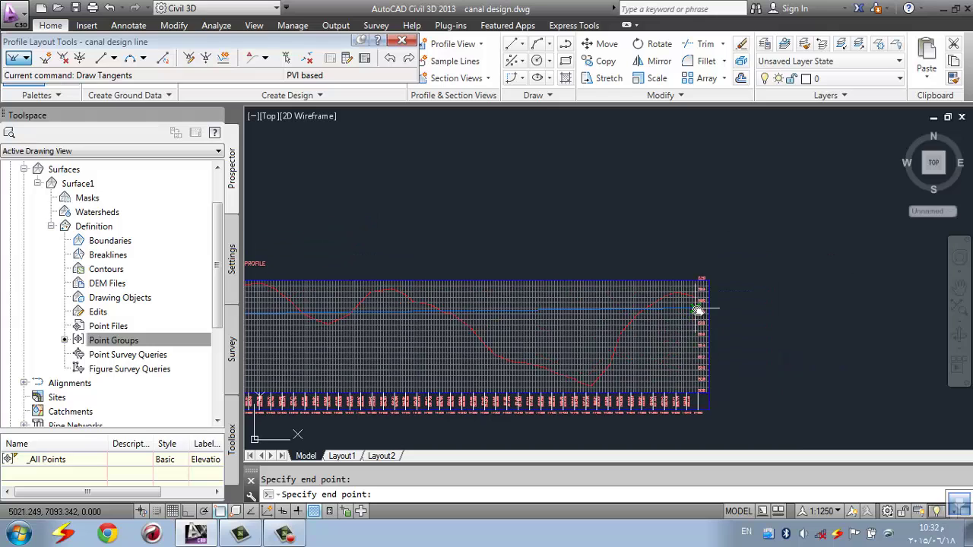
scroll(697, 310, "up", 8)
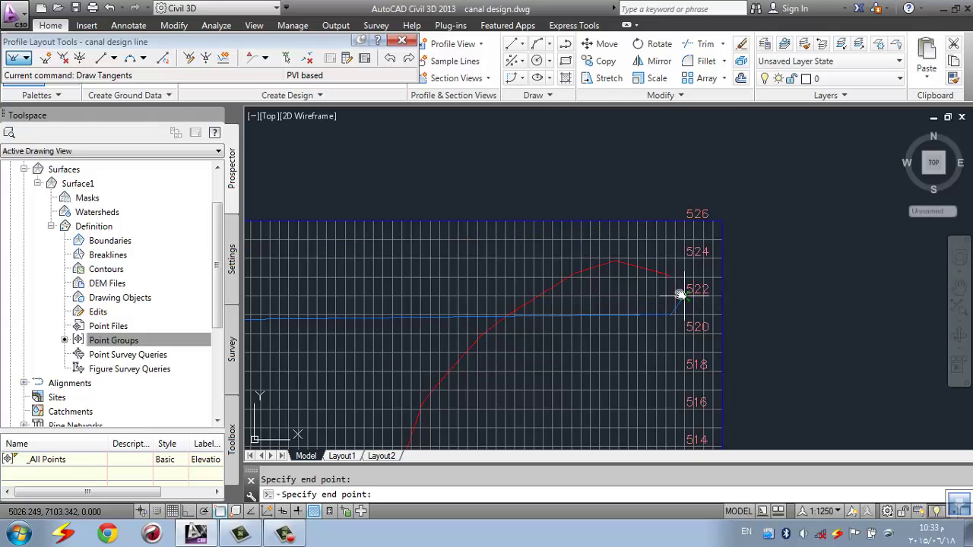
scroll(681, 295, "down", 8)
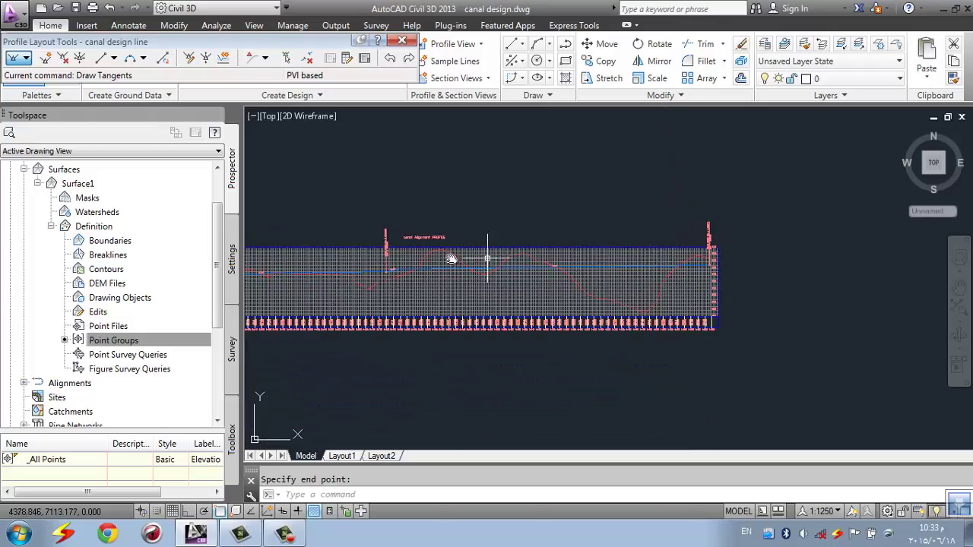
Examine the grade labels and the grade break along the canal design line against the ground line
scroll(482, 265, "up", 6)
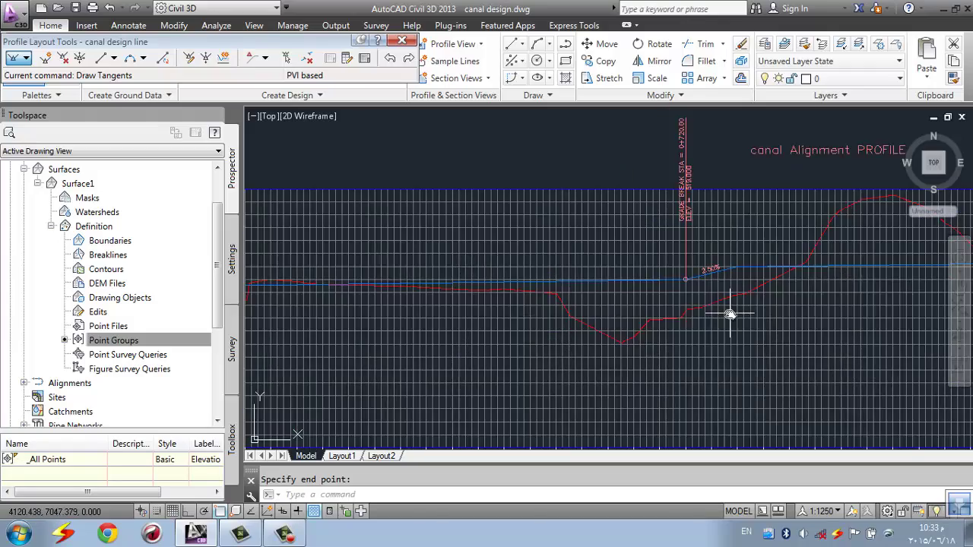
scroll(555, 311, "down", 6)
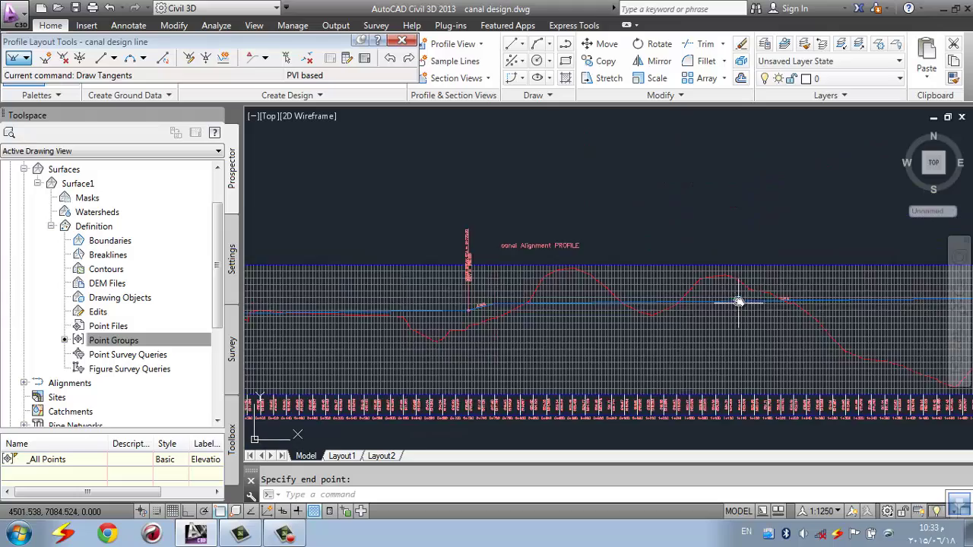
scroll(739, 305, "up", 8)
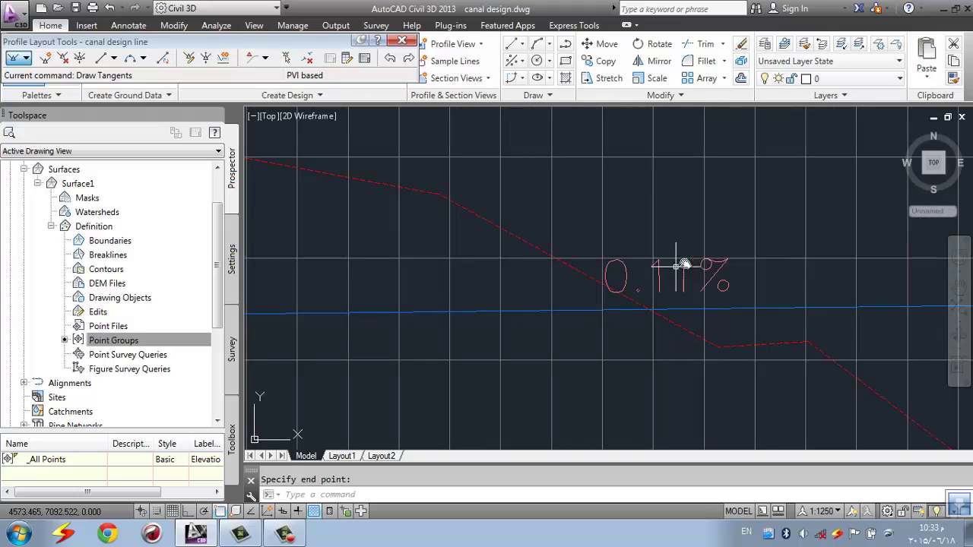
scroll(798, 228, "down", 7)
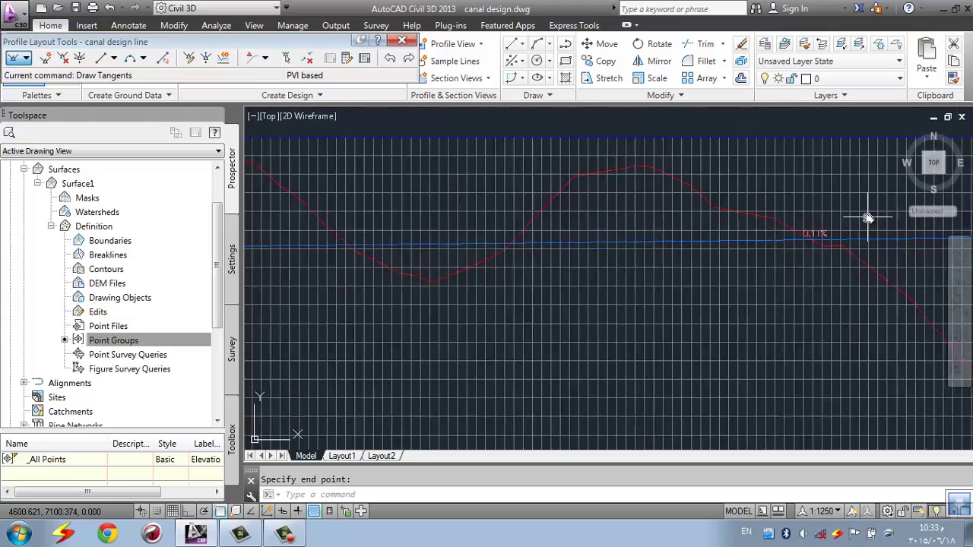
scroll(672, 241, "up", 5)
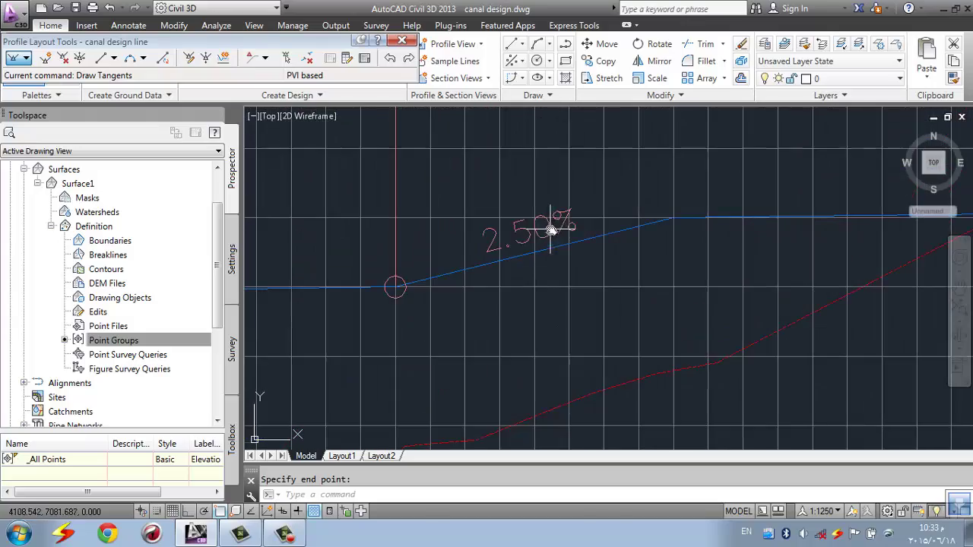
scroll(764, 201, "down", 5)
scroll(597, 266, "up", 4)
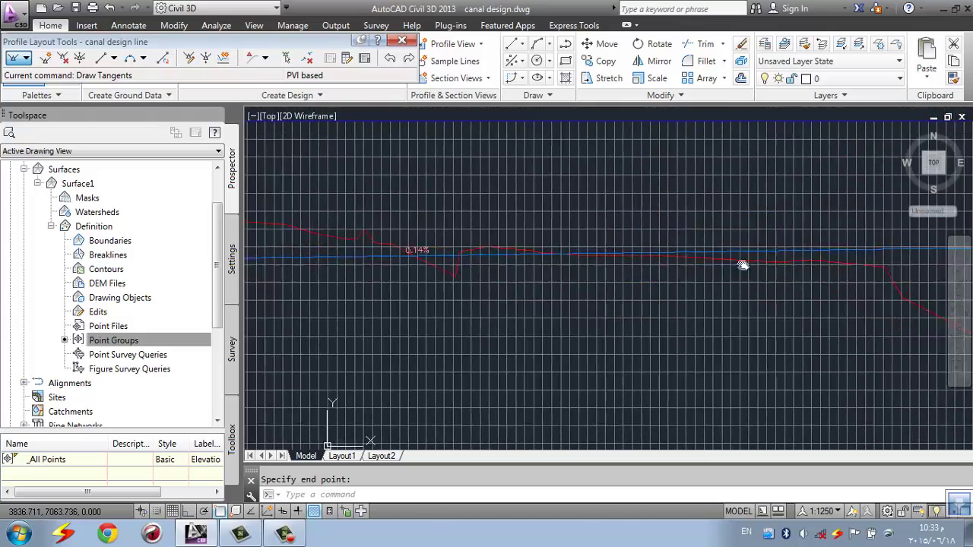
scroll(578, 232, "down", 7)
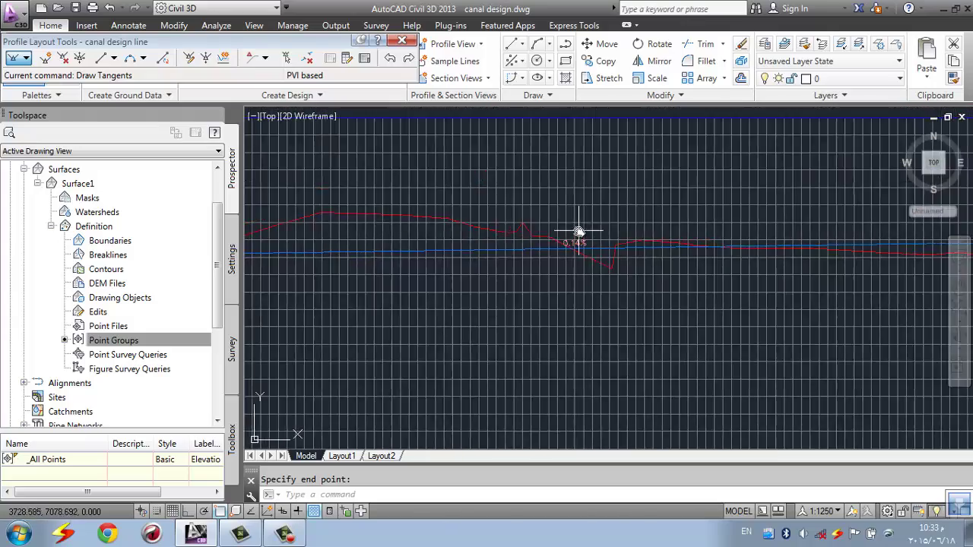
middle_click_drag(708, 279, 687, 307)
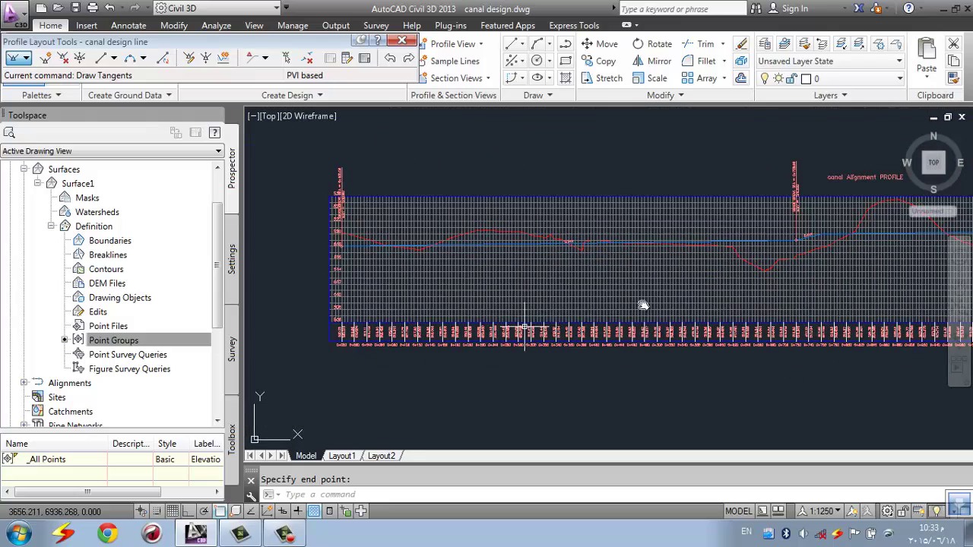
Review the whole profile view with its design line and compare it with the alignment on the surface
middle_click_drag(549, 321, 521, 304)
scroll(521, 304, "down", 4)
middle_click_drag(630, 322, 514, 261)
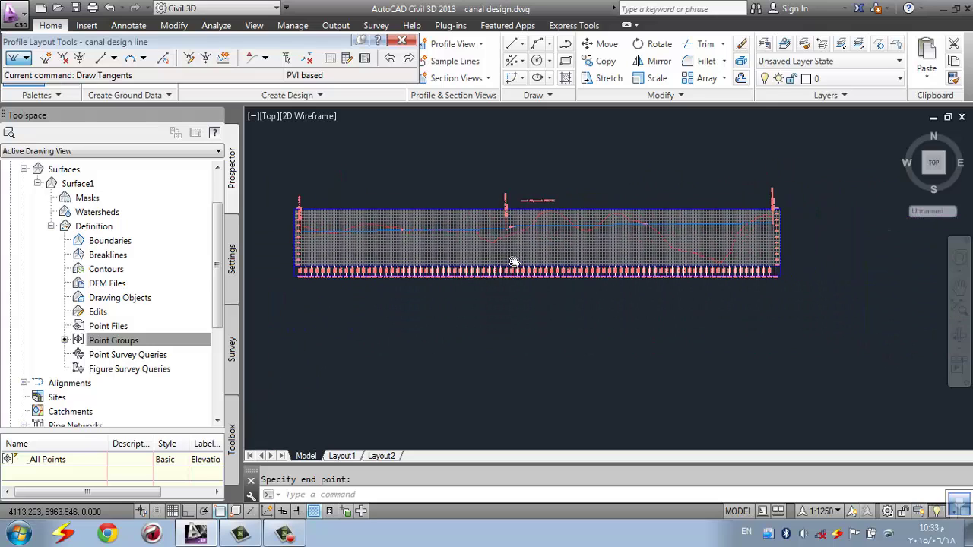
middle_click_drag(417, 245, 471, 245)
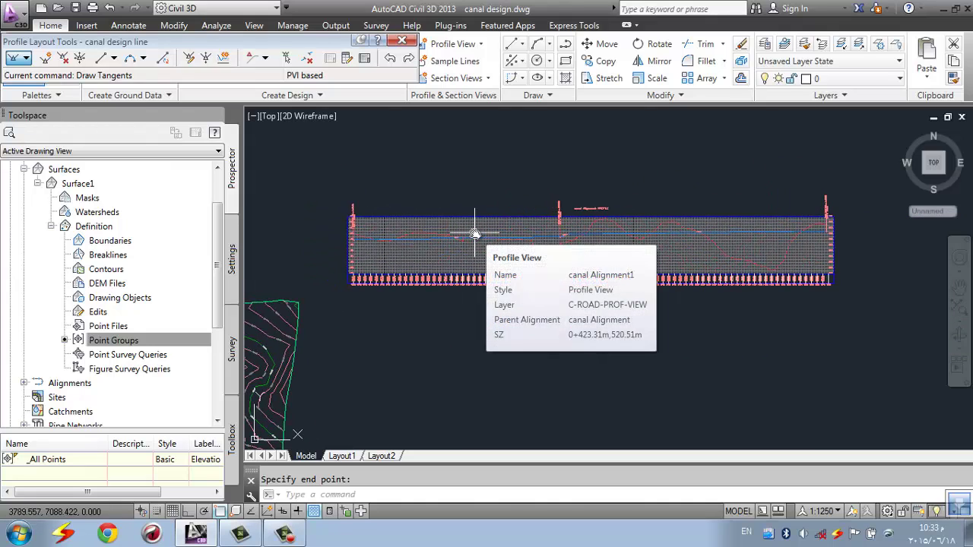
middle_click_drag(419, 245, 557, 255)
scroll(528, 232, "down", 2)
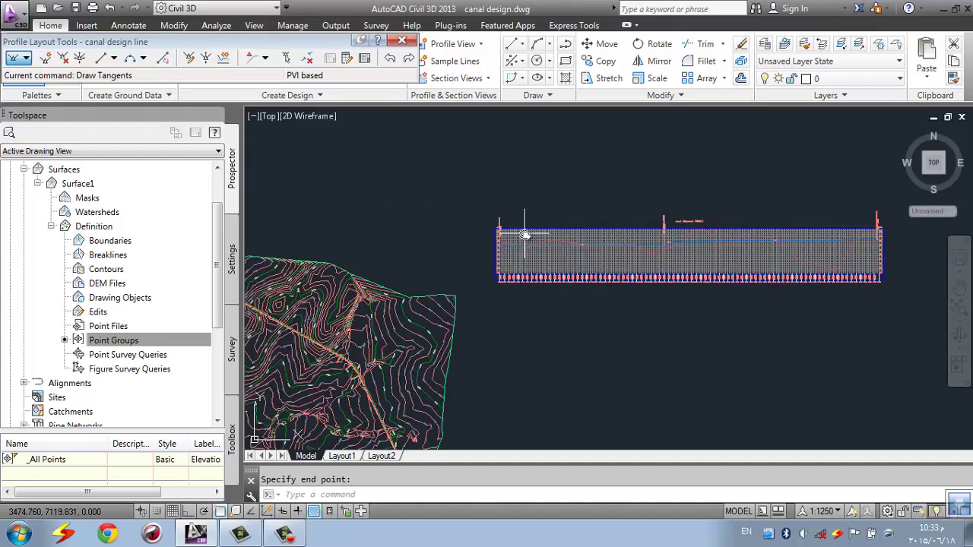
middle_click_drag(461, 298, 554, 243)
middle_click_drag(677, 190, 656, 192)
scroll(512, 183, "up", 1)
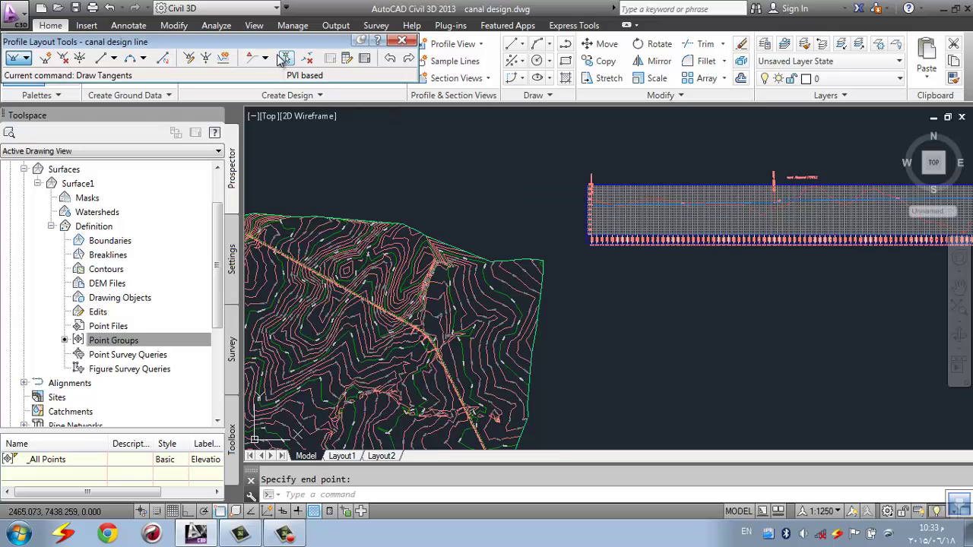
Close the profile layout tools and start a new assembly named "Assembly canal"
left_click(404, 40)
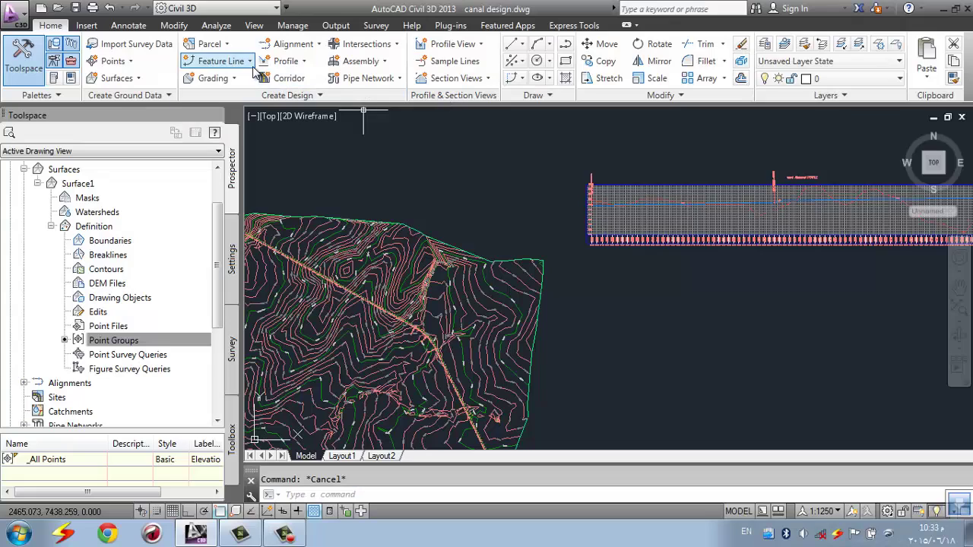
left_click(356, 64)
left_click(380, 86)
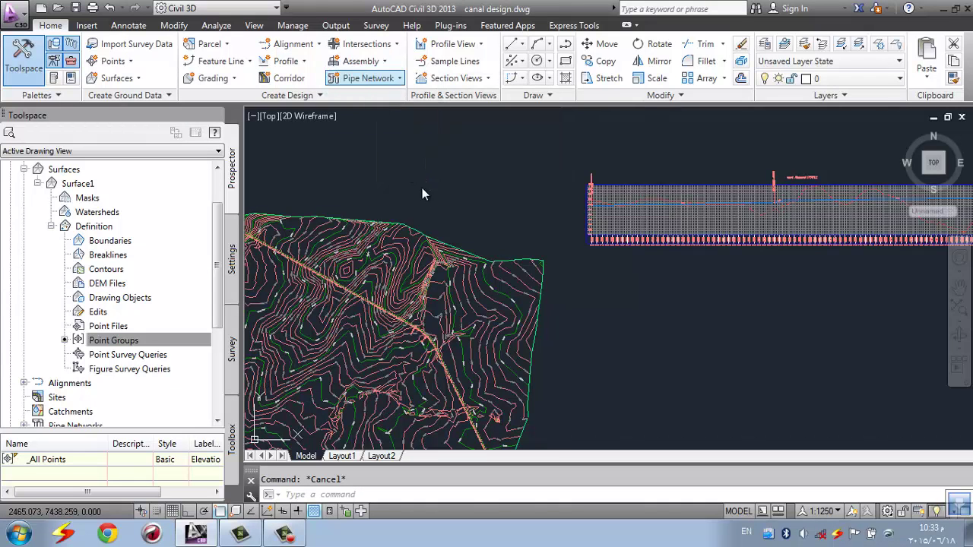
left_click_drag(543, 168, 457, 169)
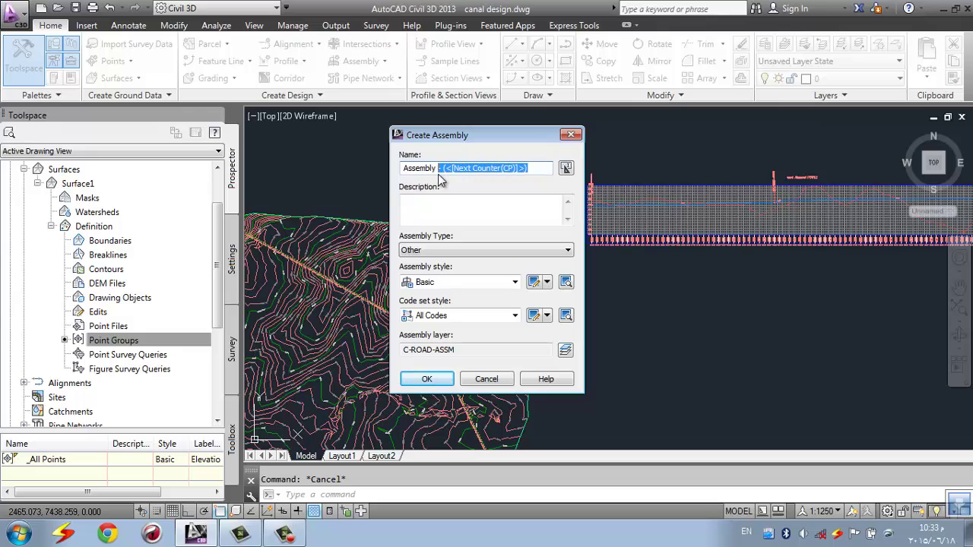
type("canal")
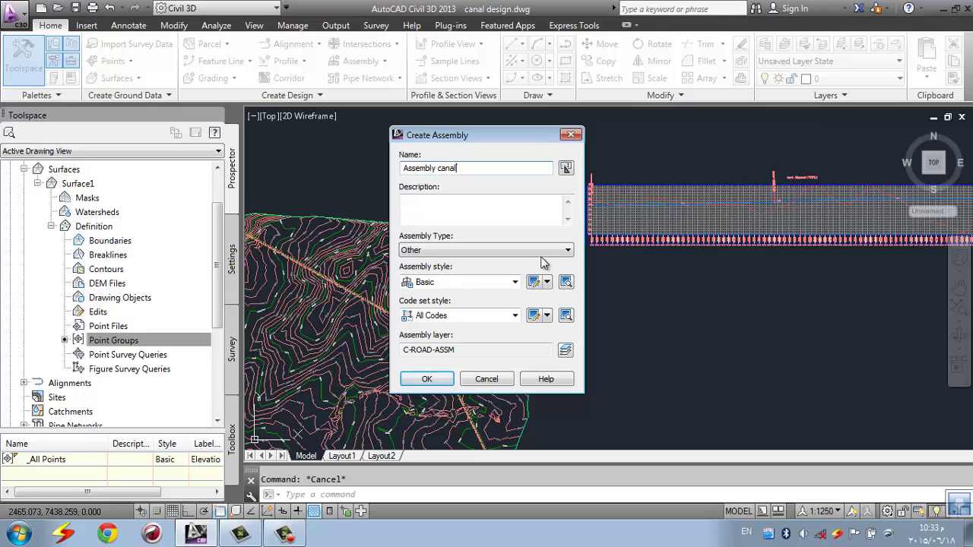
Create the assembly with type Other, Basic style and All Codes code set, placing its baseline in the empty area between surface and profile view
left_click(522, 254)
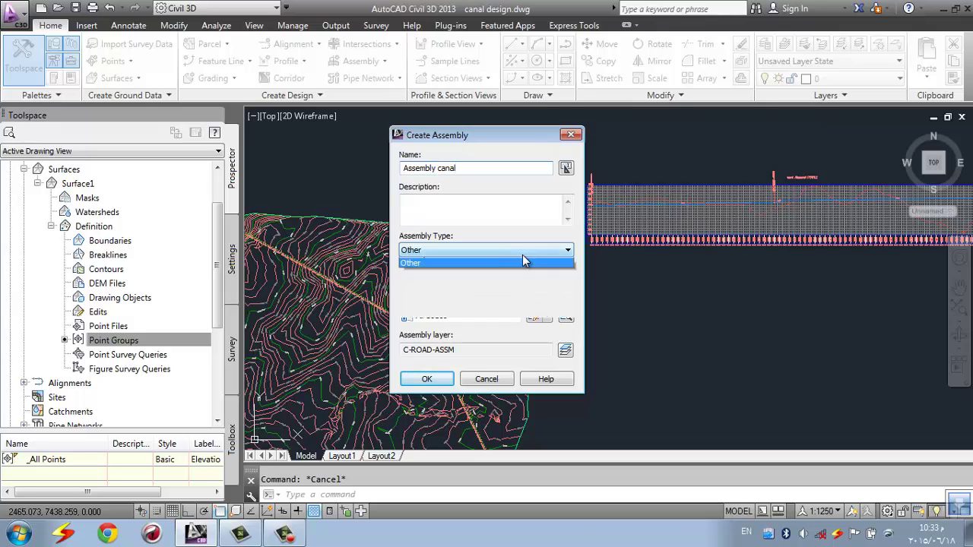
left_click(522, 254)
left_click(479, 282)
left_click(479, 286)
left_click(464, 316)
left_click(464, 315)
left_click(434, 378)
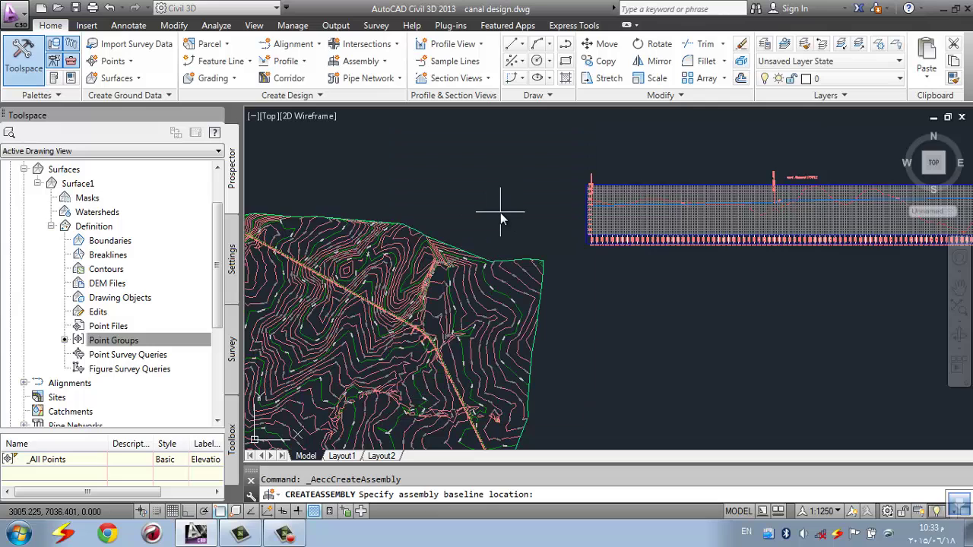
left_click(500, 212)
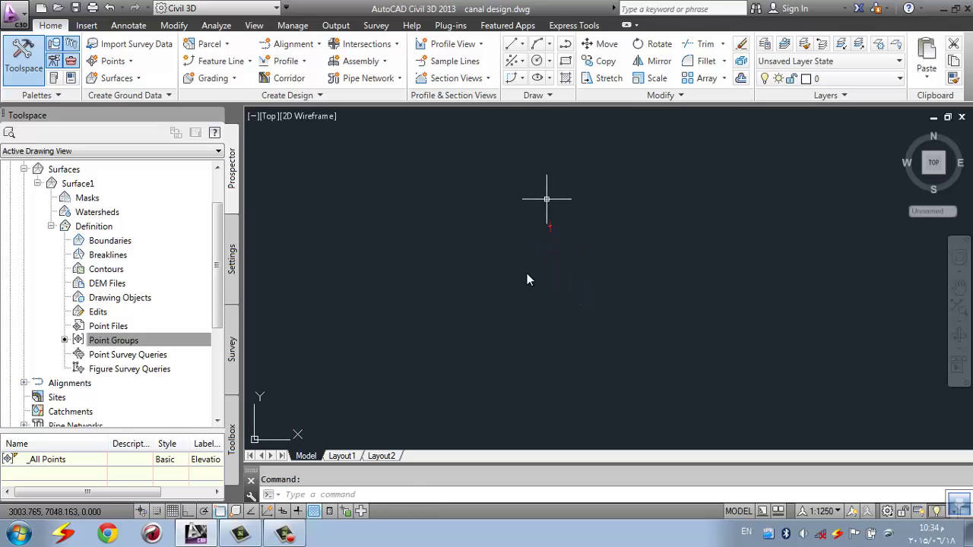
scroll(524, 254, "down", 4)
scroll(583, 261, "up", 4)
scroll(517, 244, "up", 1)
scroll(517, 250, "up", 3)
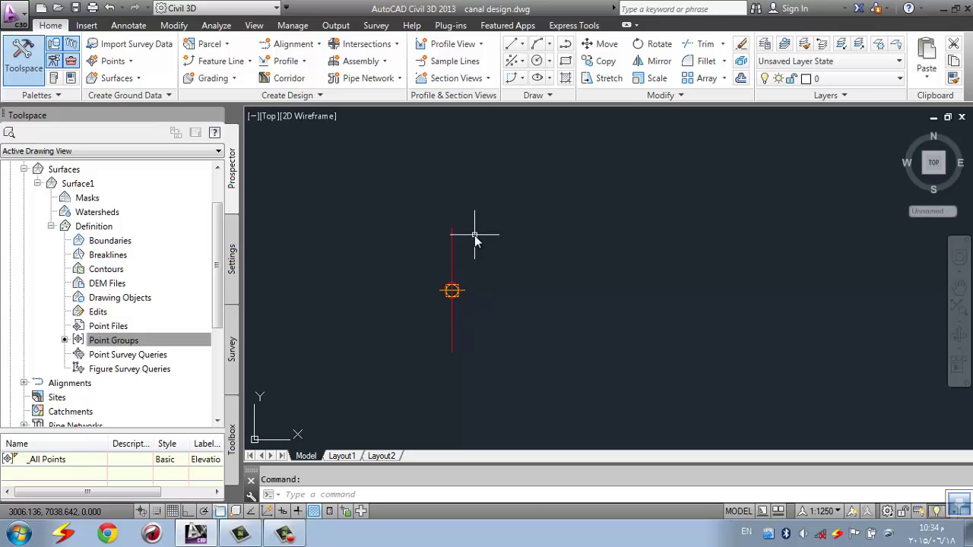
Open the metric subassembly palette for the new assembly and look through its categories, from Curbs back to the common assemblies
left_click(476, 235)
left_click(425, 243)
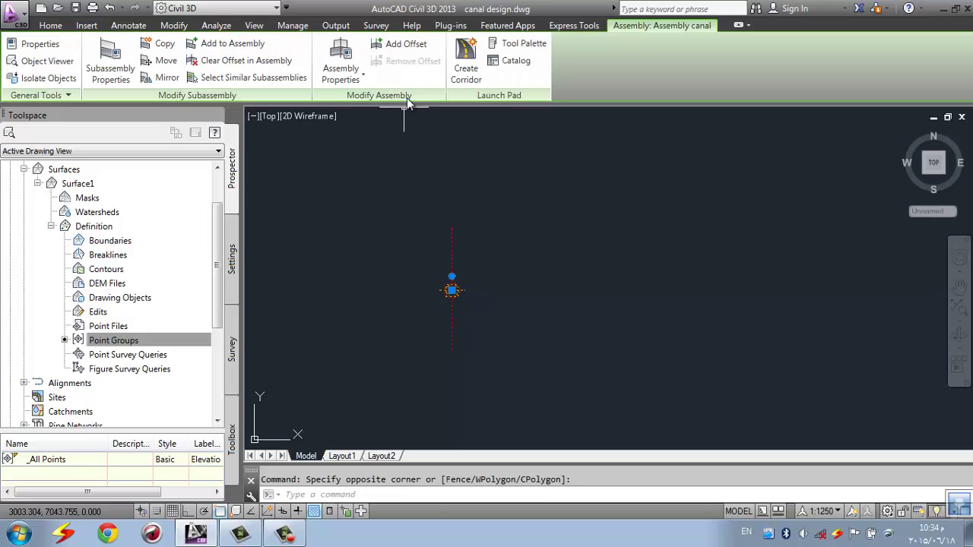
left_click(511, 45)
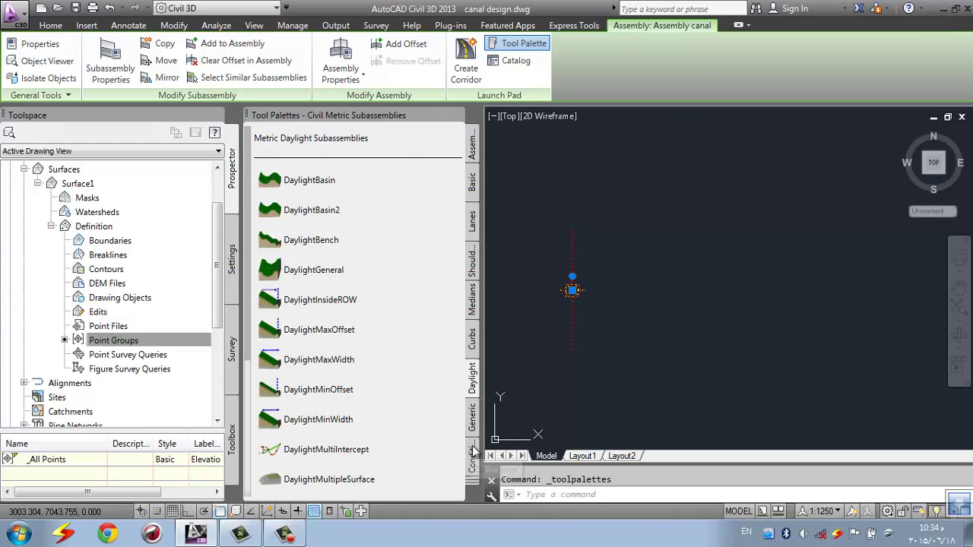
left_click(473, 339)
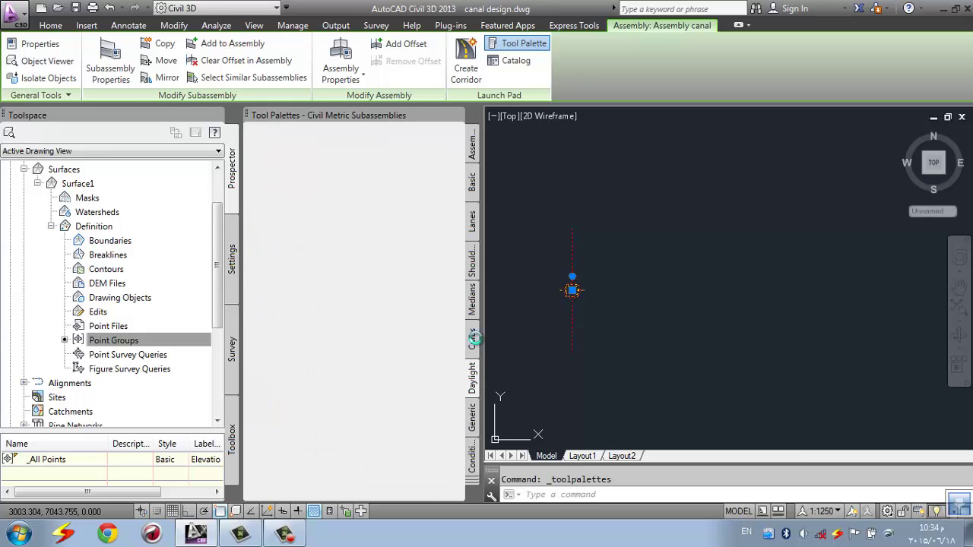
left_click(472, 304)
left_click(473, 255)
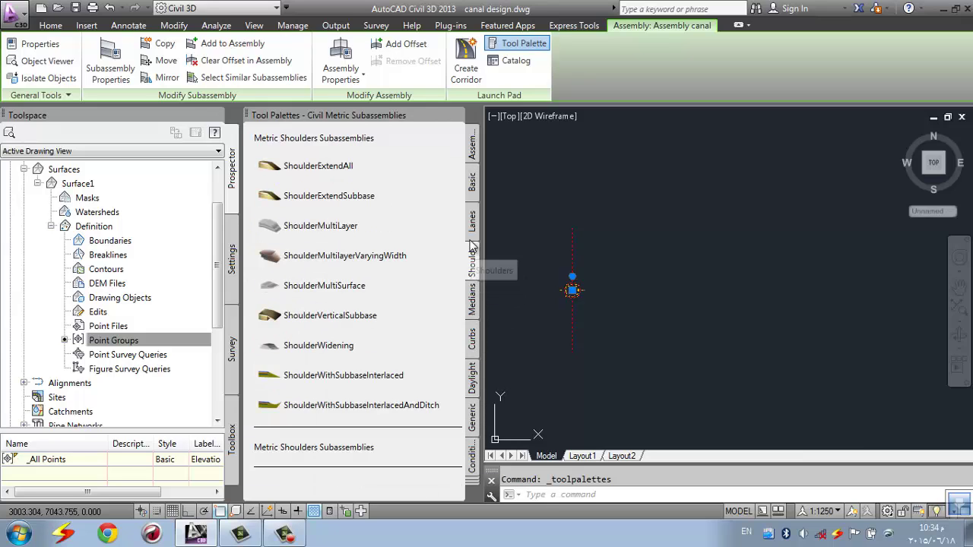
left_click(472, 222)
left_click(472, 182)
left_click(475, 154)
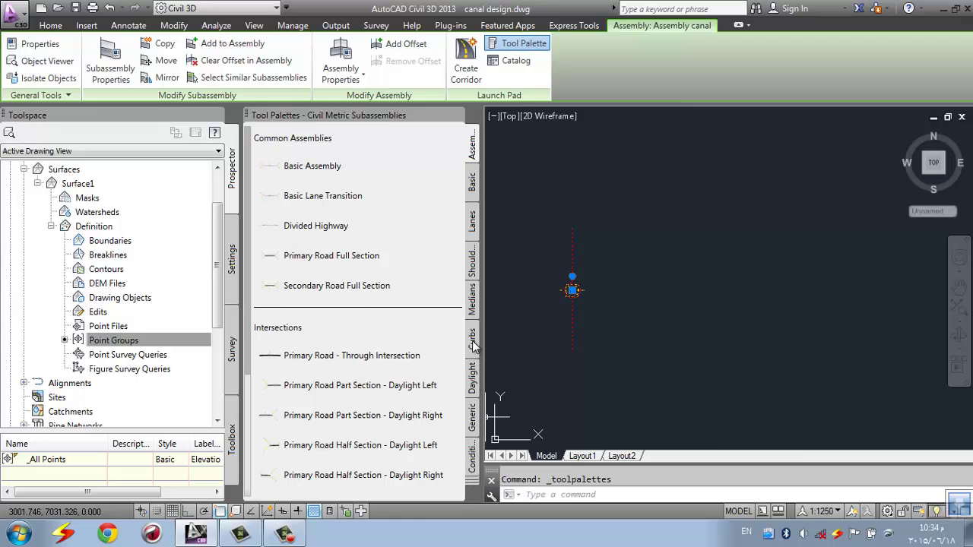
Attach the Channel subassembly from the Trench Pipes set to the assembly's baseline with its default parameters
left_click(473, 483)
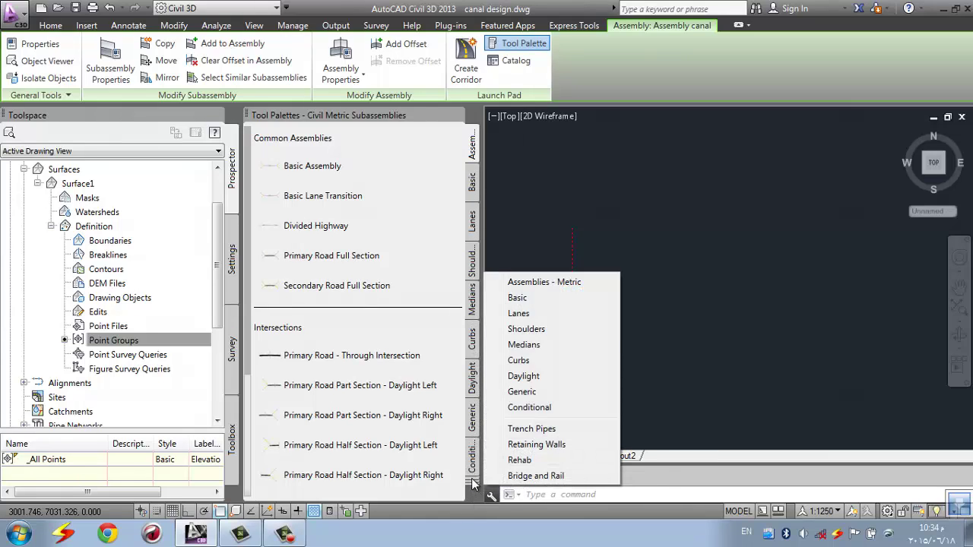
left_click(536, 429)
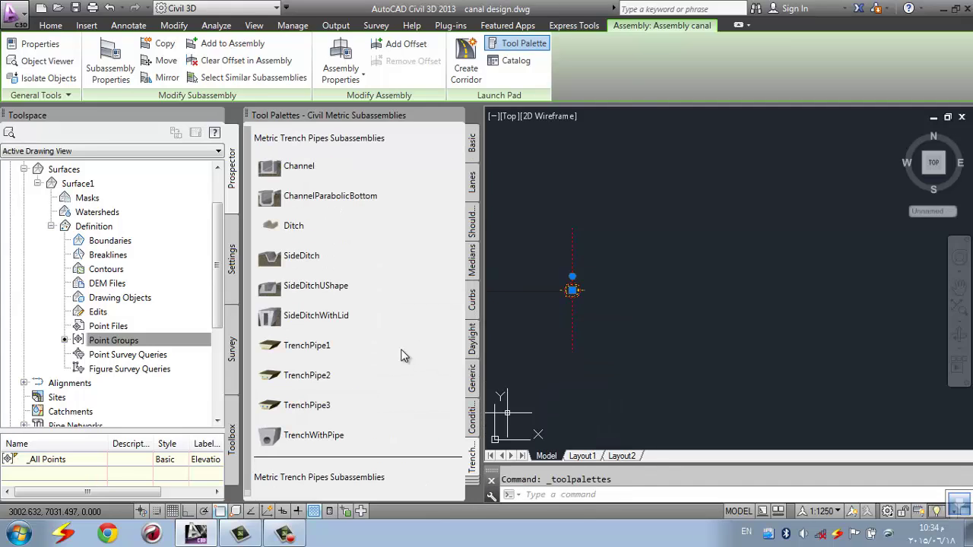
left_click(327, 169)
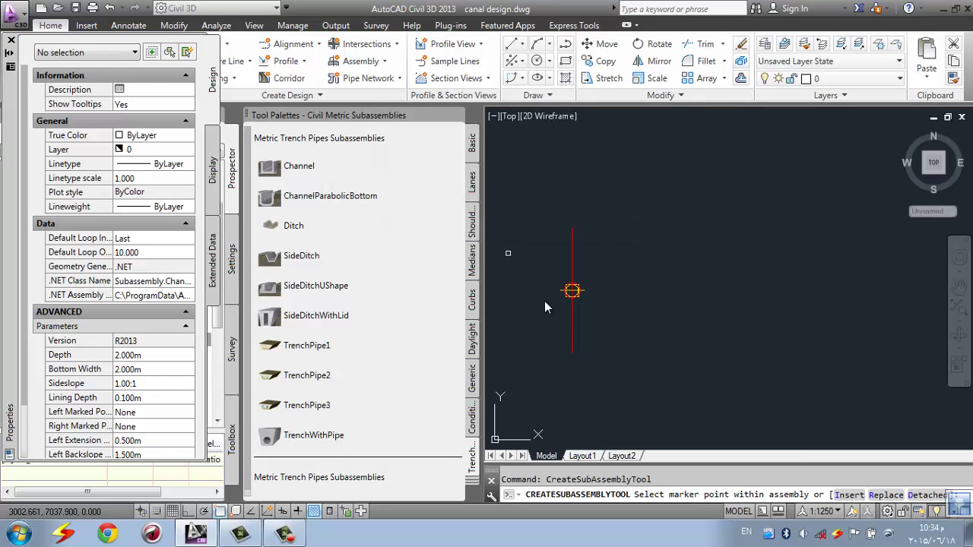
left_click(573, 273)
scroll(644, 288, "down", 1)
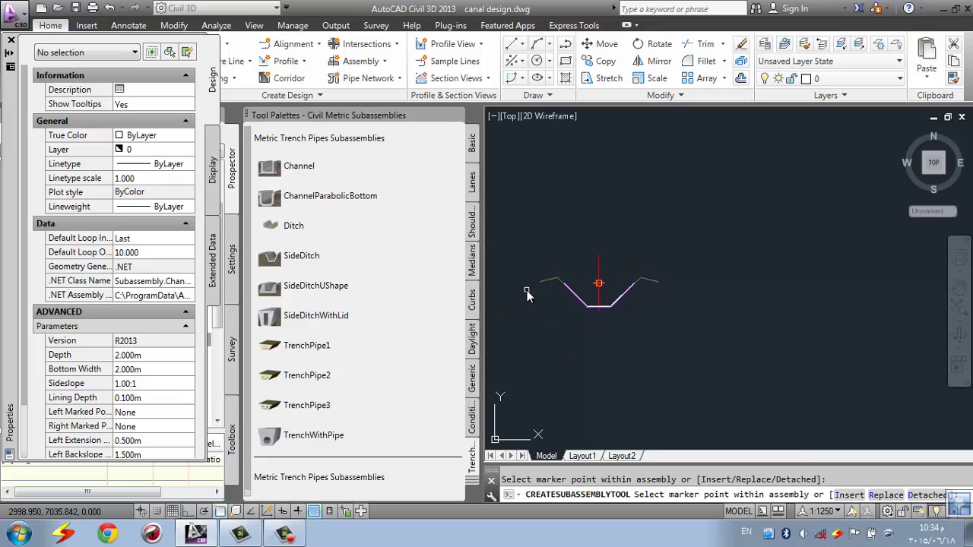
Attach DaylightGeneral subassemblies to both outer ends of the channel section and close the subassembly palette
left_click(472, 342)
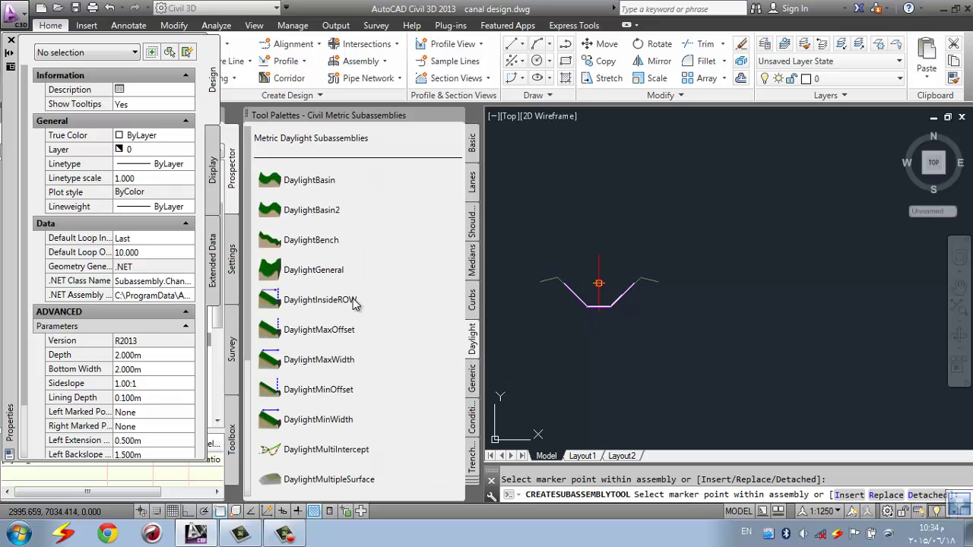
left_click(327, 273)
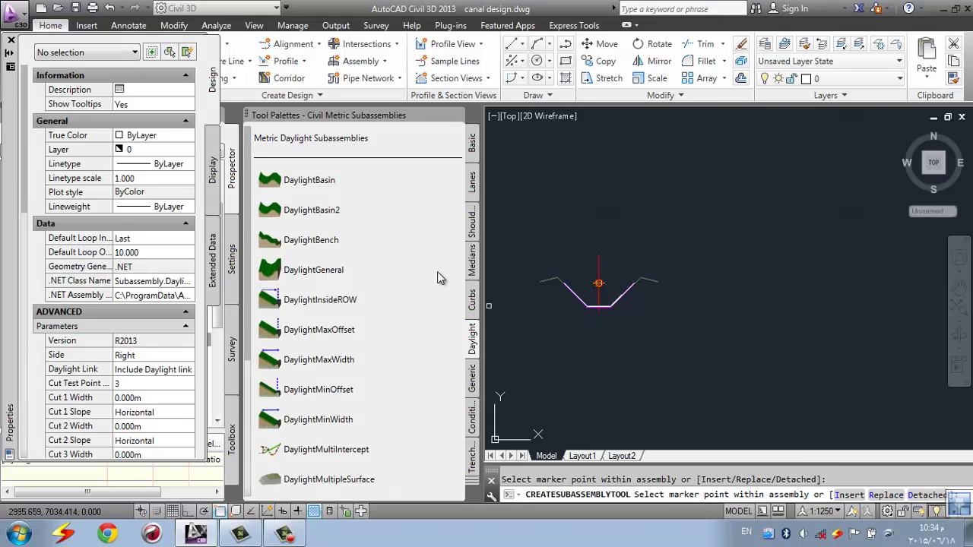
left_click(657, 285)
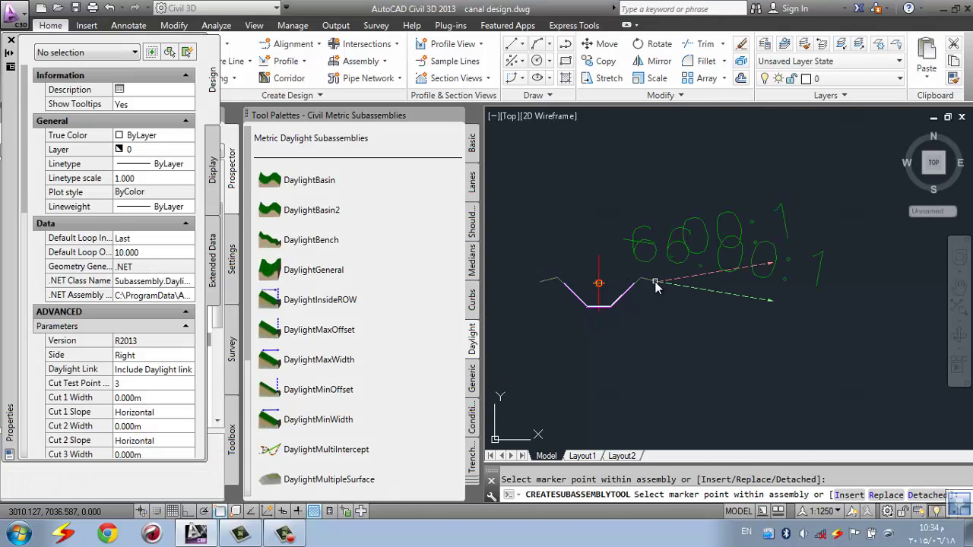
left_click(540, 287)
scroll(658, 275, "down", 3)
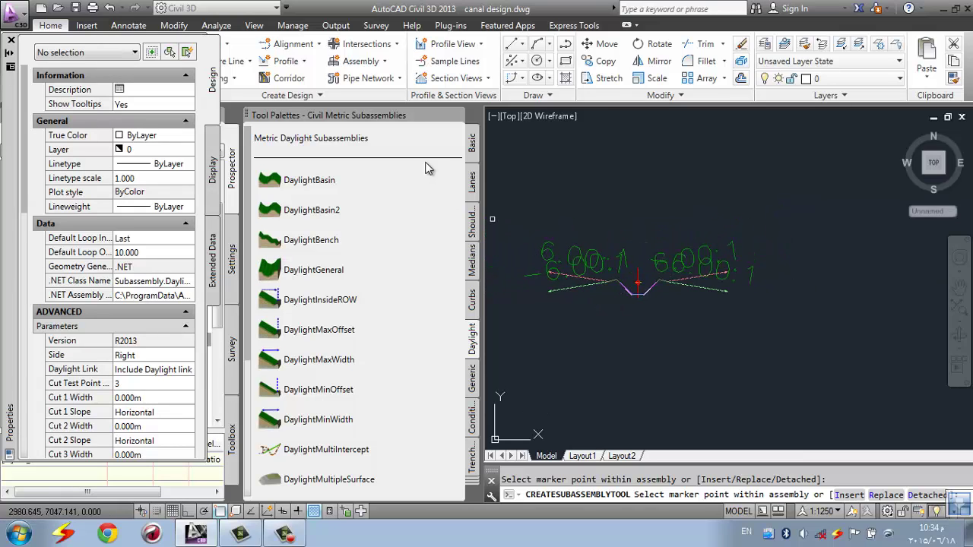
key("Escape")
left_click(456, 115)
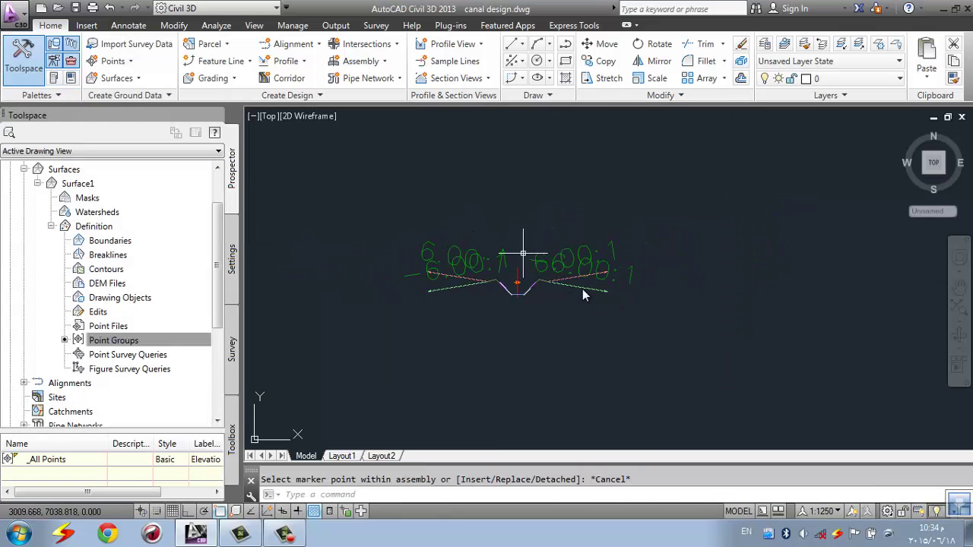
Open the Channel subassembly's properties and set its depth to 1 m
scroll(597, 296, "up", 5)
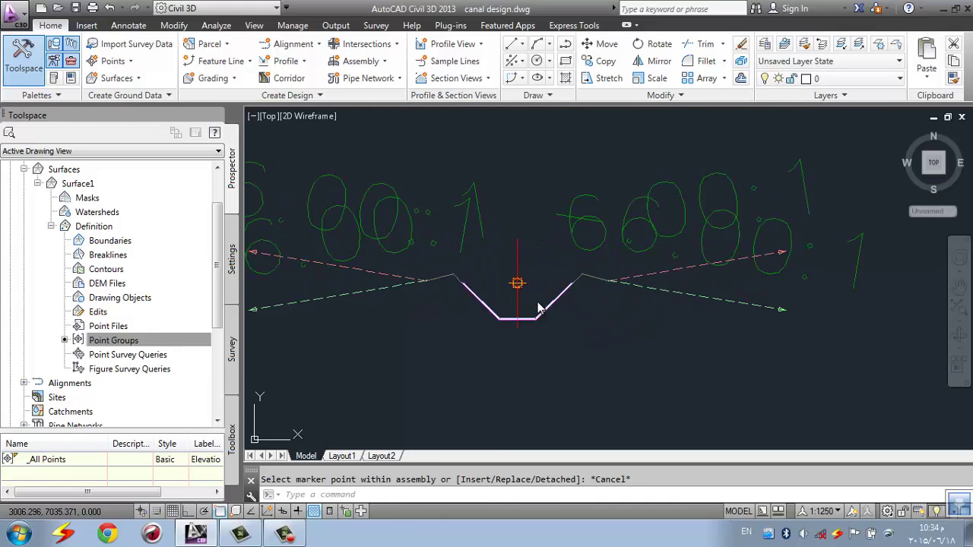
left_click(577, 280)
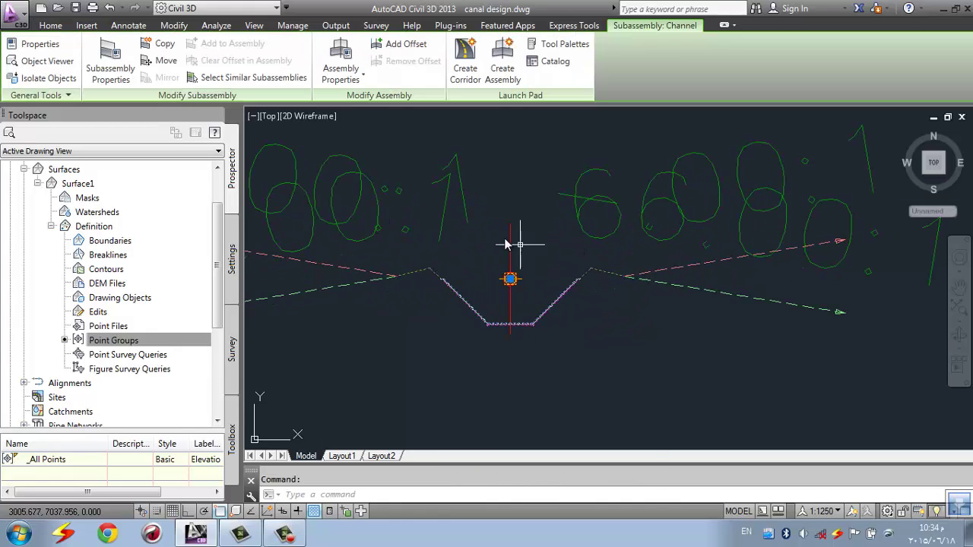
right_click(487, 236)
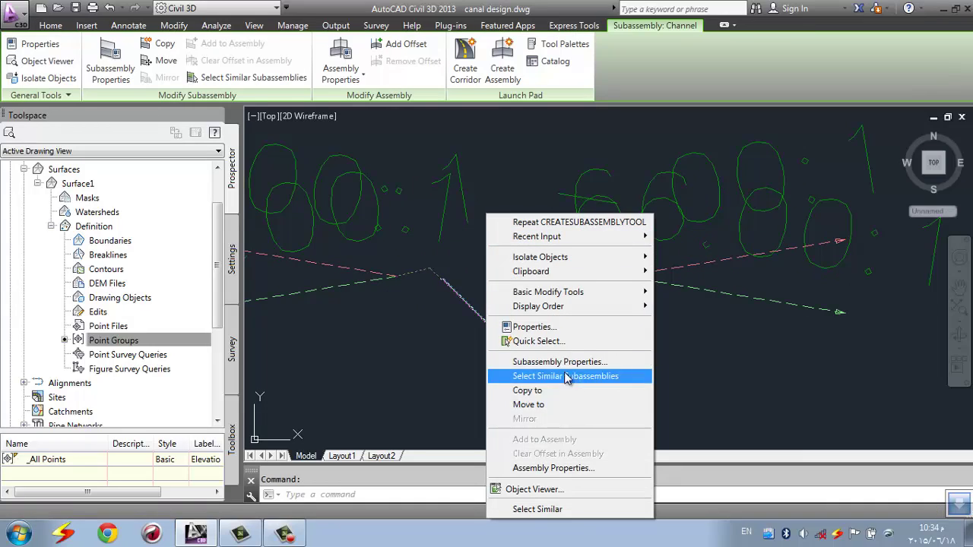
left_click(534, 327)
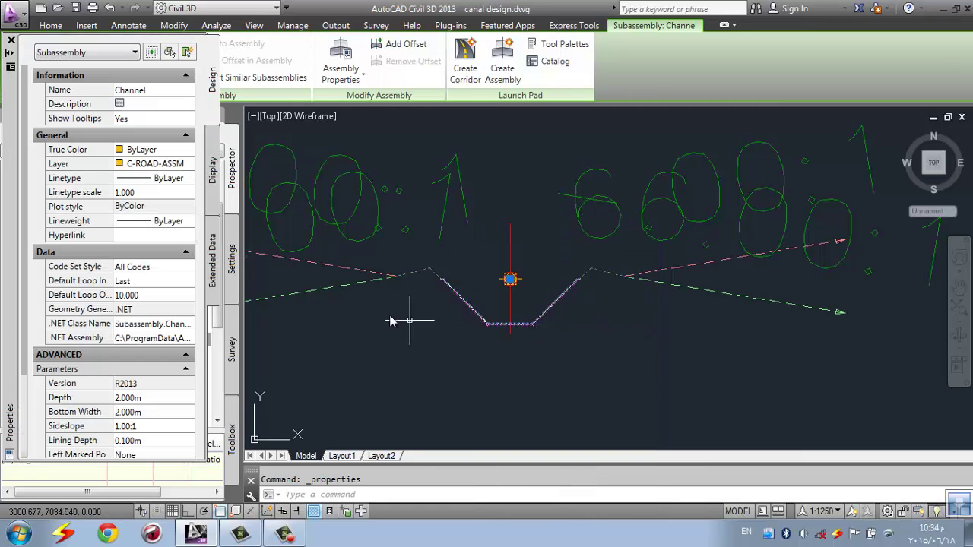
left_click(135, 398)
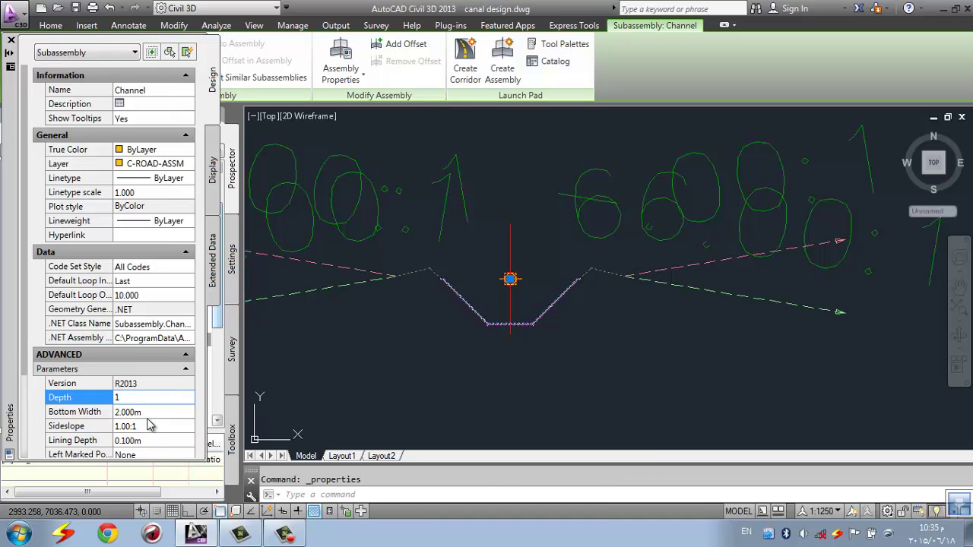
type("1")
Set the channel's bottom width to 3 m and its sideslope to 1.50:1, and close the properties
left_click(149, 413)
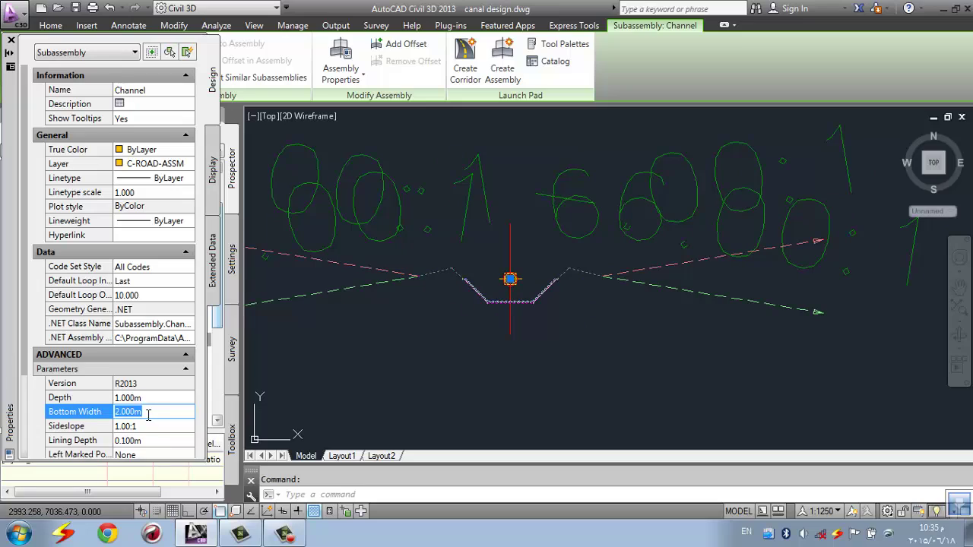
type("3")
left_click(139, 427)
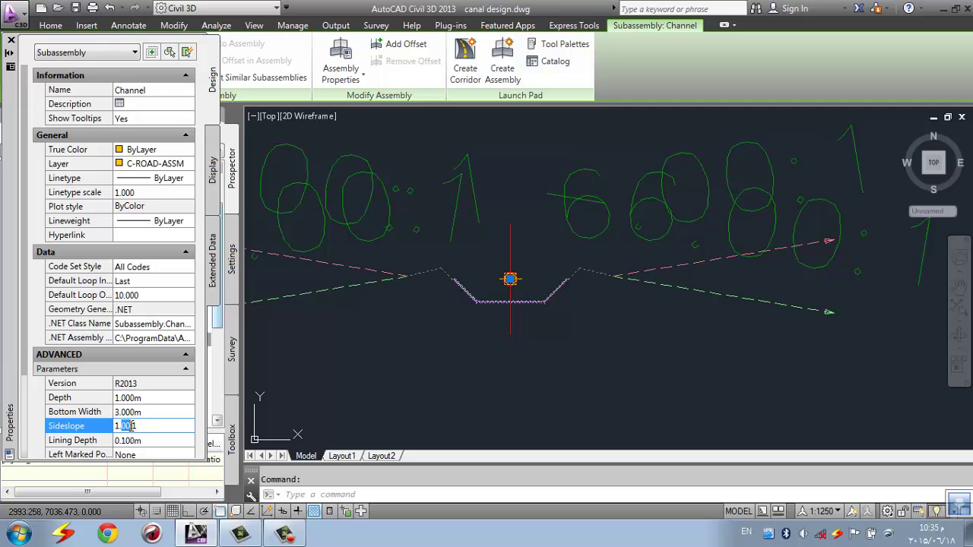
left_click(148, 411)
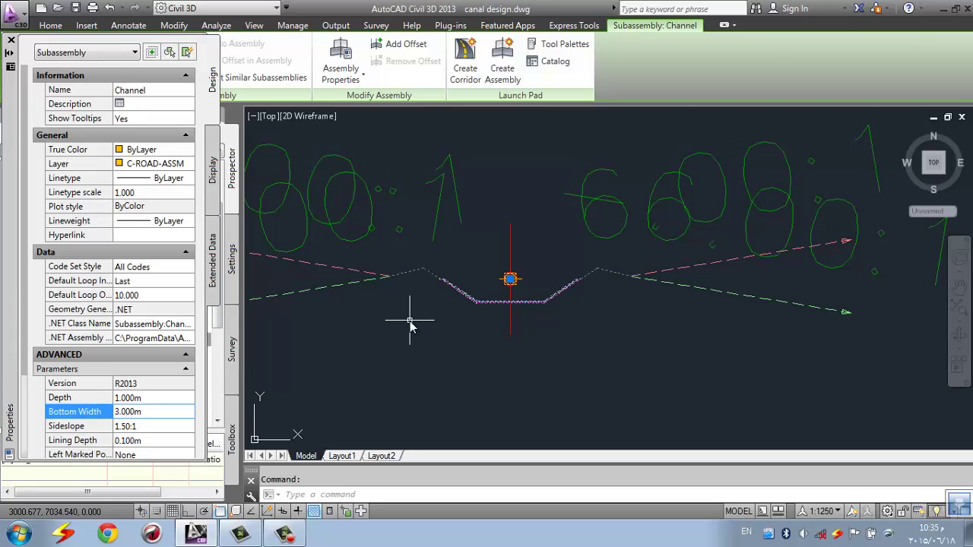
key("Escape")
scroll(422, 320, "down", 4)
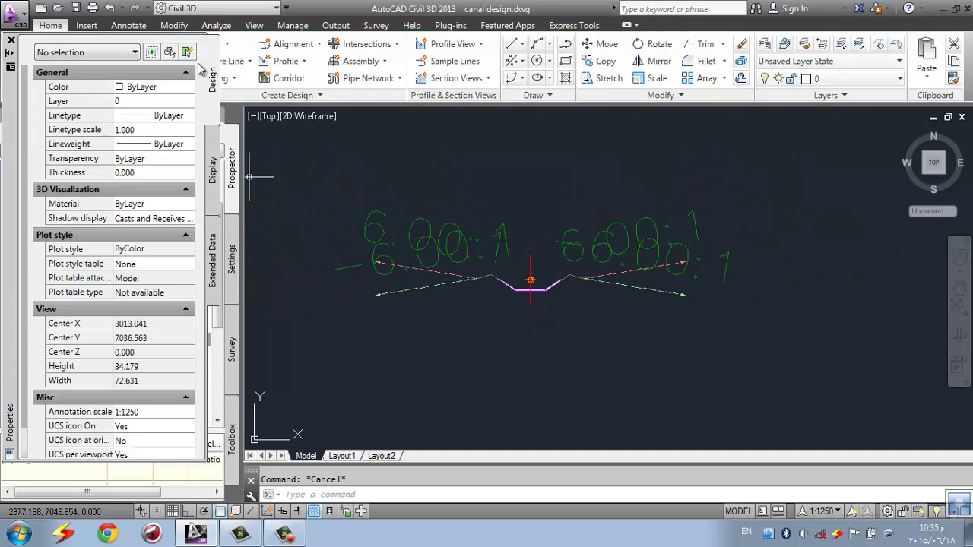
left_click(11, 39)
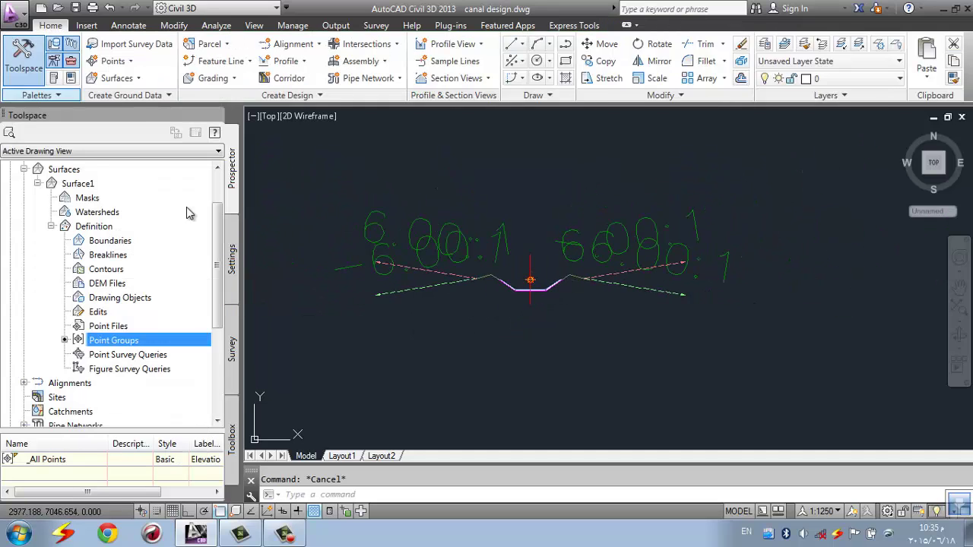
Review the canal alignment on the surface together with the finished assembly and the profile view
scroll(502, 258, "down", 2)
scroll(530, 228, "down", 8)
scroll(530, 226, "up", 2)
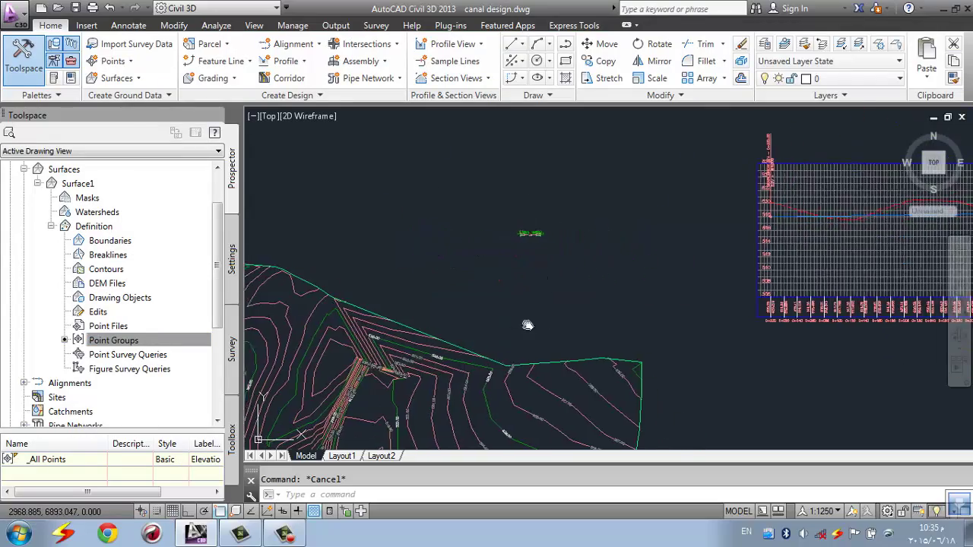
scroll(506, 330, "up", 4)
scroll(582, 293, "up", 5)
scroll(720, 348, "up", 5)
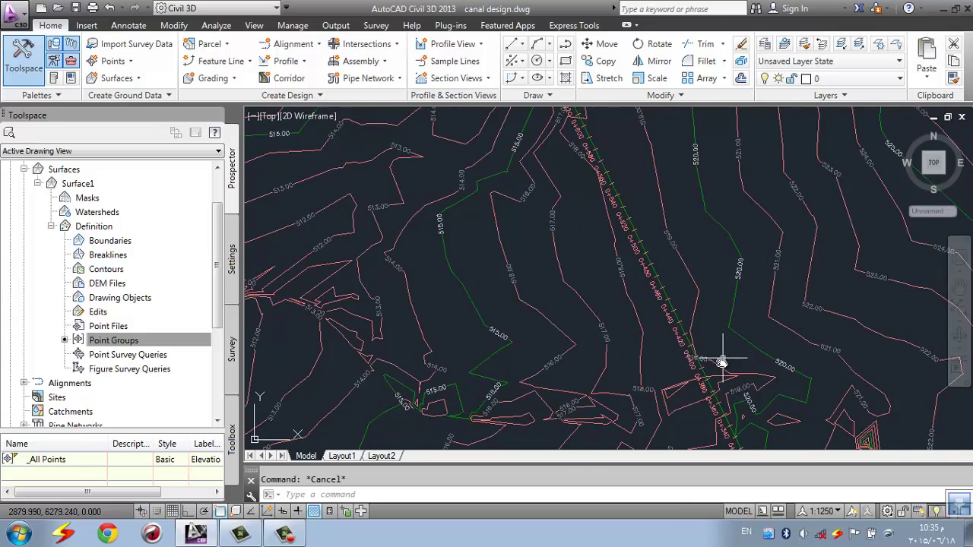
left_click(631, 252)
key("Escape")
left_click(630, 252)
scroll(598, 328, "down", 6)
key("Escape")
scroll(738, 211, "up", 3)
scroll(459, 205, "up", 4)
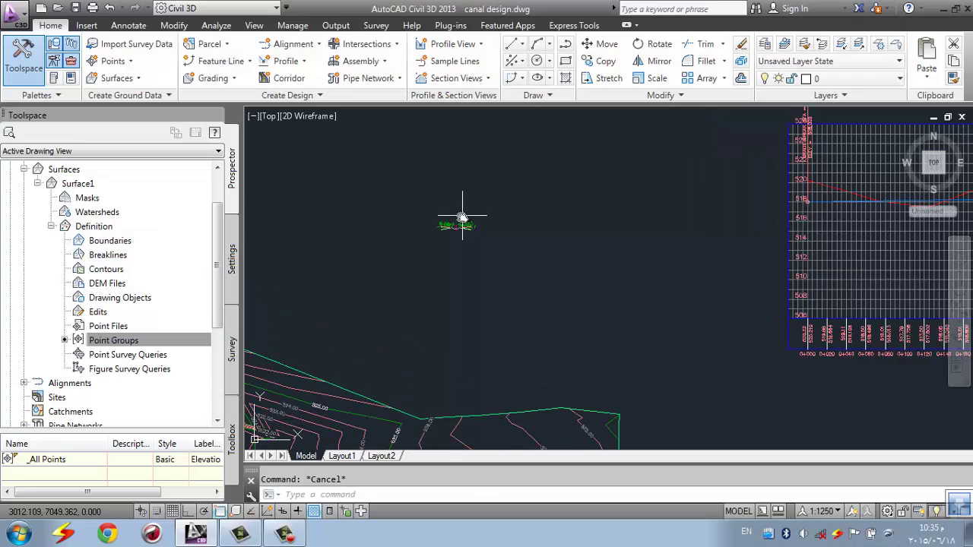
Start creating a corridor from the canal assembly and name it Corridor canal
scroll(445, 229, "up", 4)
scroll(442, 235, "up", 2)
left_click(413, 272)
left_click(413, 278)
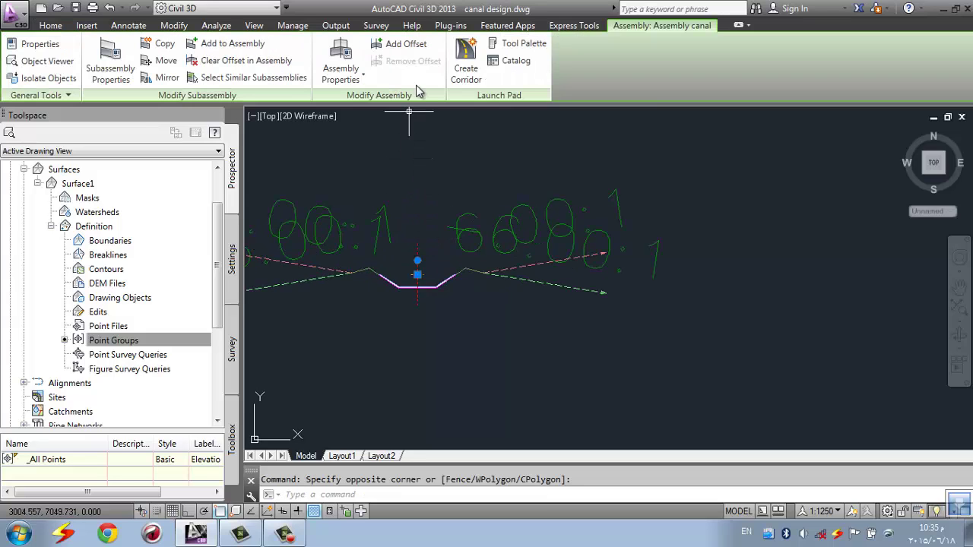
left_click(467, 52)
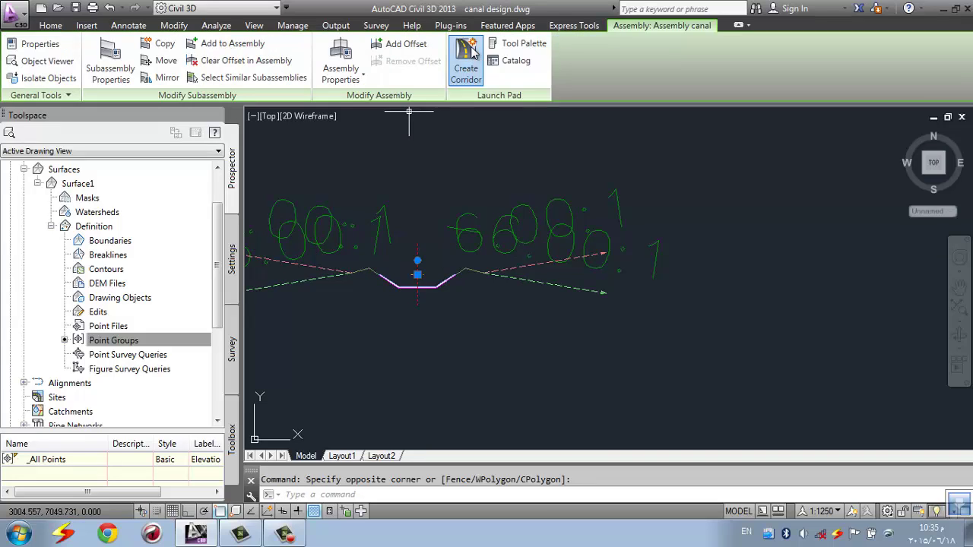
left_click(469, 83)
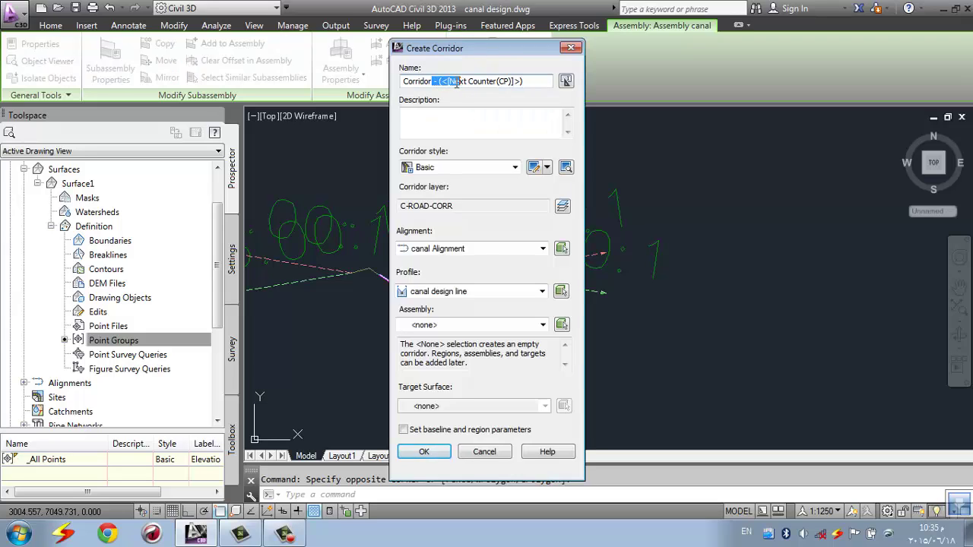
left_click_drag(479, 86, 536, 83)
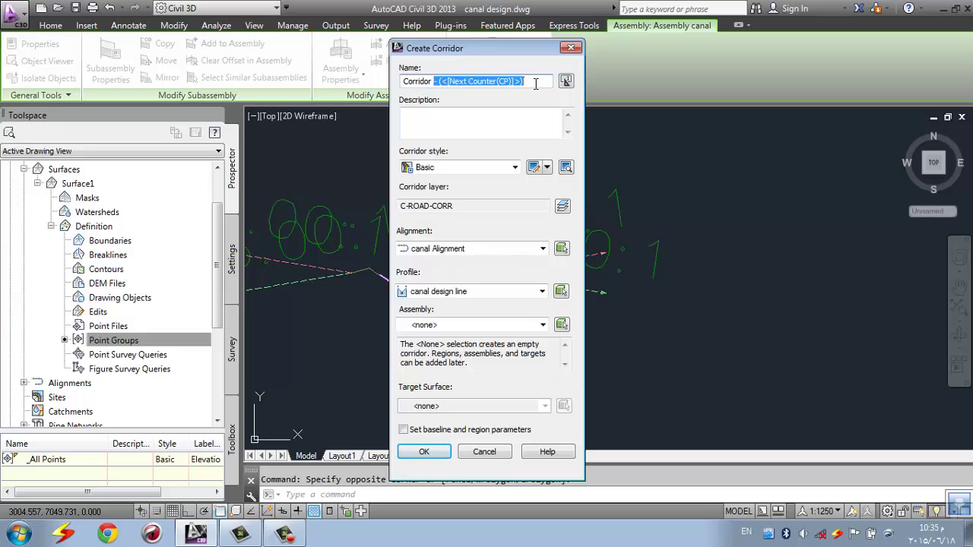
type("canal")
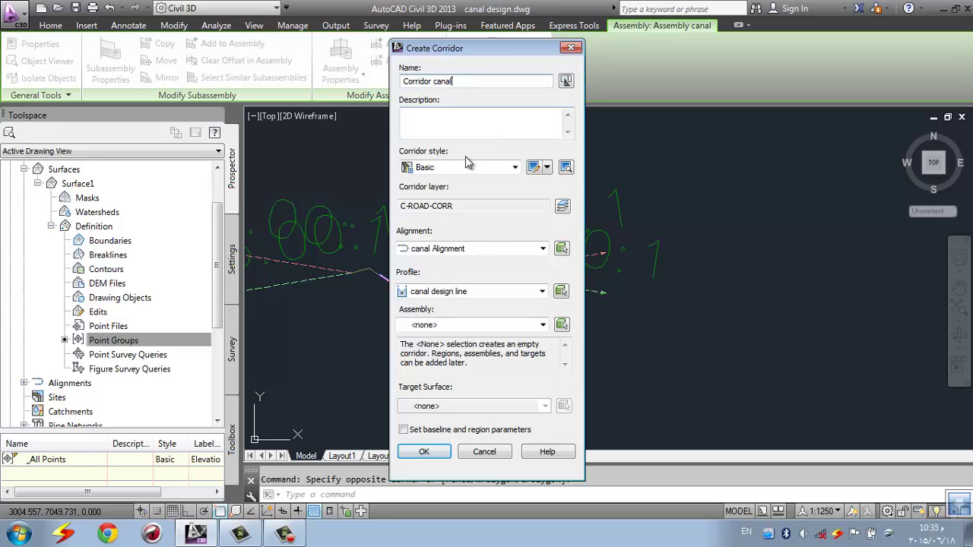
Choose canal Alignment, the canal design line profile and Assembly canal as the corridor's inputs
left_click(470, 248)
left_click(471, 258)
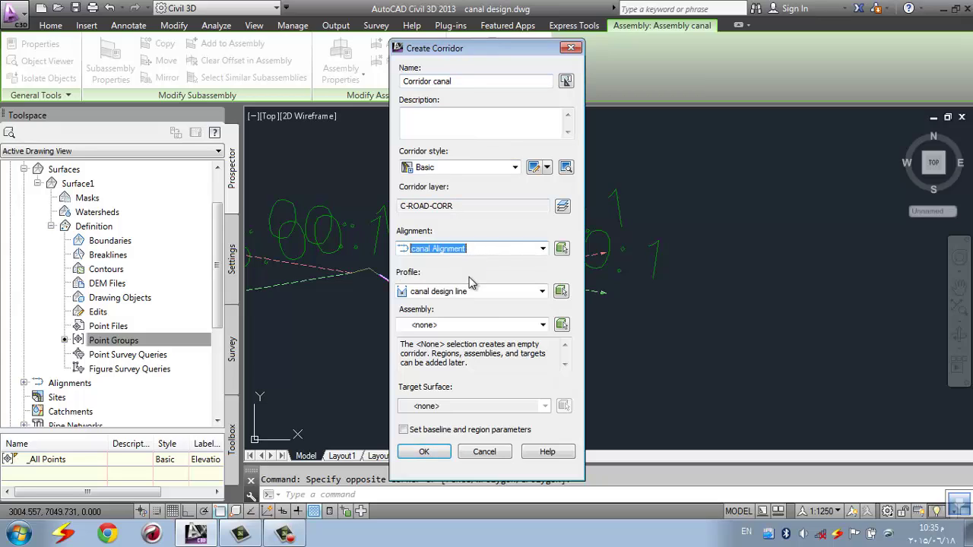
left_click(472, 292)
left_click(472, 292)
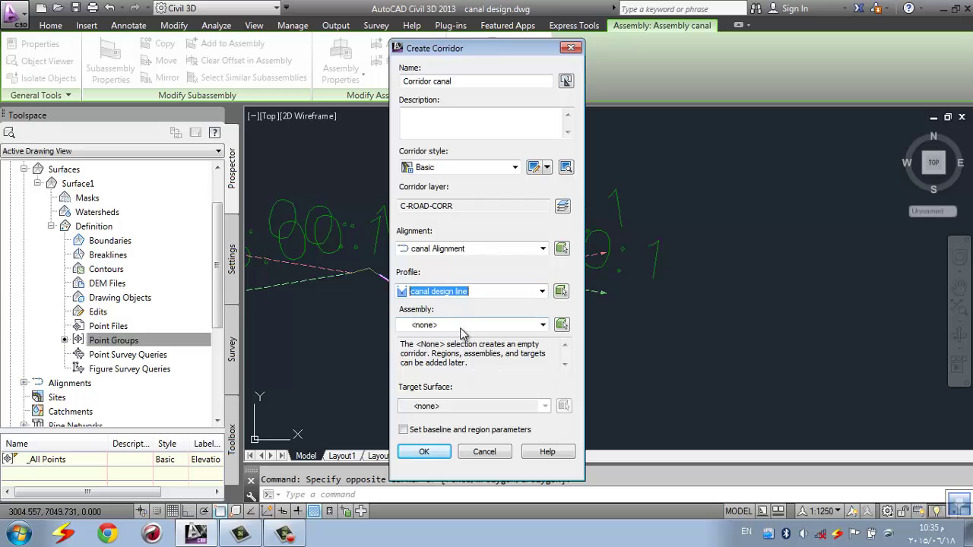
left_click(462, 325)
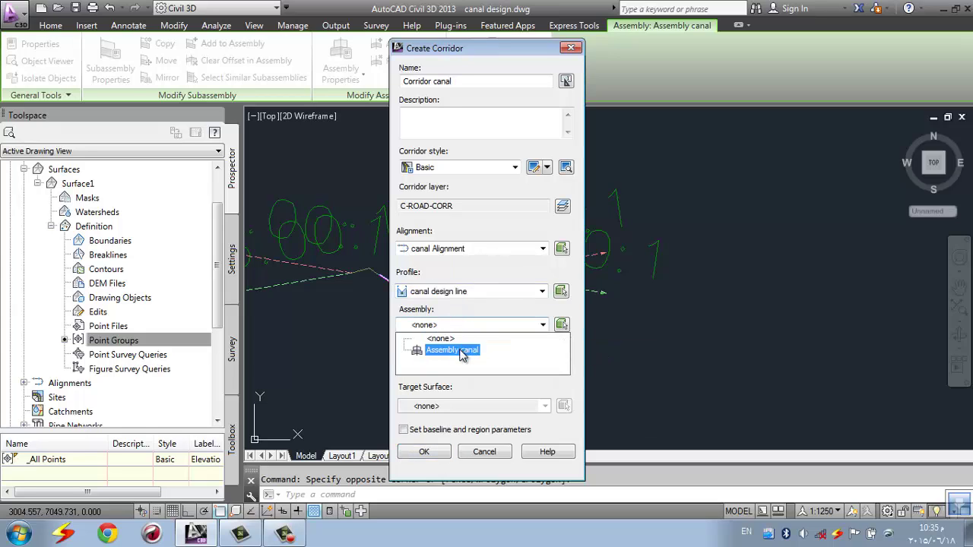
Create the corridor using the Assembly canal assembly with Surface1 as target surface, accepting the baseline and region parameters and rebuilding it
left_click(459, 349)
left_click(463, 407)
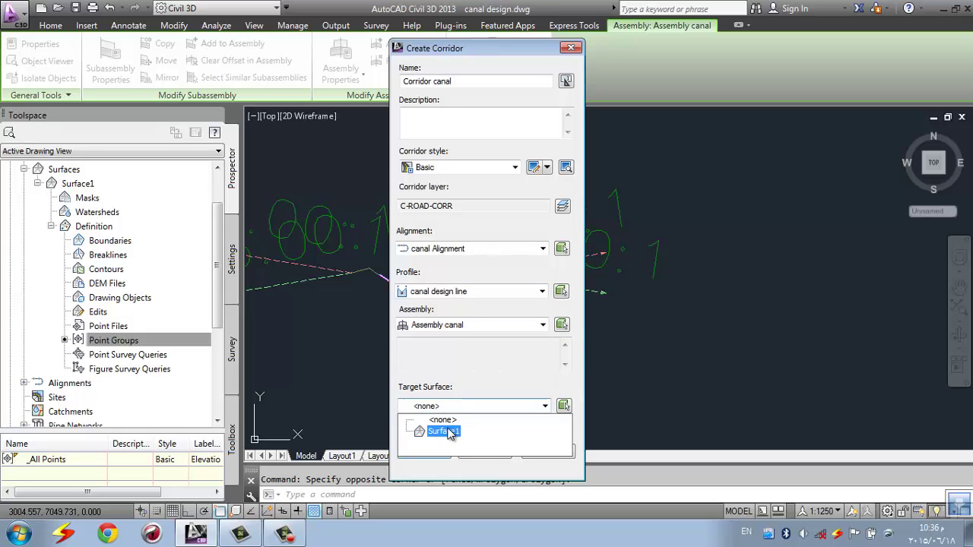
left_click(442, 431)
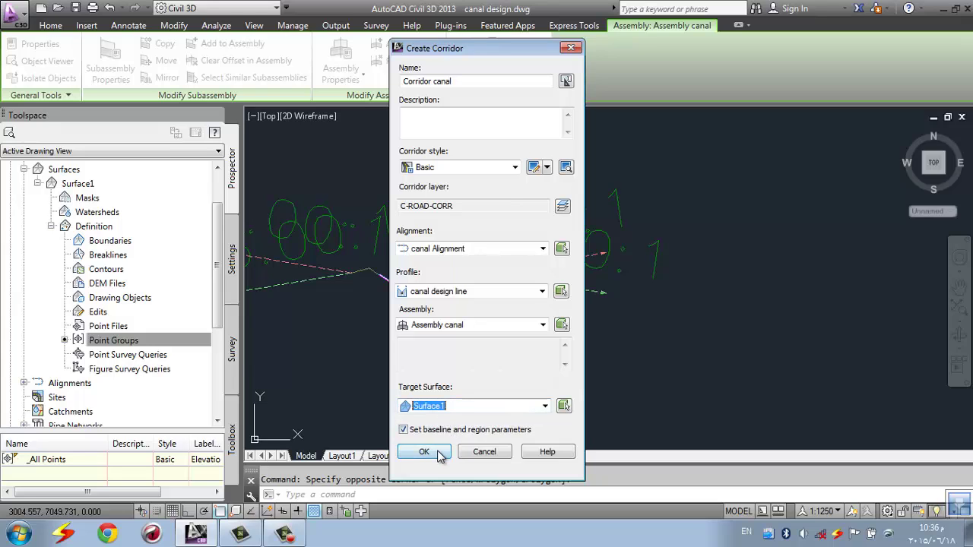
left_click(439, 452)
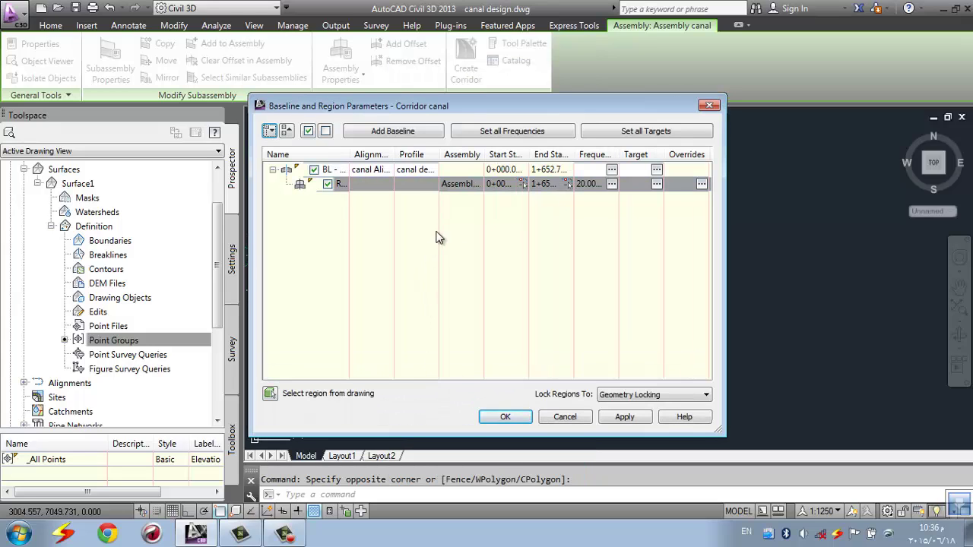
left_click(515, 420)
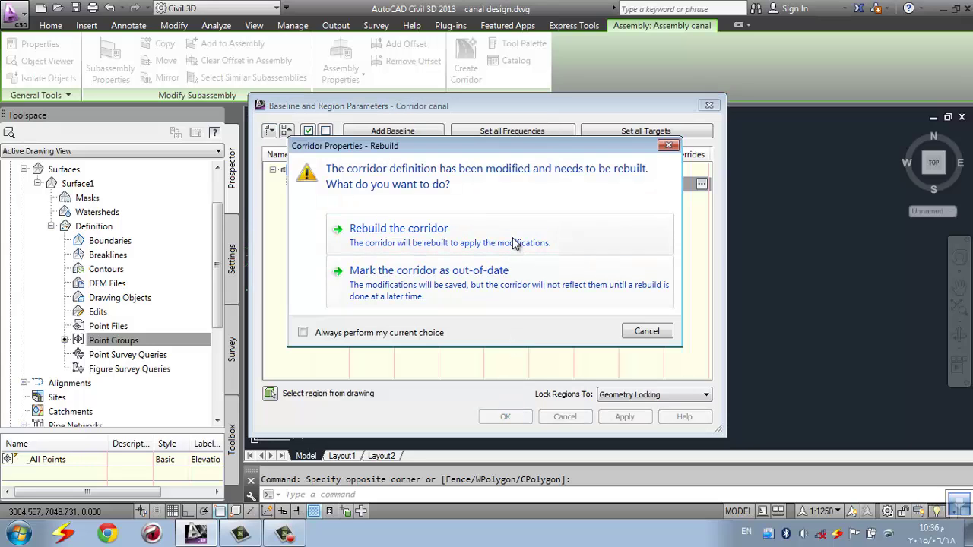
left_click(514, 241)
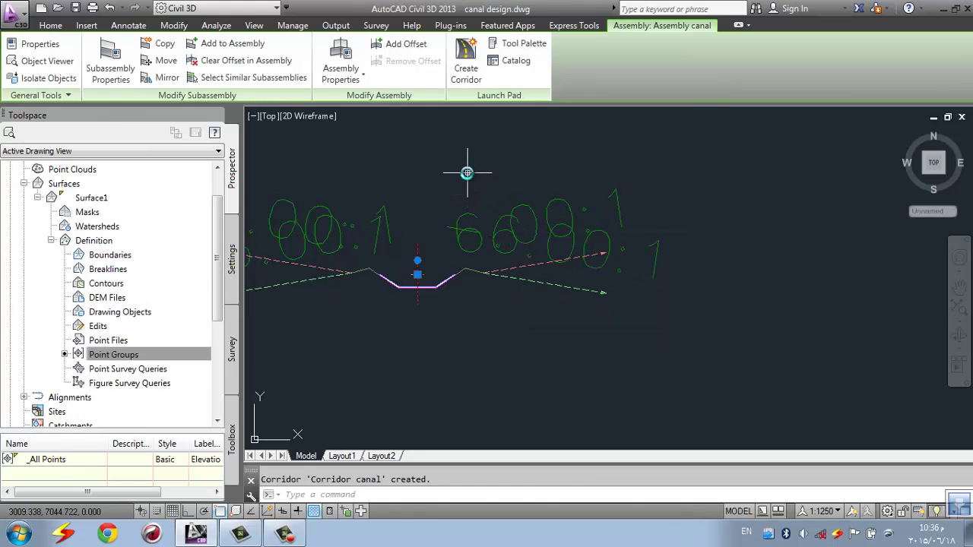
key("Escape")
Examine the drawing around the canal assembly, the contour surface and the profile view
scroll(515, 209, "down", 5)
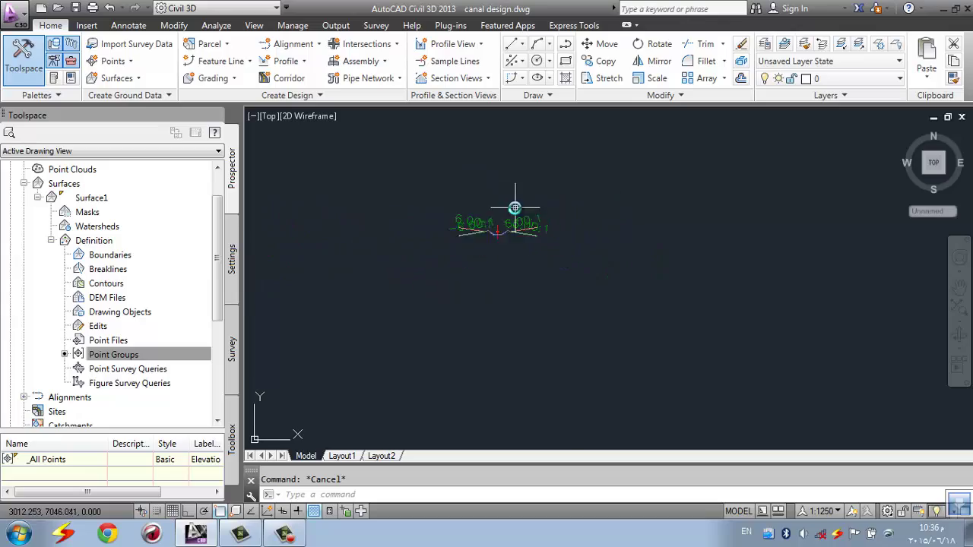
scroll(515, 208, "up", 6)
scroll(412, 343, "down", 4)
scroll(532, 262, "up", 2)
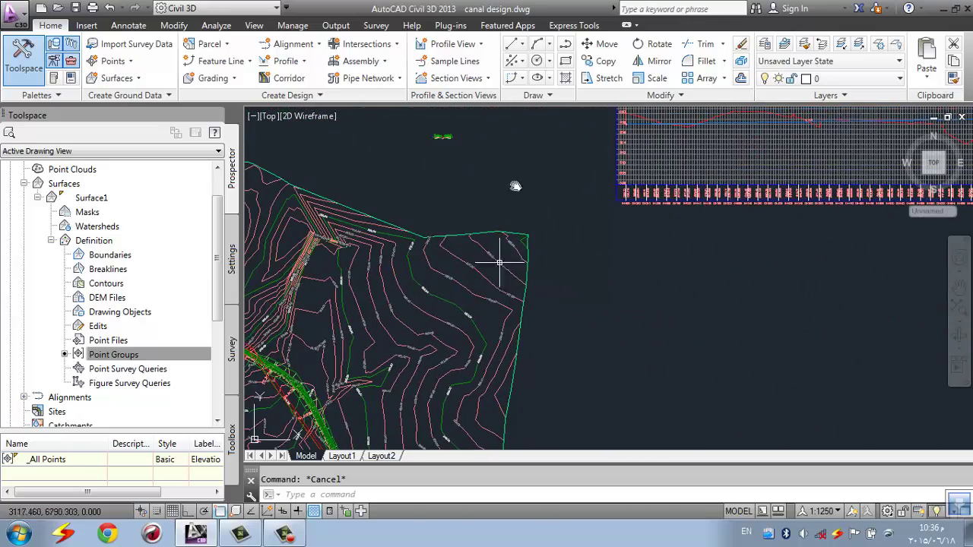
scroll(516, 137, "down", 1)
scroll(481, 279, "up", 3)
scroll(494, 270, "up", 3)
scroll(456, 251, "down", 2)
scroll(486, 226, "down", 4)
scroll(526, 198, "up", 3)
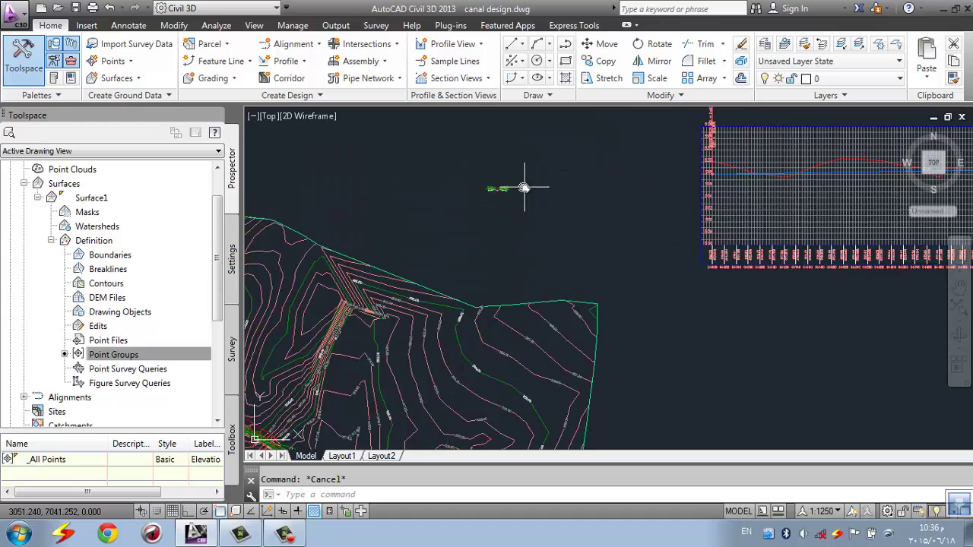
scroll(524, 188, "up", 5)
scroll(327, 190, "down", 3)
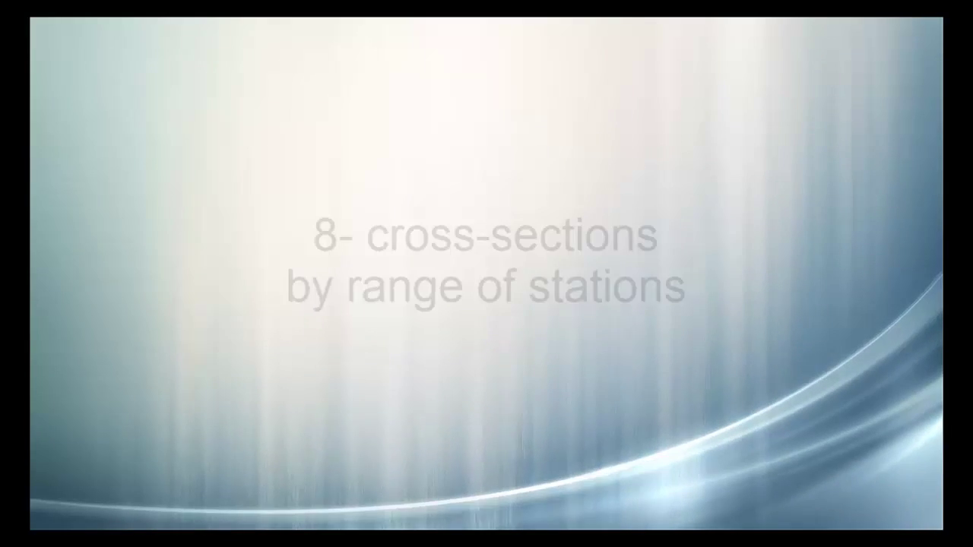
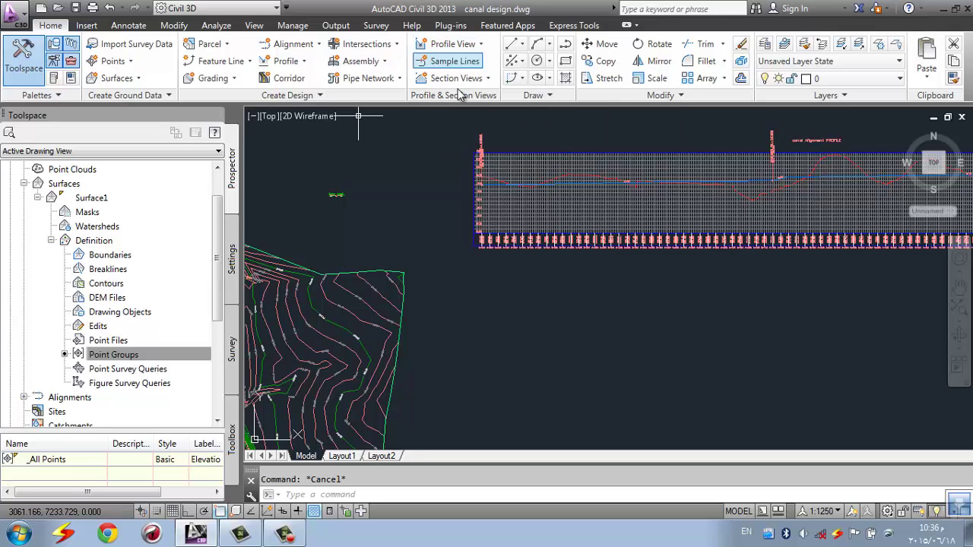
Try to create multiple section views for the canal alignment
left_click(444, 78)
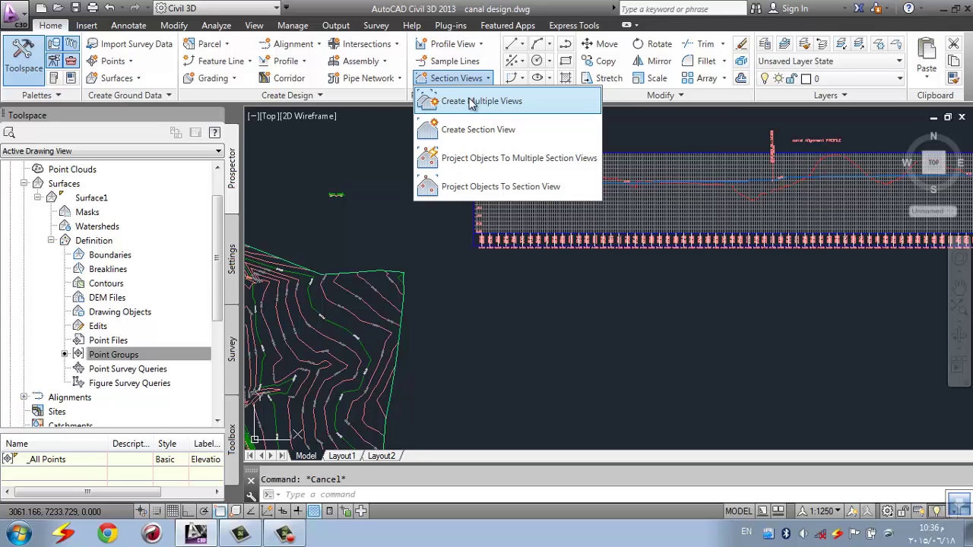
left_click(471, 102)
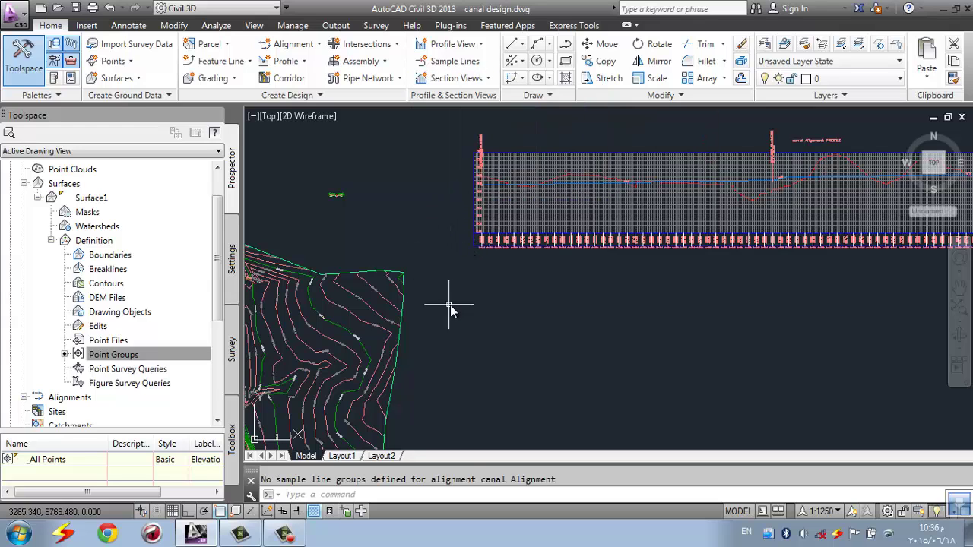
middle_click_drag(489, 284, 493, 198)
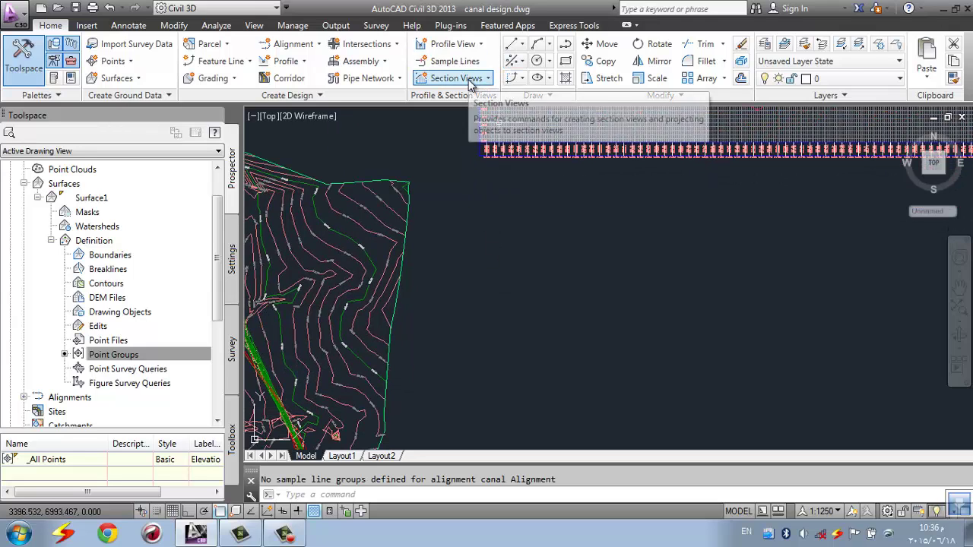
left_click(469, 83)
left_click(467, 107)
left_click(450, 276)
key("Escape")
Start creating sample lines and choose canal Alignment from the alignment list
scroll(473, 253, "down", 4)
middle_click_drag(550, 241, 518, 241)
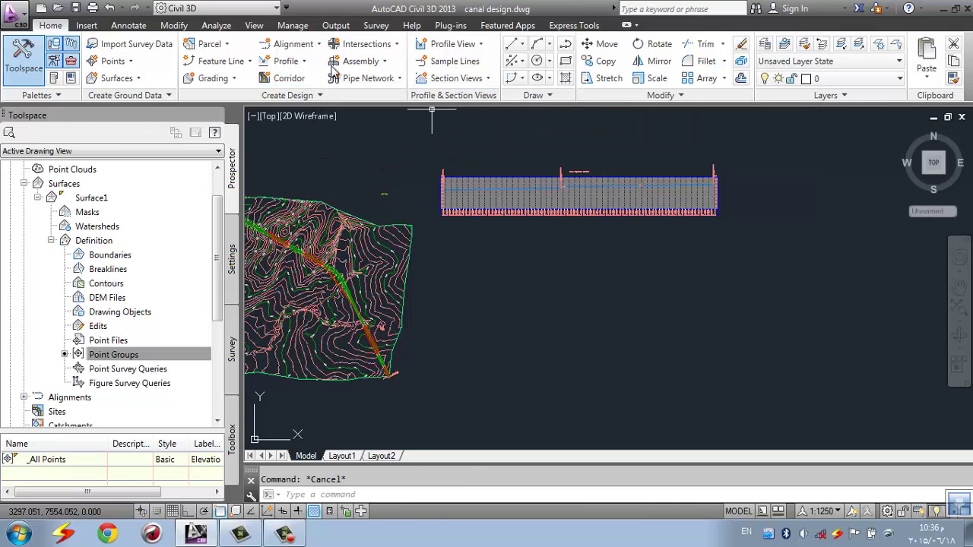
left_click(442, 62)
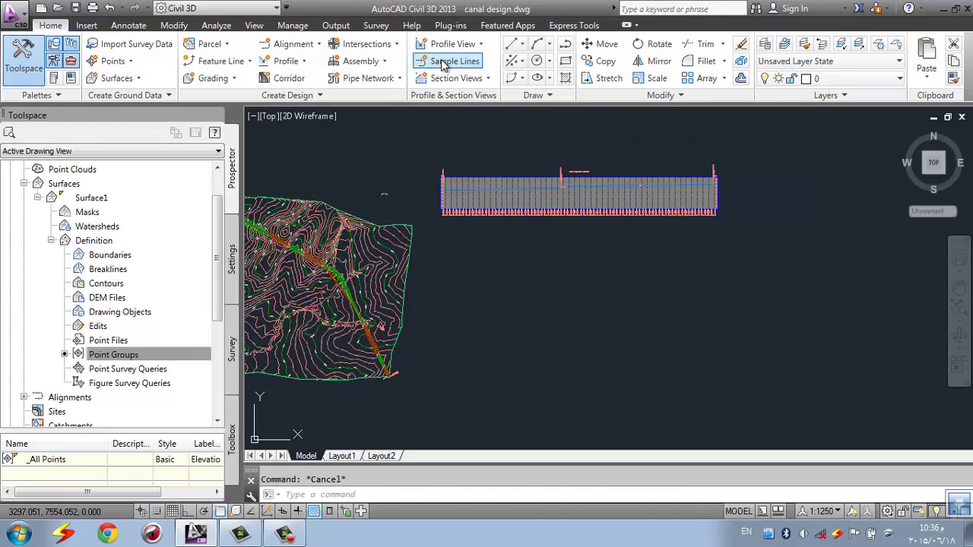
scroll(352, 320, "up", 8)
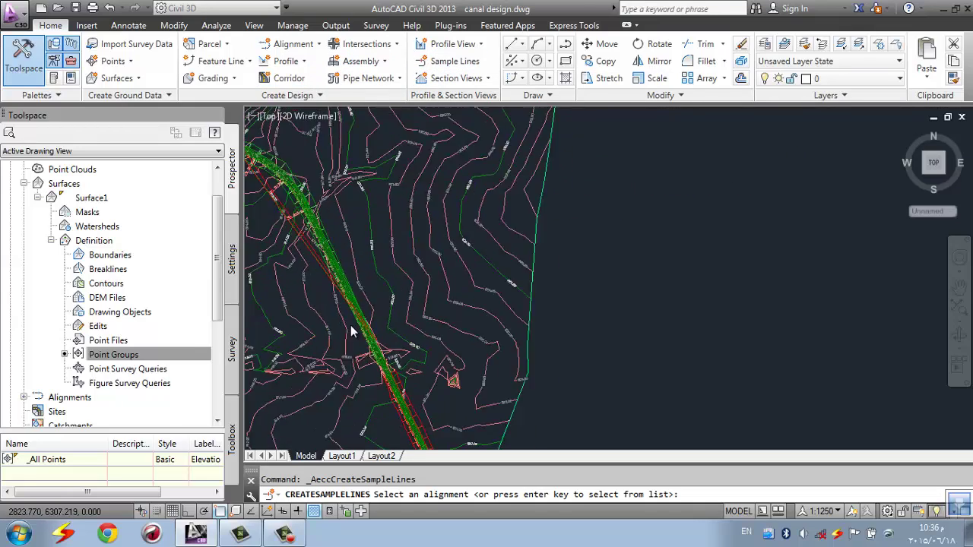
scroll(357, 312, "up", 5)
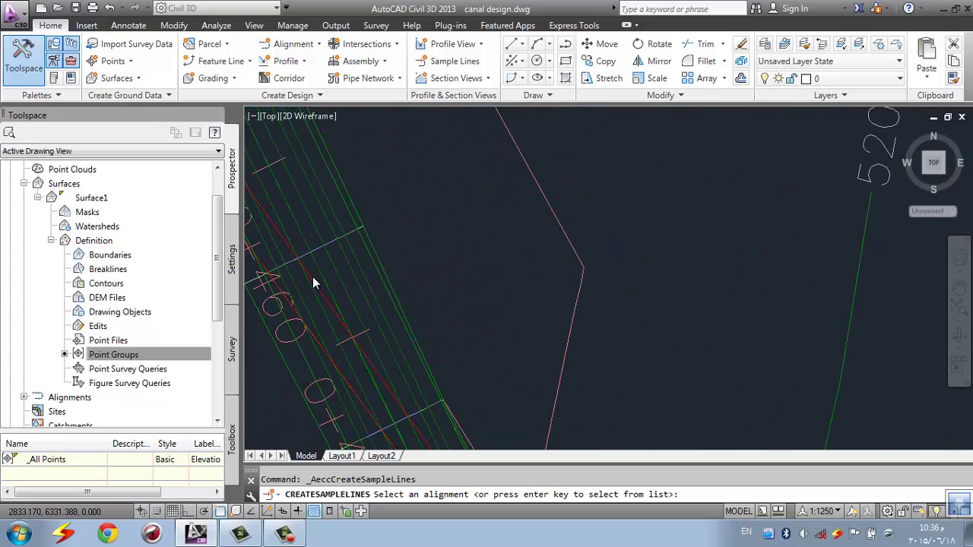
scroll(341, 255, "up", 3)
middle_click_drag(475, 267, 486, 321)
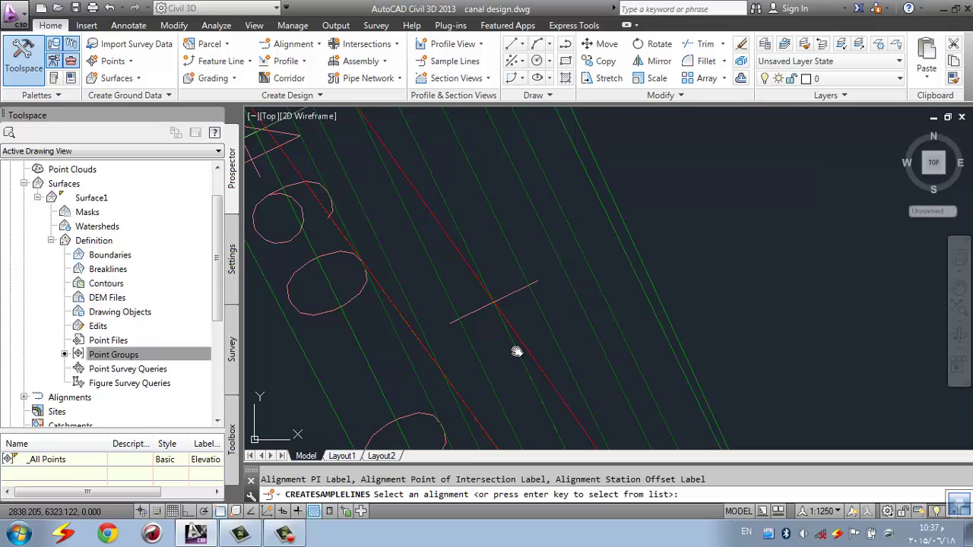
middle_click_drag(495, 317, 504, 337)
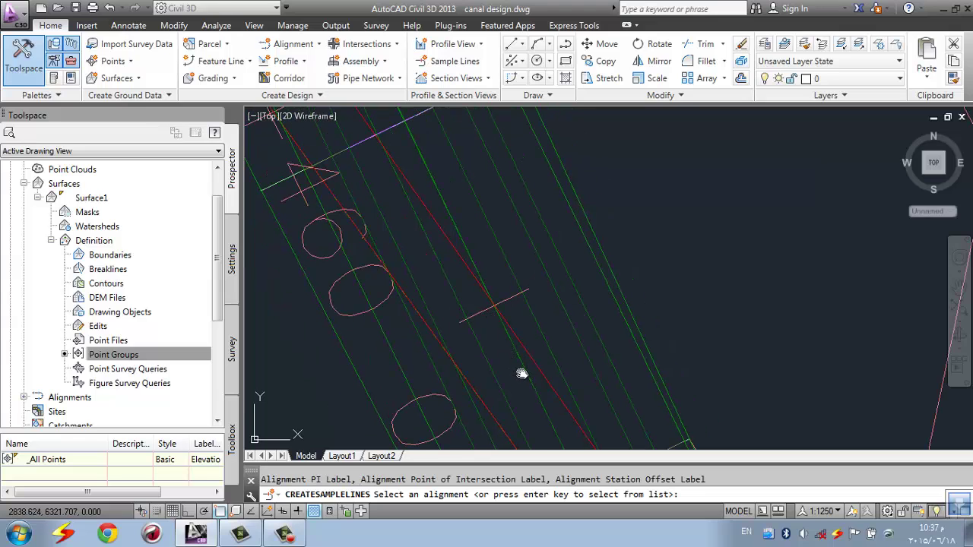
scroll(474, 330, "down", 3)
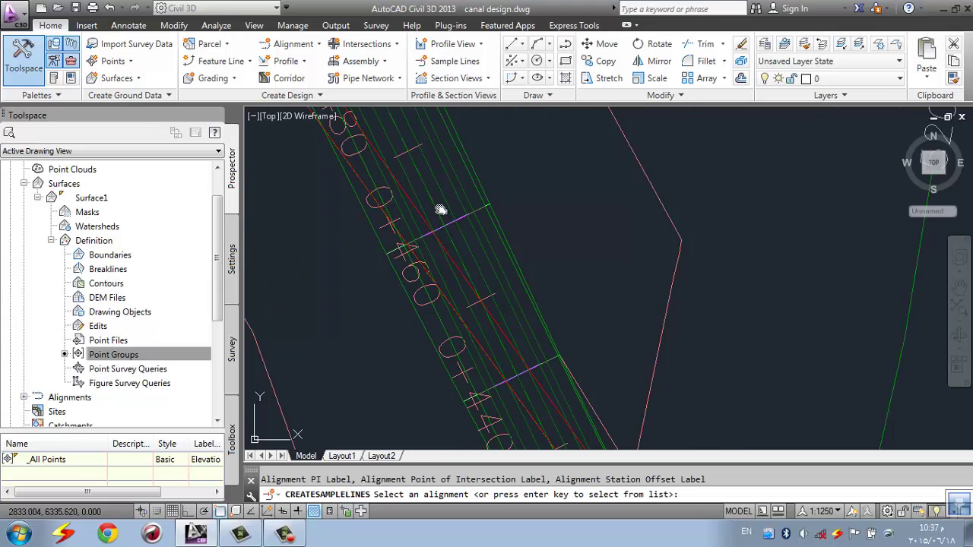
key("Return")
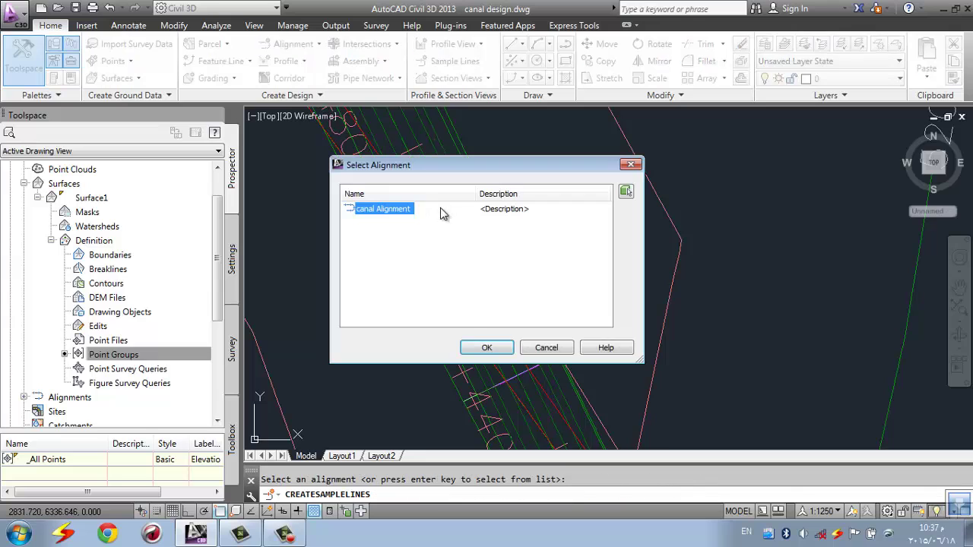
left_click(487, 348)
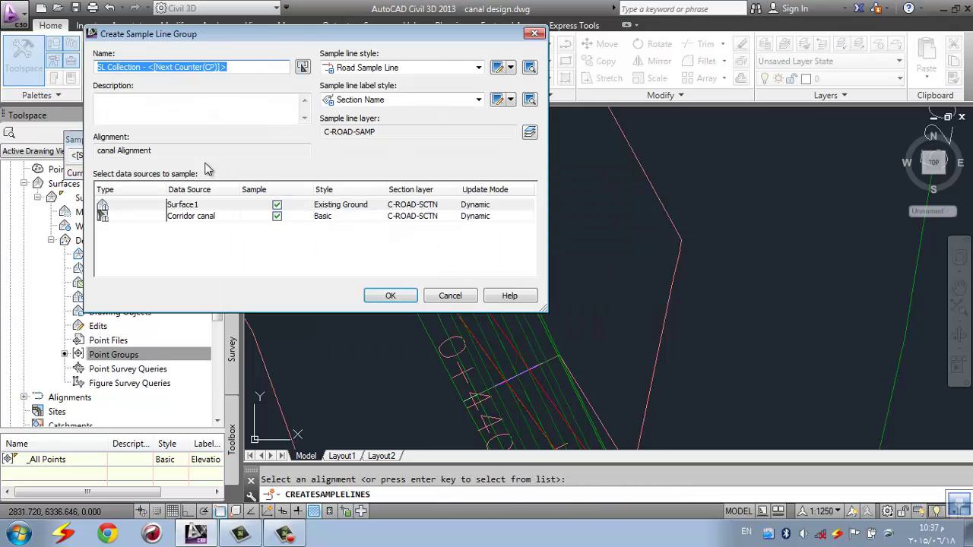
Name the sample line group SL Collection and create it with Surface1 and Corridor canal as sampled data sources
left_click(227, 67)
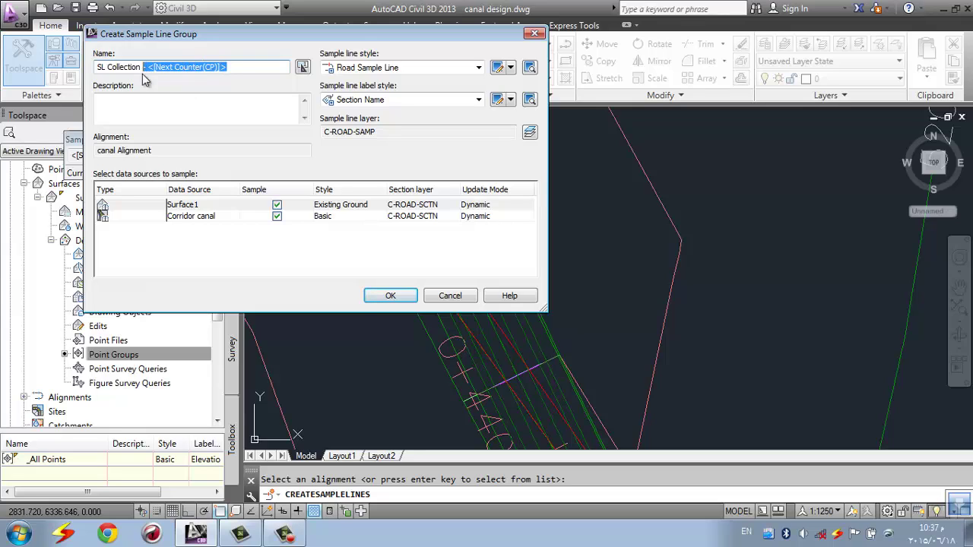
key("BackSpace")
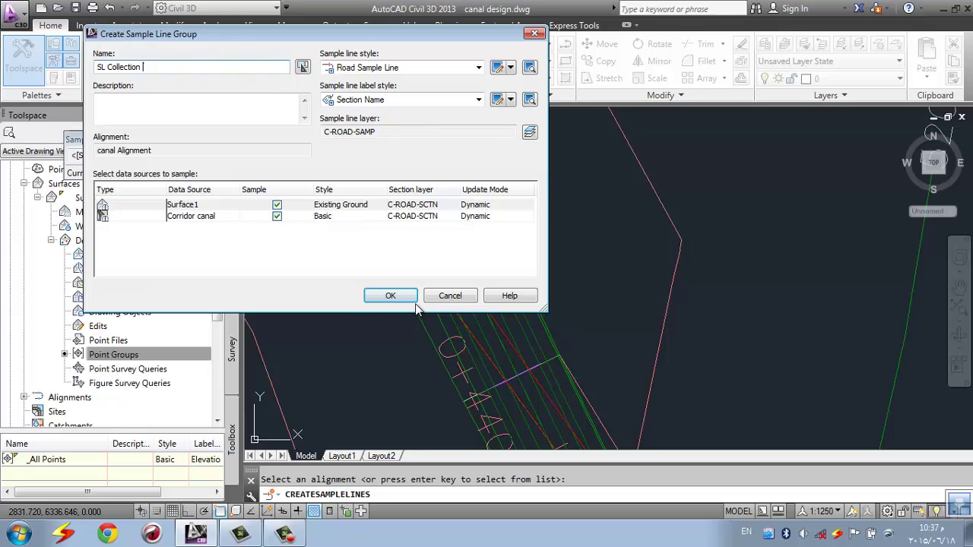
left_click(391, 297)
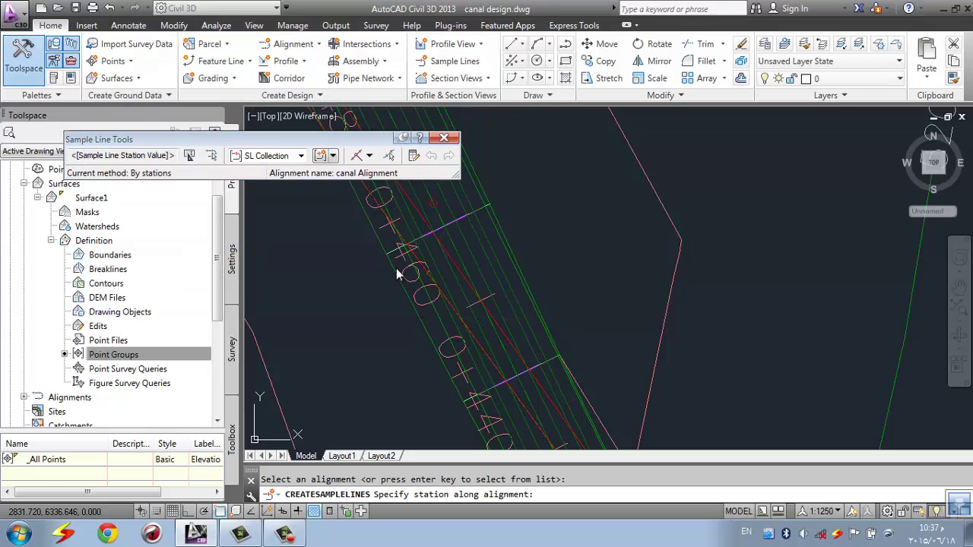
Create sample lines by range of stations from alignment start to end with a 20 m left swath width, and finish the command
left_click(370, 155)
left_click(392, 175)
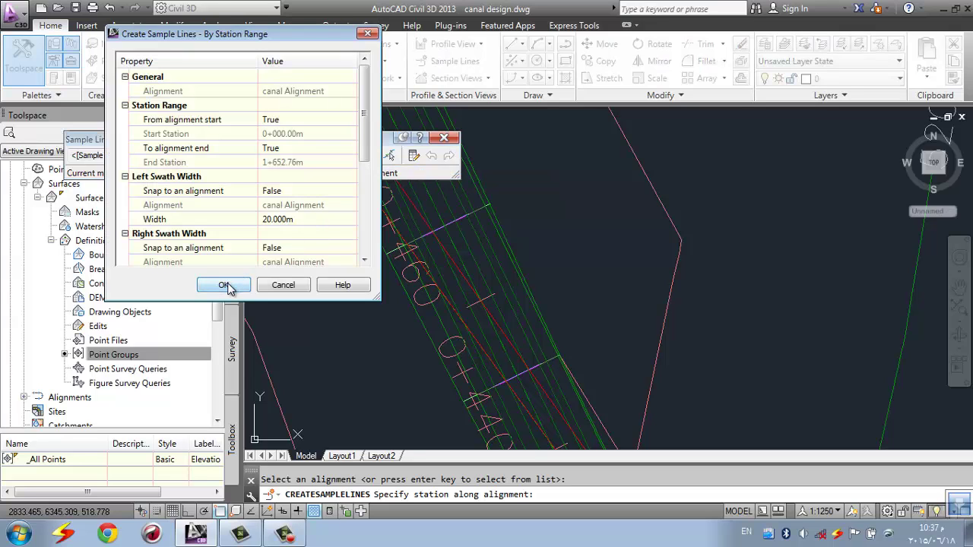
left_click(224, 285)
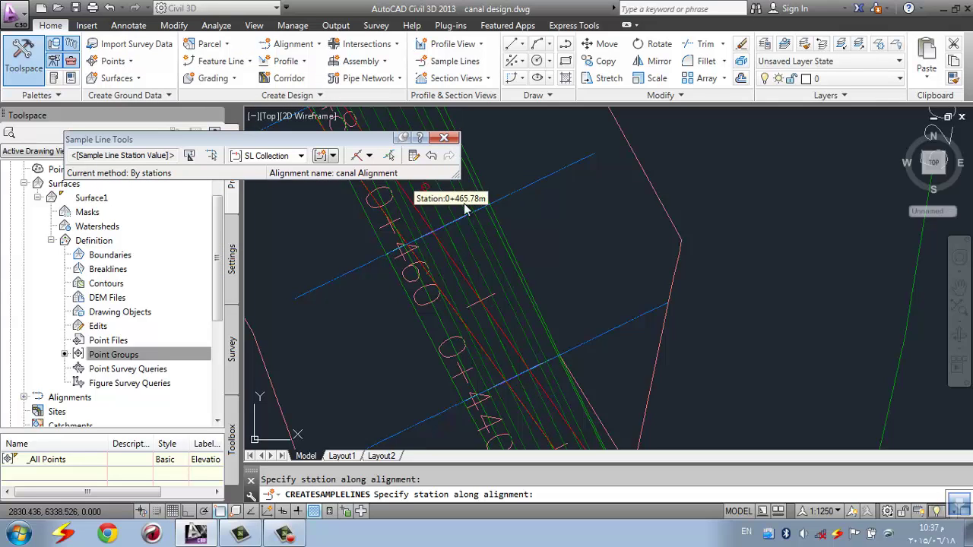
key("Escape")
scroll(388, 209, "down", 8)
scroll(405, 226, "down", 4)
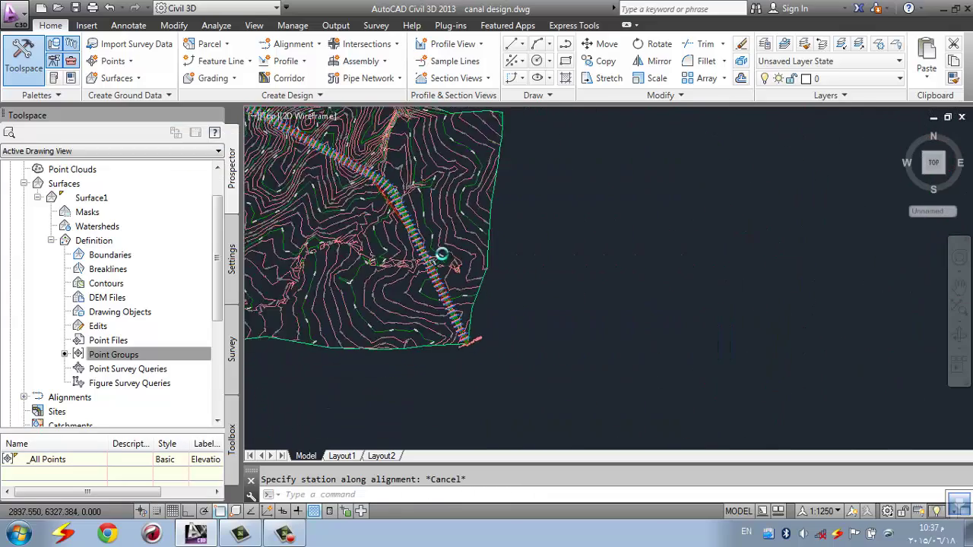
Set up multiple section views for canal Alignment with sample line group SL Collection and the Road Section style, and continue to section placement
left_click(488, 78)
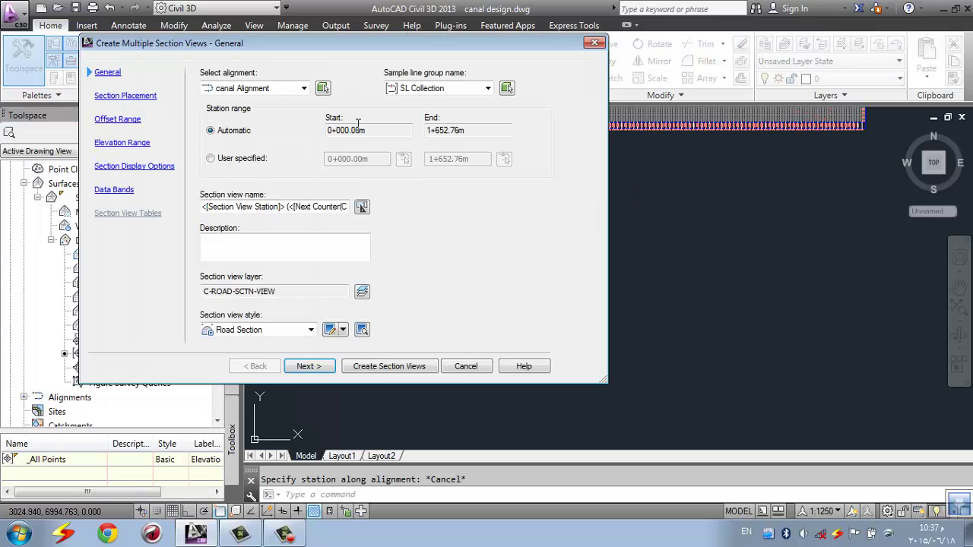
left_click(257, 88)
left_click(254, 89)
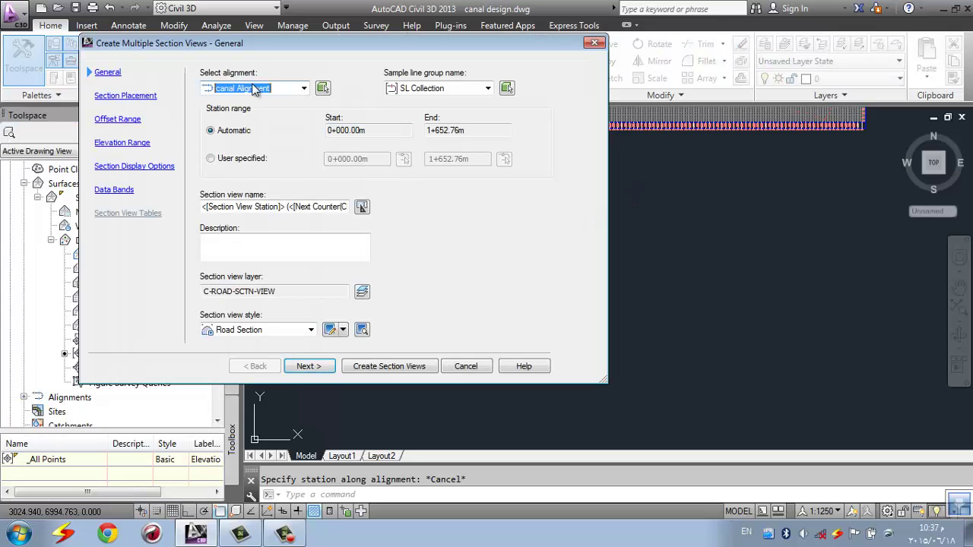
left_click(458, 90)
left_click(425, 104)
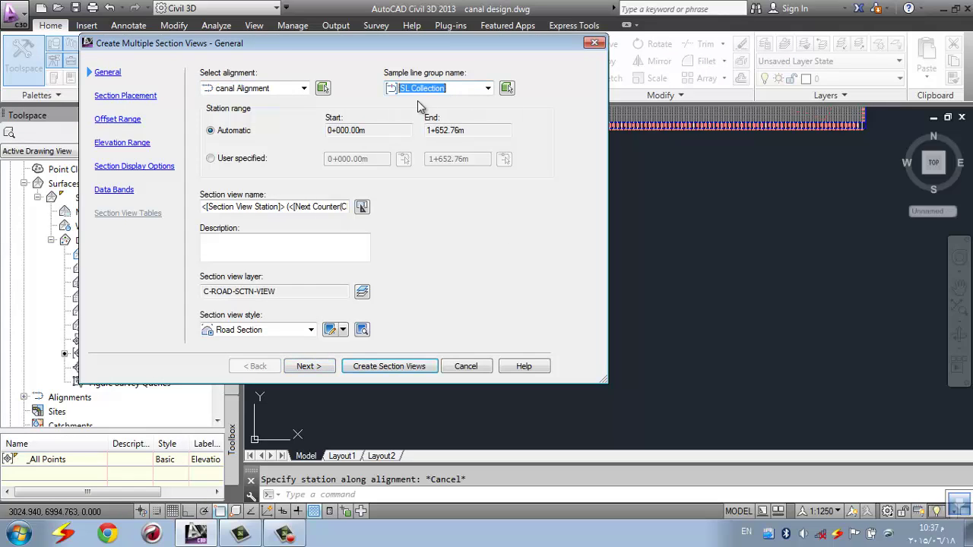
left_click(319, 209)
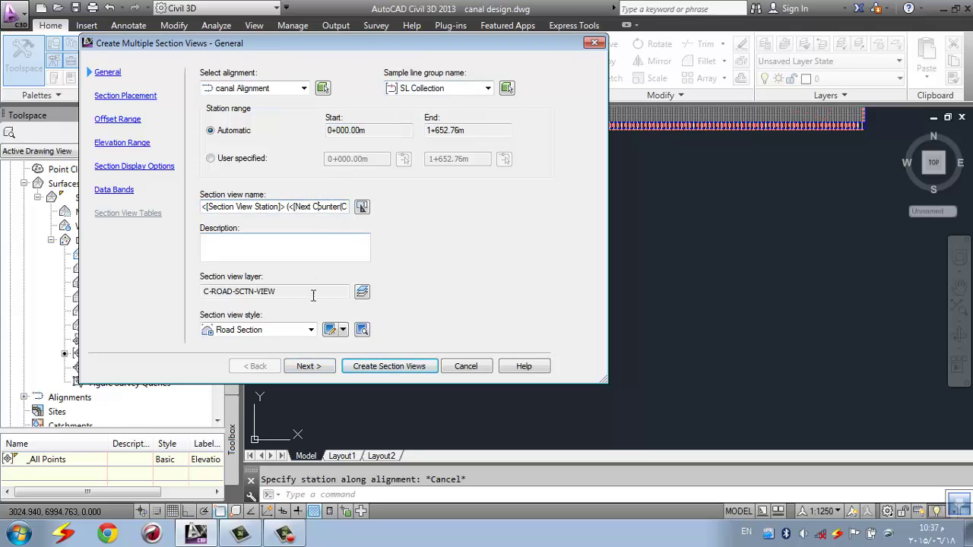
left_click(332, 334)
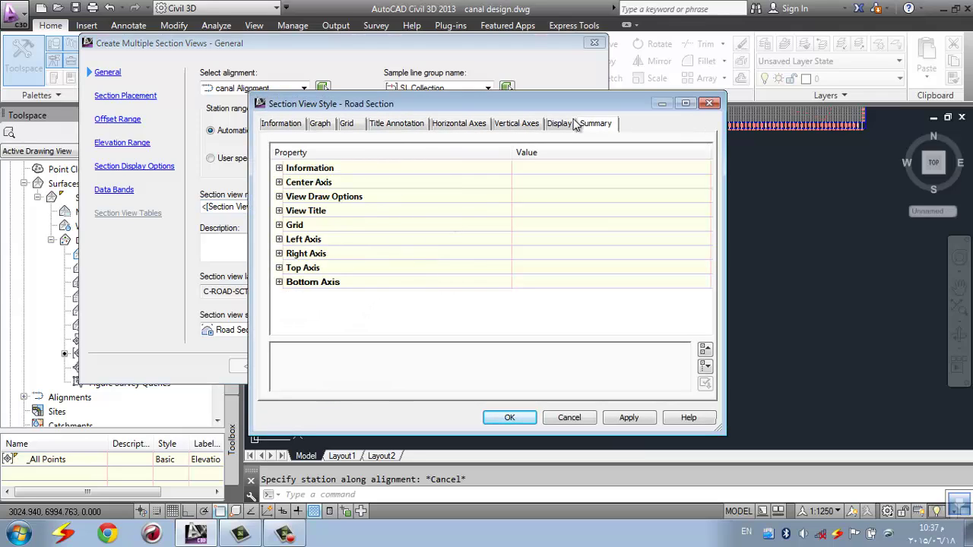
left_click(708, 105)
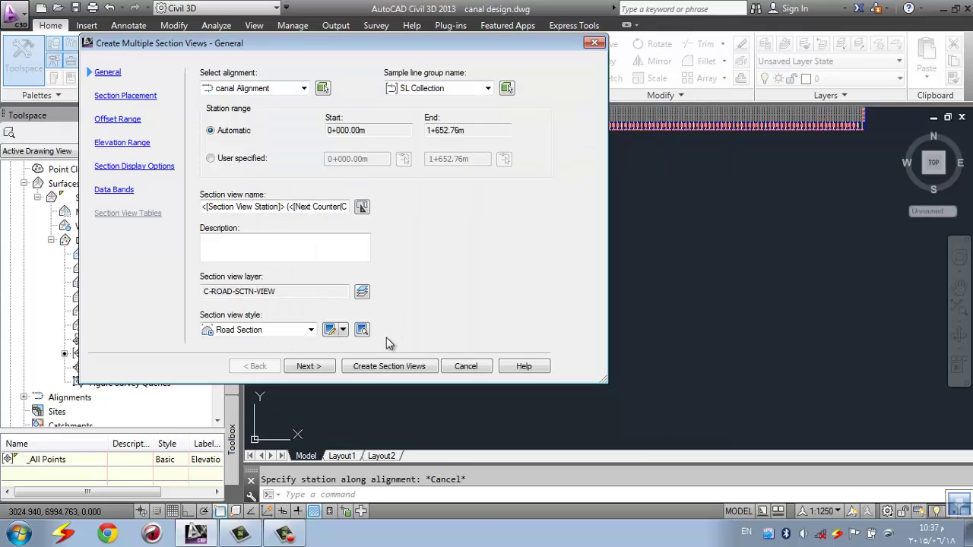
left_click(308, 367)
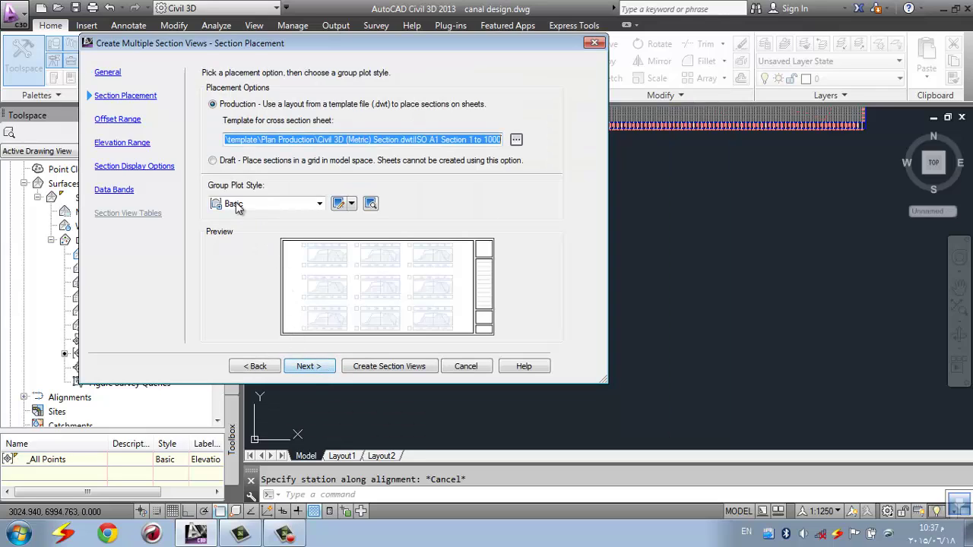
Use draft placement and set the Basic group plot style's spacing between section views to 22 mm for columns and 33 mm for rows
left_click(215, 161)
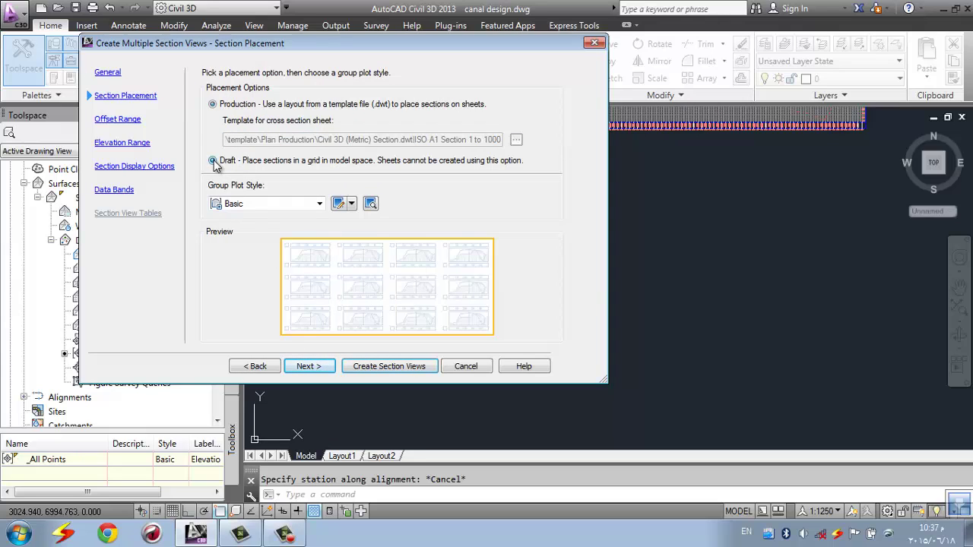
left_click(339, 204)
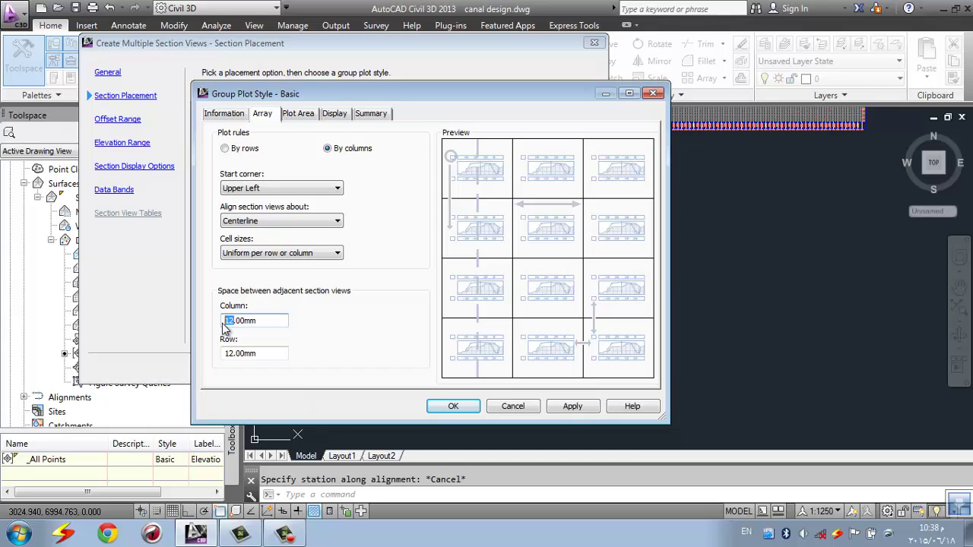
type("22")
left_click(227, 354)
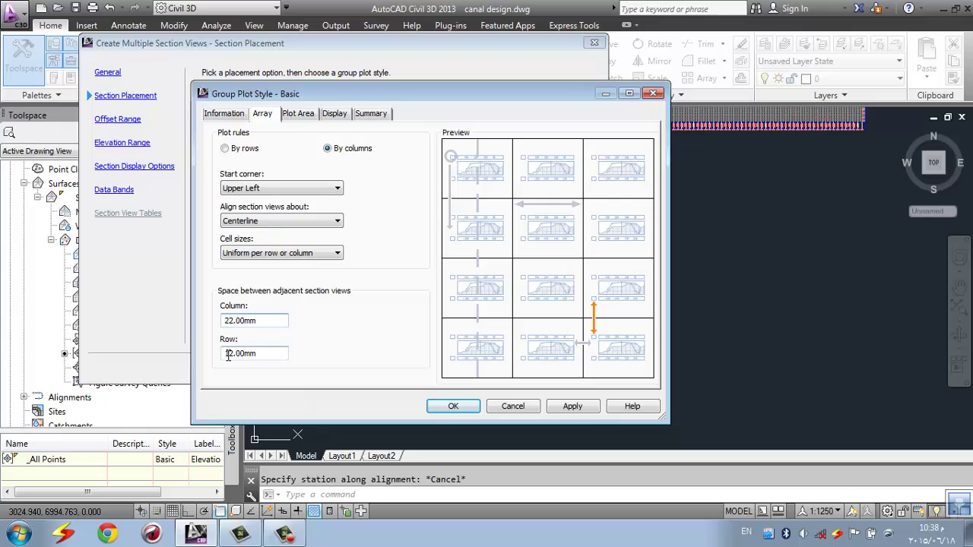
double_click(232, 355)
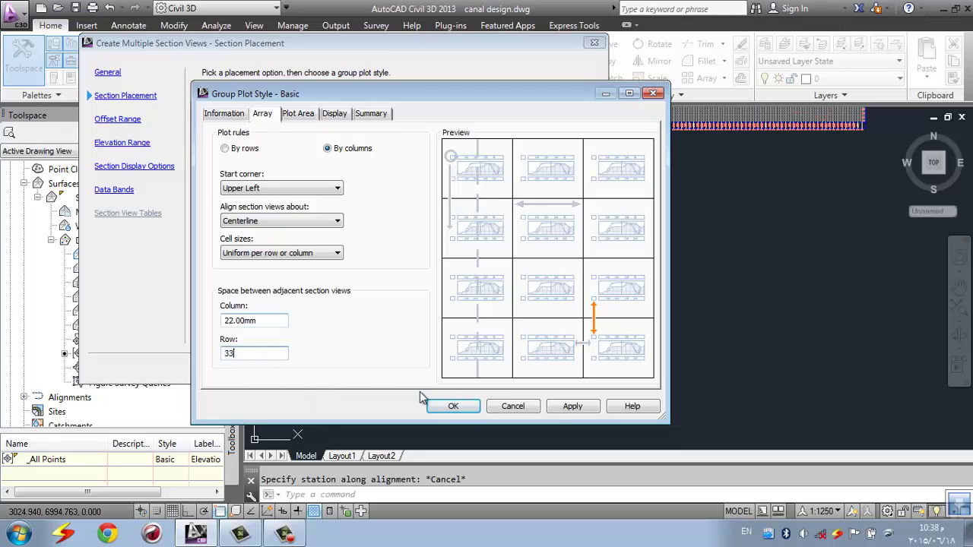
left_click(453, 406)
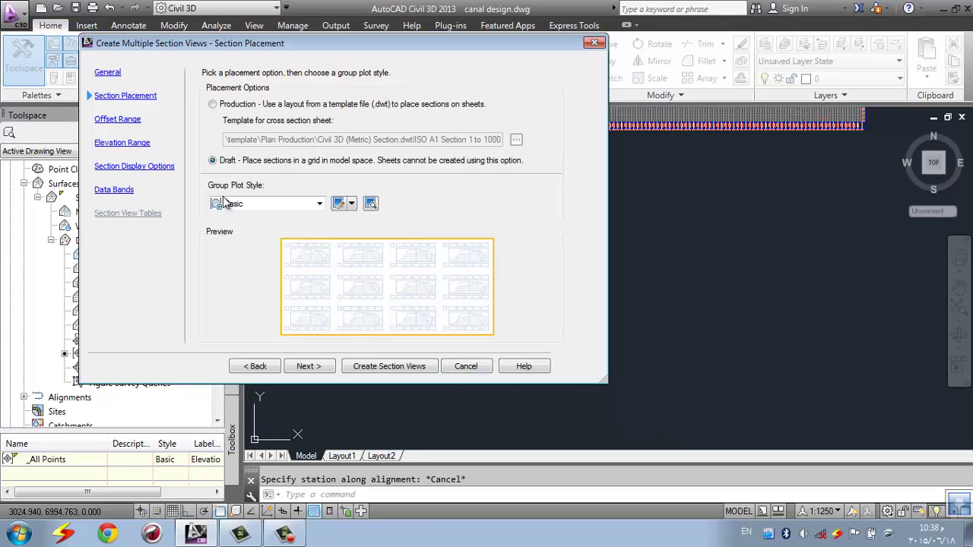
Keep the automatic offset and elevation ranges with Surface1 and Corridor canal drawn, and continue to the data bands settings
left_click(315, 366)
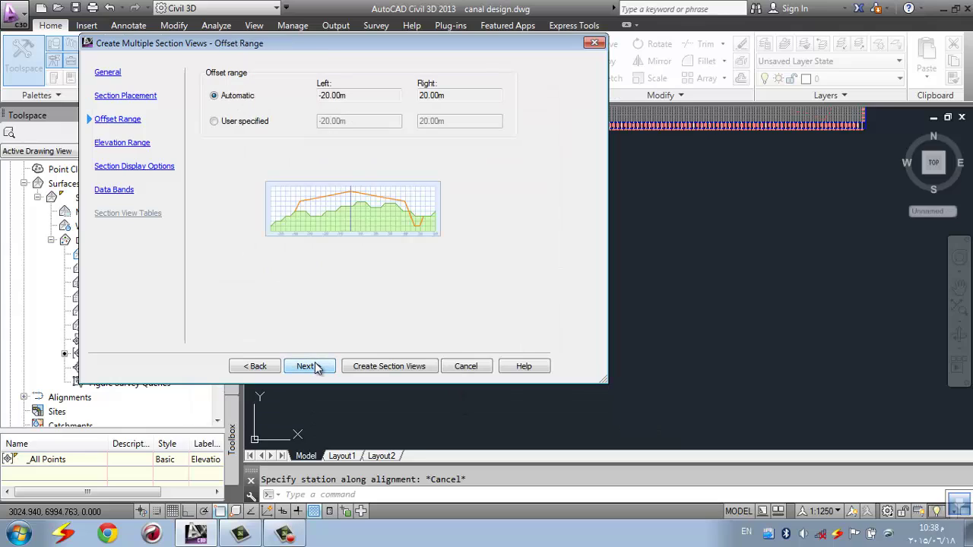
left_click(345, 99)
left_click(309, 367)
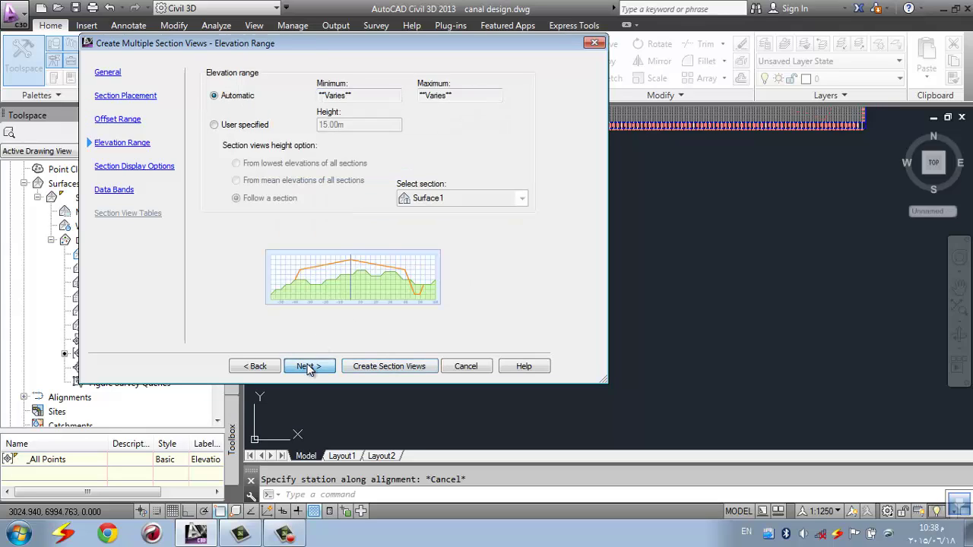
left_click(367, 96)
left_click(482, 96)
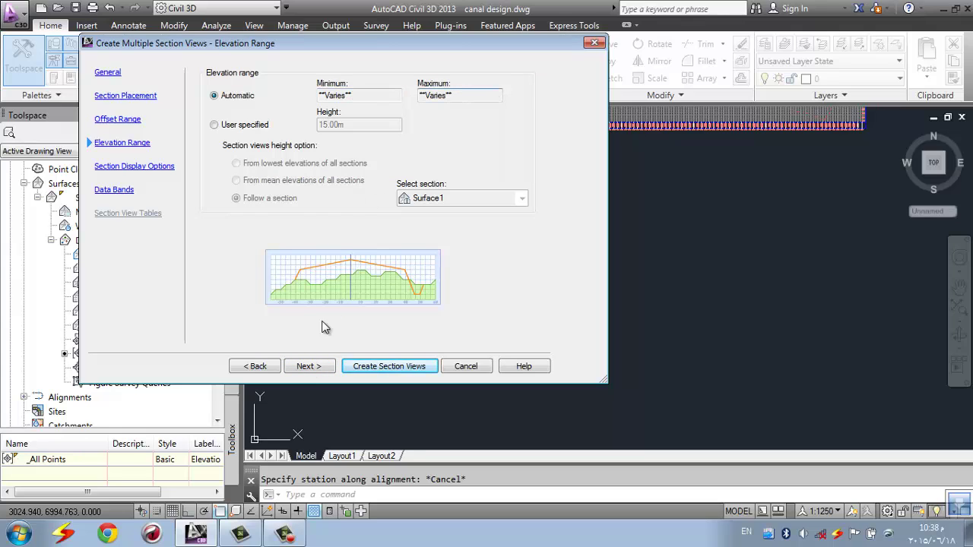
left_click(310, 367)
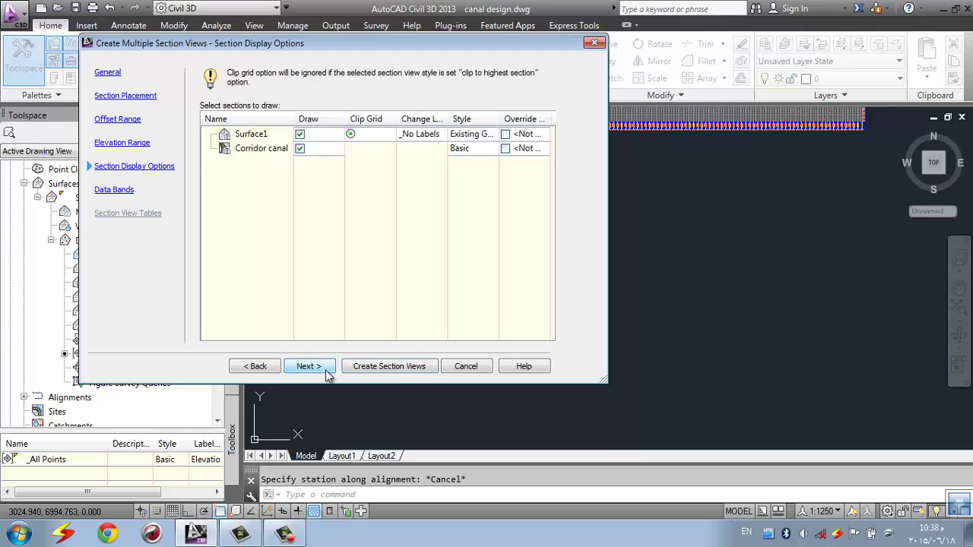
left_click(325, 369)
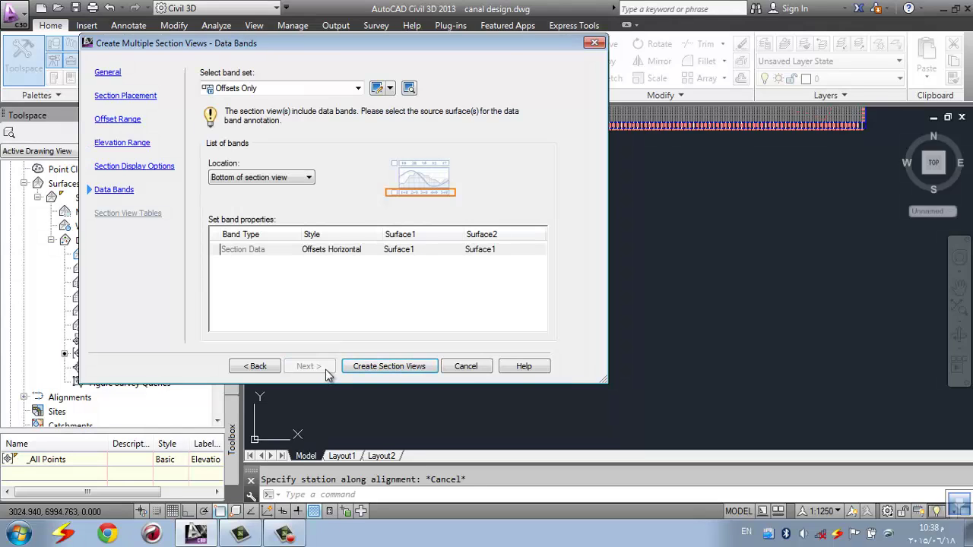
Apply the Major Stations Offset and Elevations band set and place the section views in the empty area below the profile view
left_click(322, 89)
left_click(288, 136)
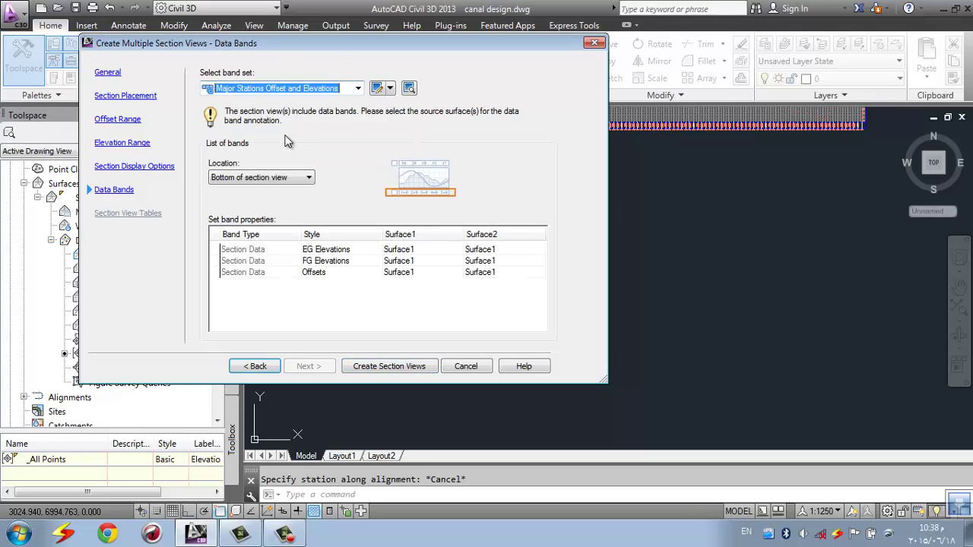
left_click(365, 367)
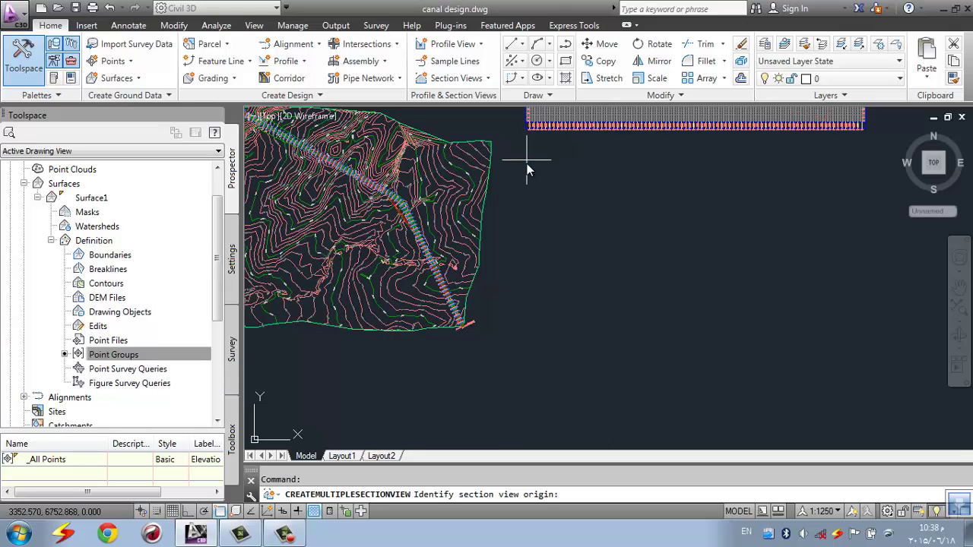
left_click(530, 174)
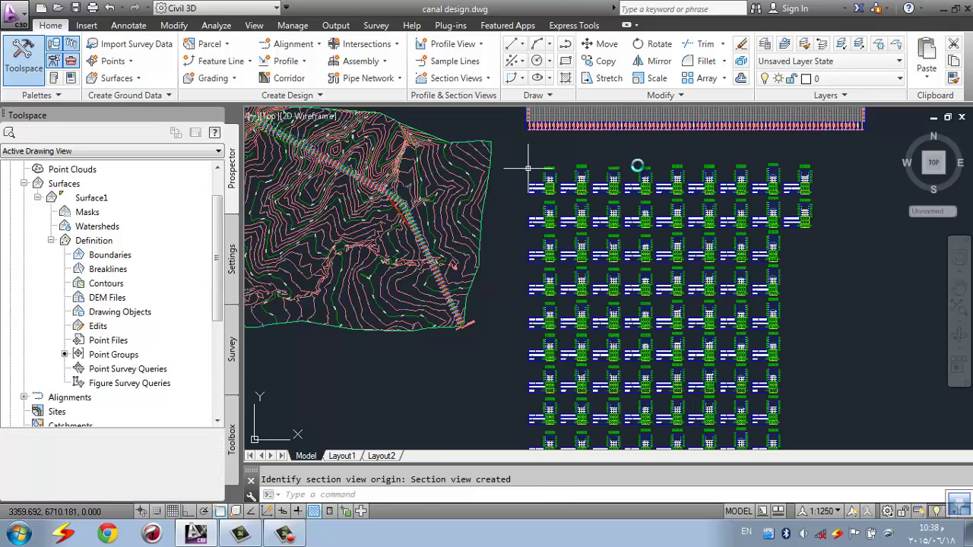
Examine the new section views close up, including the ground and corridor lines at station 0+220.00
scroll(638, 165, "down", 1)
scroll(618, 195, "up", 8)
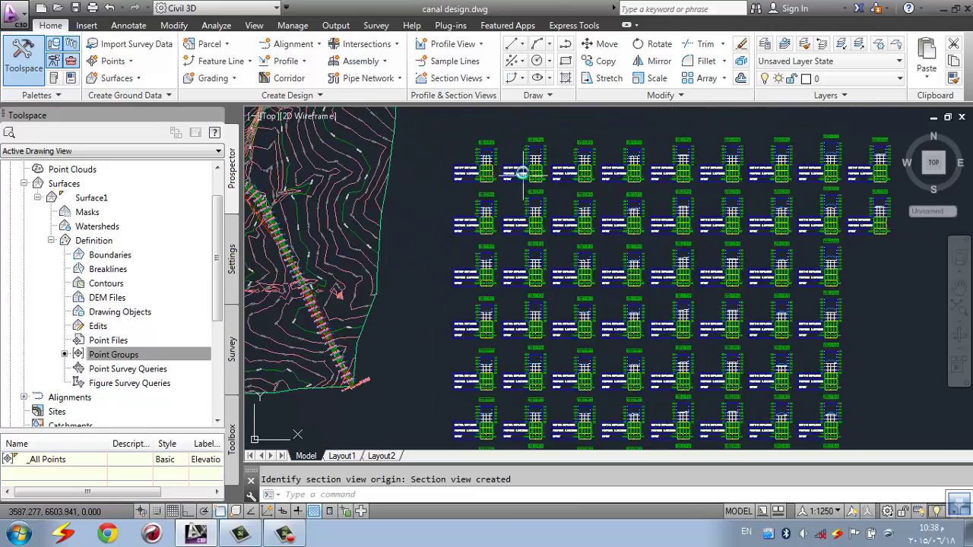
scroll(509, 172, "up", 6)
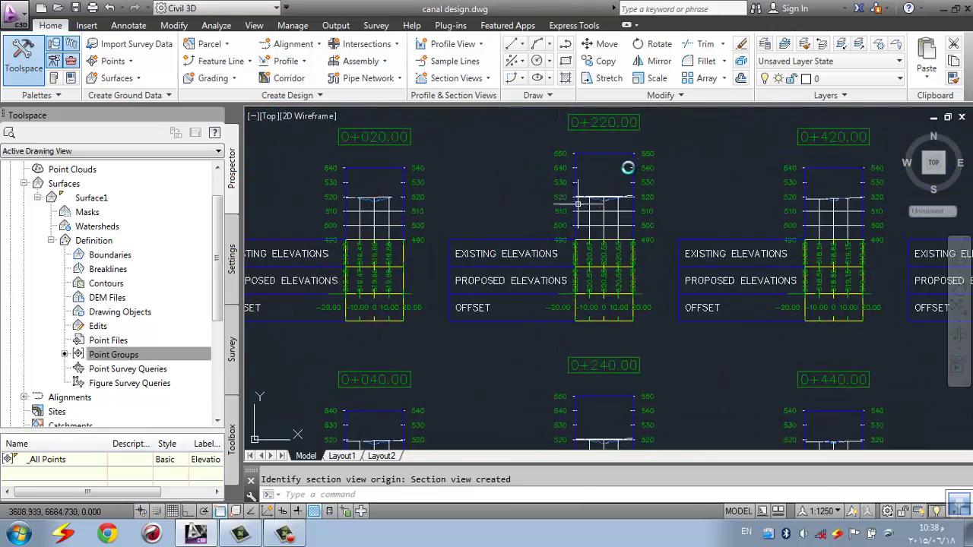
scroll(605, 219, "up", 2)
scroll(595, 198, "down", 10)
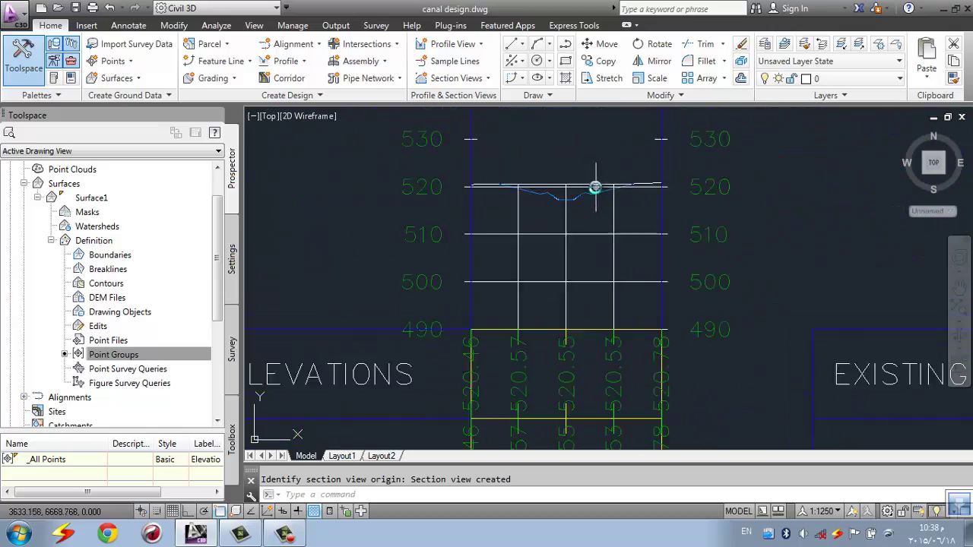
scroll(615, 185, "down", 8)
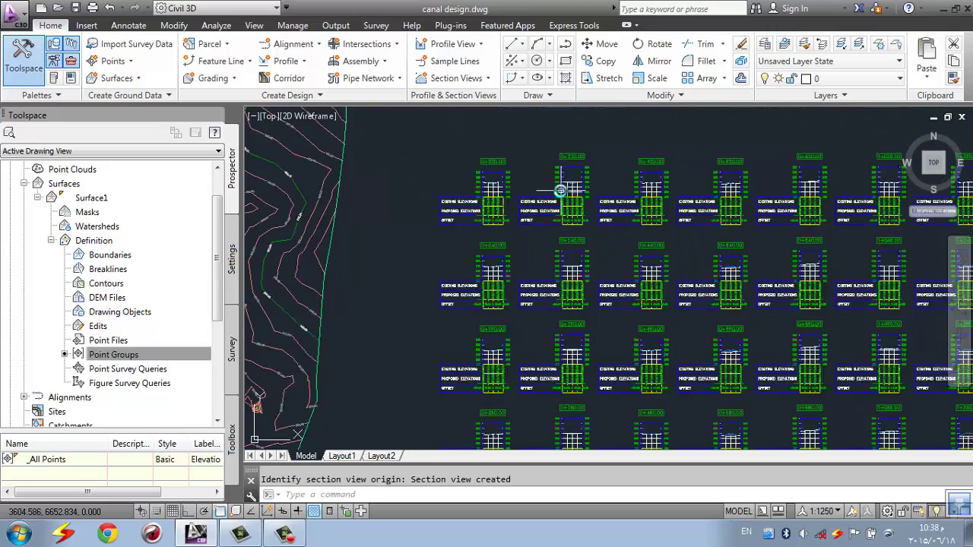
middle_click_drag(473, 218, 585, 321)
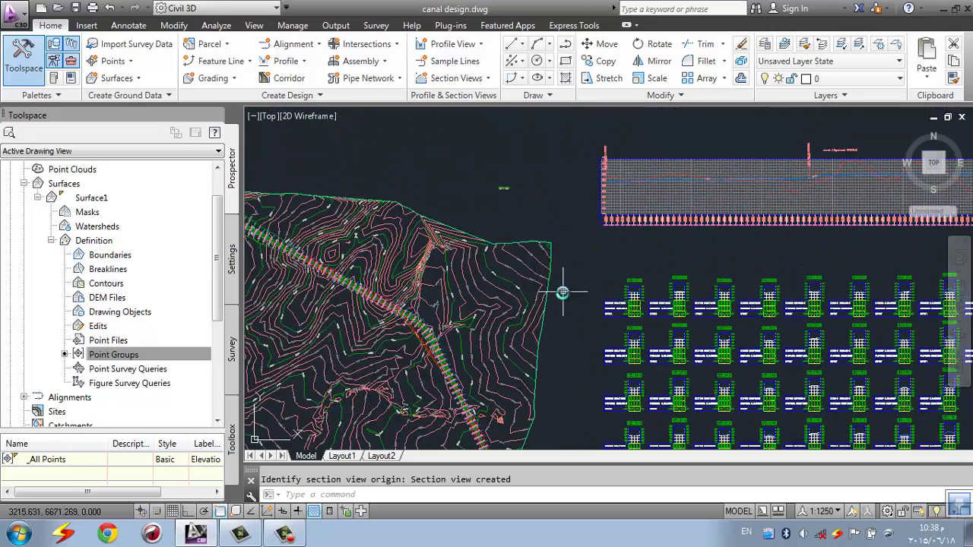
Check the sampled section sources of the SL Collection group on canal Alignment, and exit the sample line tools
left_click(437, 67)
key("Return")
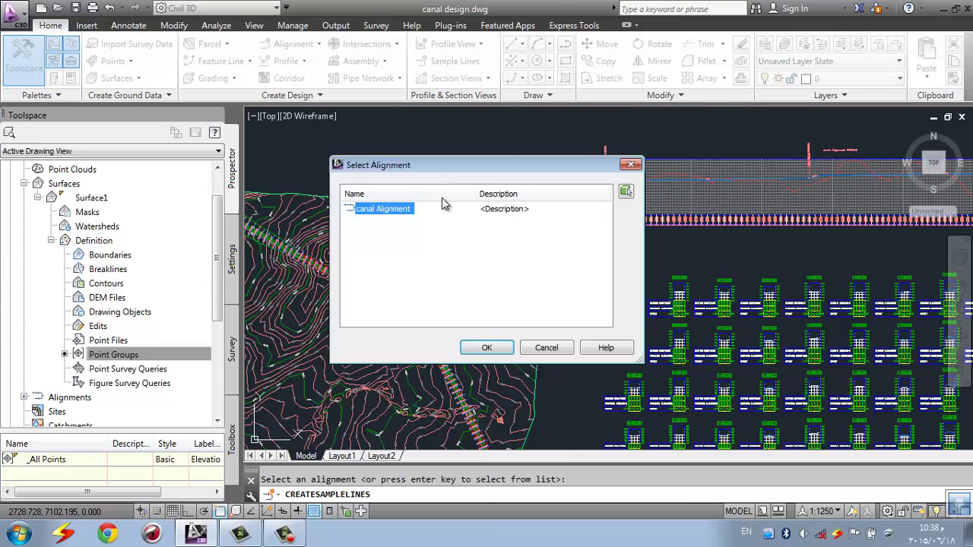
left_click(486, 347)
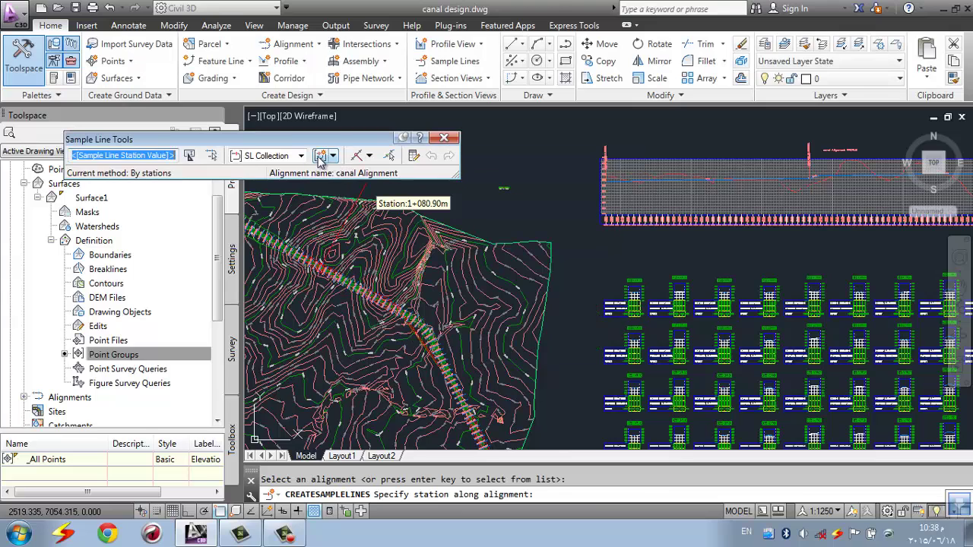
left_click(301, 156)
left_click(333, 156)
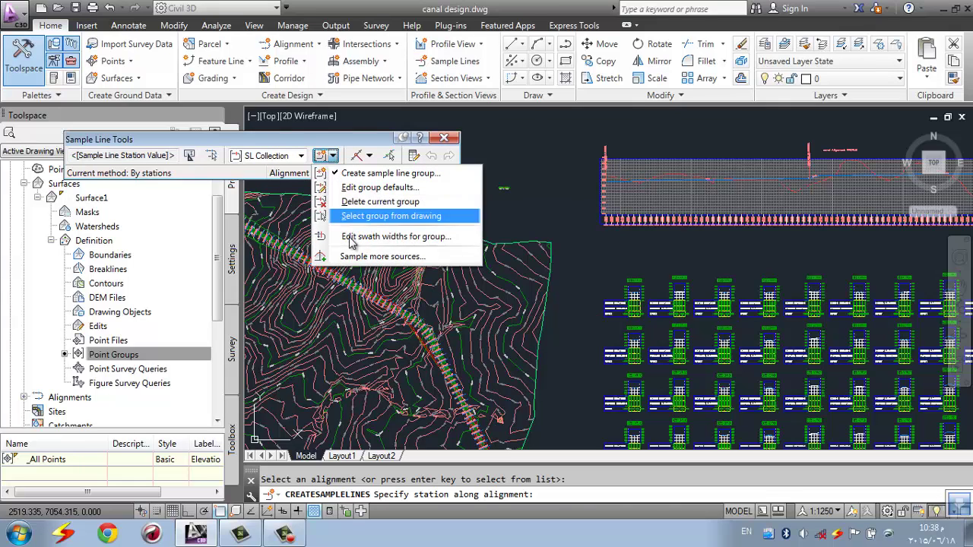
left_click(354, 257)
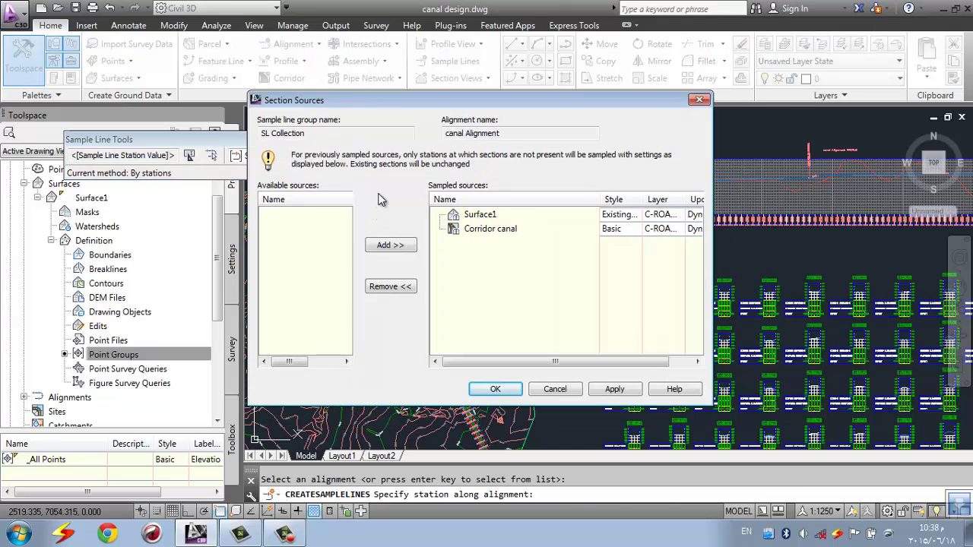
left_click(495, 389)
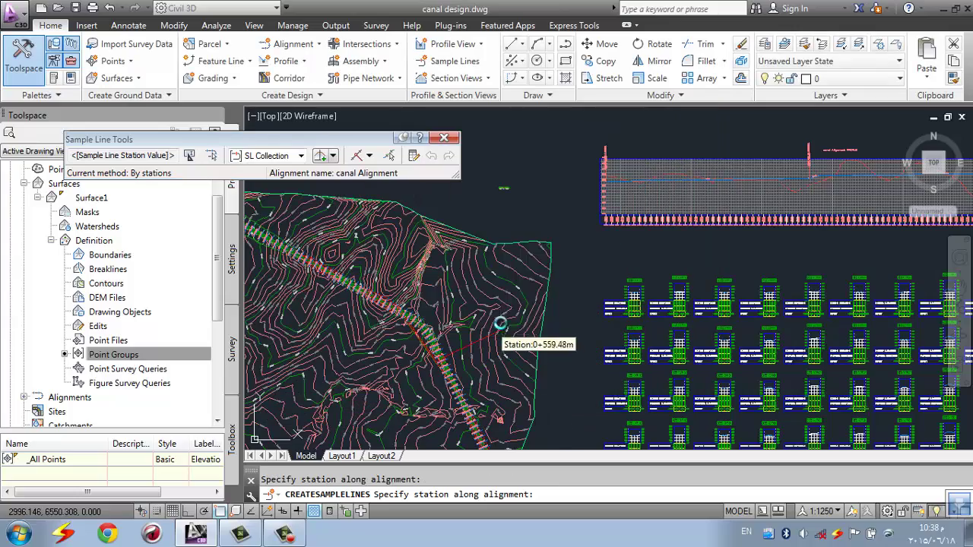
key("Escape")
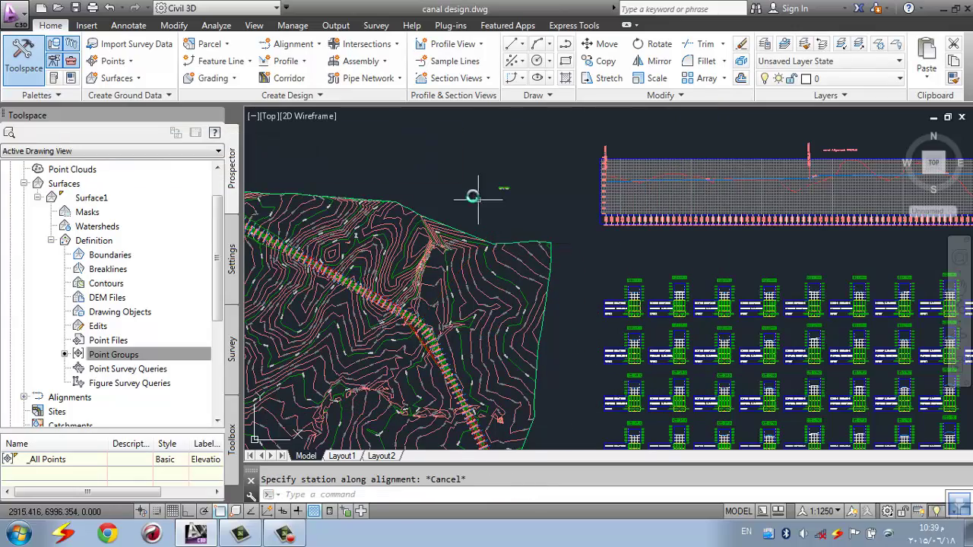
Inspect the corridor section and the existing ground line inside individual section views, and clear the selection
scroll(532, 235, "down", 3)
scroll(574, 255, "up", 4)
scroll(570, 243, "up", 6)
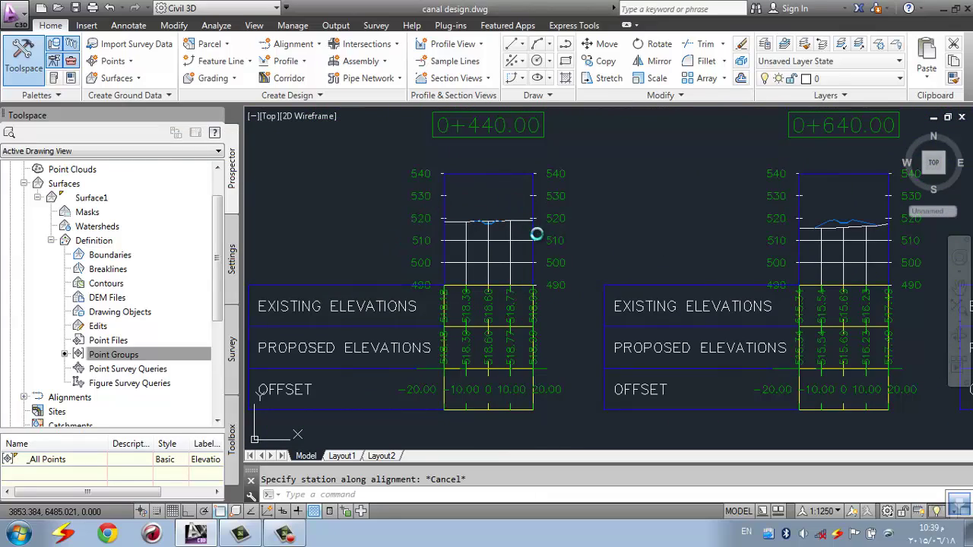
middle_click(422, 243)
middle_click(423, 243)
scroll(684, 273, "up", 5)
scroll(710, 285, "up", 7)
scroll(457, 236, "up", 8)
left_click(464, 236)
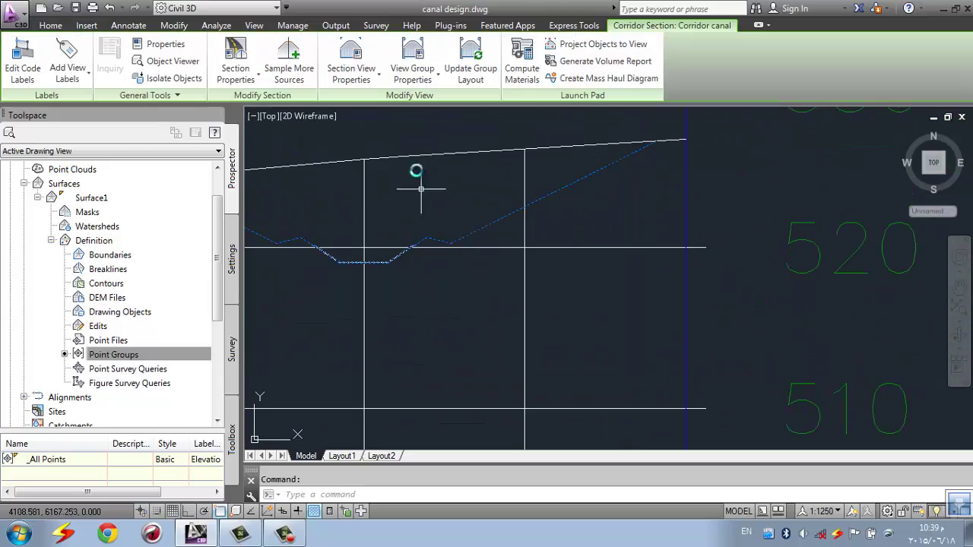
left_click(428, 157)
scroll(502, 183, "down", 4)
key("Escape")
scroll(504, 190, "down", 8)
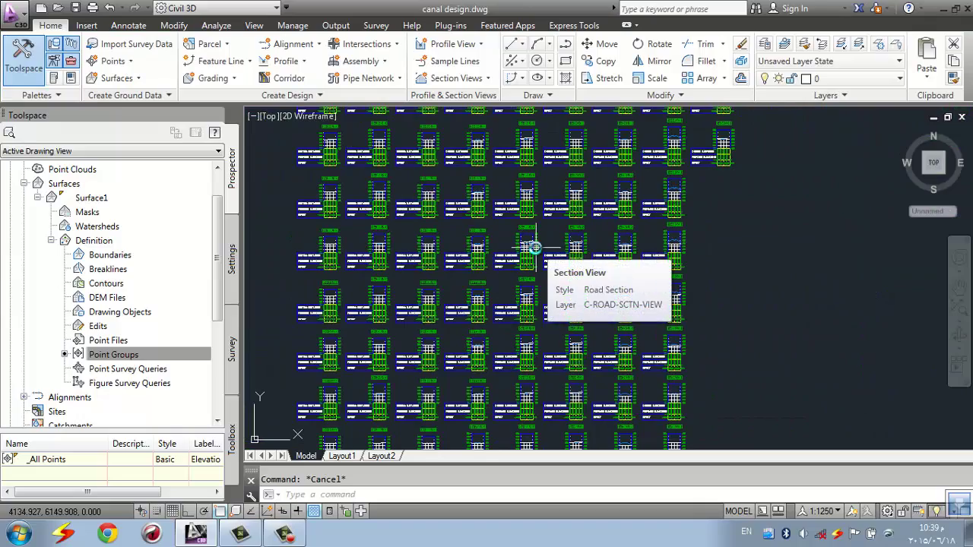
scroll(552, 220, "down", 6)
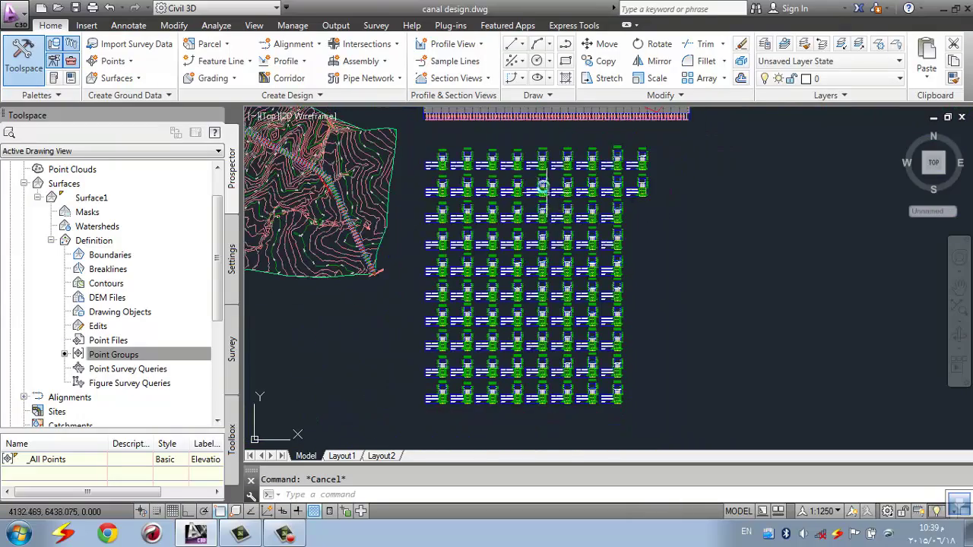
scroll(502, 190, "up", 4)
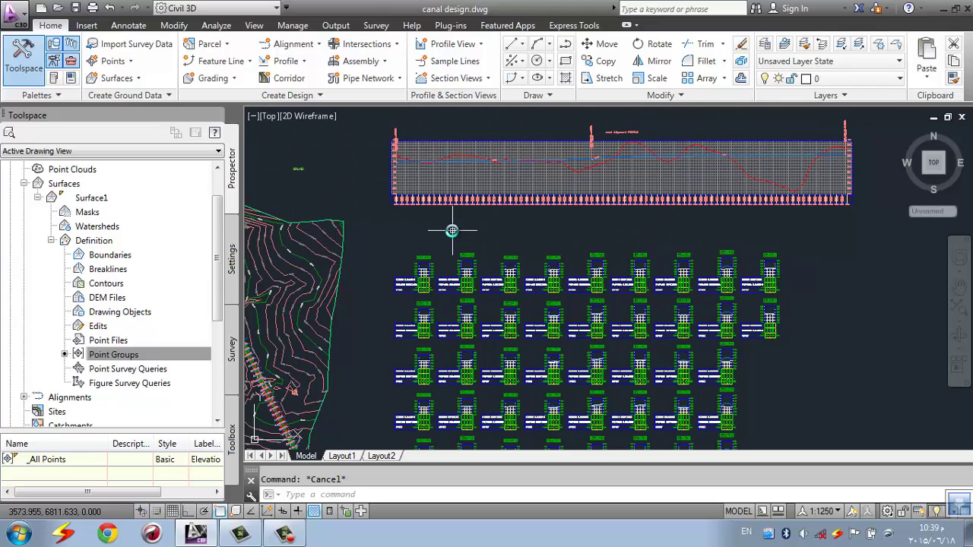
middle_click_drag(402, 330, 432, 320)
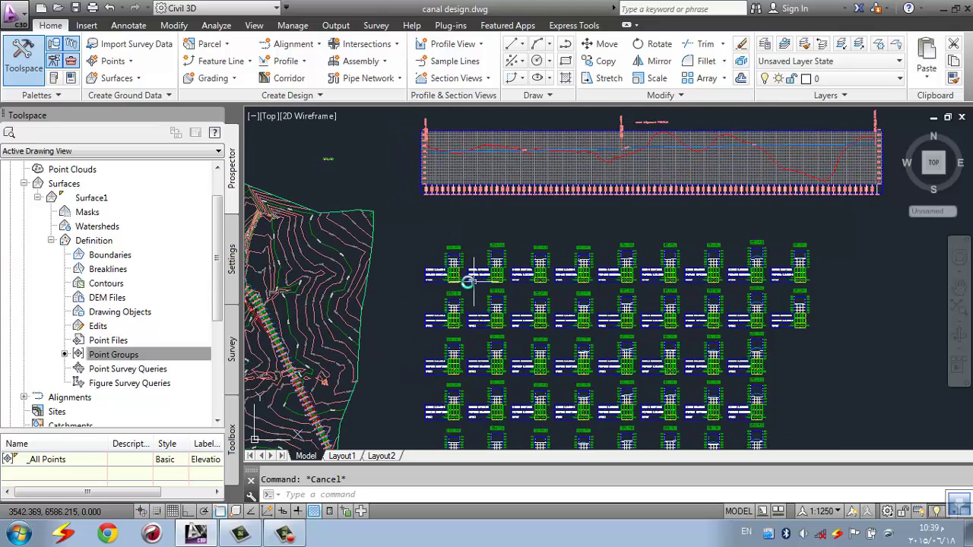
mouse_move(447, 243)
middle_mouse_down()
mouse_move(504, 235)
mouse_move(529, 253)
mouse_move(590, 241)
middle_mouse_up()
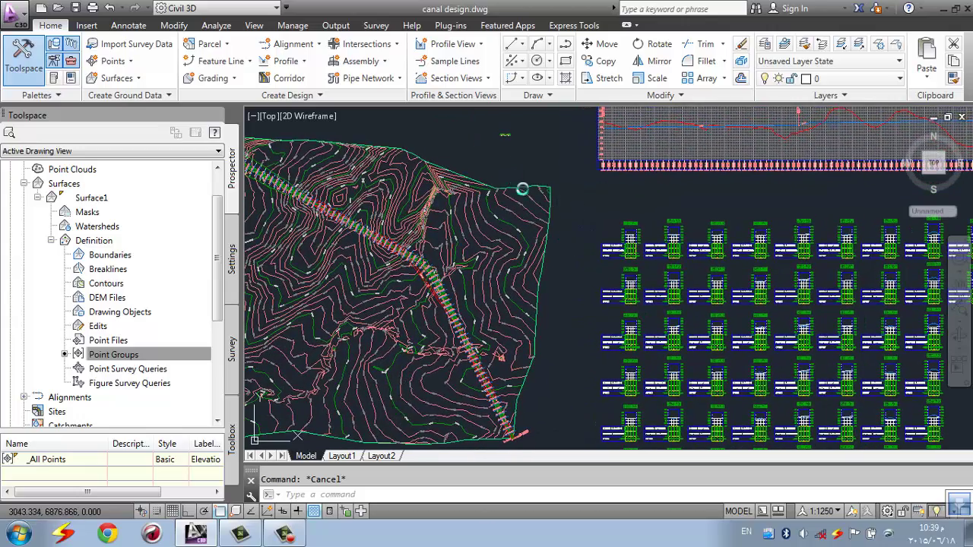
scroll(434, 211, "down", 2)
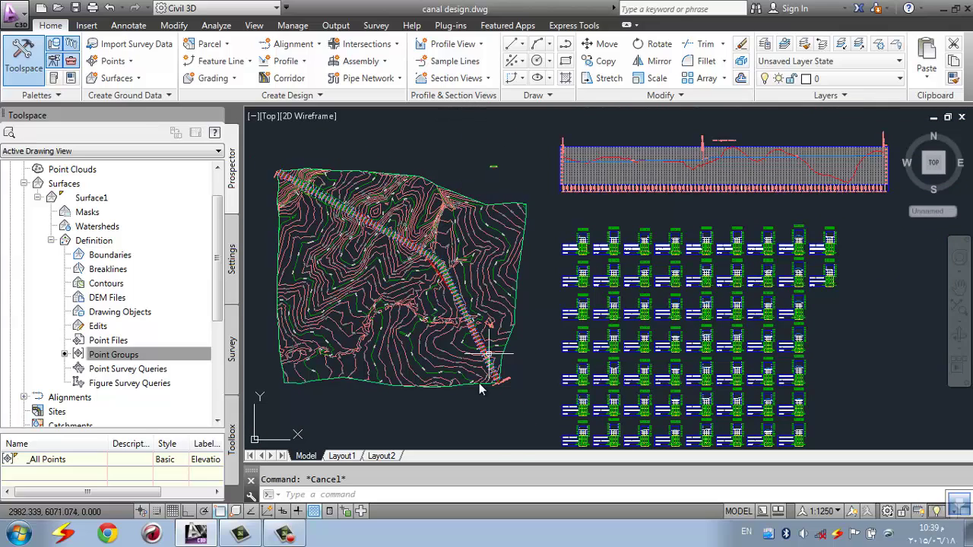
left_click(284, 537)
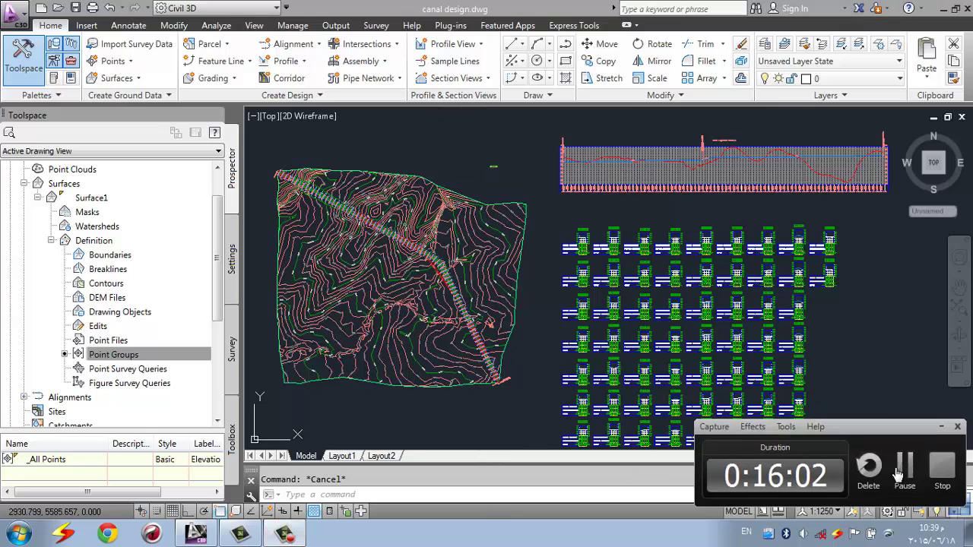
left_click(525, 164)
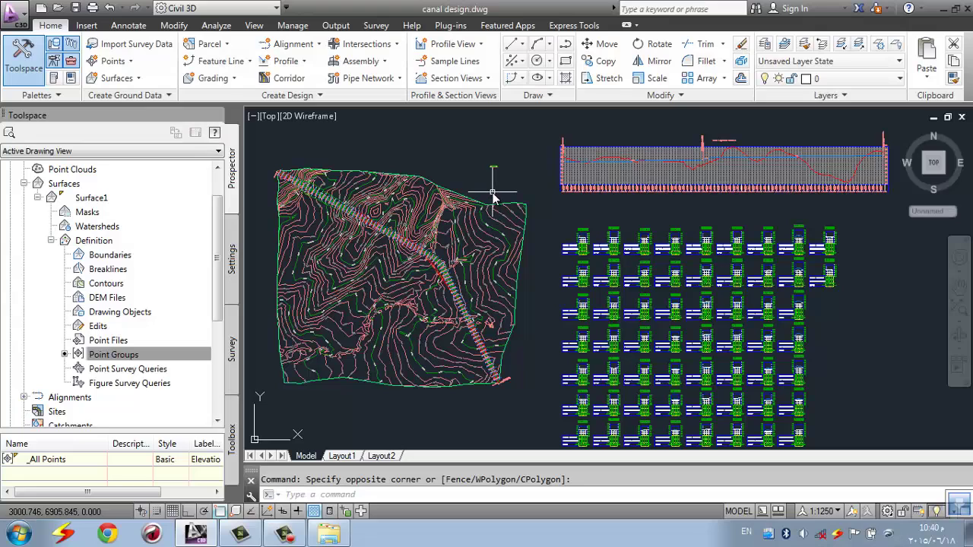
scroll(493, 163, "up", 2)
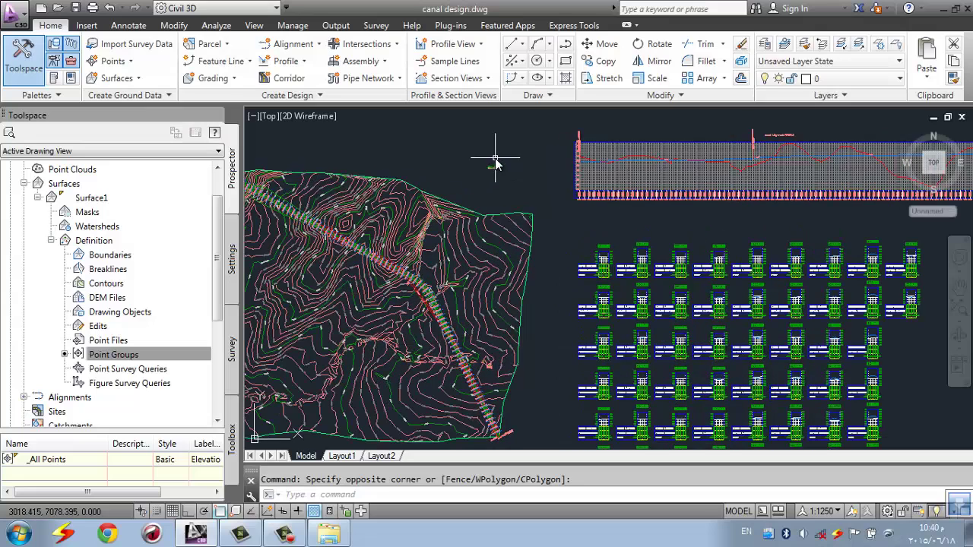
Create a corridor surface in the properties of Corridor canal and add Links data with the Datum code to it
scroll(126, 342, "down", 3)
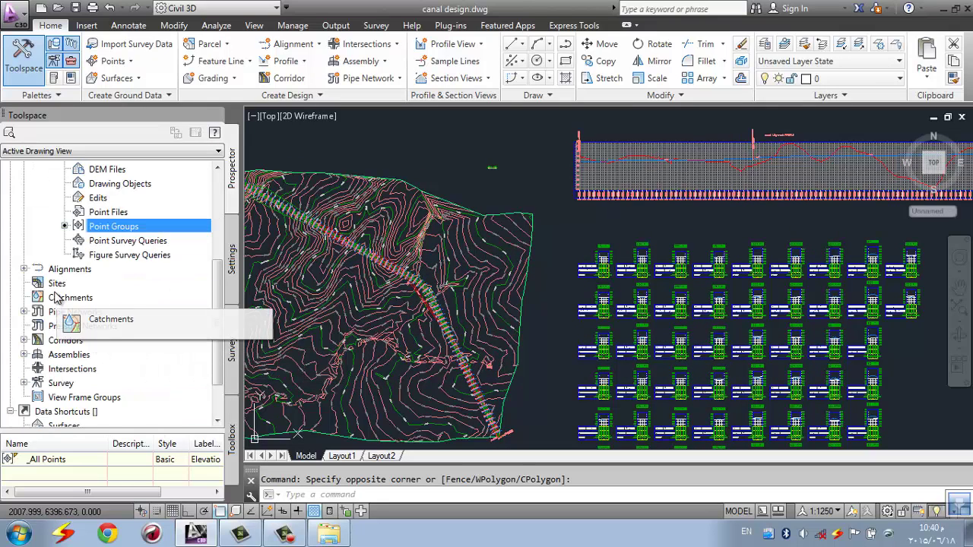
left_click(24, 340)
left_click(77, 355)
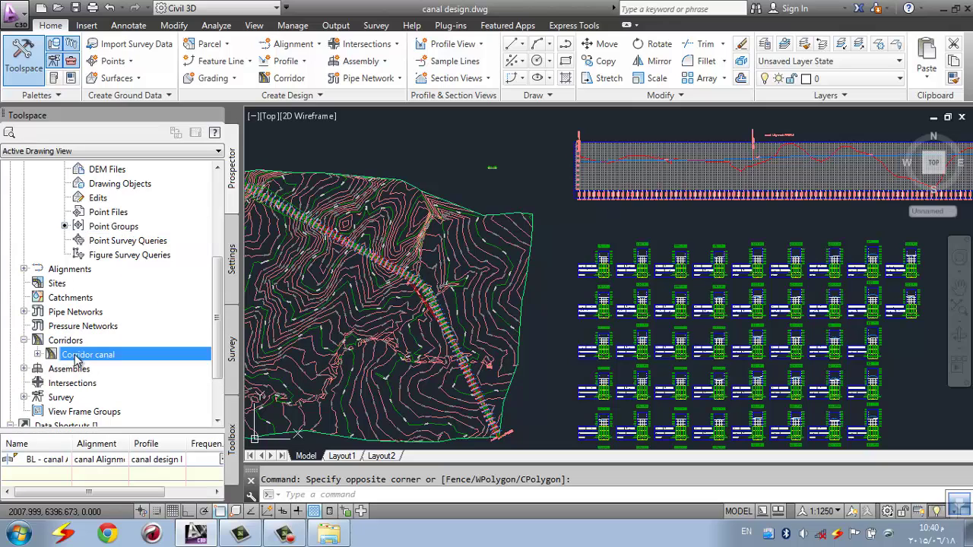
right_click(76, 356)
left_click(149, 166)
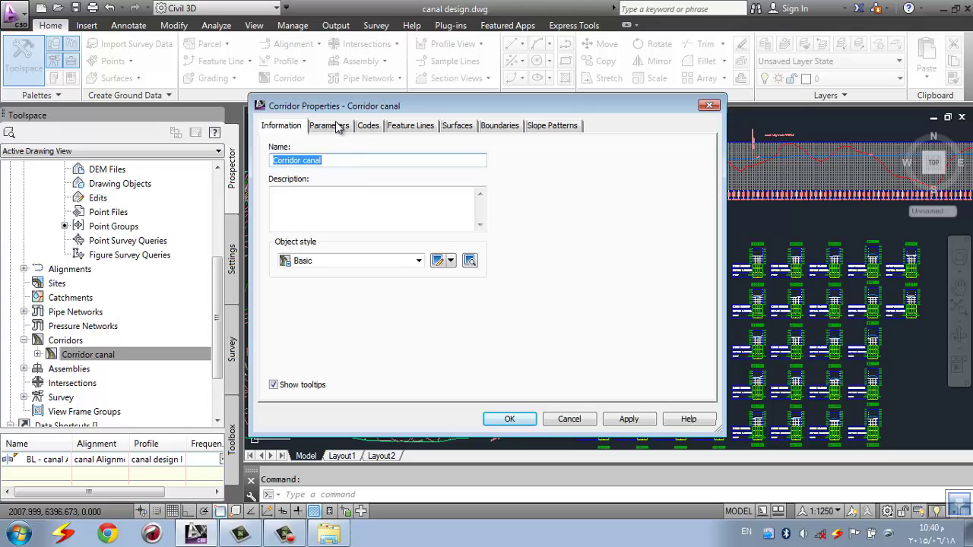
left_click(339, 126)
left_click(375, 128)
left_click(403, 126)
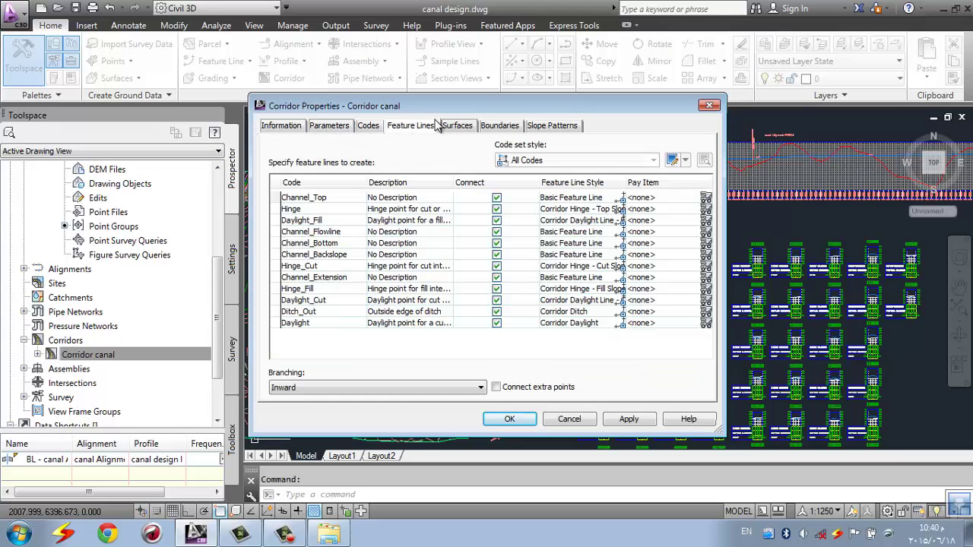
left_click(454, 127)
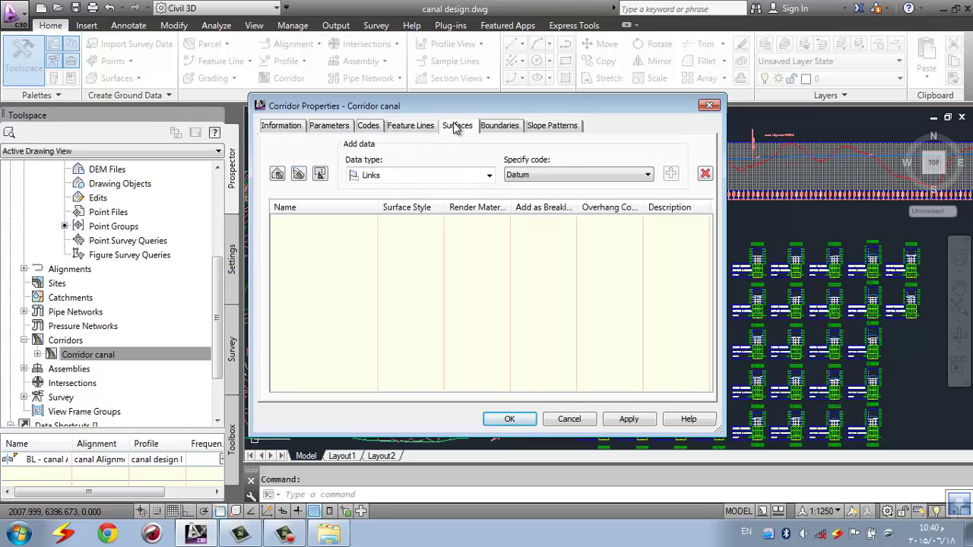
left_click(278, 174)
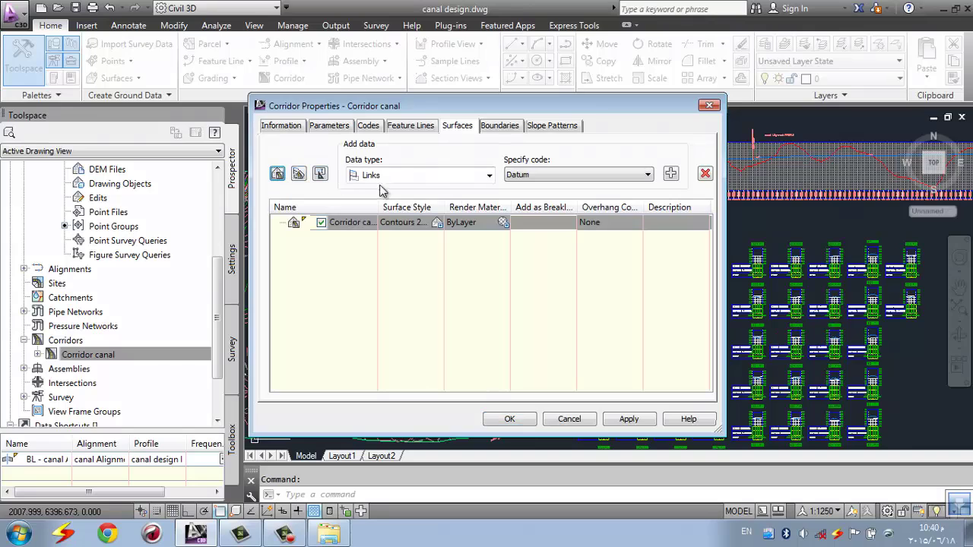
left_click(533, 177)
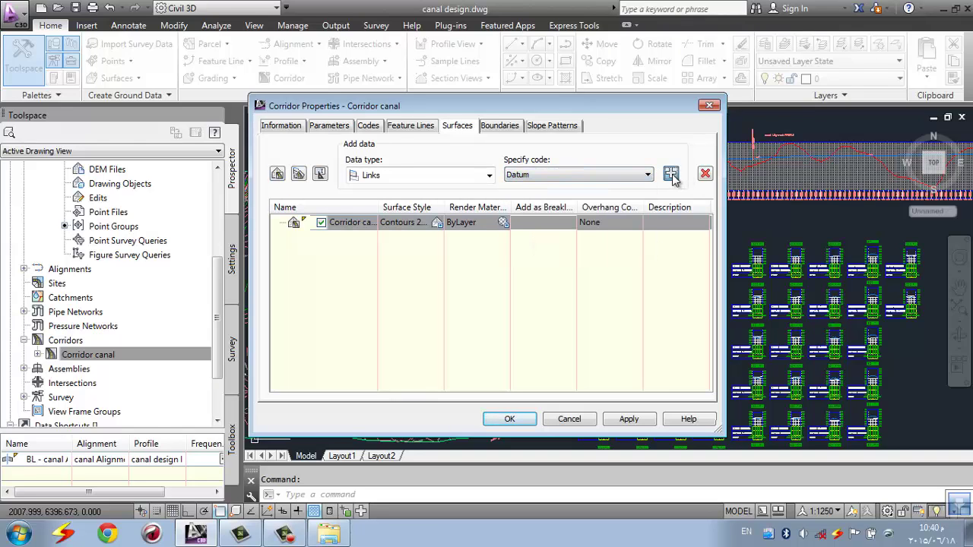
left_click(671, 175)
Add the Daylight feature lines automatically as the outside boundary of the new corridor surface and rebuild the corridor
left_click(507, 127)
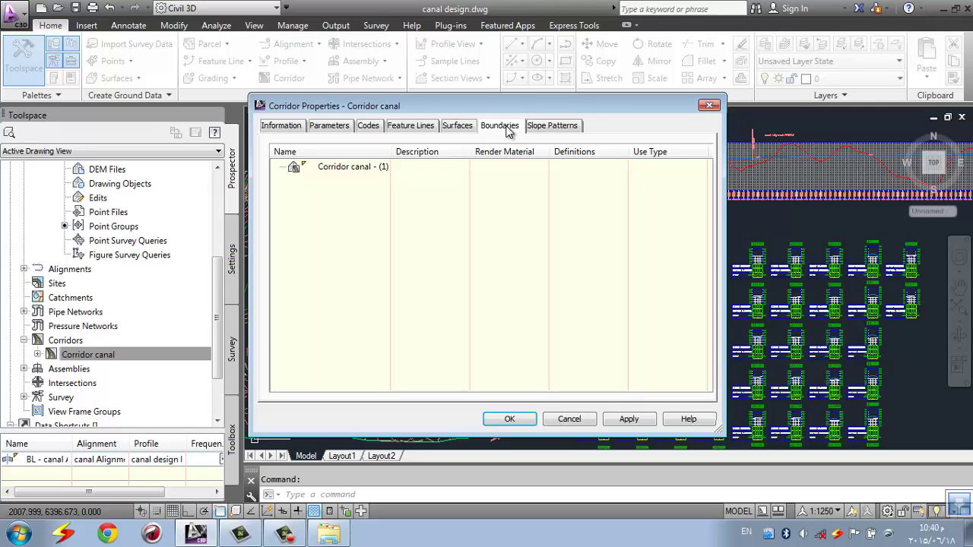
left_click(359, 171)
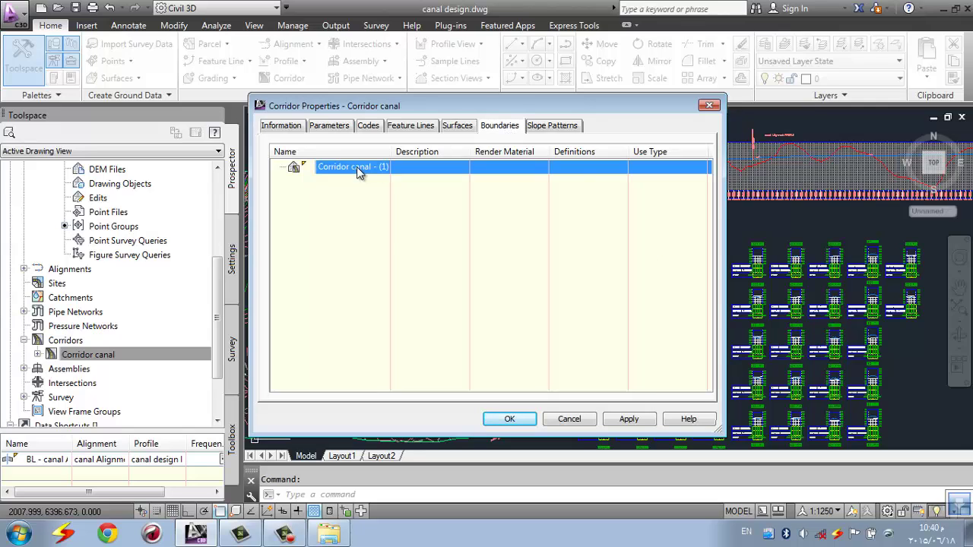
right_click(359, 171)
mouse_move(483, 190)
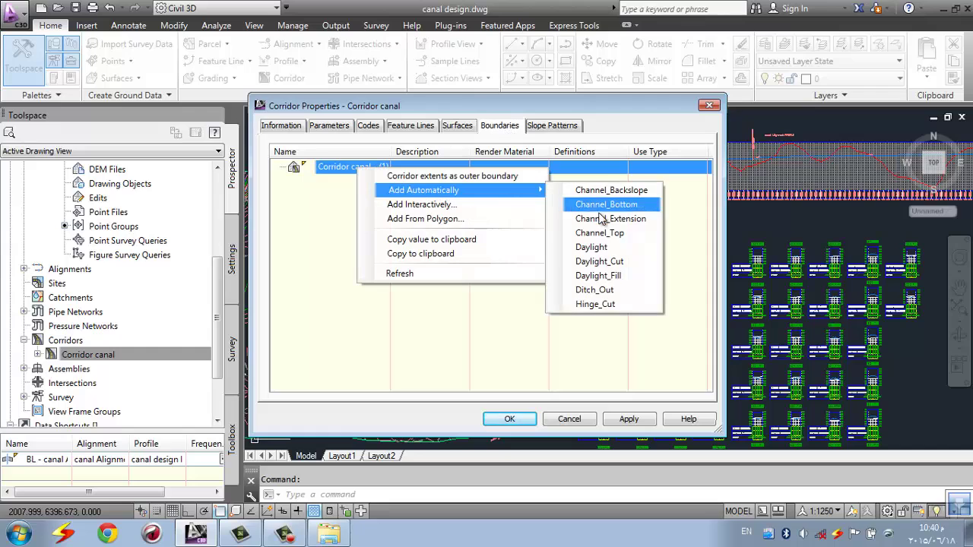
left_click(597, 247)
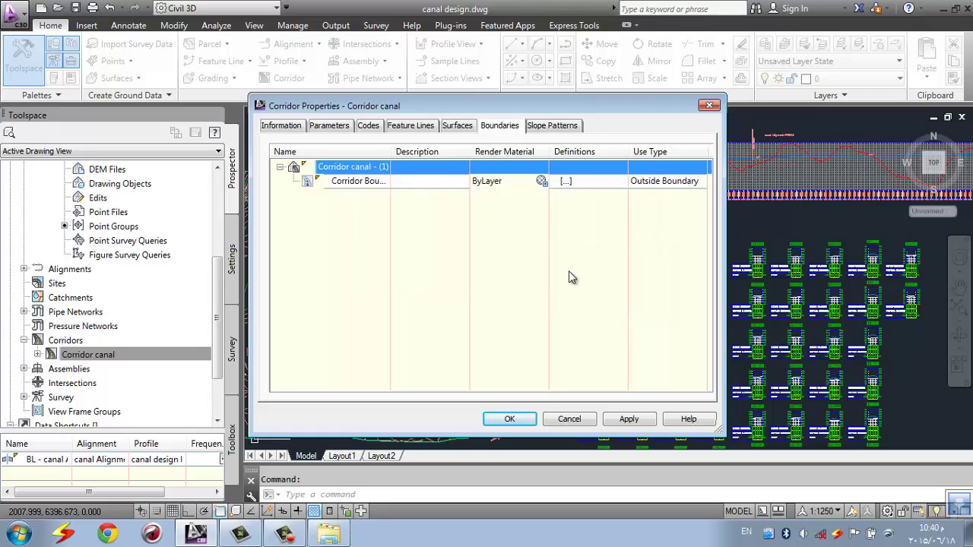
left_click(509, 420)
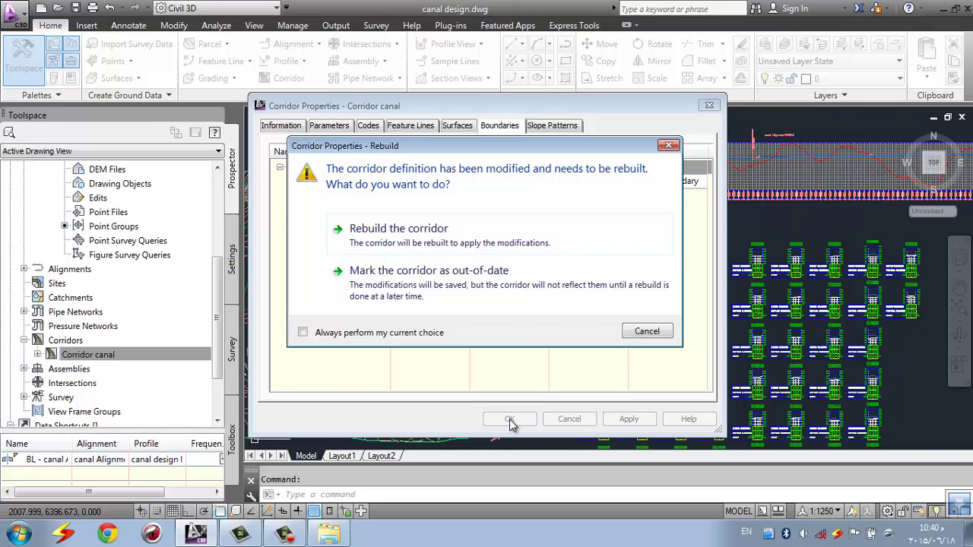
left_click(474, 245)
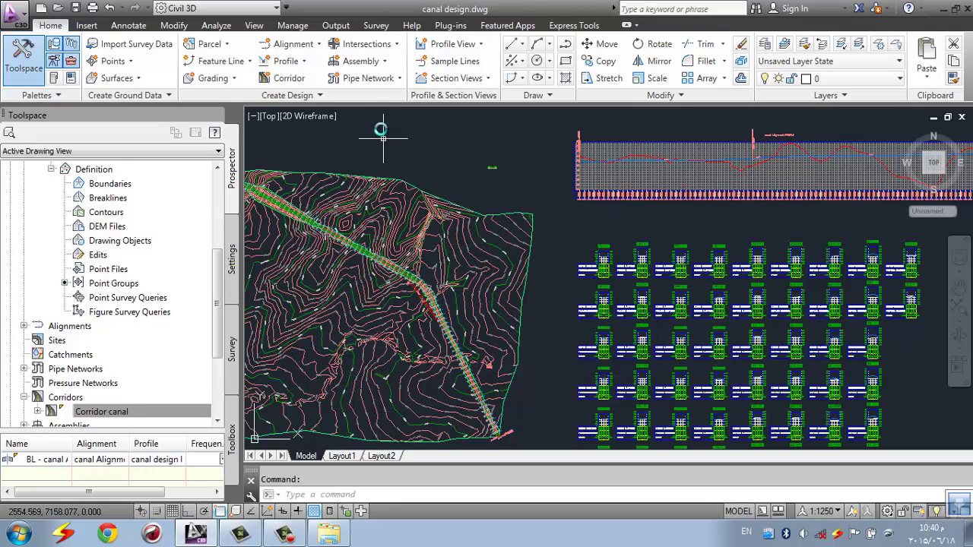
Add the corridor canal surface to the sampled section sources of the SL Collection group on canal Alignment, and exit the sample line tools
left_click(453, 61)
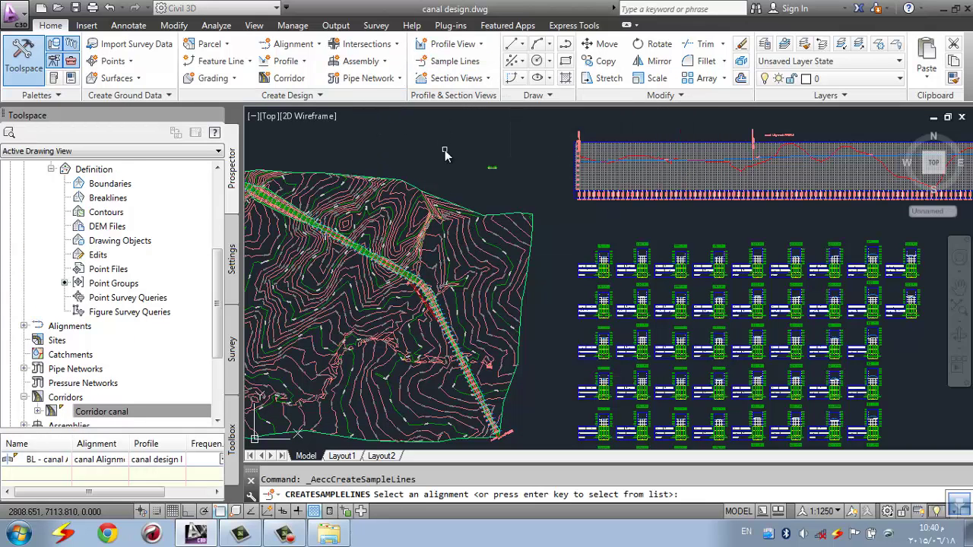
key("Return")
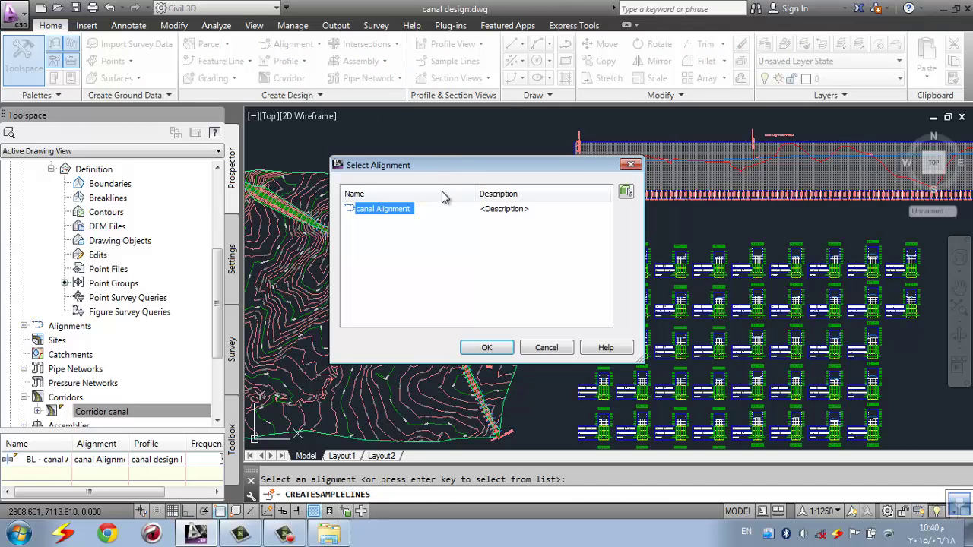
left_click(486, 348)
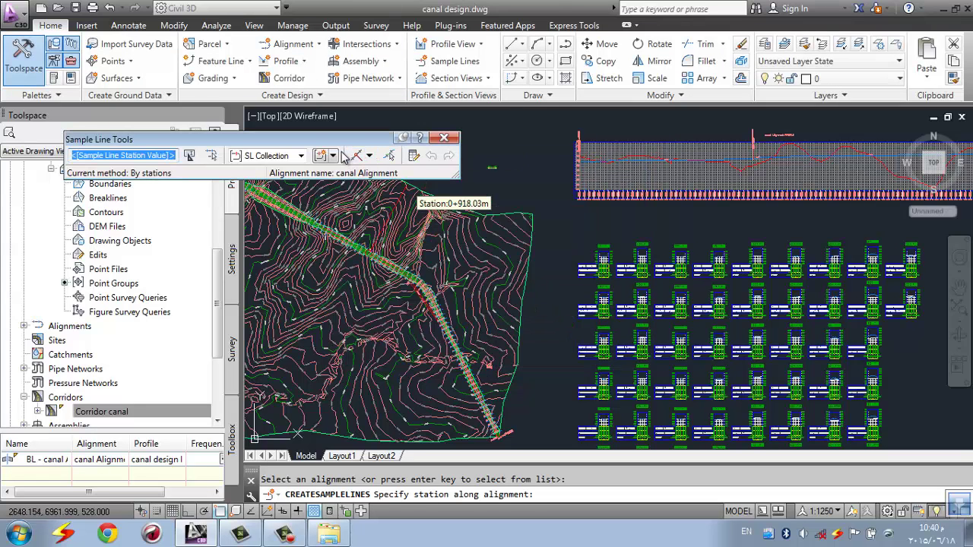
left_click(335, 155)
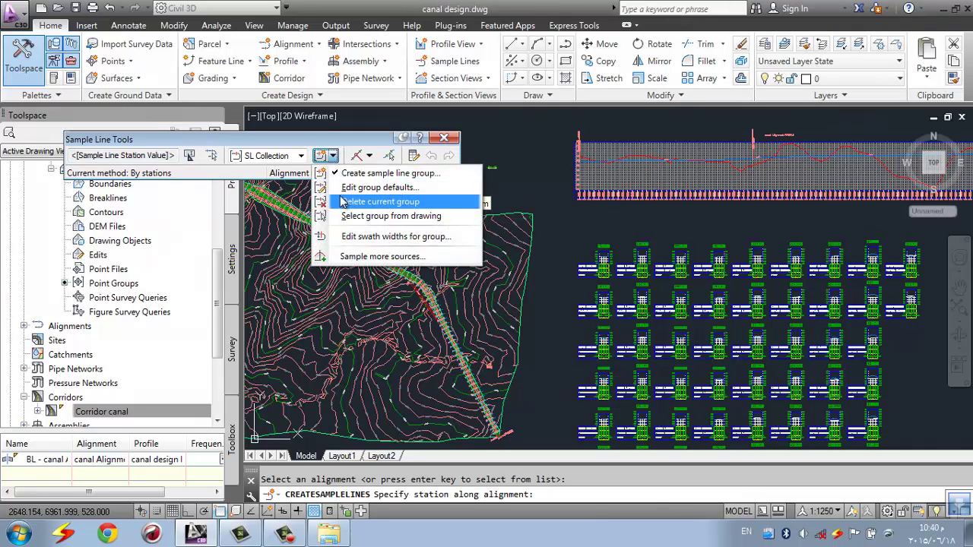
left_click(369, 256)
left_click(307, 217)
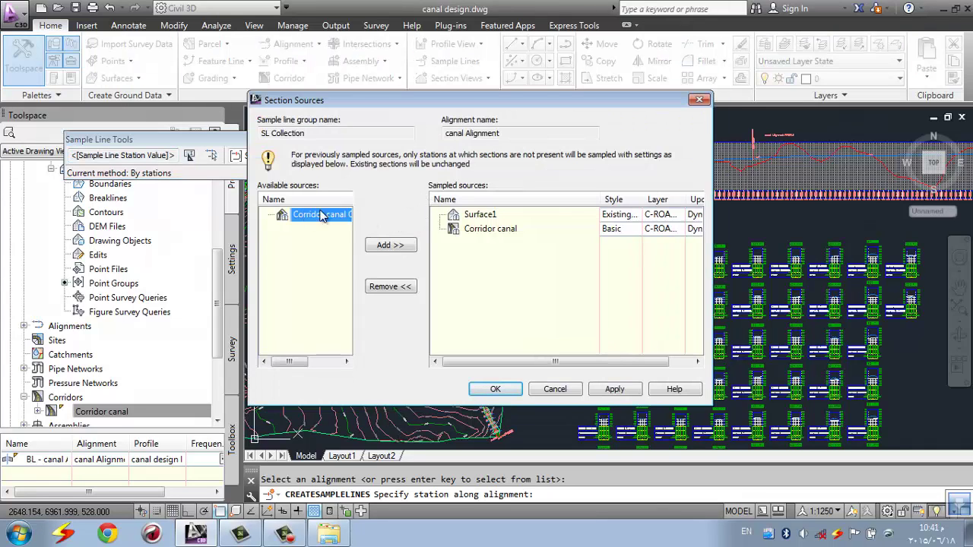
left_click(388, 244)
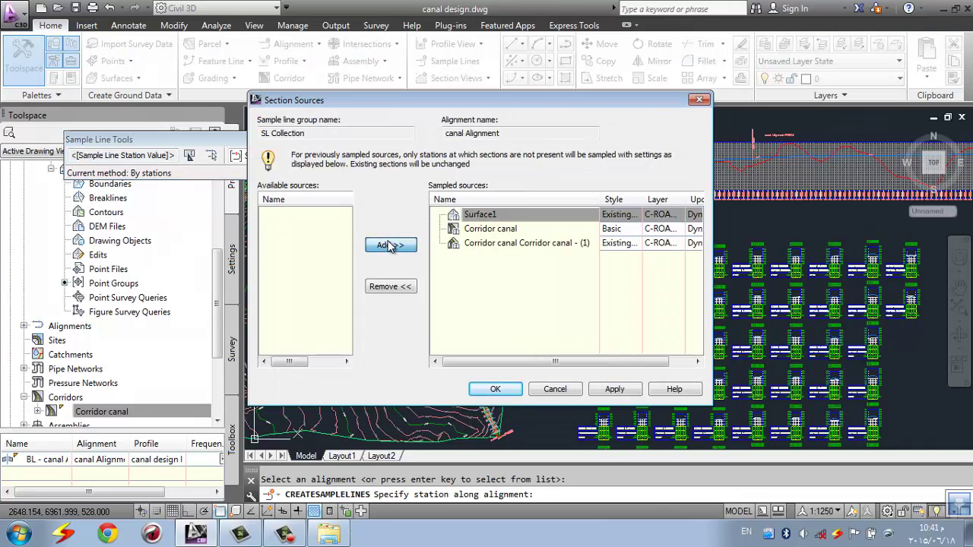
left_click(496, 389)
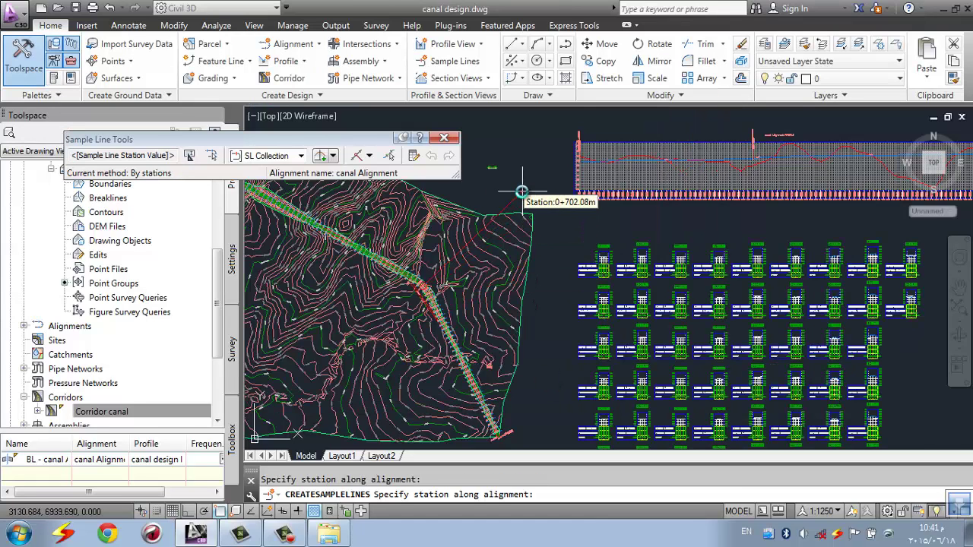
left_click(449, 178)
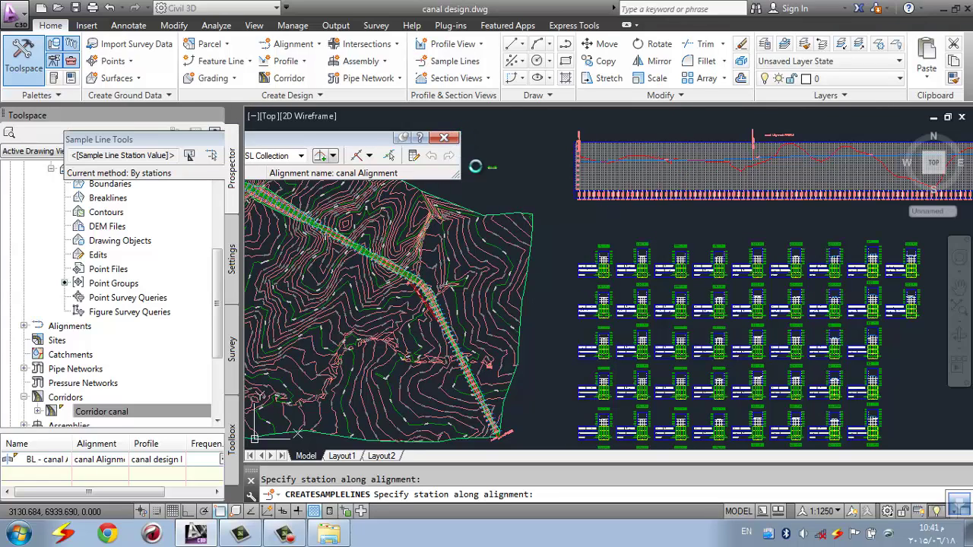
key("Escape")
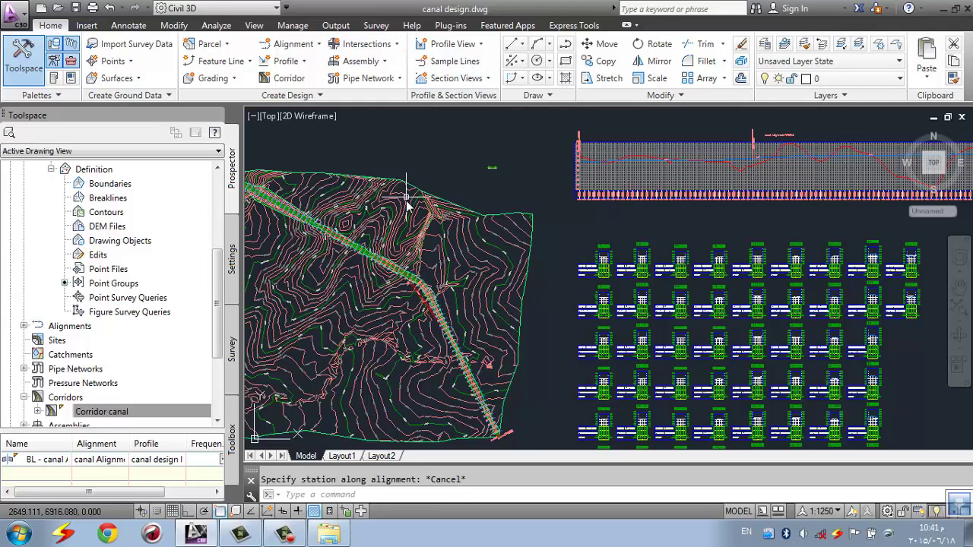
Start Compute Materials for the SL Collection sample line group
scroll(557, 244, "up", 2)
scroll(380, 182, "down", 2)
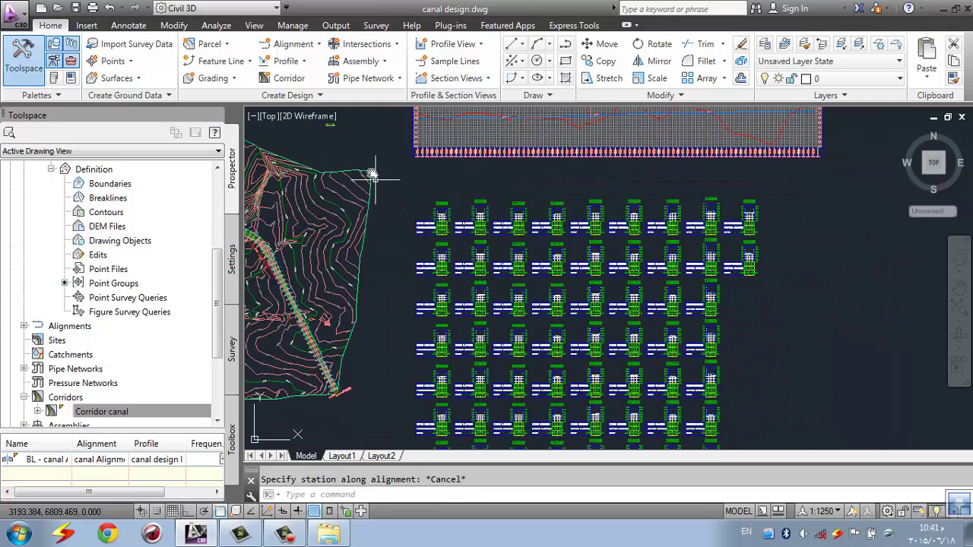
left_click(86, 25)
left_click(128, 25)
left_click(174, 25)
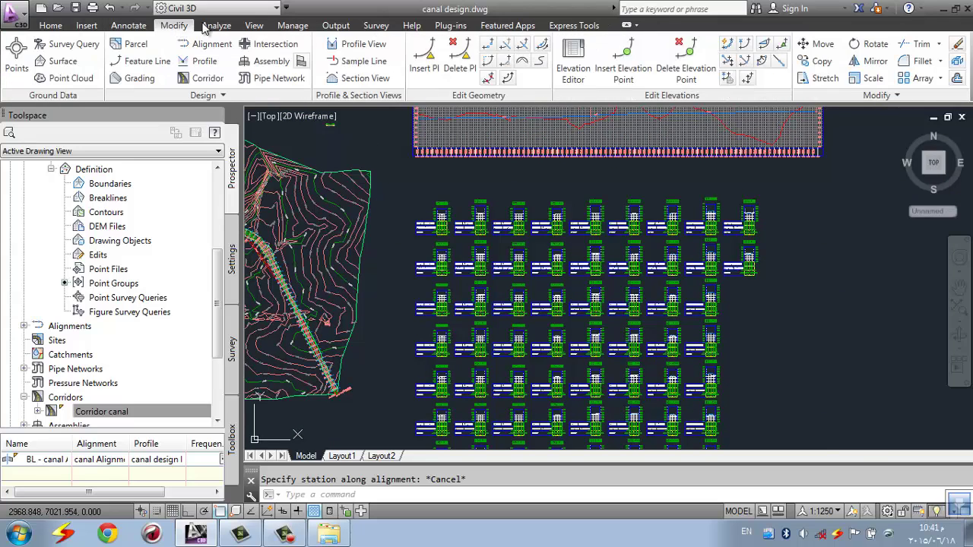
left_click(207, 25)
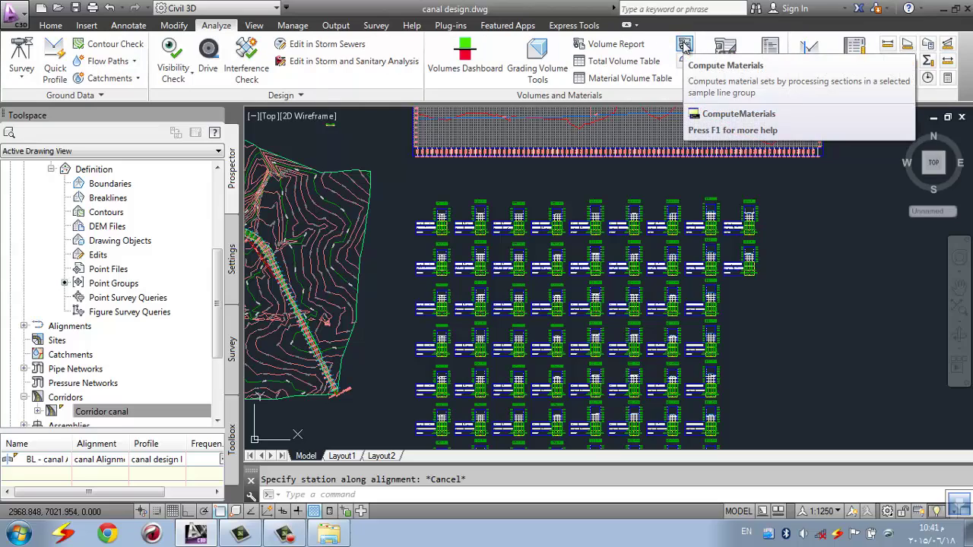
left_click(685, 48)
left_click(505, 242)
left_click(498, 255)
left_click(485, 280)
left_click(445, 288)
left_click(434, 308)
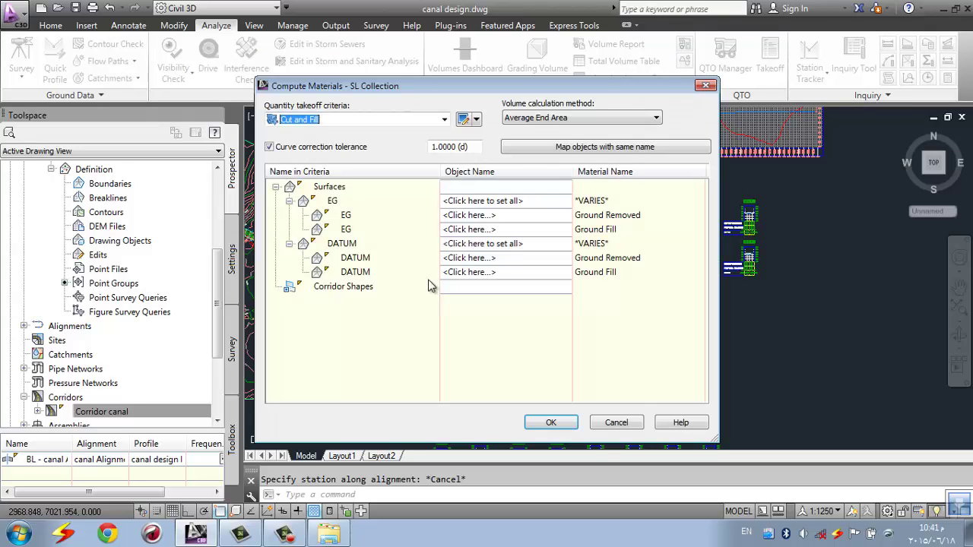
Compute materials with the Earthworks criteria, mapping Existing Ground to Surface1 and Datum to the Corridor canal - (1) surface
left_click(314, 122)
left_click(317, 148)
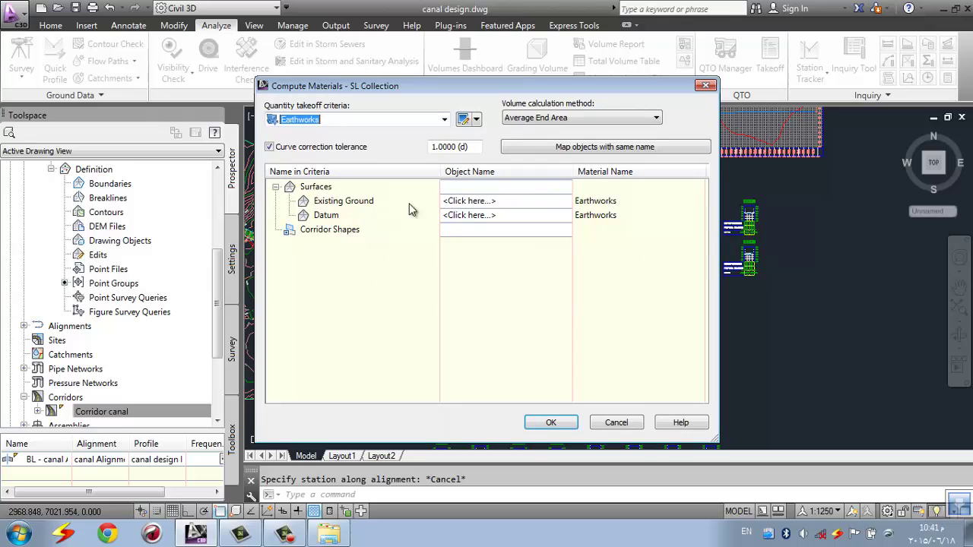
left_click(472, 202)
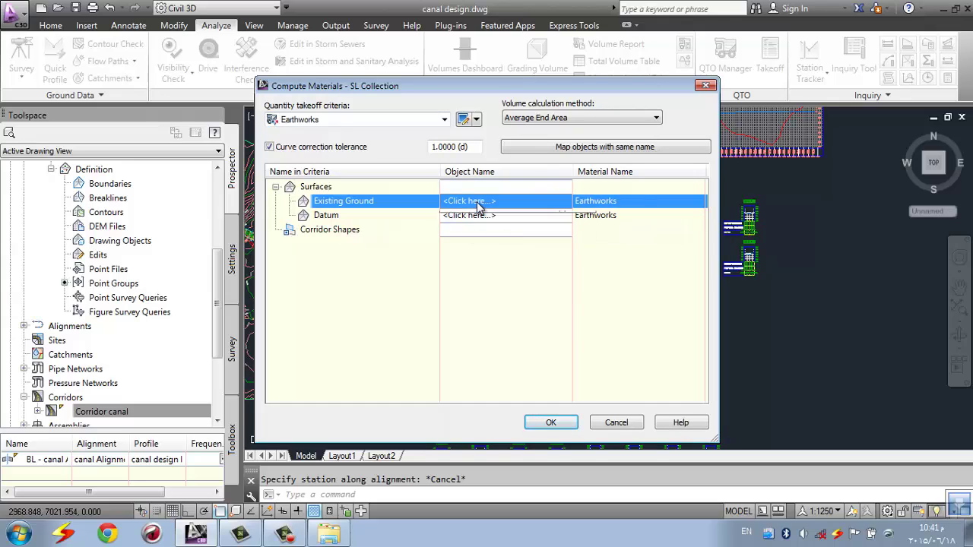
left_click(475, 219)
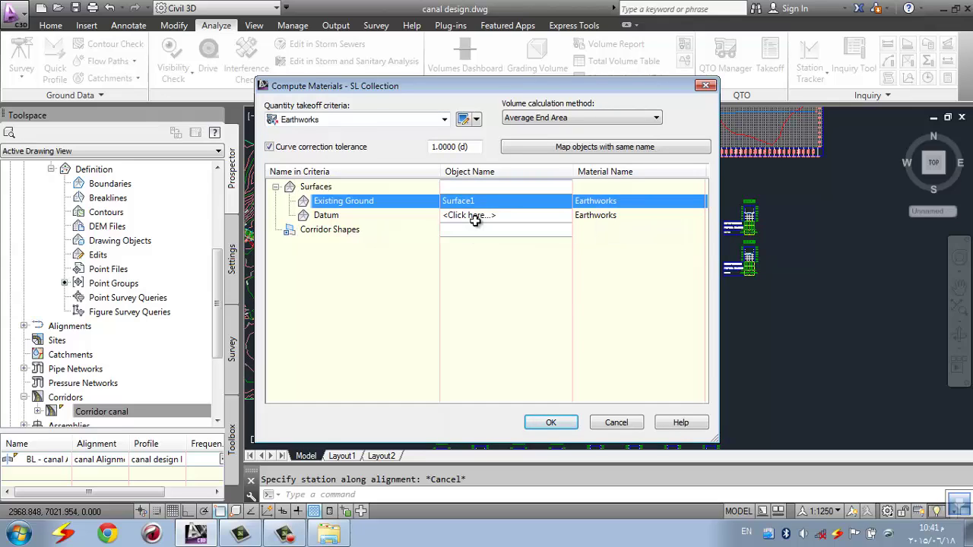
left_click(471, 217)
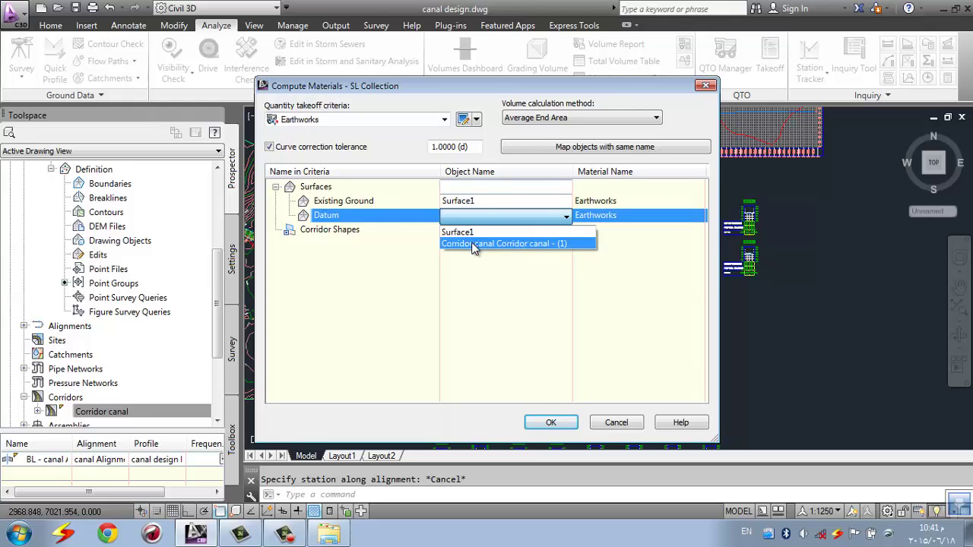
left_click(475, 244)
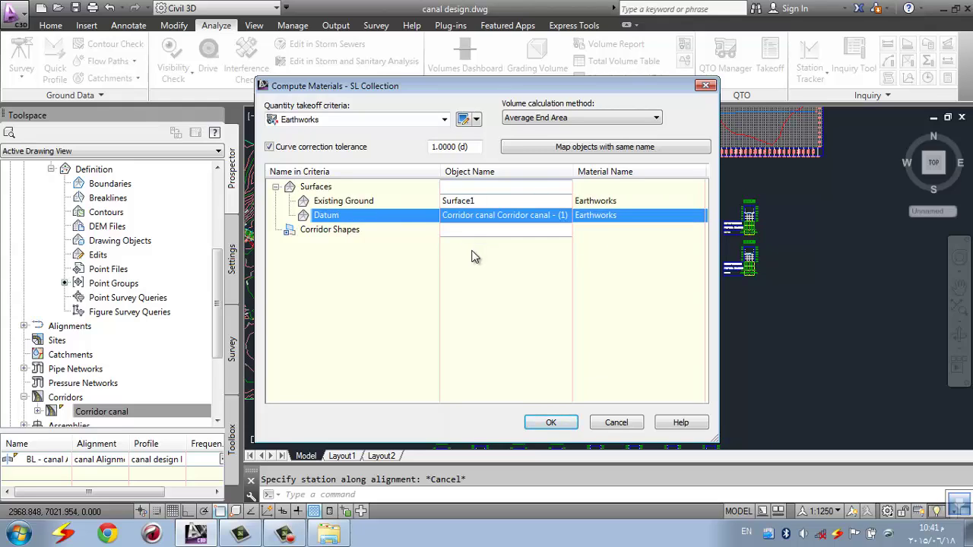
left_click(552, 423)
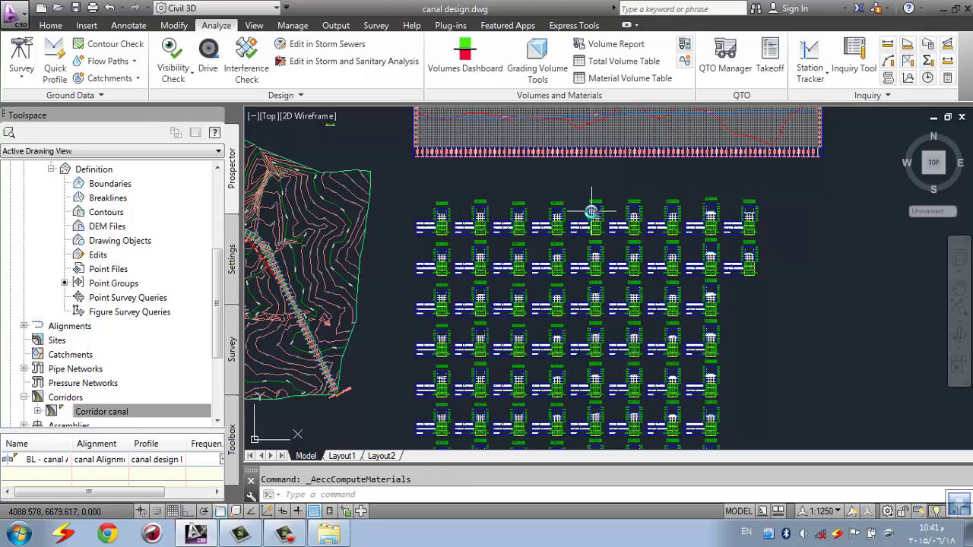
Create a split Cut and Fill total volume table for canal Alignment, SL Collection and Material List - (1), placed below the contour plan
left_click(622, 62)
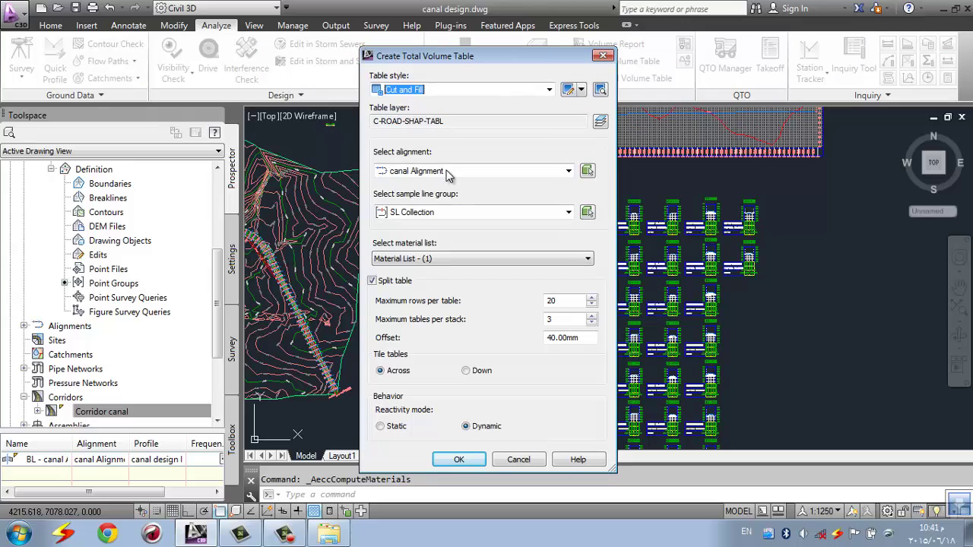
left_click(447, 172)
left_click(448, 187)
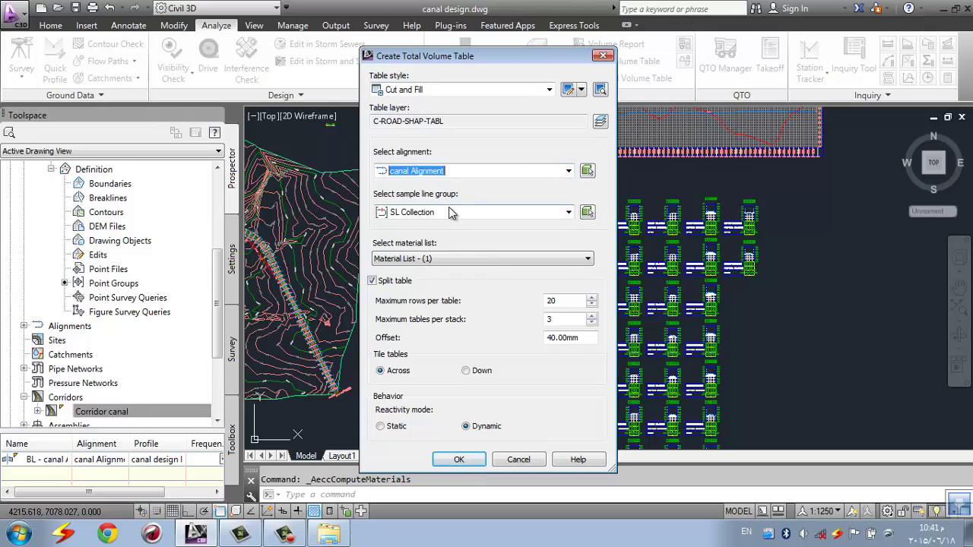
left_click(447, 260)
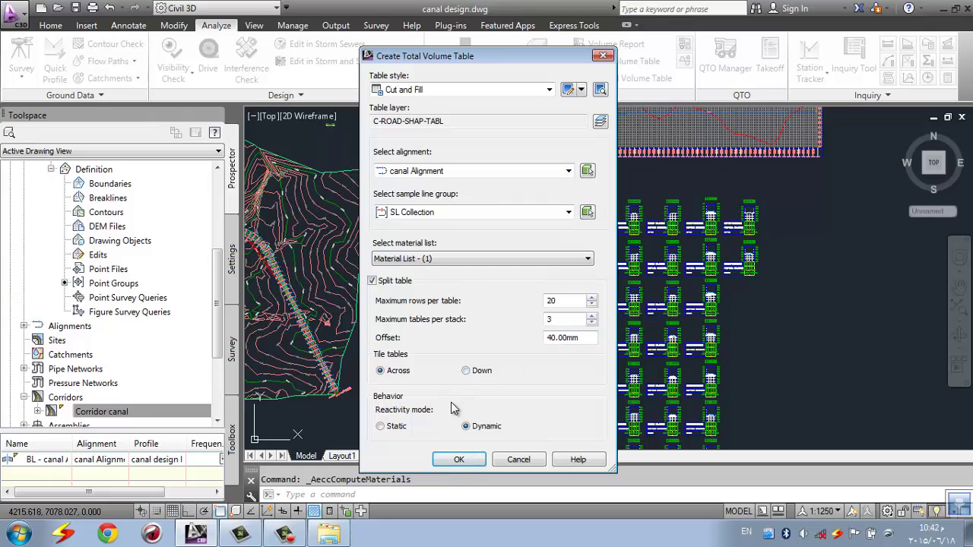
left_click(462, 459)
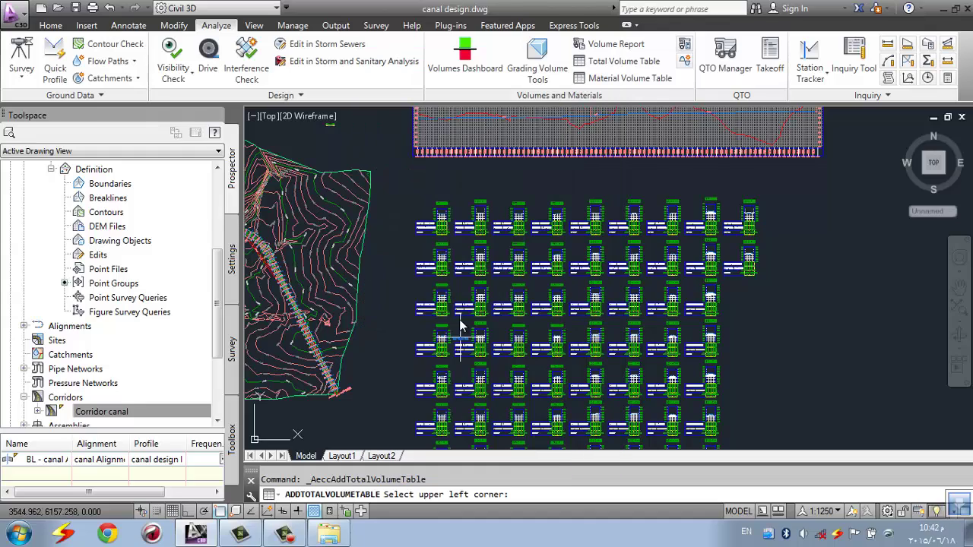
scroll(404, 221, "down", 1)
scroll(439, 327, "down", 2)
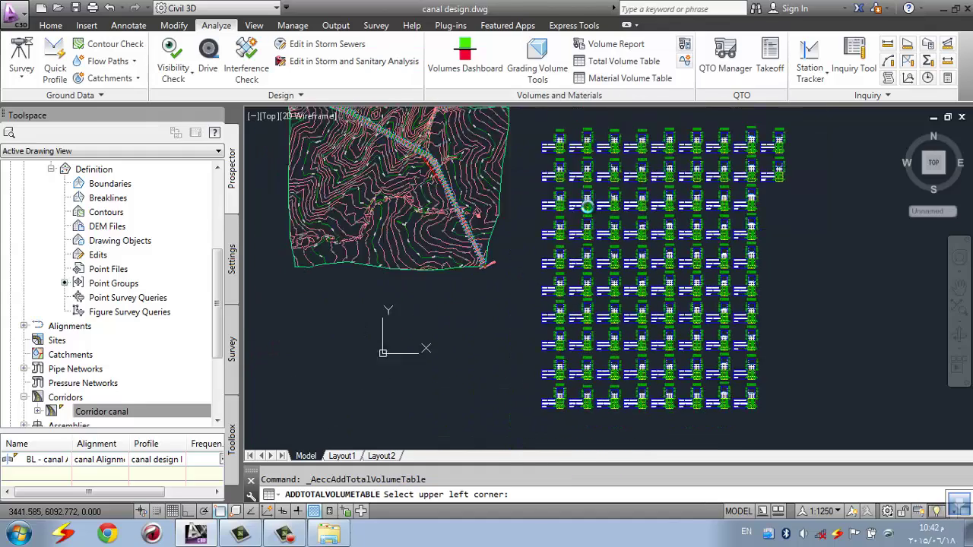
left_click(410, 270)
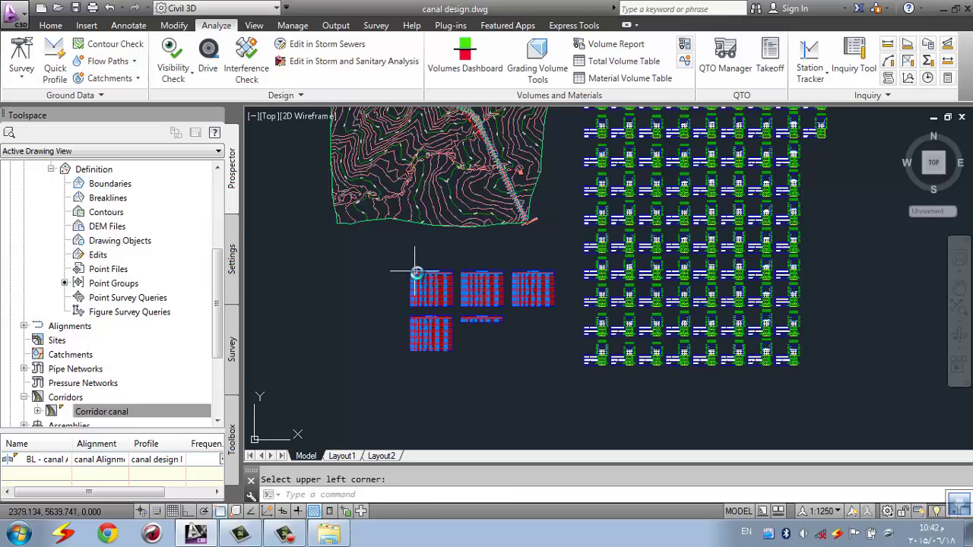
Examine the total volume tables, checking stations, cut and fill areas and cumulative volumes through to the last table
middle_click_drag(497, 304, 435, 277)
scroll(528, 247, "down", 1)
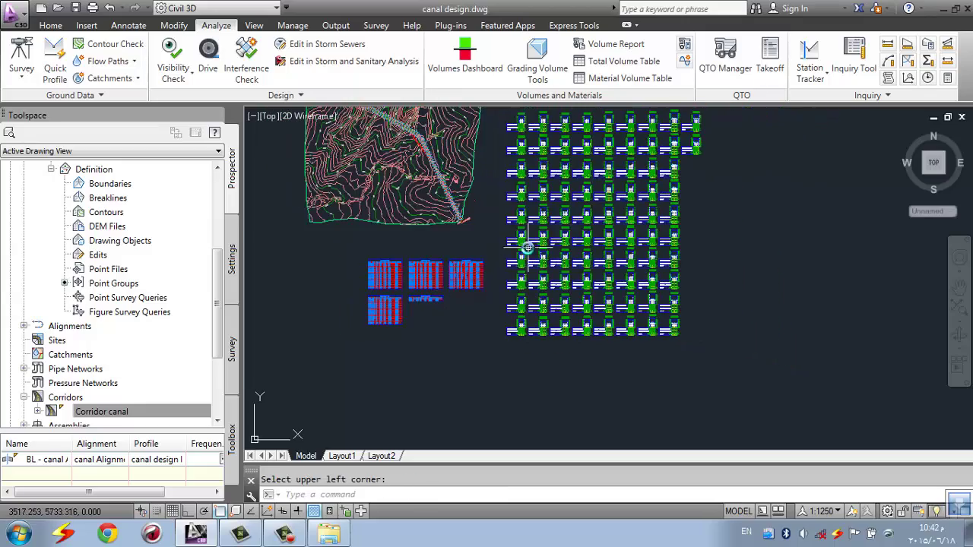
scroll(568, 228, "down", 2)
scroll(469, 279, "up", 2)
scroll(355, 235, "up", 4)
scroll(440, 217, "up", 2)
scroll(449, 190, "up", 2)
scroll(373, 157, "up", 2)
scroll(373, 158, "up", 1)
scroll(454, 198, "down", 1)
scroll(456, 244, "up", 1)
scroll(351, 261, "up", 2)
middle_click_drag(594, 313, 460, 245)
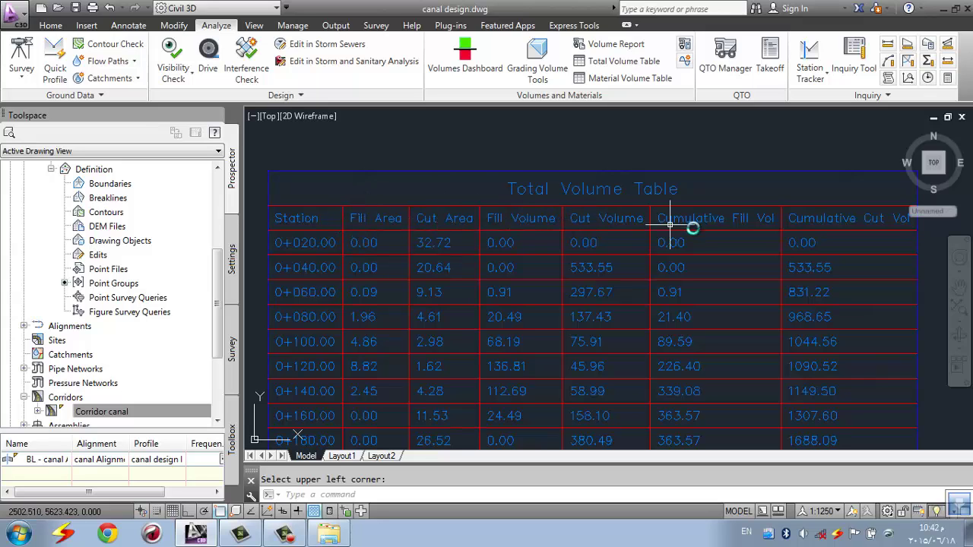
scroll(465, 187, "down", 1)
scroll(464, 186, "down", 3)
scroll(354, 330, "up", 1)
scroll(378, 200, "up", 1)
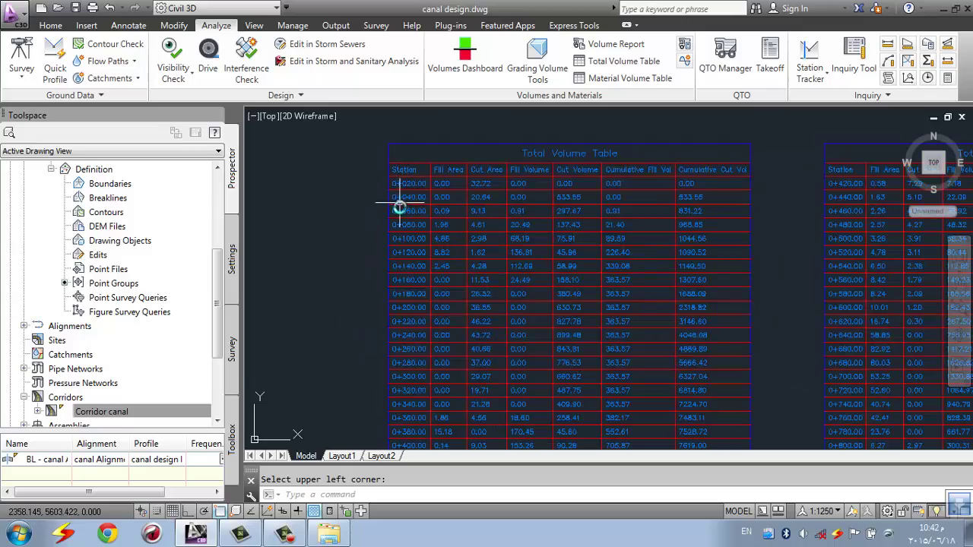
scroll(337, 213, "down", 3)
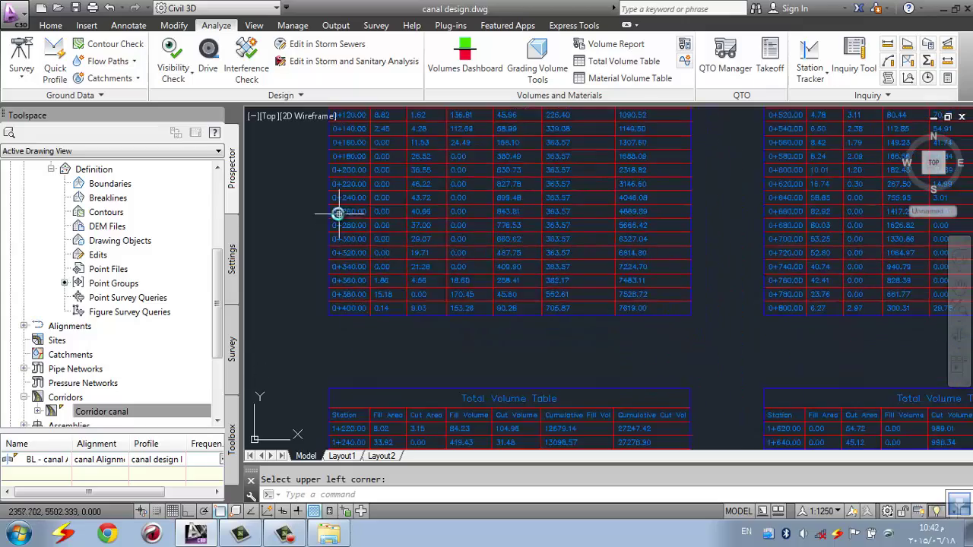
scroll(532, 272, "up", 3)
scroll(495, 313, "up", 2)
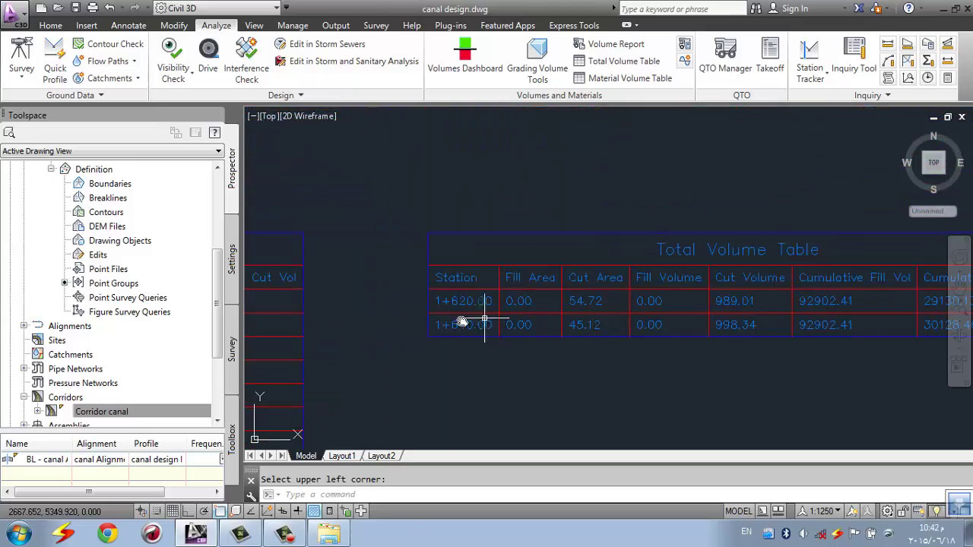
key("Escape")
left_click(464, 328)
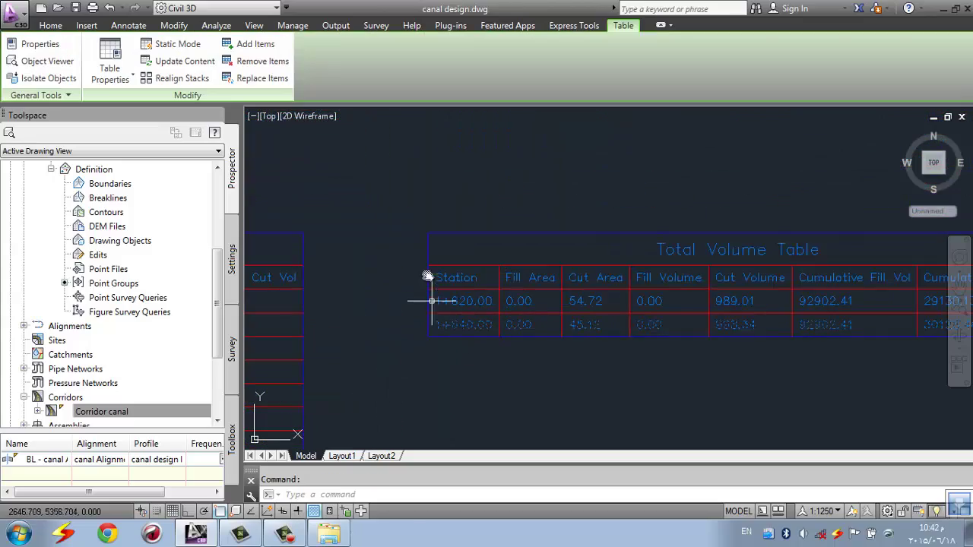
key("Escape")
scroll(403, 216, "down", 6)
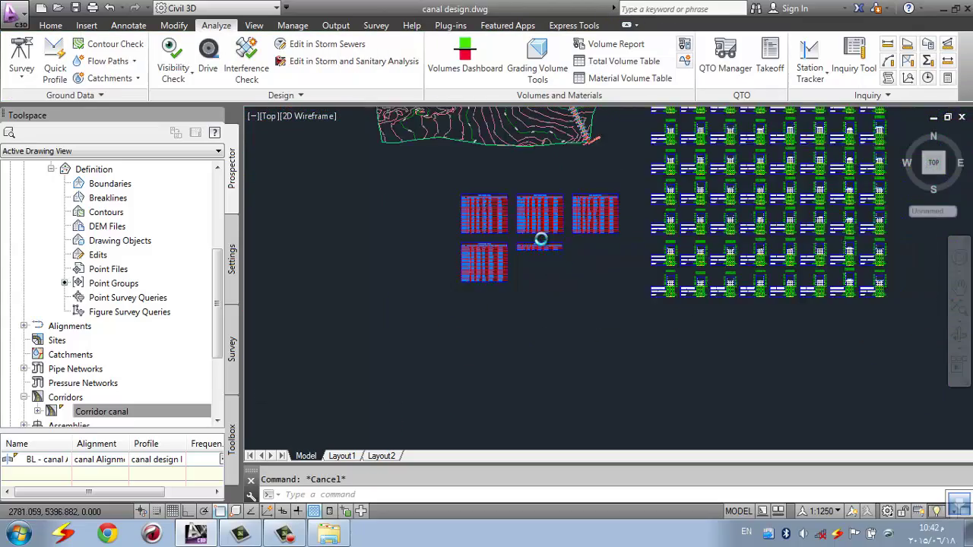
Open the properties of the canal Alignment profile view
scroll(615, 271, "down", 2)
scroll(612, 163, "up", 2)
middle_click_drag(622, 146, 623, 221)
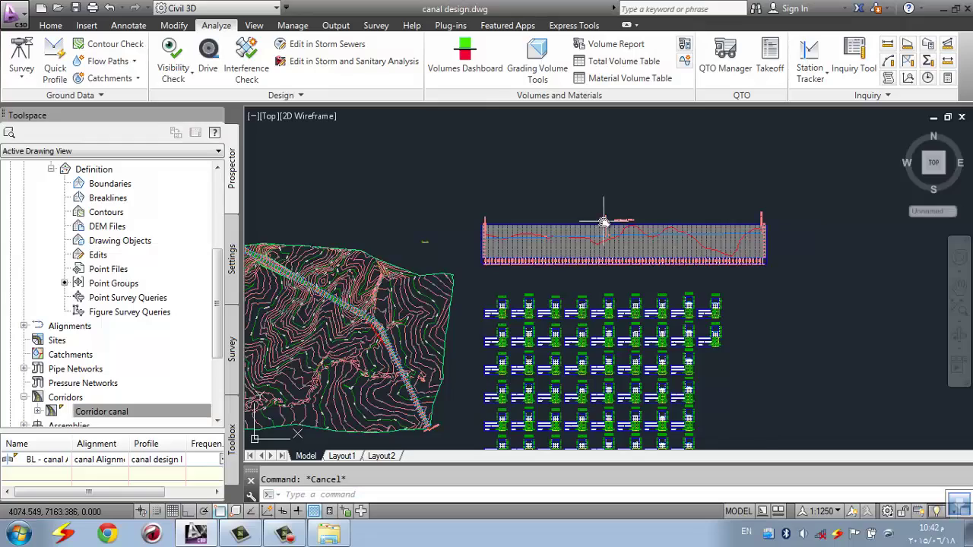
scroll(567, 272, "up", 1)
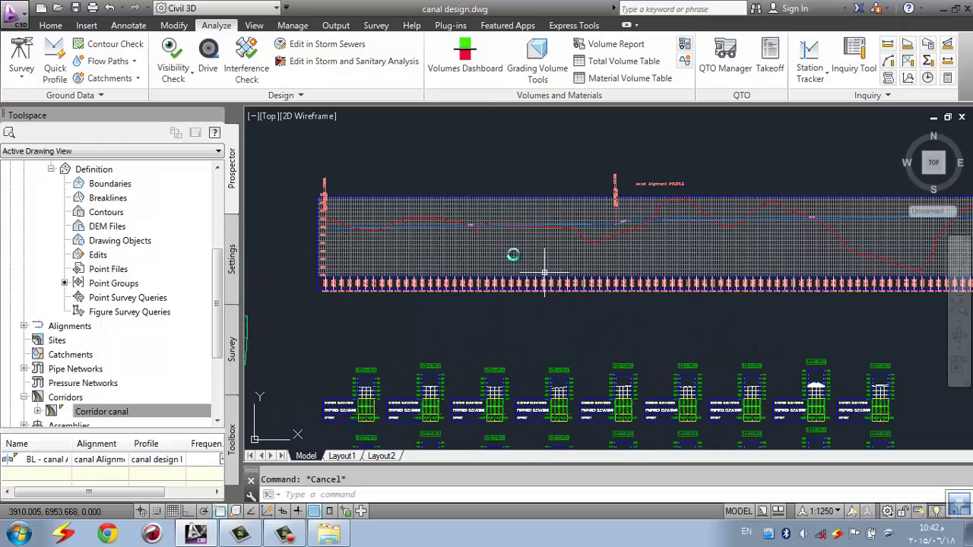
left_click(377, 267)
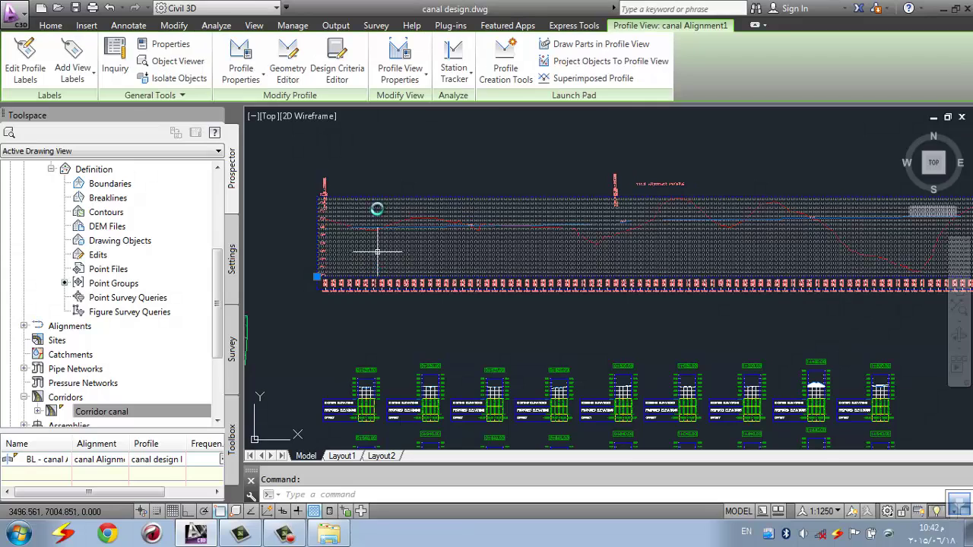
left_click(396, 59)
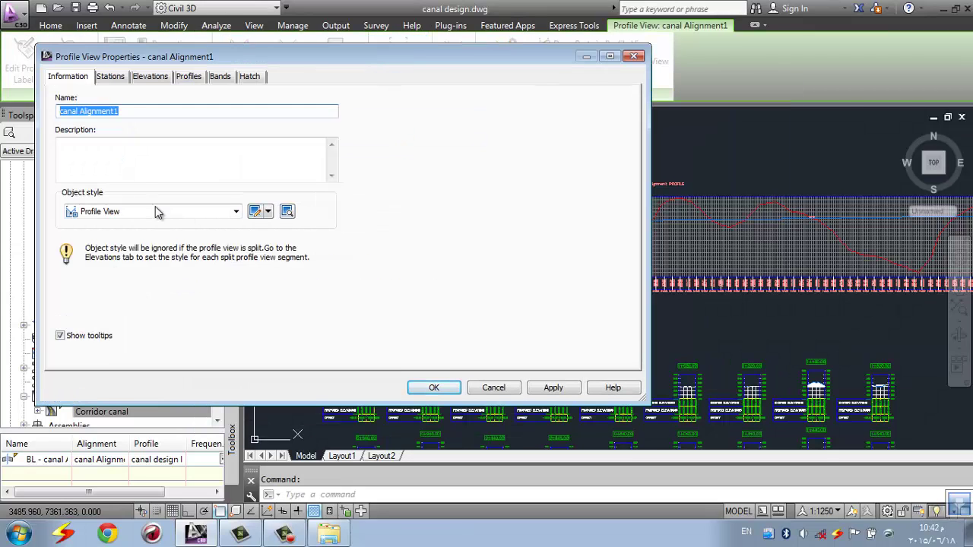
Review the Profile View style's graph, grid, title, axes, display and summary settings, and the band styles available for profile data
left_click(254, 212)
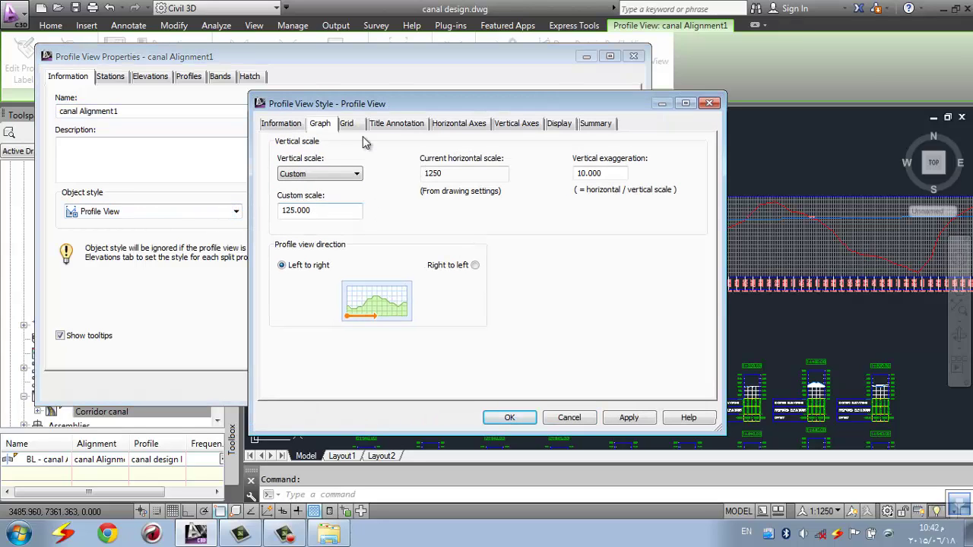
left_click(357, 126)
left_click(397, 125)
left_click(459, 125)
left_click(523, 125)
left_click(555, 125)
left_click(597, 124)
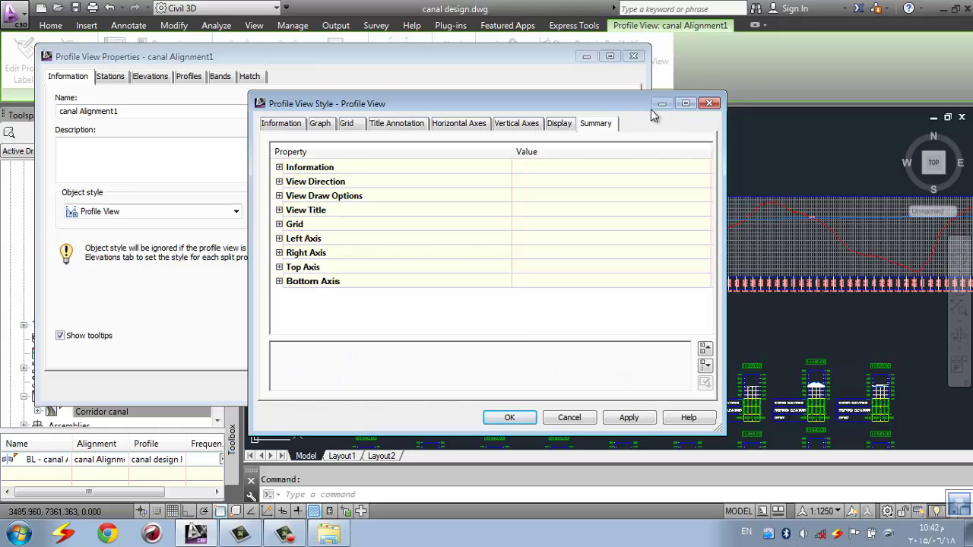
left_click(709, 103)
left_click(219, 77)
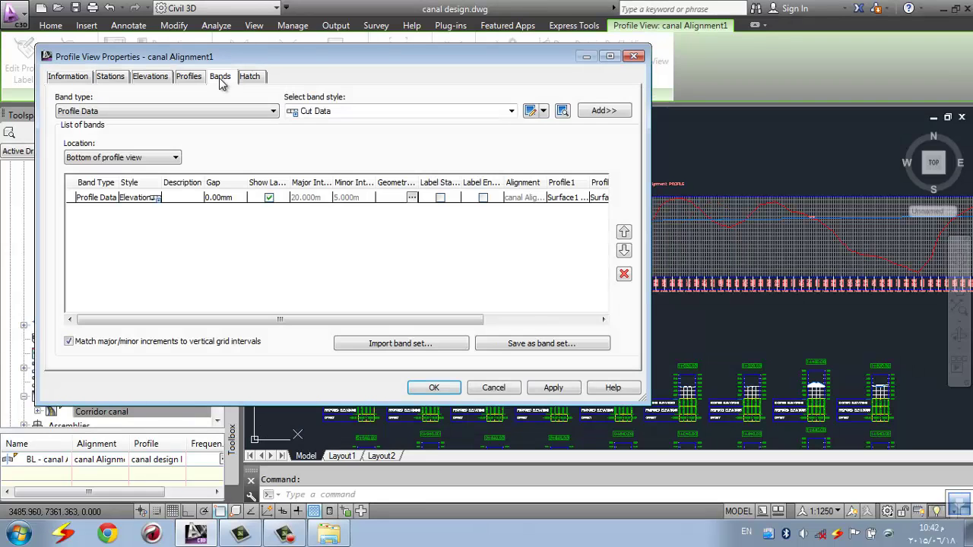
left_click(326, 112)
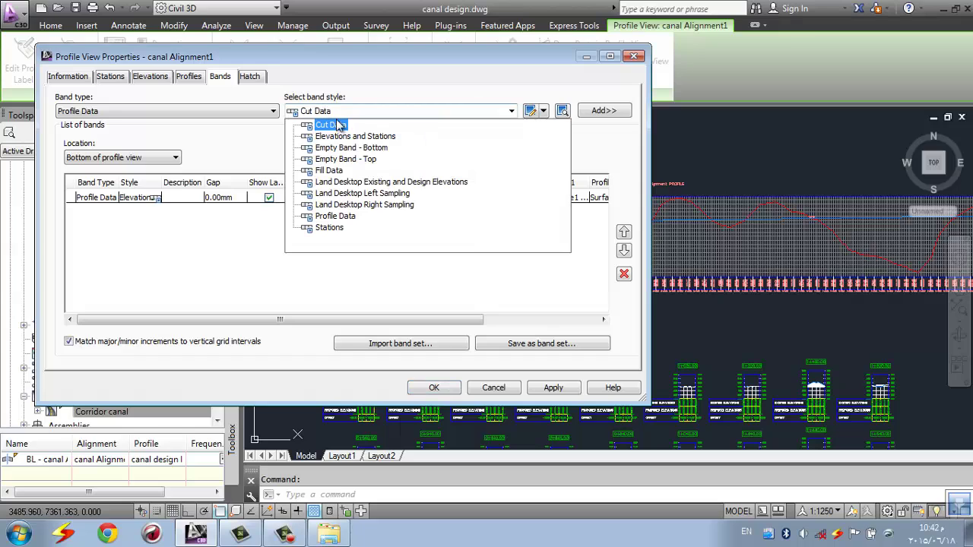
left_click(381, 95)
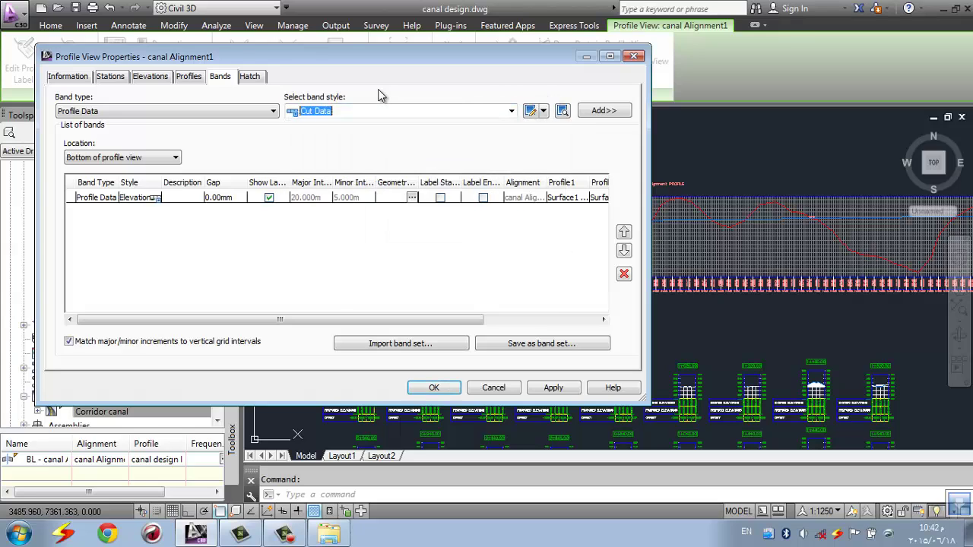
Add cut and fill area hatches between Surface1 and the canal design line in the profile view, and apply the properties
left_click(259, 79)
left_click(122, 144)
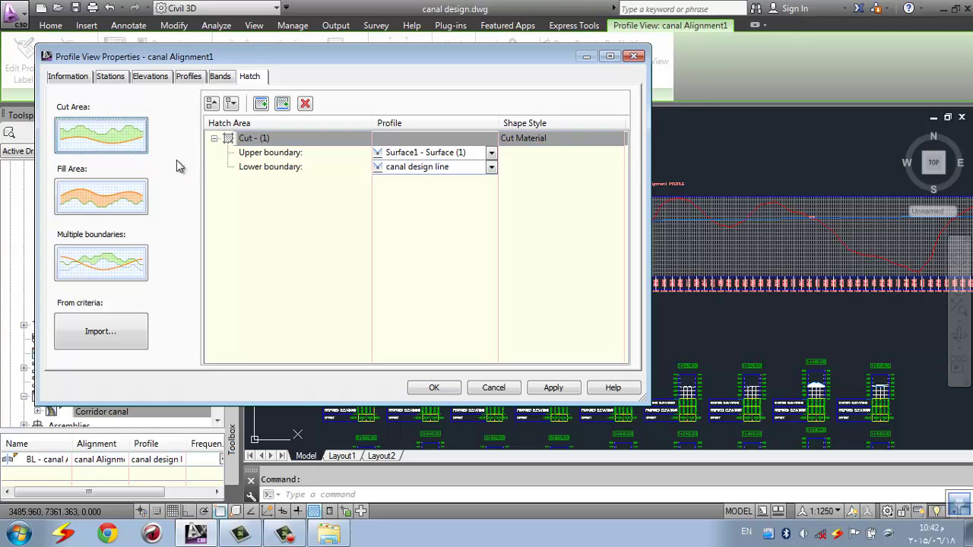
left_click(110, 196)
left_click(435, 391)
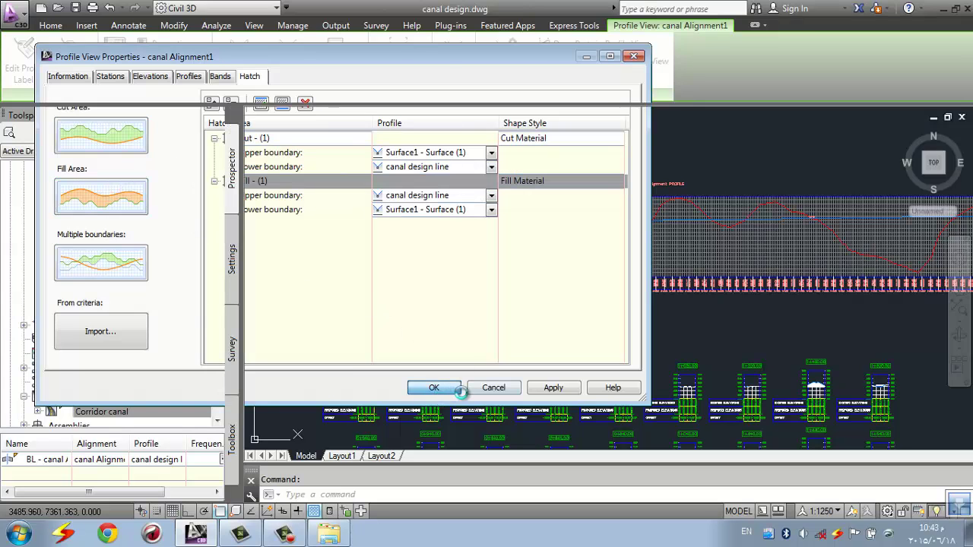
Inspect the cut and fill hatching along the profile view and the elevation and station band beneath it
scroll(548, 240, "up", 3)
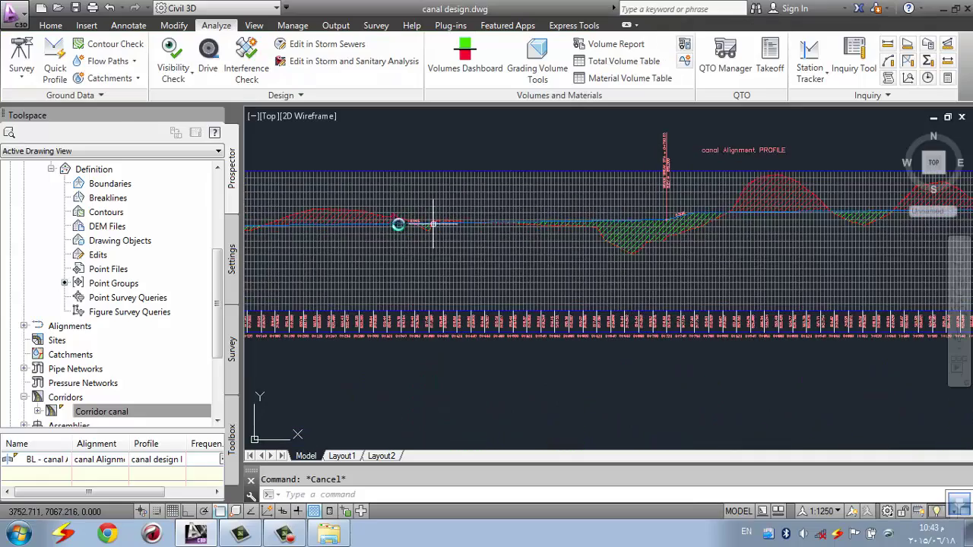
key("Escape")
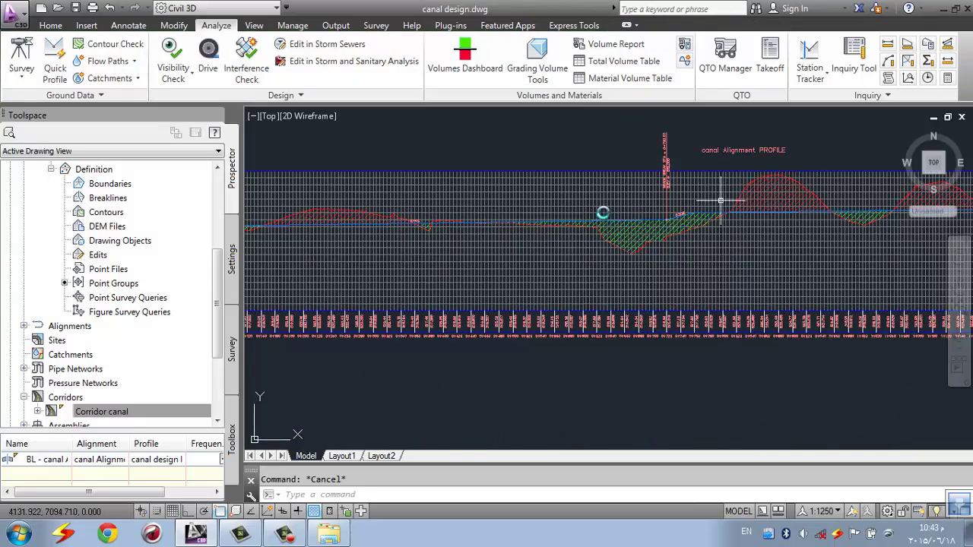
scroll(495, 301, "down", 3)
scroll(376, 265, "up", 5)
scroll(373, 257, "up", 3)
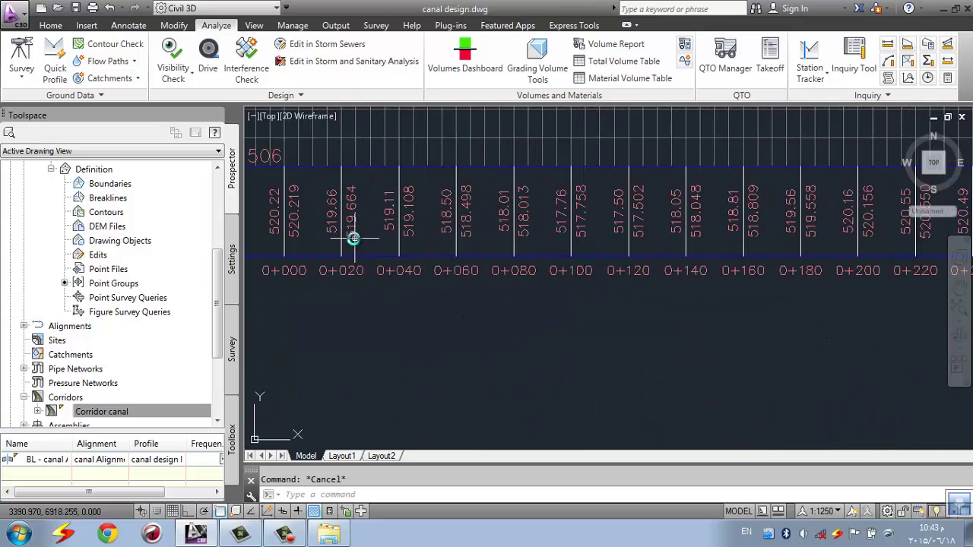
middle_click_drag(522, 271, 588, 291)
scroll(490, 271, "down", 2)
scroll(540, 191, "down", 1)
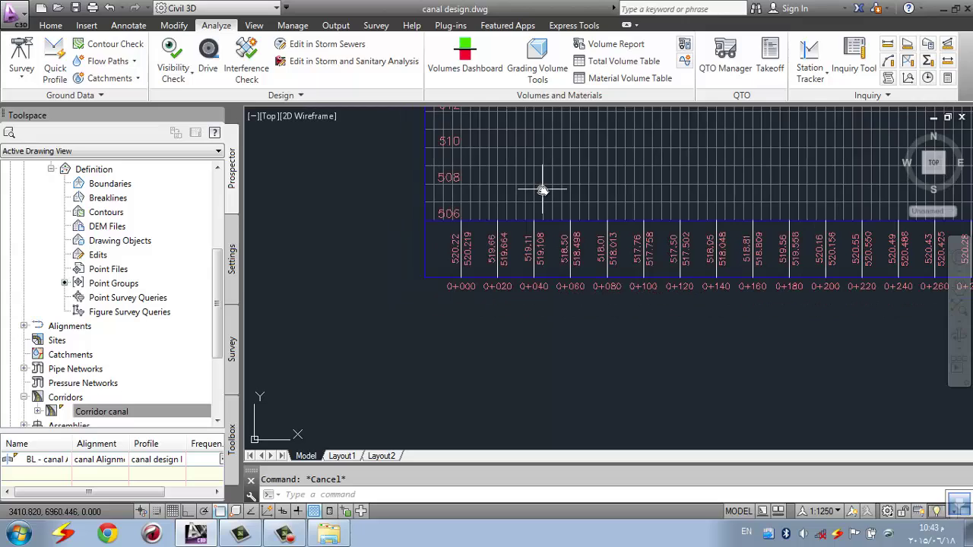
Add a Cut Data profile data band at the bottom of the profile view, with all profile geometry point labels cleared
left_click(541, 190)
left_click(406, 61)
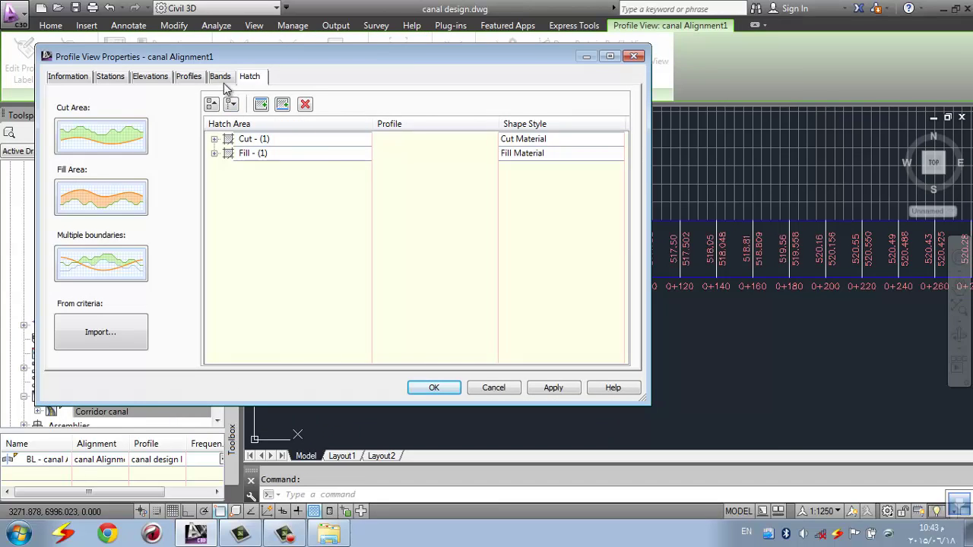
left_click(221, 77)
left_click(350, 111)
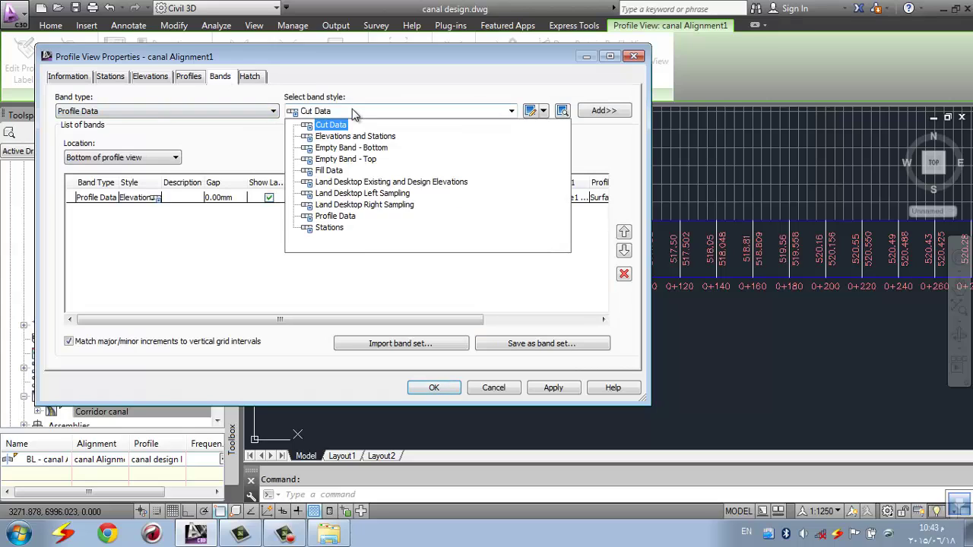
left_click(352, 112)
left_click(603, 112)
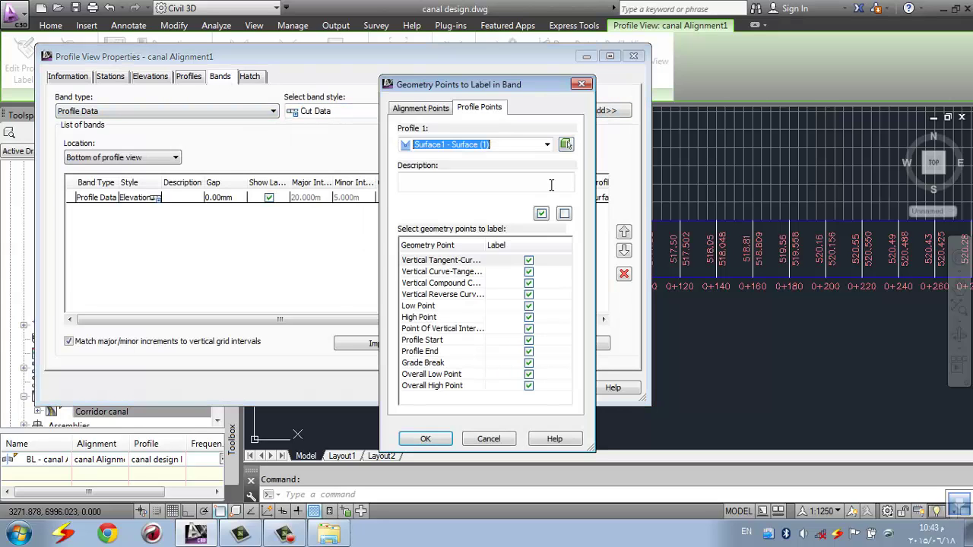
left_click(566, 214)
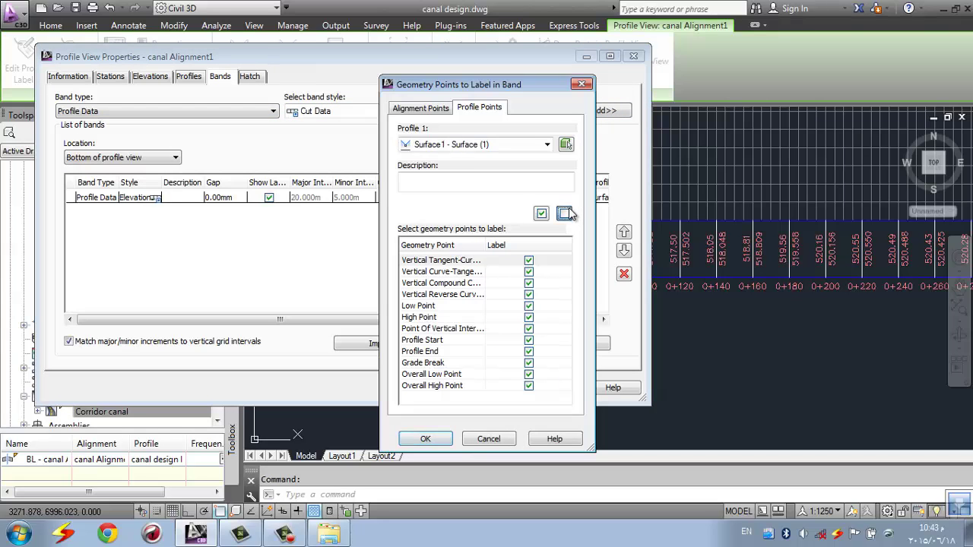
left_click(428, 440)
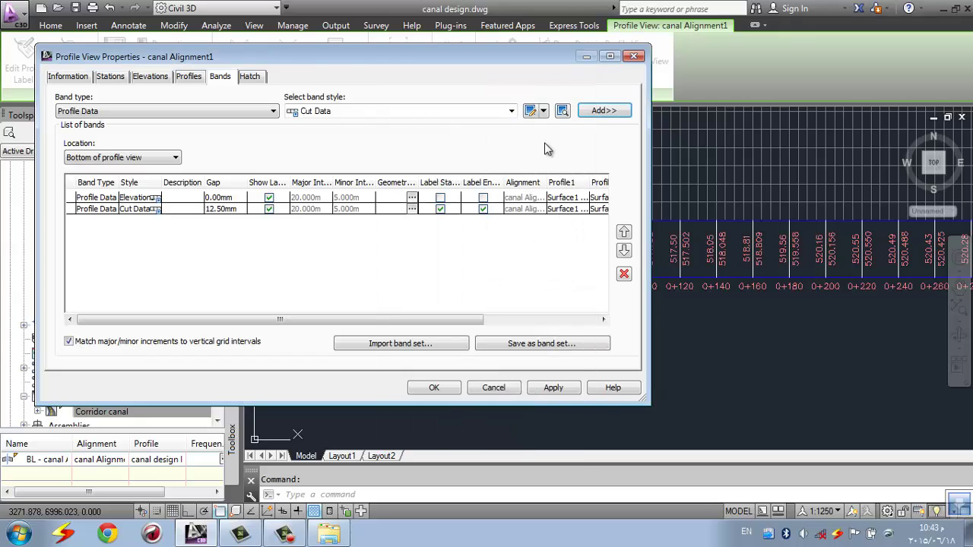
Add a Fill Data profile data band at the bottom of the profile view, with all profile geometry point labels cleared
left_click(490, 114)
left_click(352, 166)
left_click(595, 112)
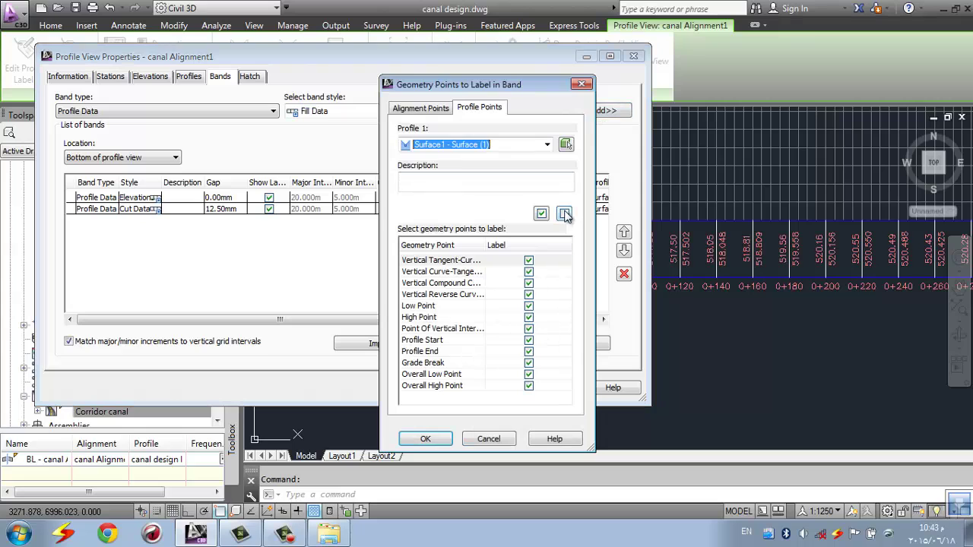
left_click(564, 214)
left_click(416, 439)
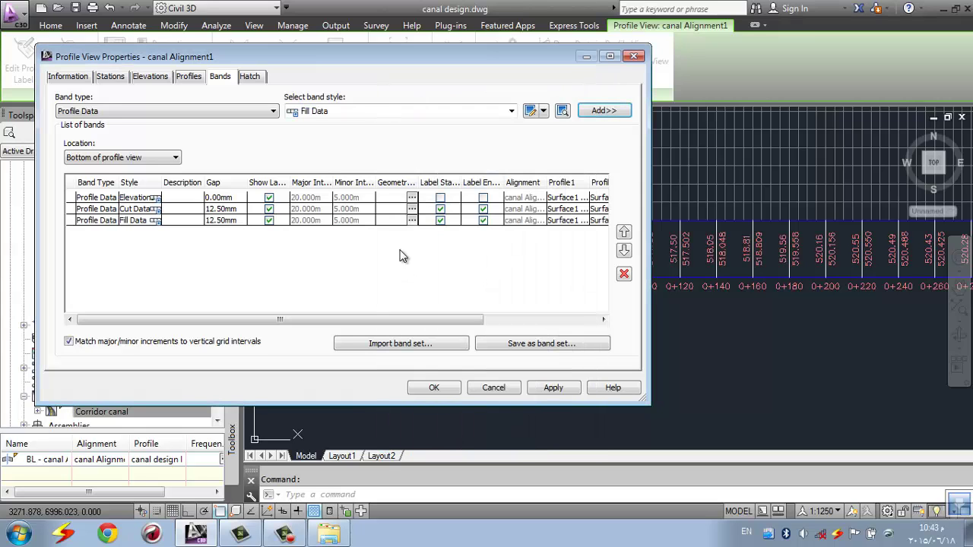
Apply the added bands to the profile view and check the elevation, cut and fill values beneath it
left_click_drag(451, 319, 537, 320)
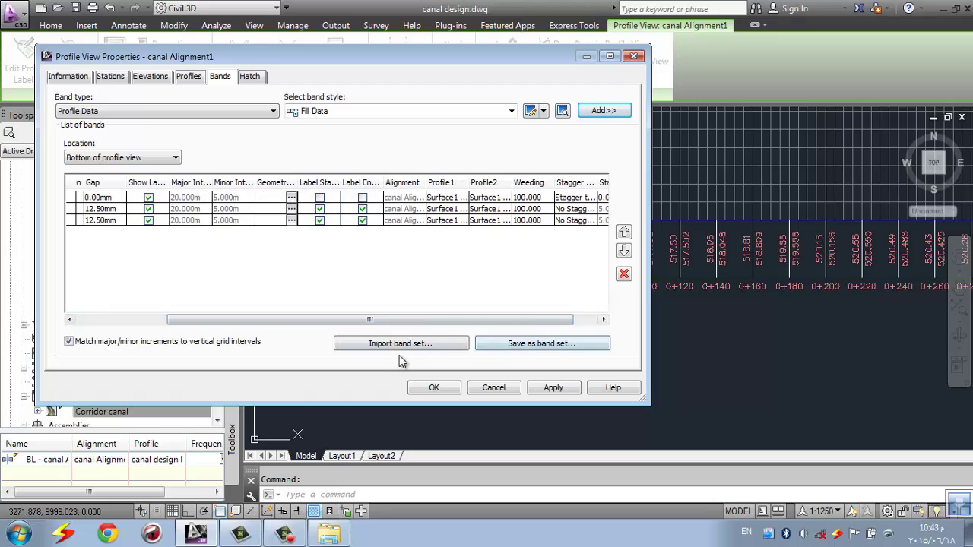
left_click(430, 388)
key("Escape")
scroll(301, 299, "up", 3)
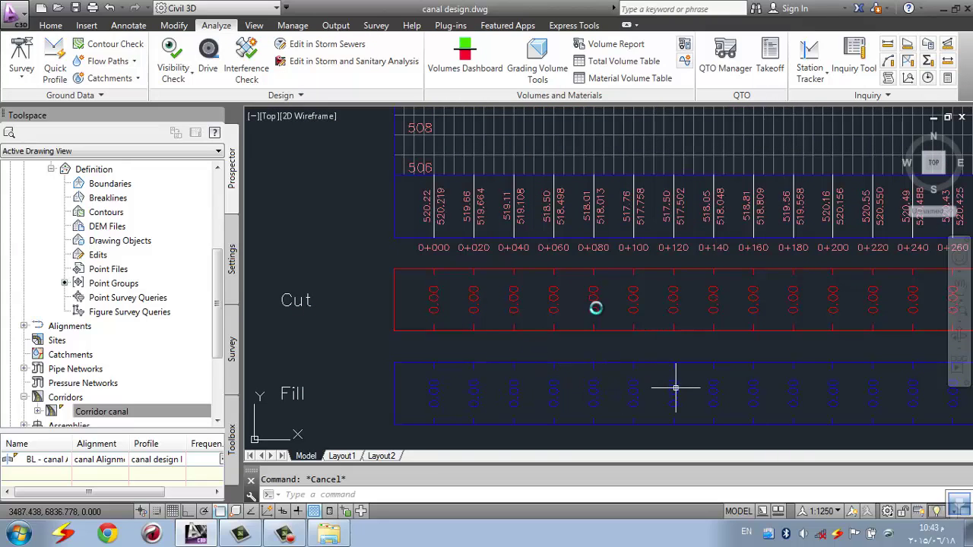
scroll(423, 218, "up", 3)
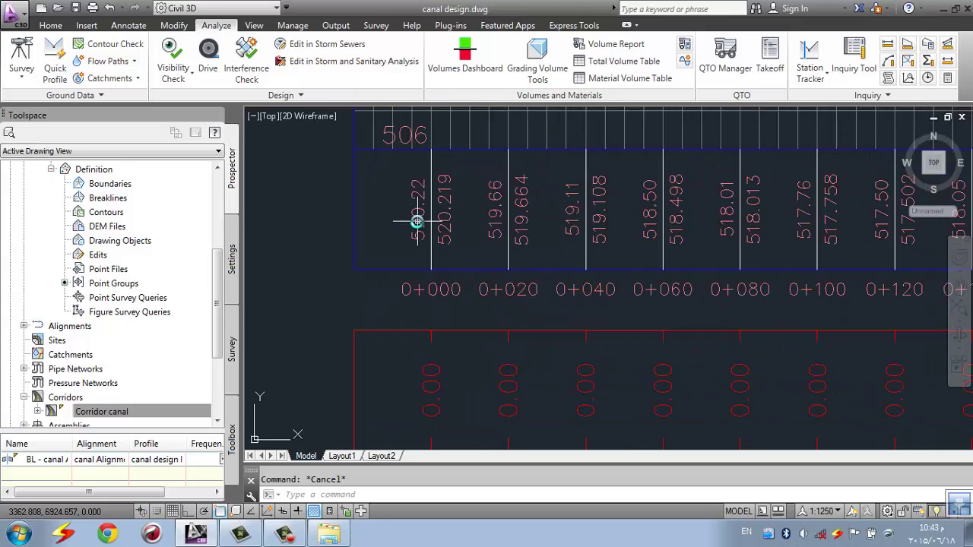
left_click(438, 214)
key("Escape")
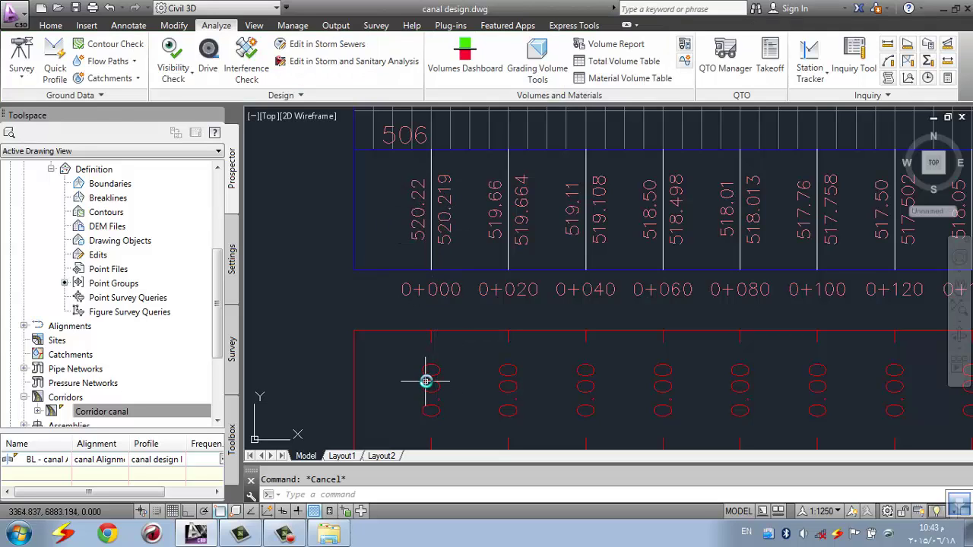
scroll(441, 372, "down", 2)
middle_click_drag(451, 354, 422, 223)
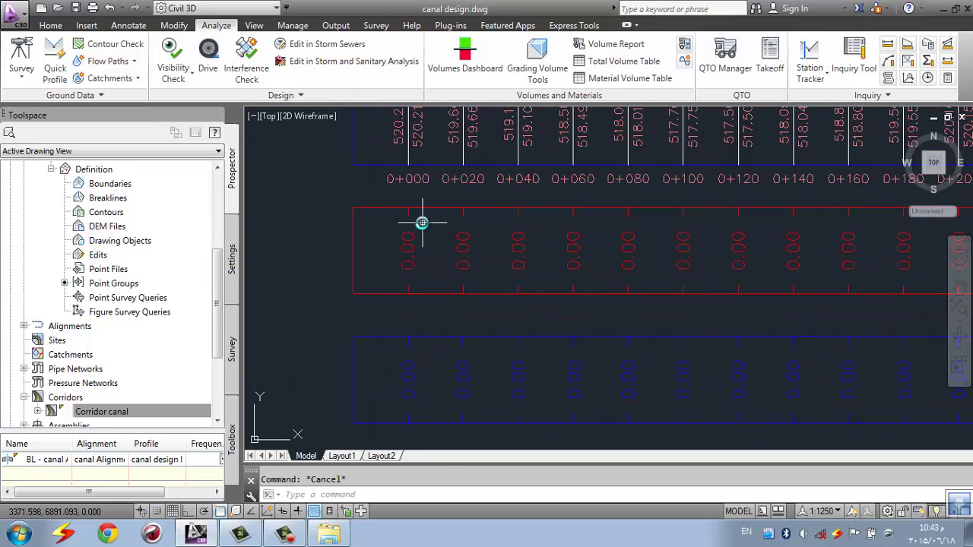
scroll(423, 223, "down", 2)
Set Profile2 to canal design line for the elevation, Cut Data and Fill Data bands of the profile view
left_click(473, 140)
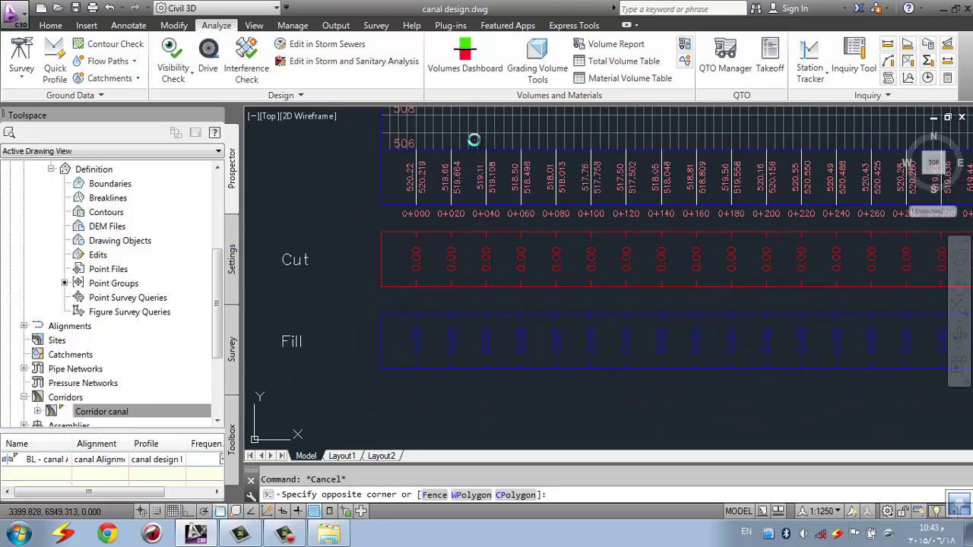
left_click(458, 120)
left_click(400, 52)
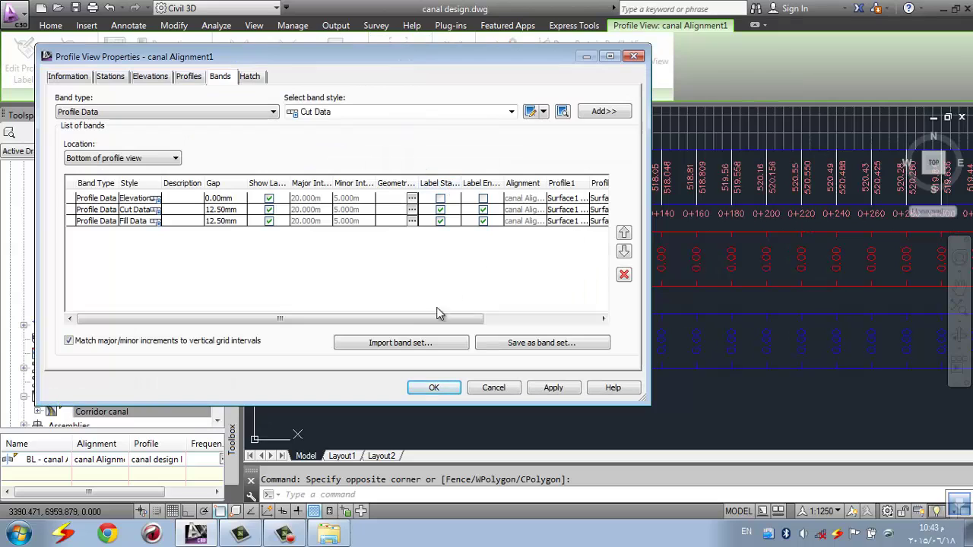
left_click_drag(429, 319, 542, 319)
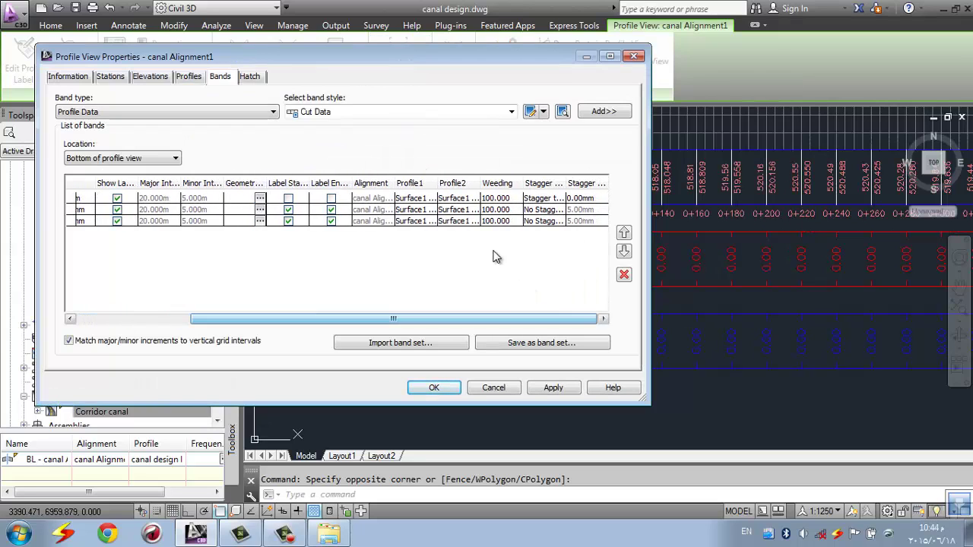
left_click(463, 198)
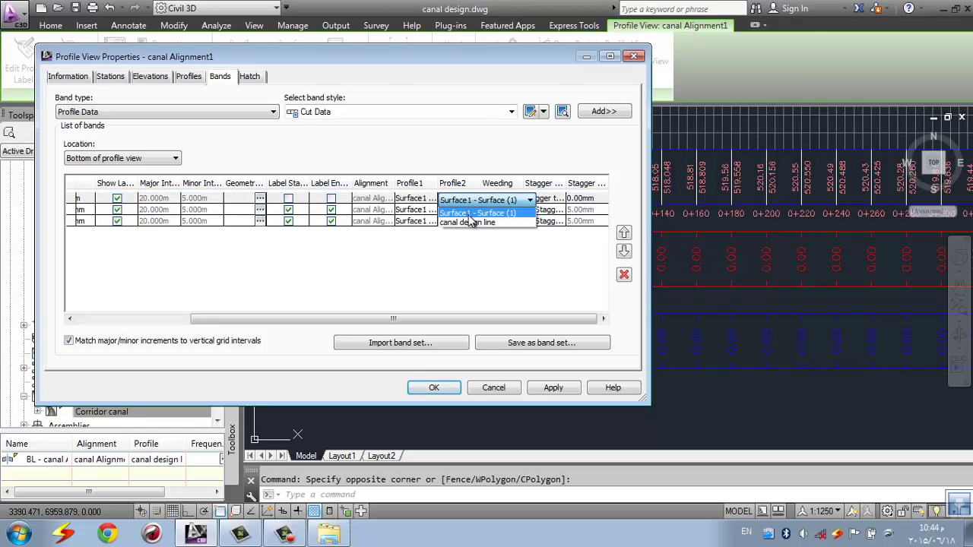
left_click(471, 221)
left_click(456, 210)
left_click(467, 235)
left_click(455, 221)
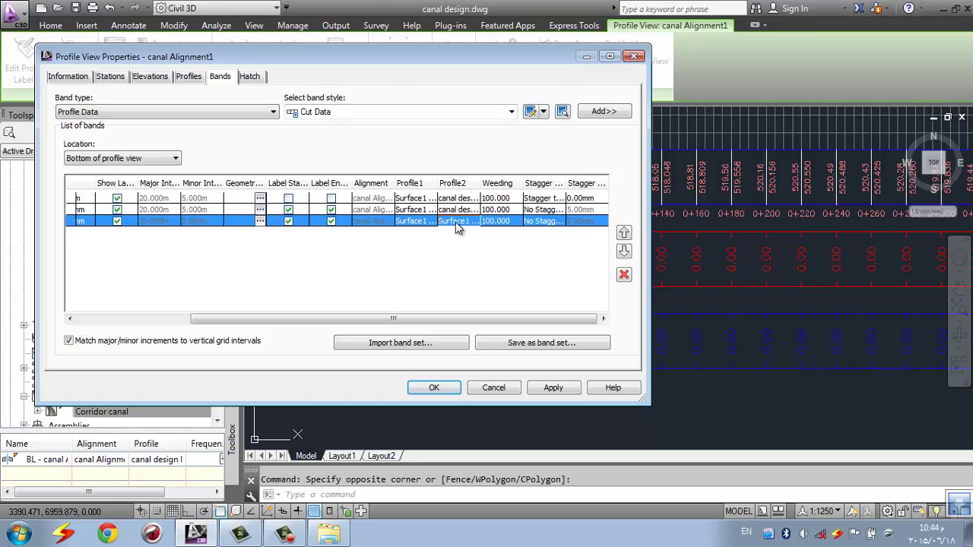
left_click(467, 246)
left_click(434, 388)
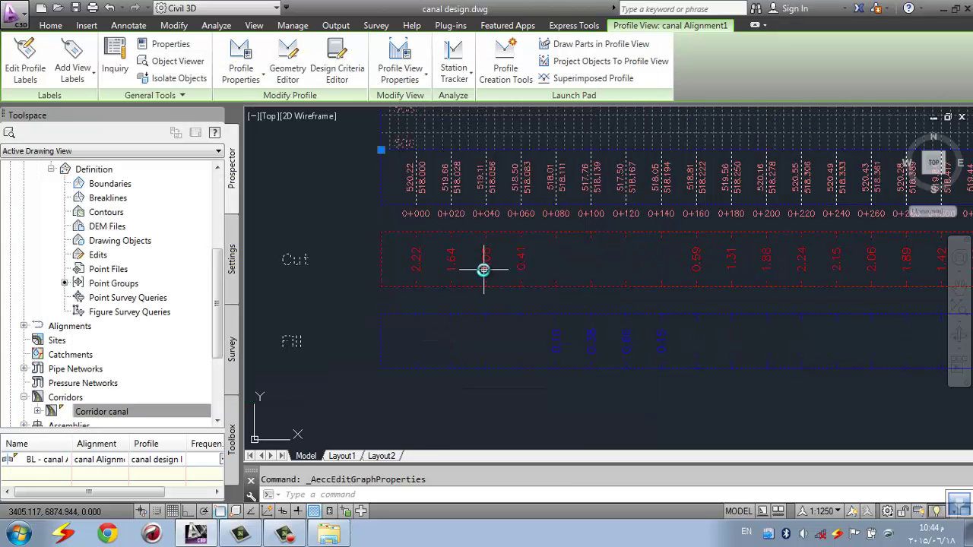
key("Escape")
Examine the cut and fill band values along the profile view against the hatched areas above them
scroll(438, 179, "up", 3)
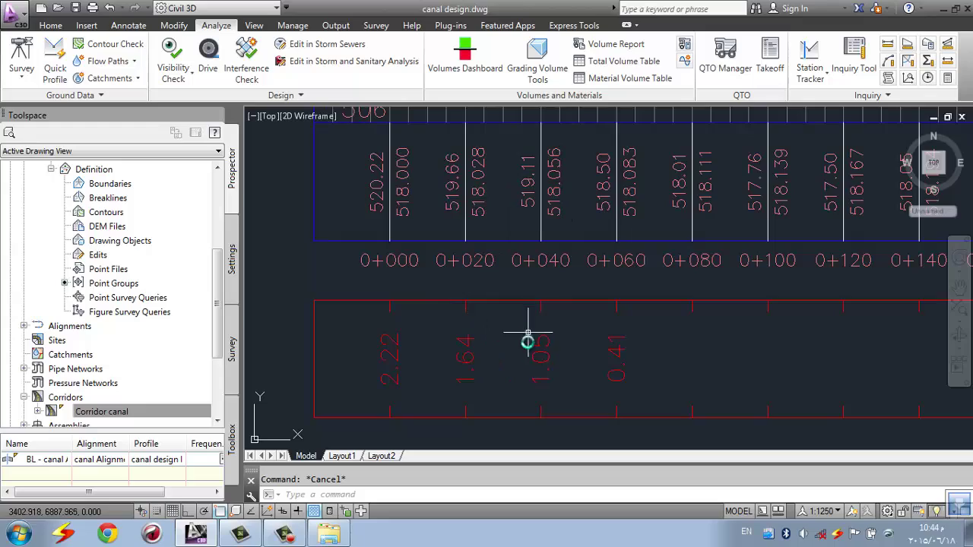
scroll(389, 277, "down", 5)
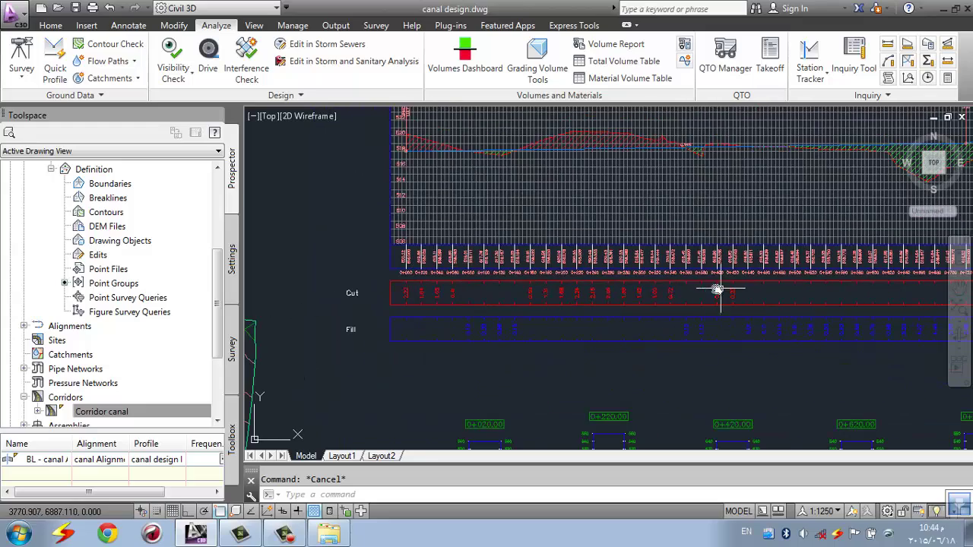
scroll(373, 273, "up", 3)
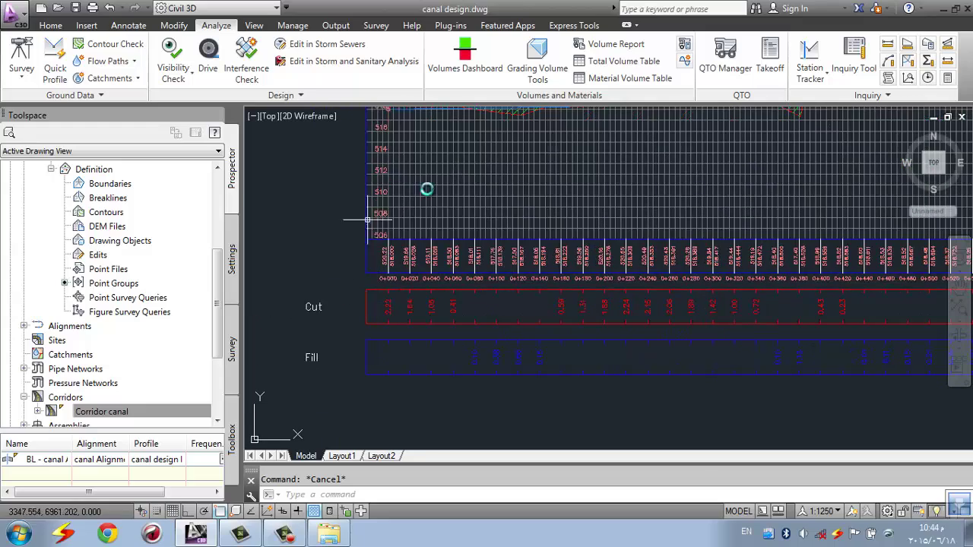
scroll(433, 254, "up", 2)
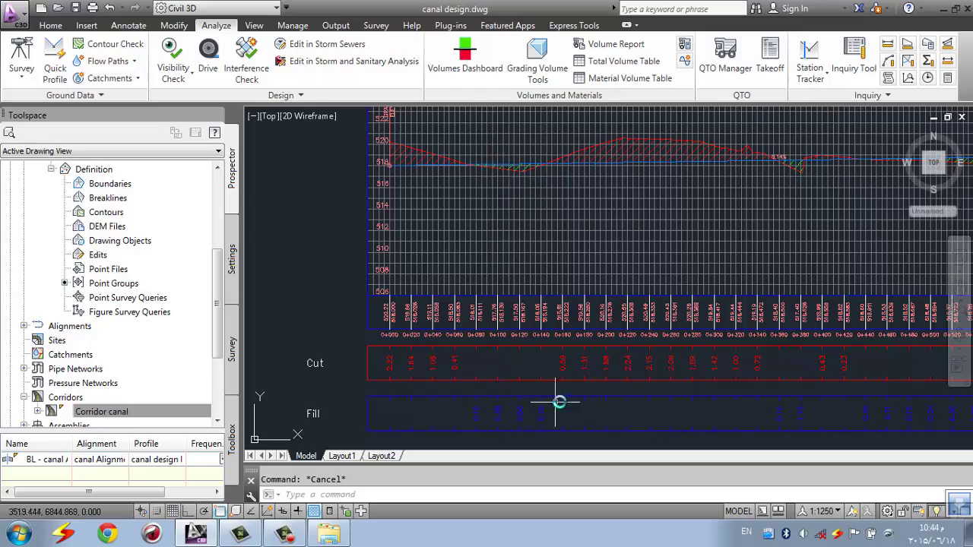
scroll(504, 352, "down", 5)
scroll(679, 319, "down", 3)
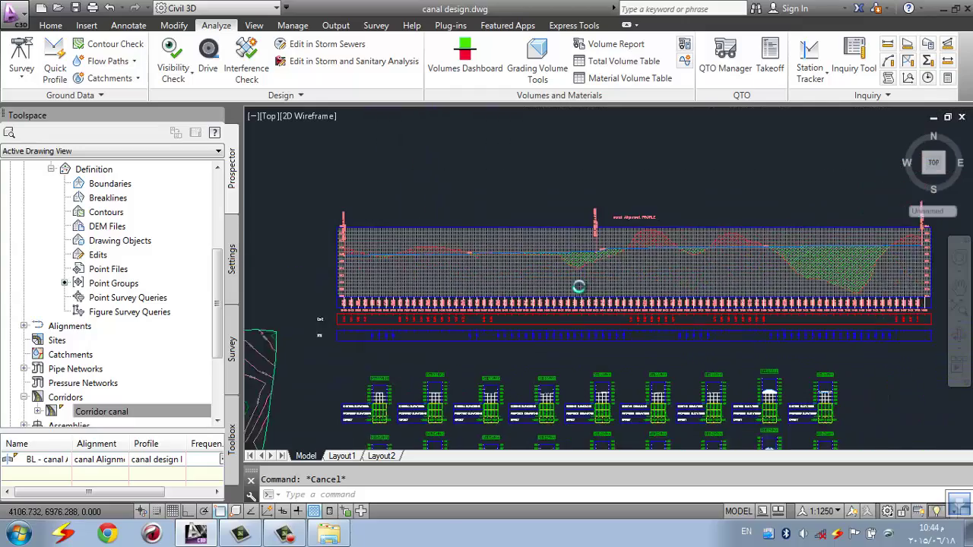
scroll(669, 258, "up", 4)
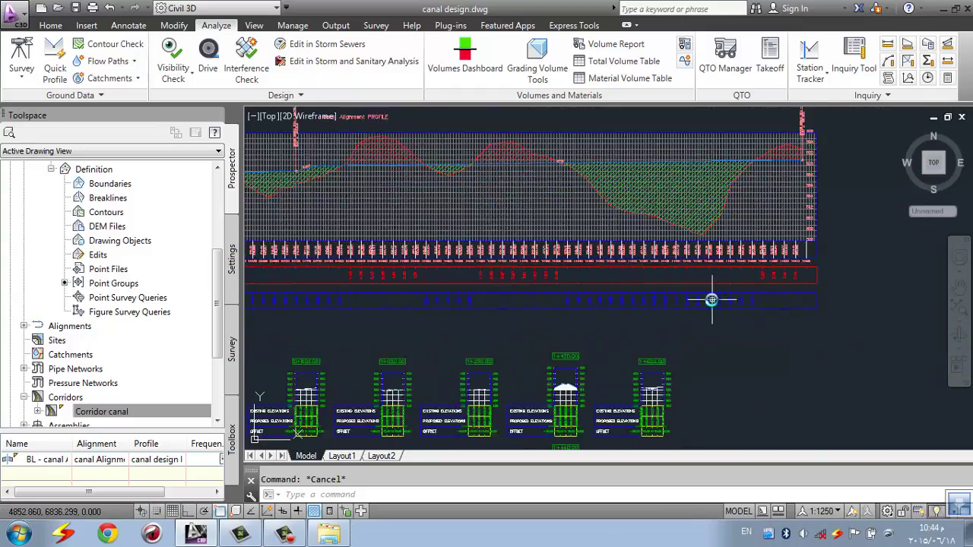
scroll(651, 206, "down", 3)
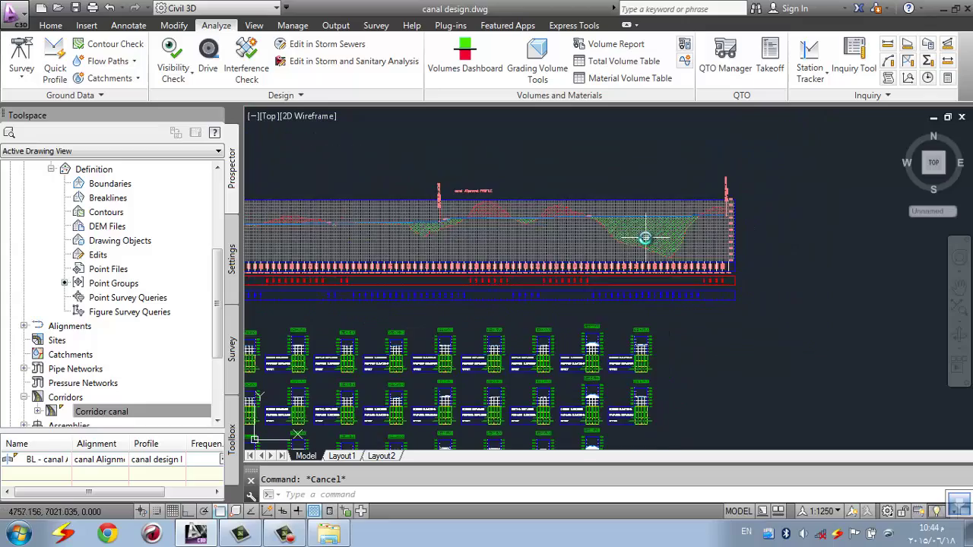
Examine the canal section views, including those at stations 0+020.00 and 0+840.00
scroll(369, 206, "up", 6)
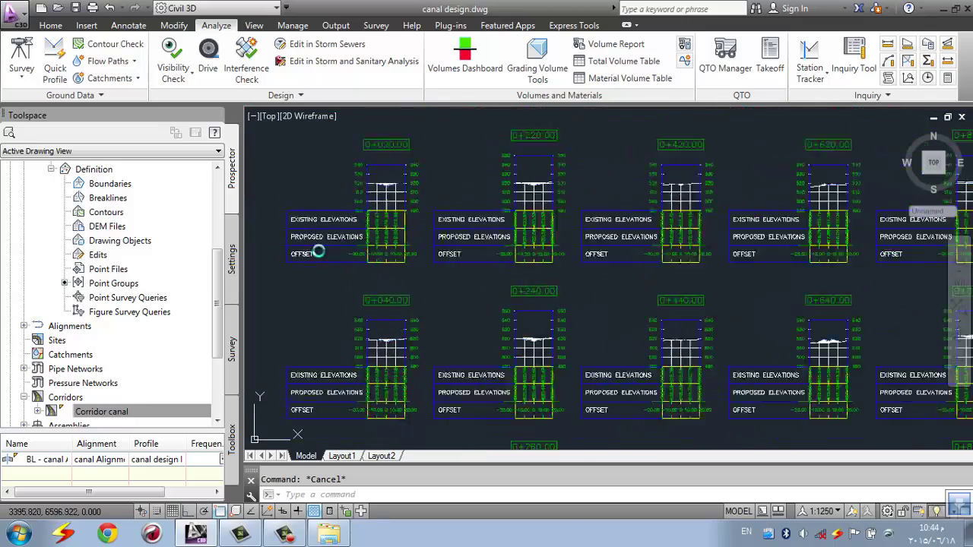
scroll(456, 223, "up", 6)
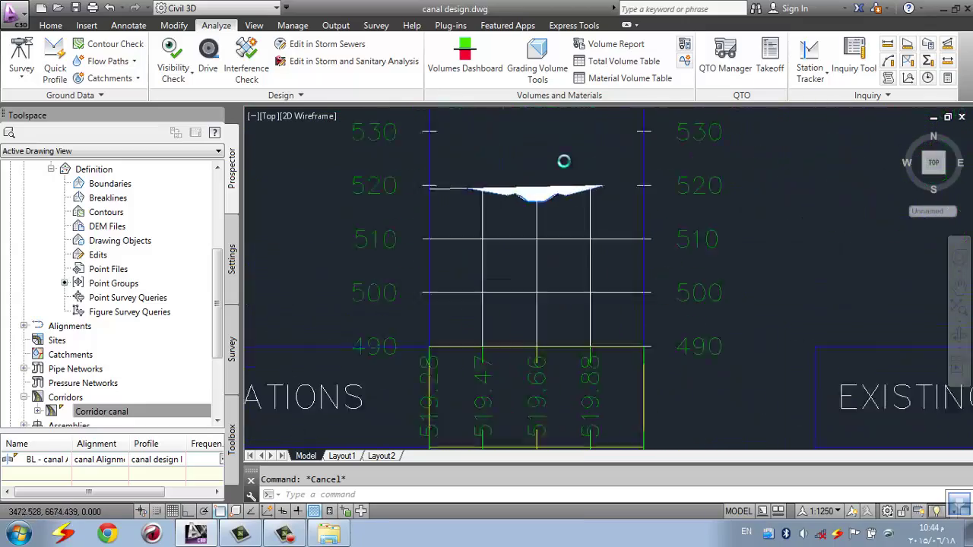
scroll(553, 180, "down", 5)
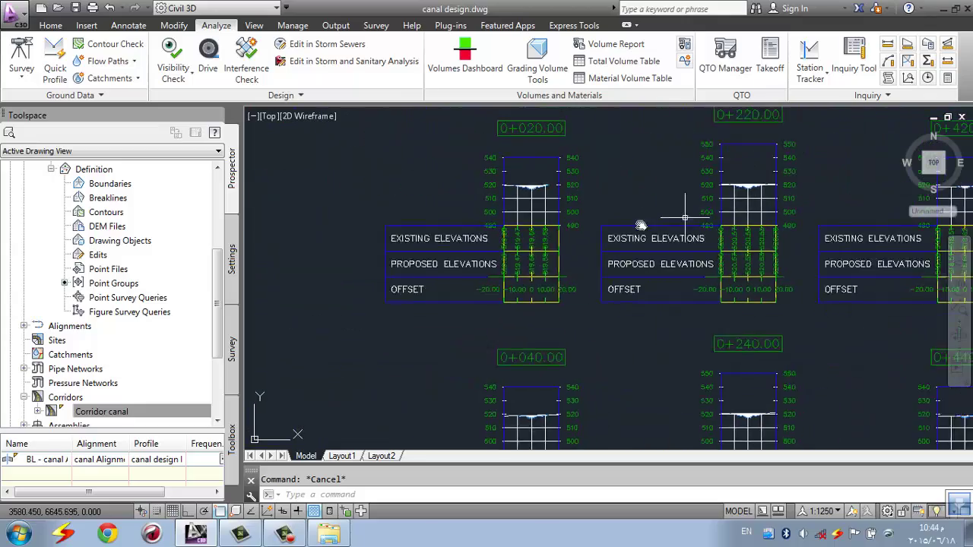
scroll(766, 304, "down", 3)
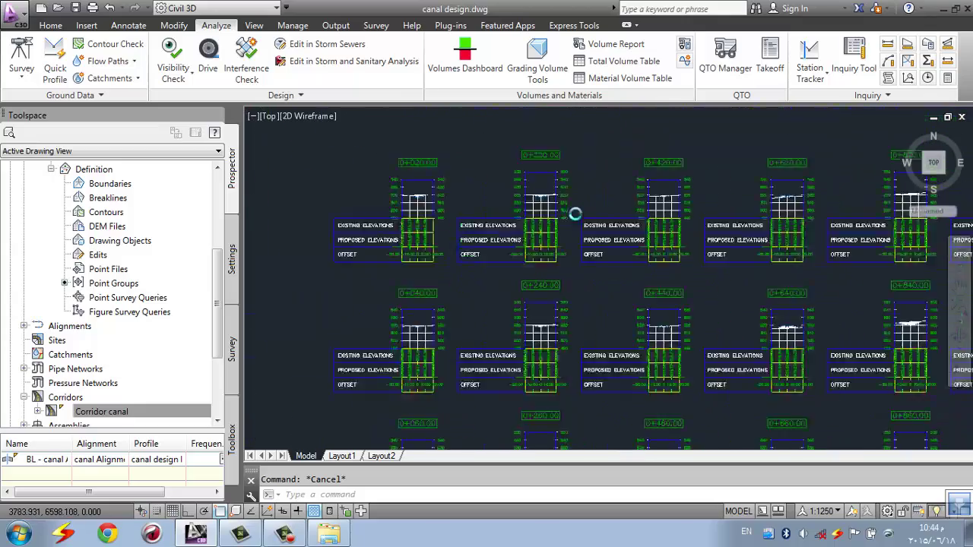
scroll(560, 304, "up", 6)
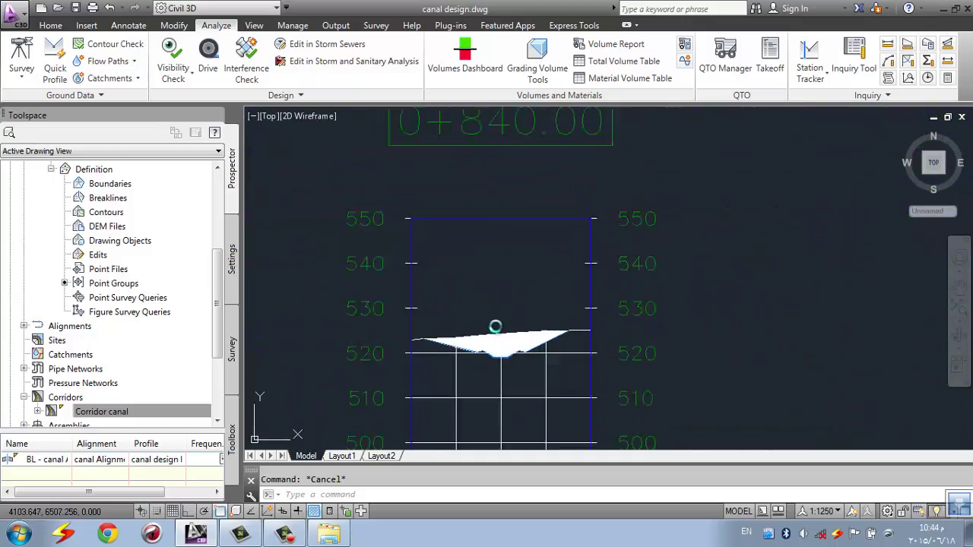
scroll(577, 292, "down", 8)
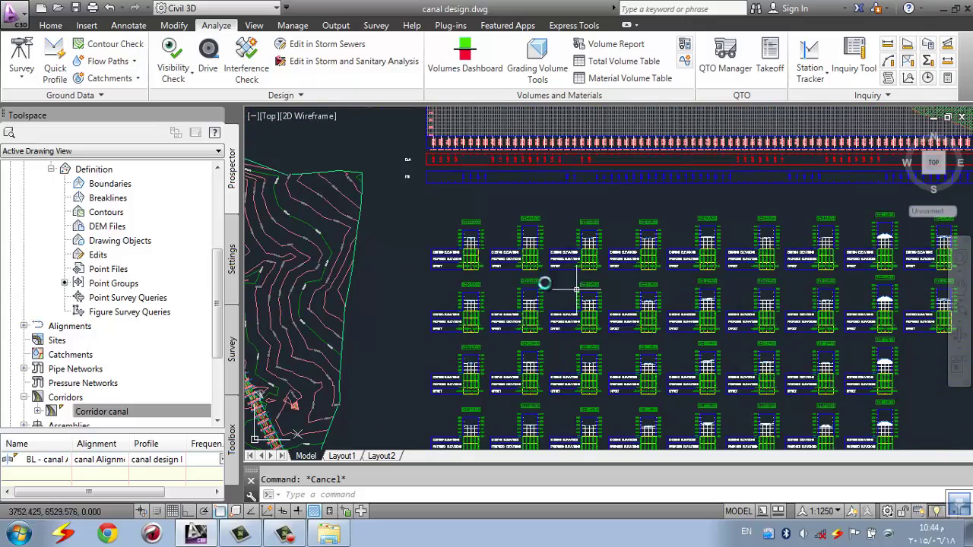
Remove the Offsets band from the band set of the section view group containing 0+020.00
scroll(467, 243, "up", 6)
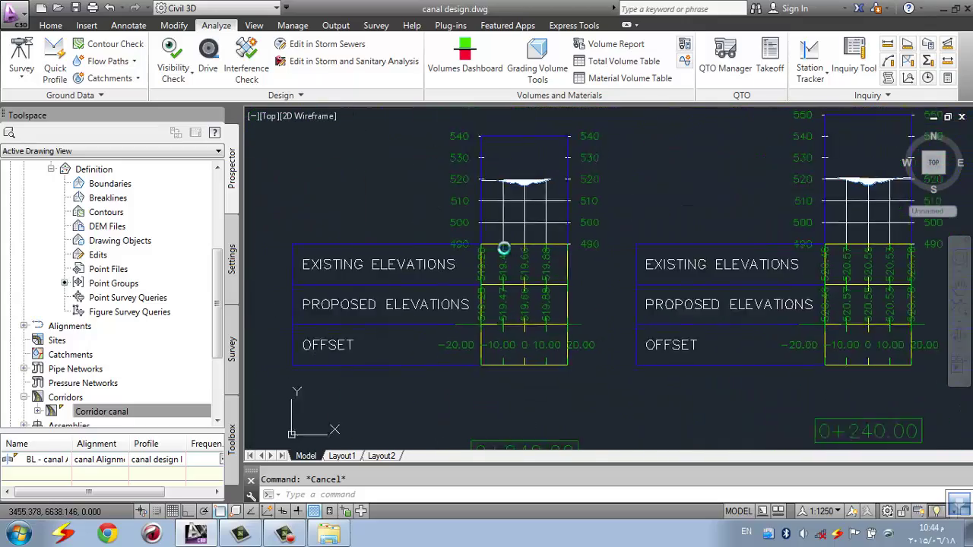
left_click(517, 218)
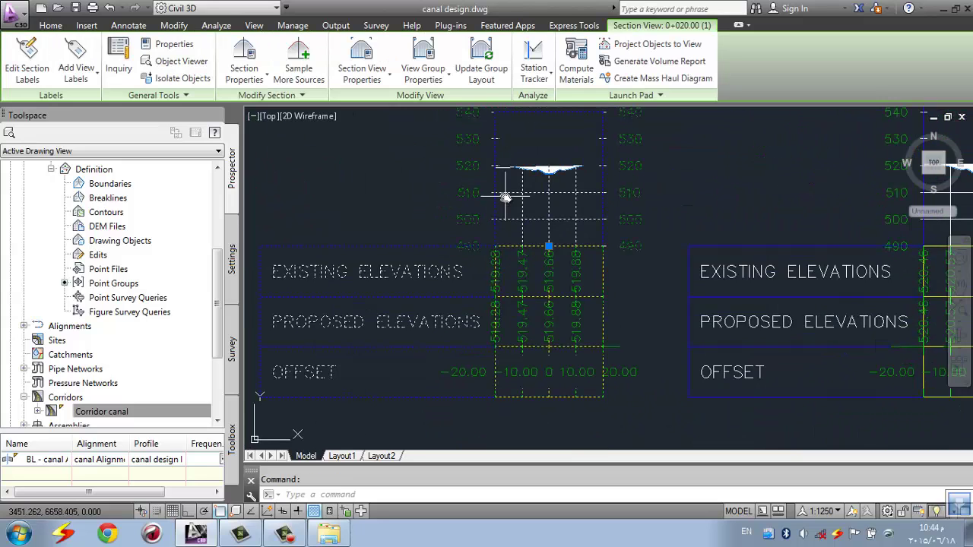
left_click(426, 49)
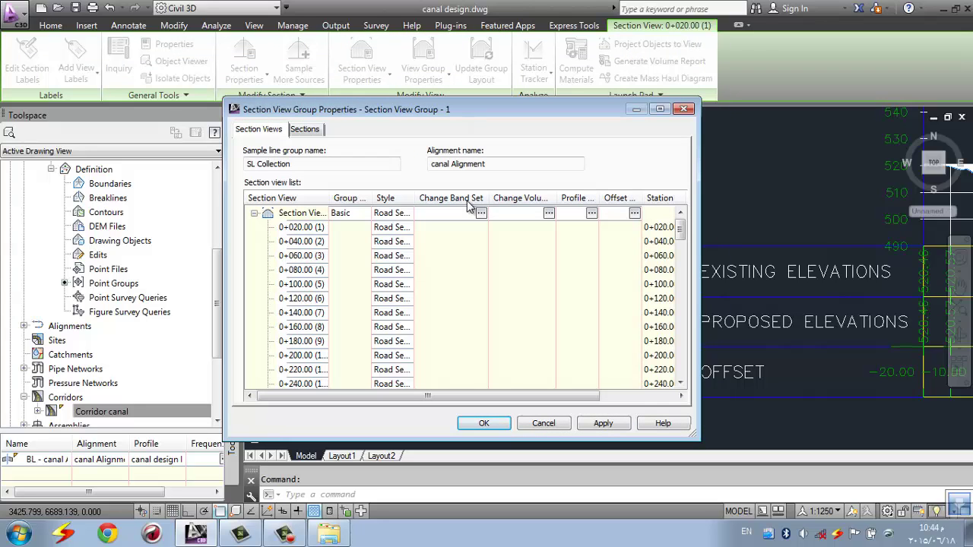
left_click(482, 213)
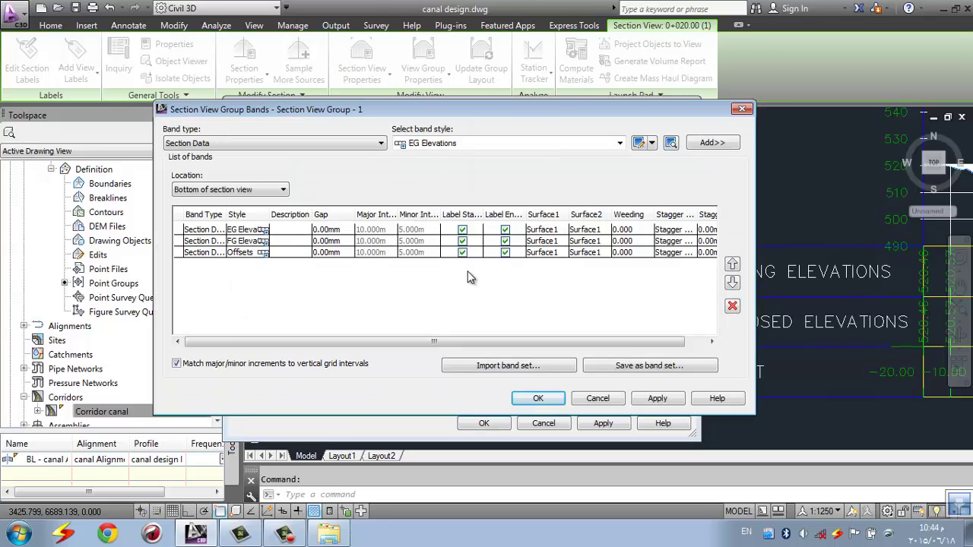
left_click_drag(496, 342, 560, 347)
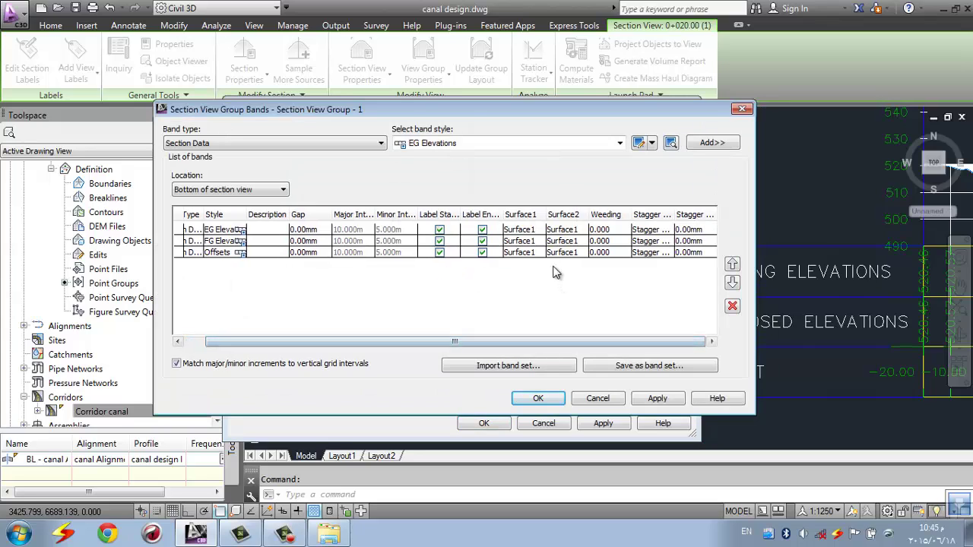
left_click(538, 253)
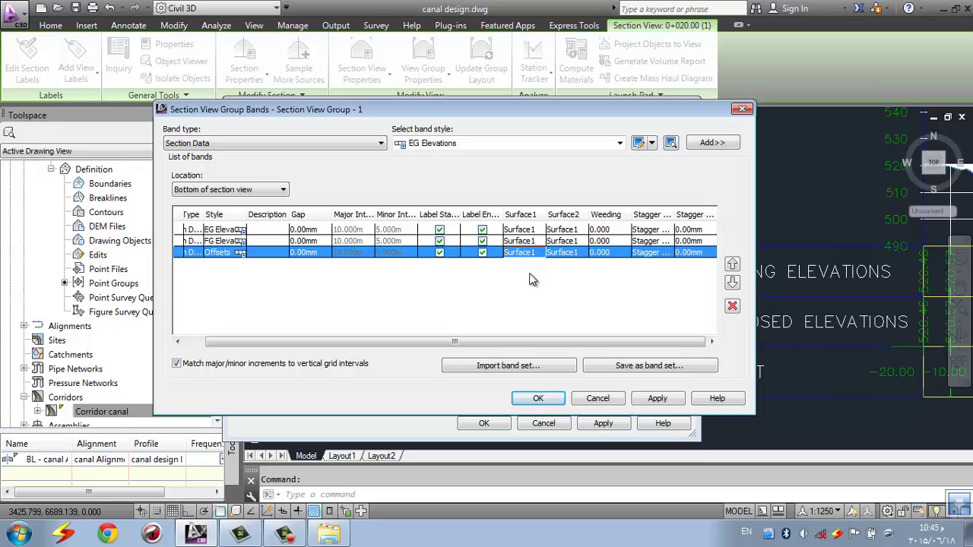
left_click(732, 308)
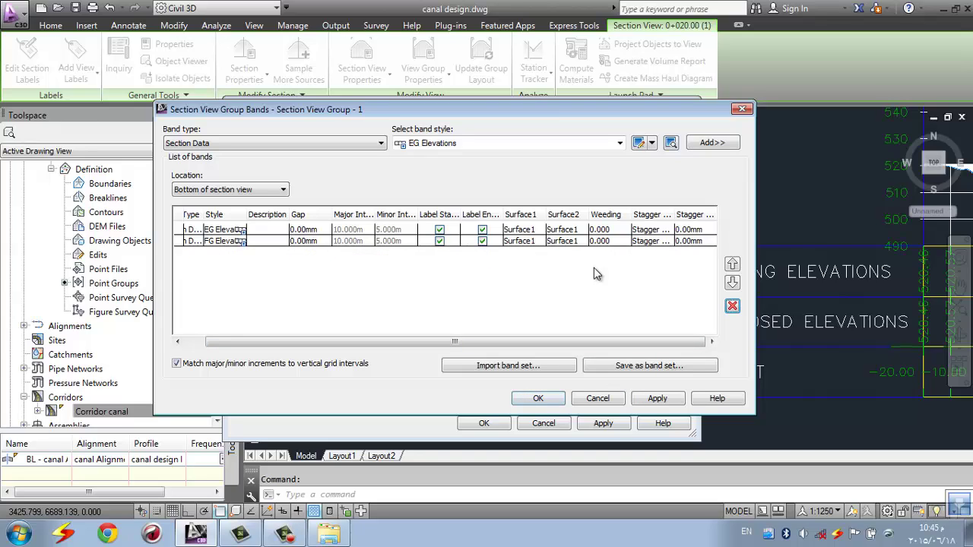
Set both Surface1 and Surface2 of the FG Elevations band to Corridor canal Corridor canal - (1) and accept the group bands
left_click(564, 241)
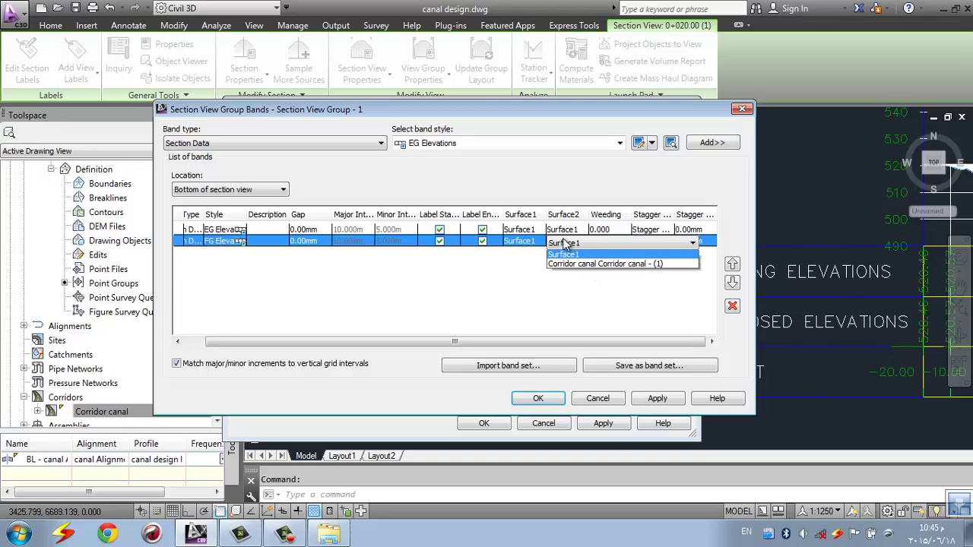
left_click(566, 260)
left_click(507, 244)
left_click(524, 259)
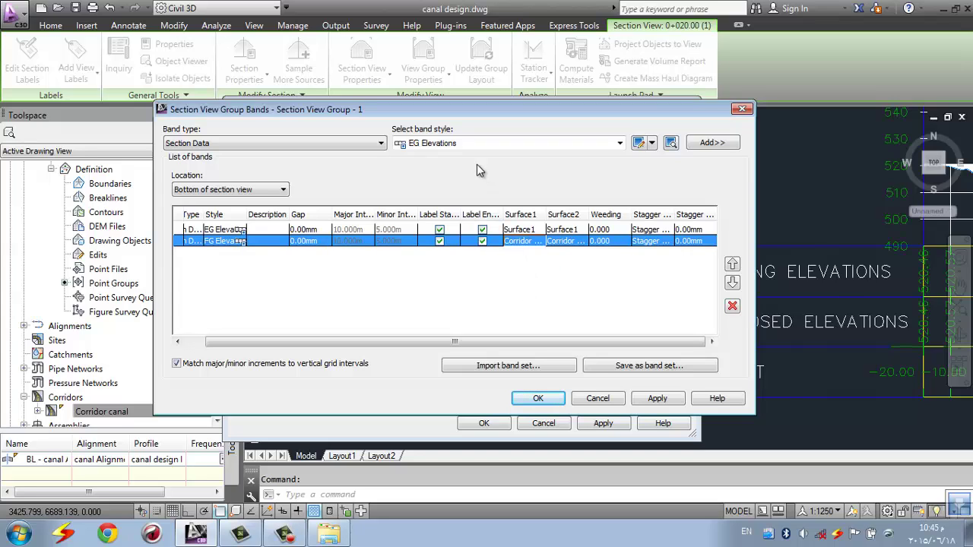
left_click(538, 402)
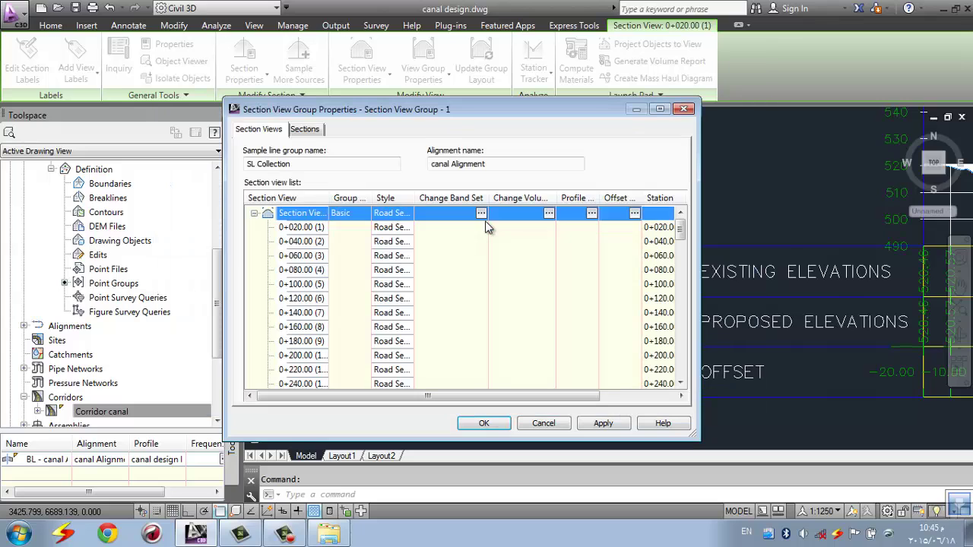
Add a Total Volume table in Basic style with a 1.00 mm X offset to the section view group and accept the group properties
left_click(549, 213)
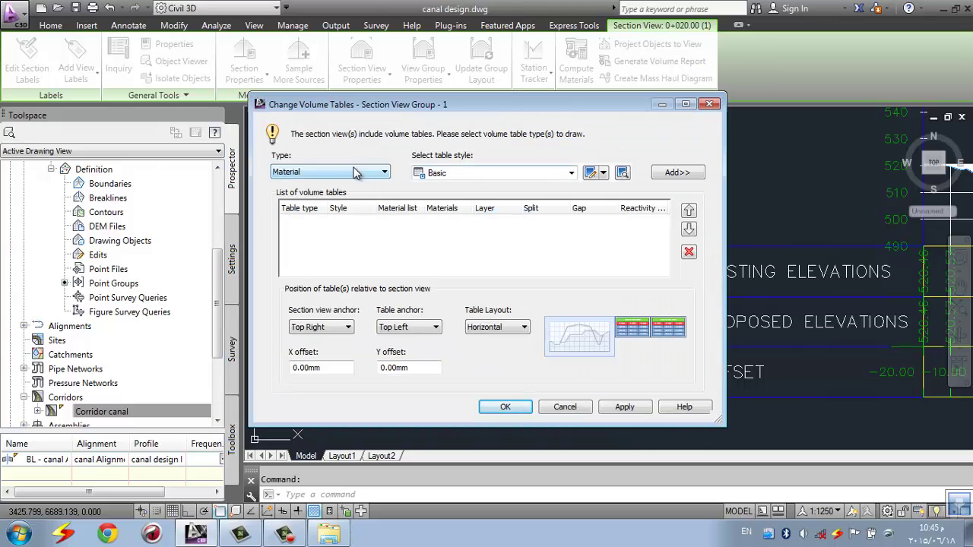
left_click(355, 173)
left_click(320, 194)
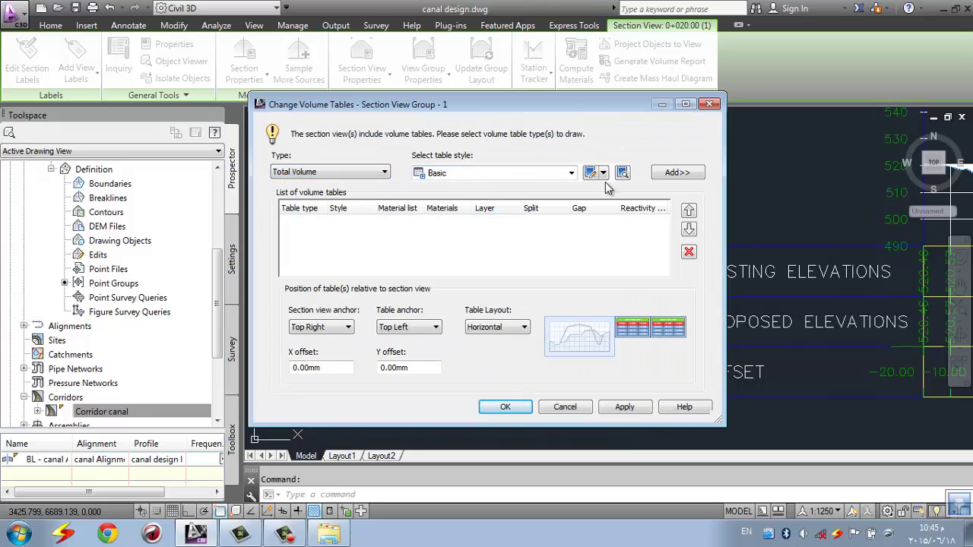
left_click(677, 173)
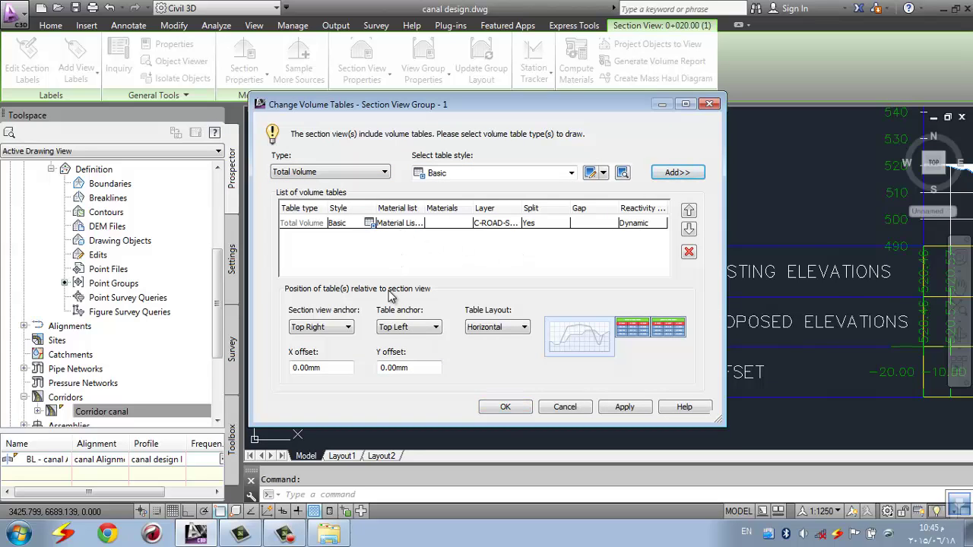
double_click(292, 369)
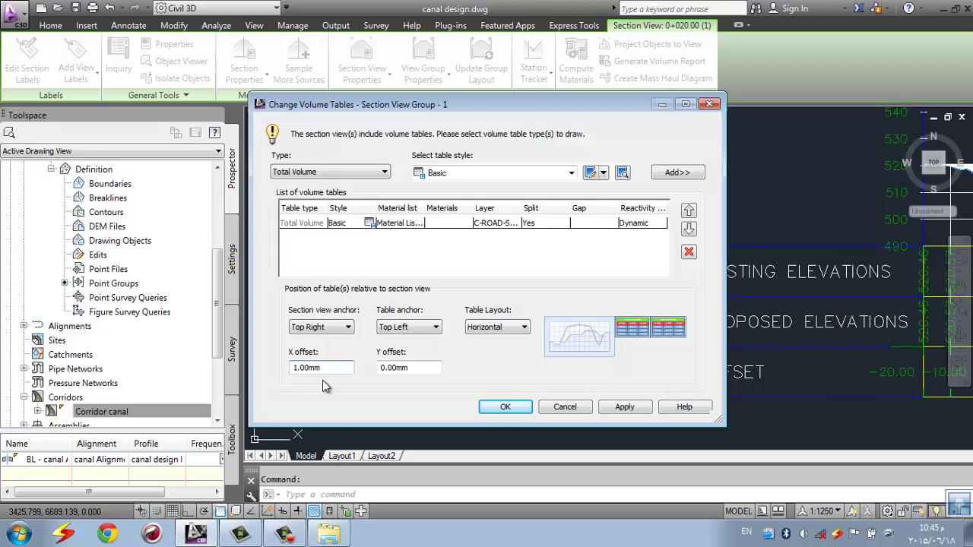
left_click(503, 408)
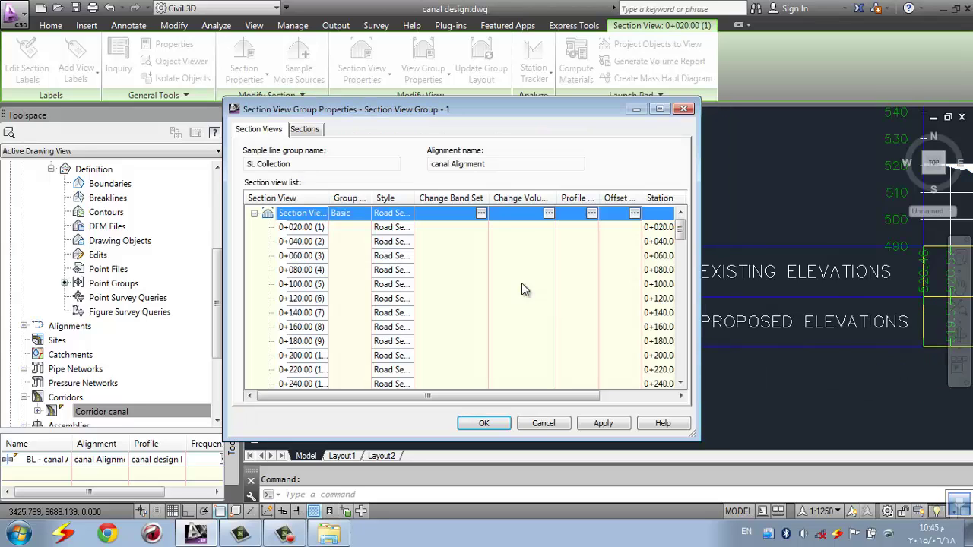
left_click(484, 425)
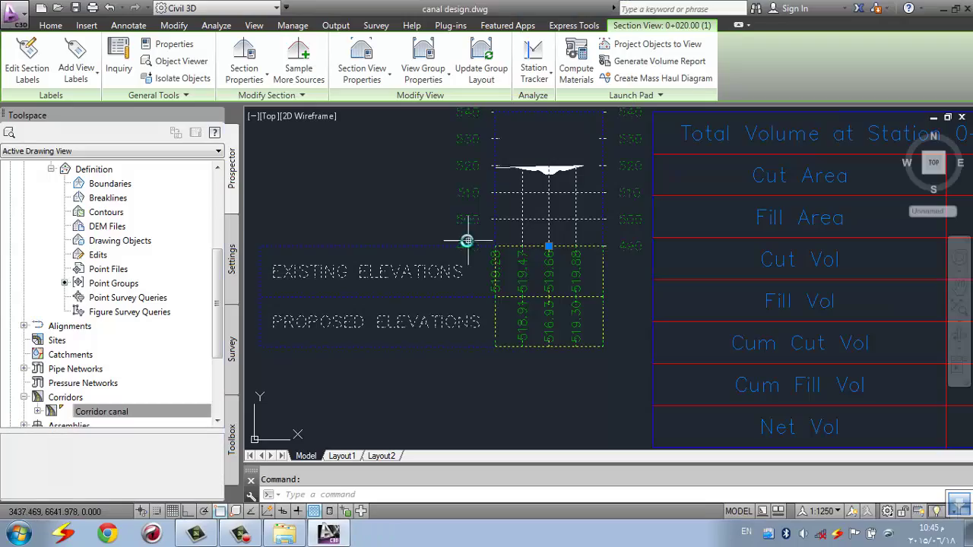
Examine the updated section views and their total volume tables across the sheet, including the one at station 0+020.00
scroll(427, 275, "down", 3)
key("Escape")
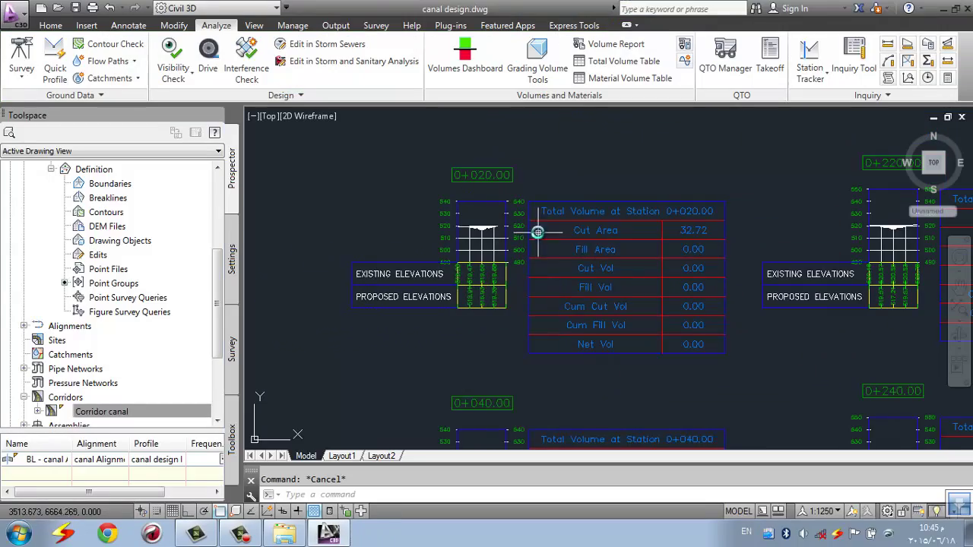
scroll(529, 257, "down", 1)
scroll(526, 257, "down", 5)
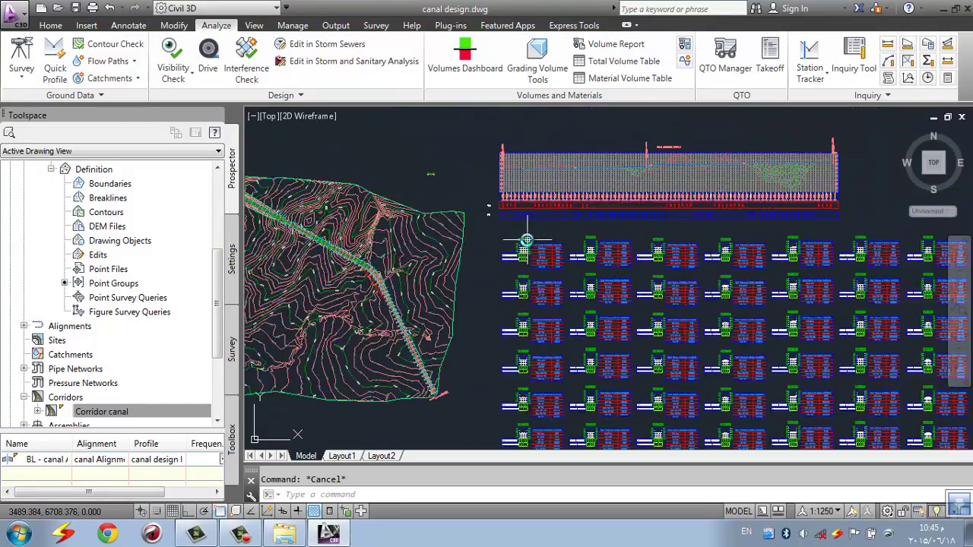
scroll(593, 226, "down", 2)
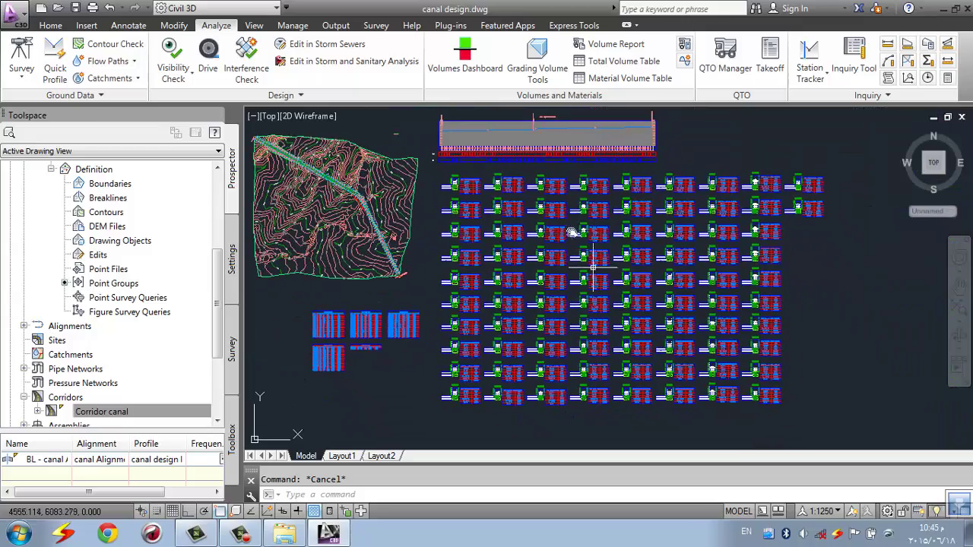
scroll(540, 245, "up", 2)
middle_click_drag(540, 245, 669, 249)
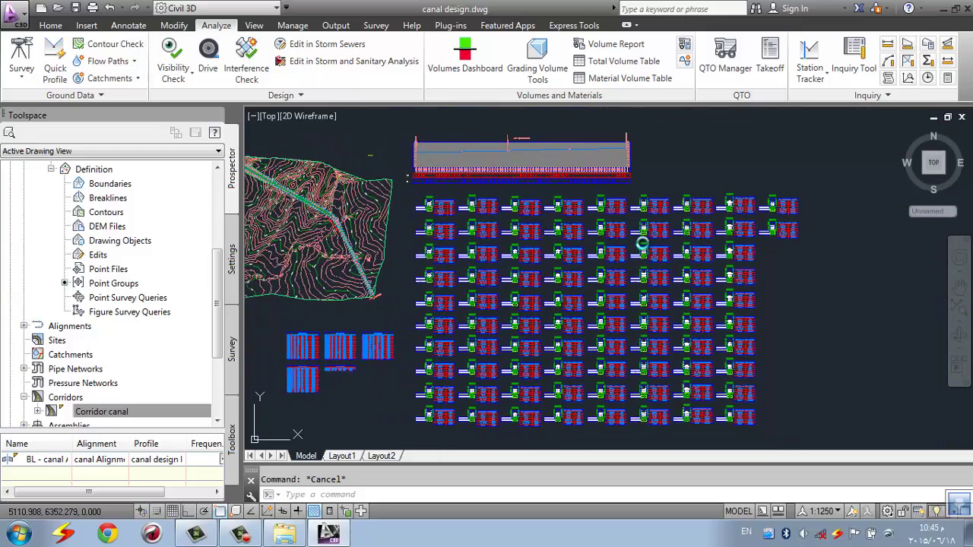
mouse_move(401, 246)
middle_mouse_down()
mouse_move(612, 273)
mouse_move(495, 221)
middle_mouse_up()
scroll(482, 251, "up", 5)
scroll(505, 220, "up", 8)
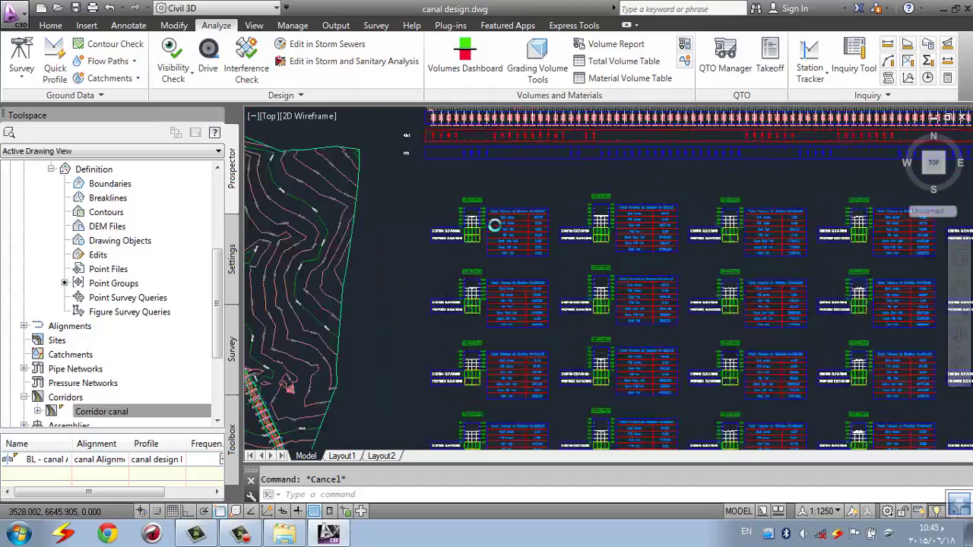
scroll(508, 220, "down", 2)
scroll(571, 284, "down", 2)
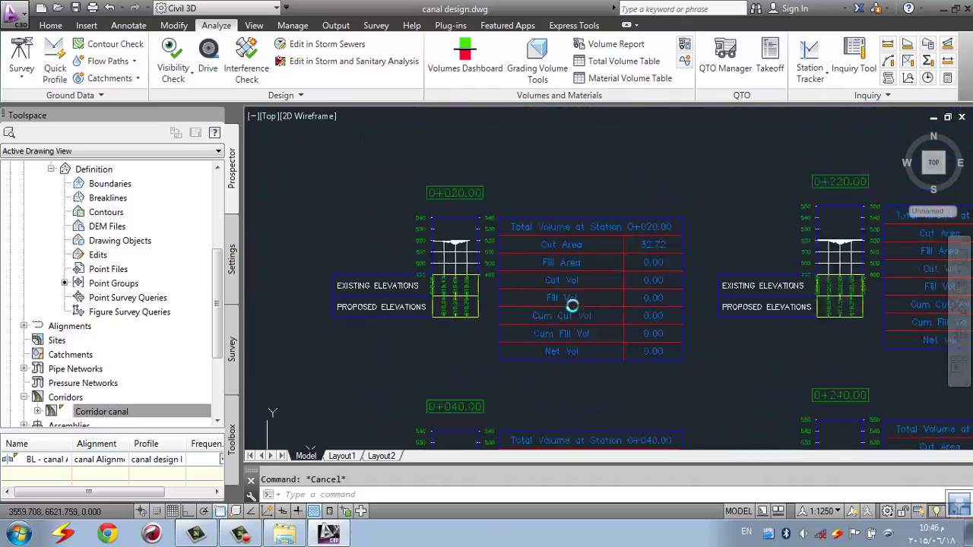
Draw a rectangle enclosing the 0+020.00 section view and its total volume table
left_click(50, 25)
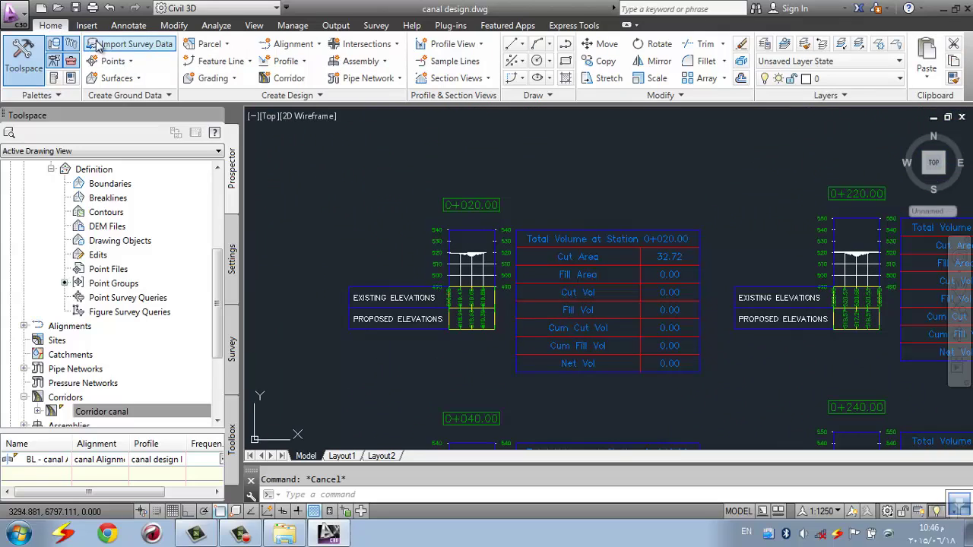
left_click(566, 60)
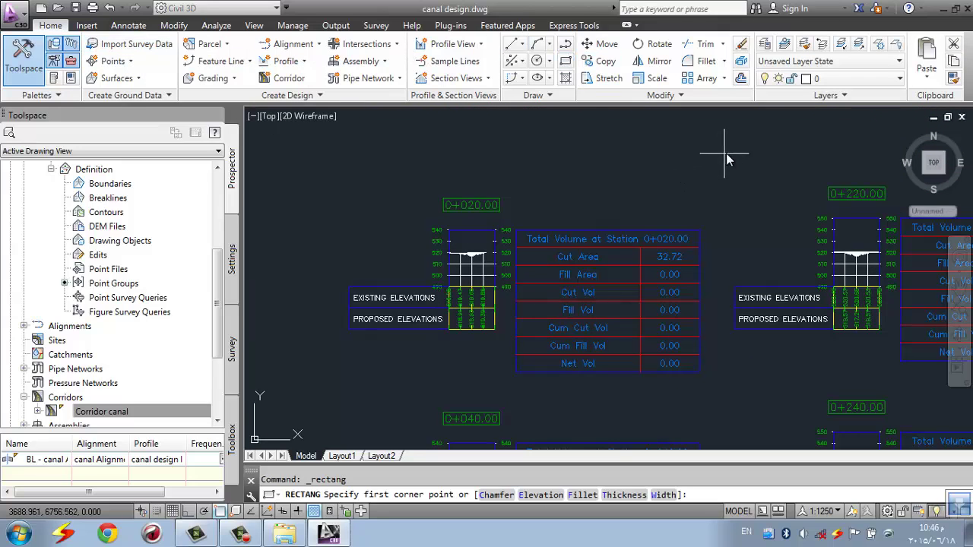
left_click(724, 154)
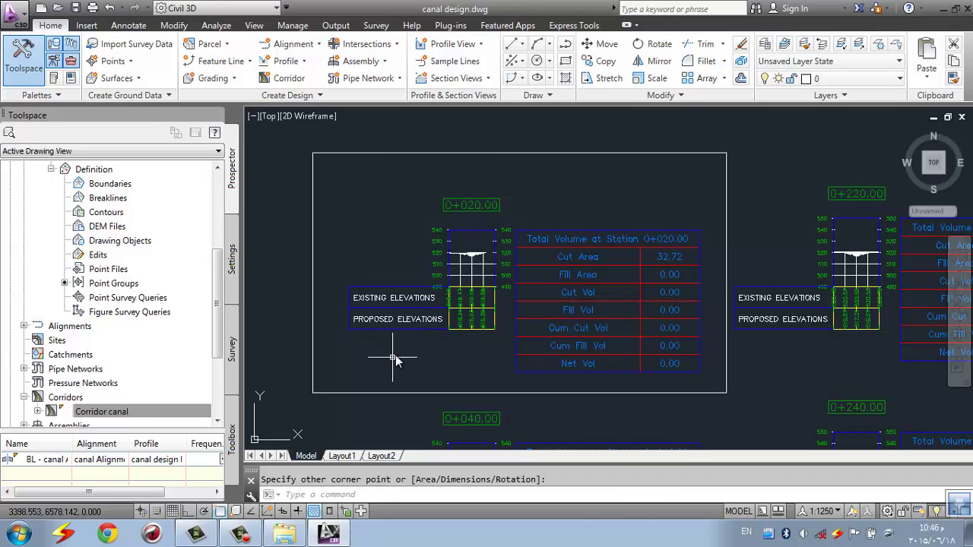
Examine the cut, fill and cumulative volume entries in the tables for stations 0+020.00 and 0+040.00
scroll(610, 295, "down", 2)
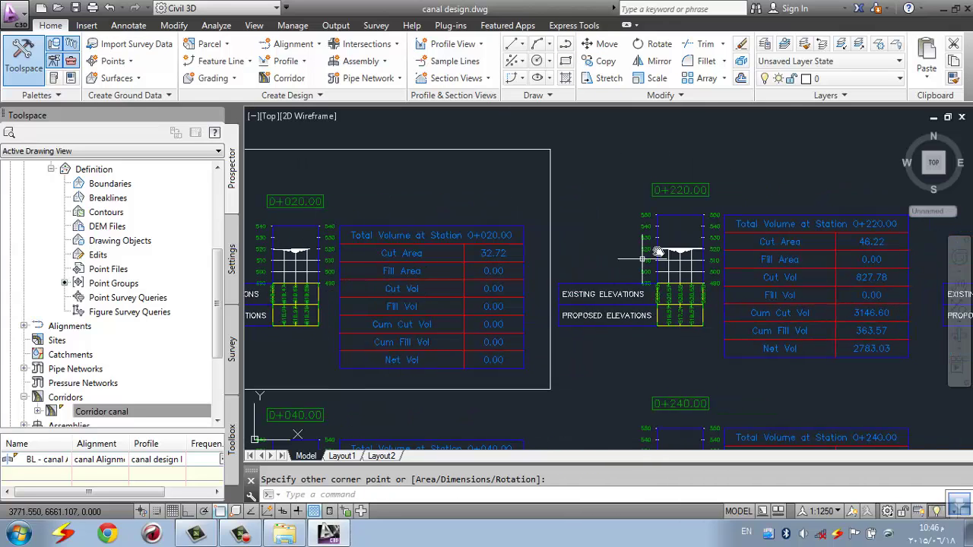
scroll(320, 296, "down", 1)
scroll(373, 228, "up", 4)
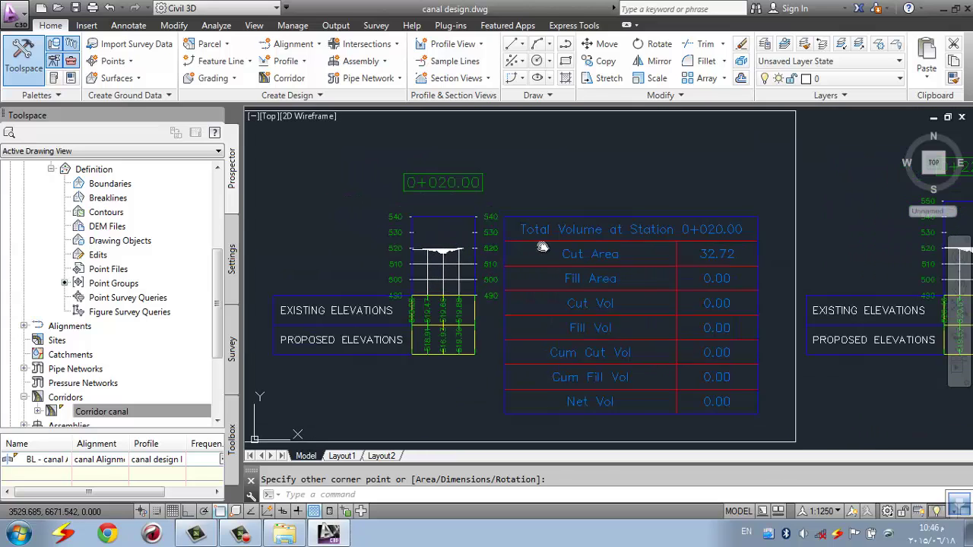
scroll(540, 246, "up", 1)
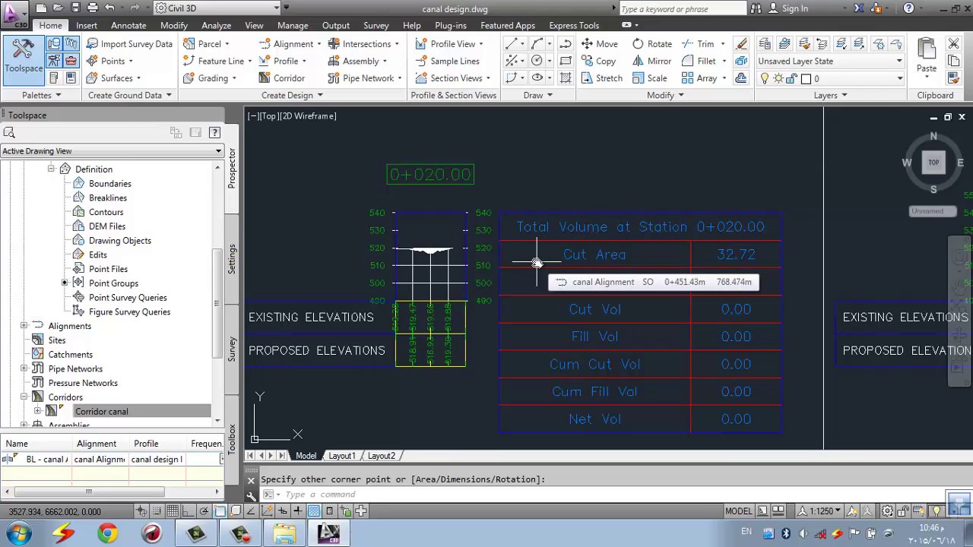
scroll(618, 259, "up", 1)
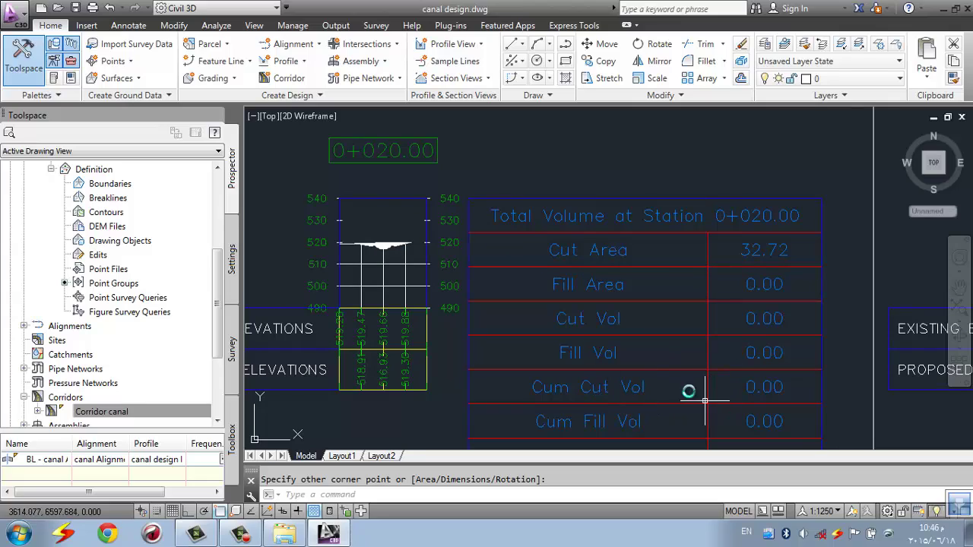
middle_click_drag(708, 399, 441, 250)
scroll(624, 326, "down", 4)
middle_click_drag(654, 315, 608, 254)
scroll(583, 251, "up", 2)
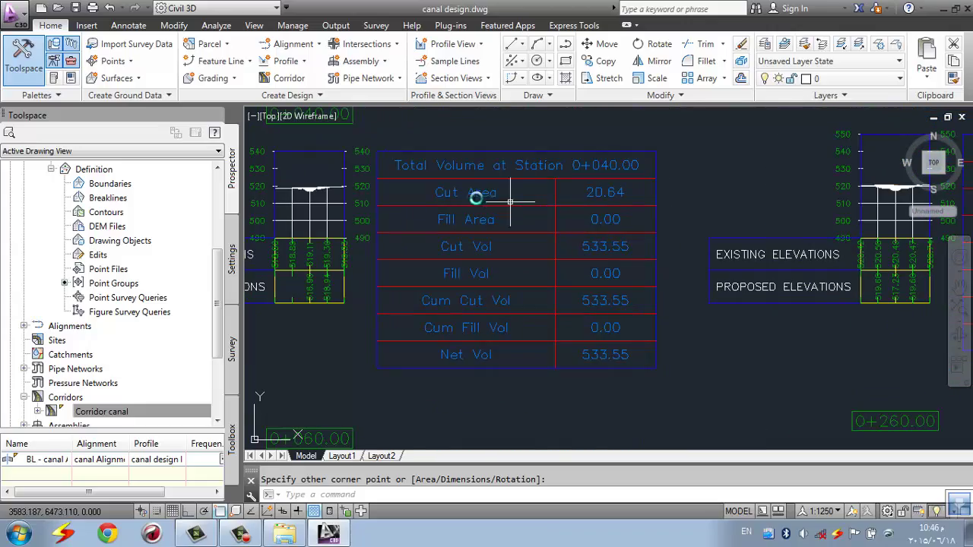
Erase the rectangle around the 0+020.00 section view
middle_click_drag(565, 373, 669, 311)
scroll(545, 283, "down", 3)
scroll(536, 281, "down", 6)
left_click(553, 228)
left_click(542, 232)
left_click(548, 253)
key("Delete")
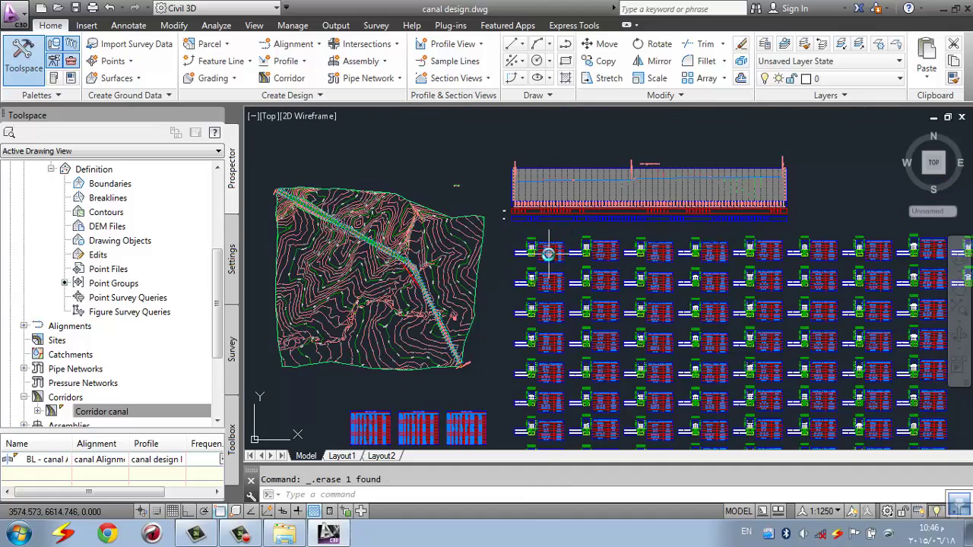
Execute the corridor Volume Report from the Reports Manager
scroll(566, 288, "down", 5)
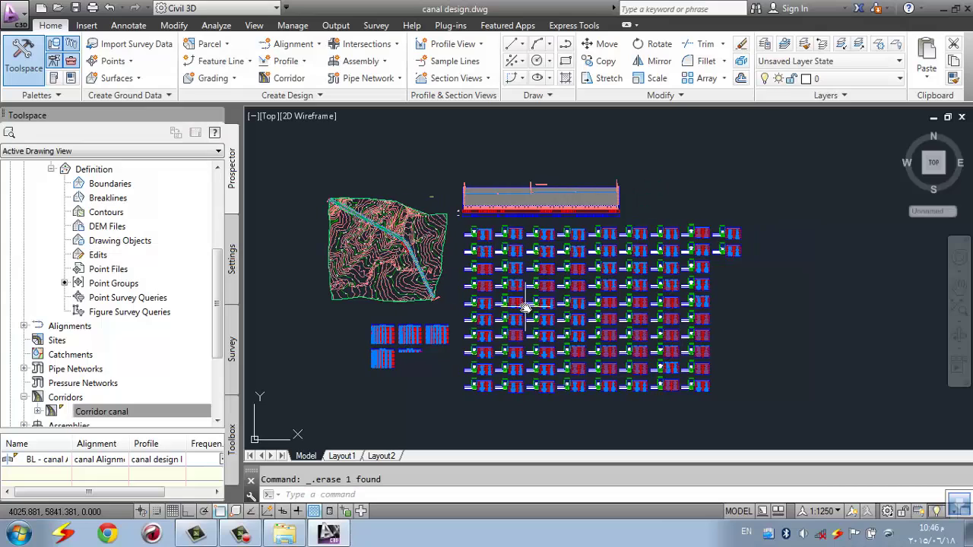
scroll(524, 304, "down", 1)
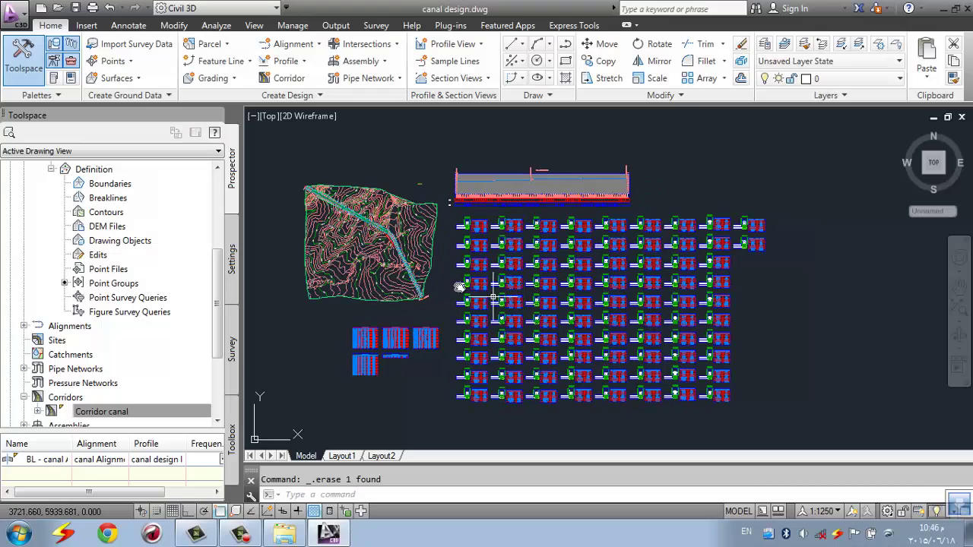
left_click(232, 257)
left_click(232, 340)
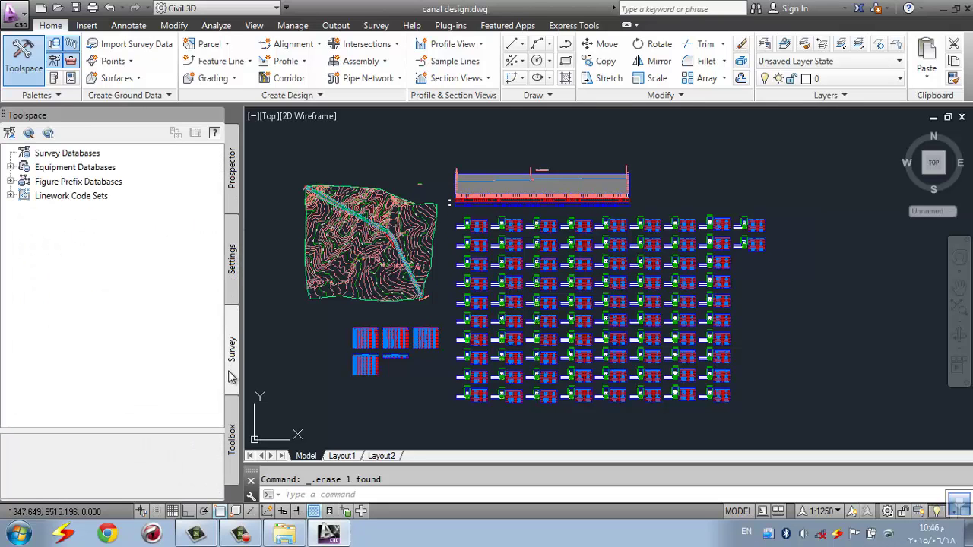
left_click(232, 437)
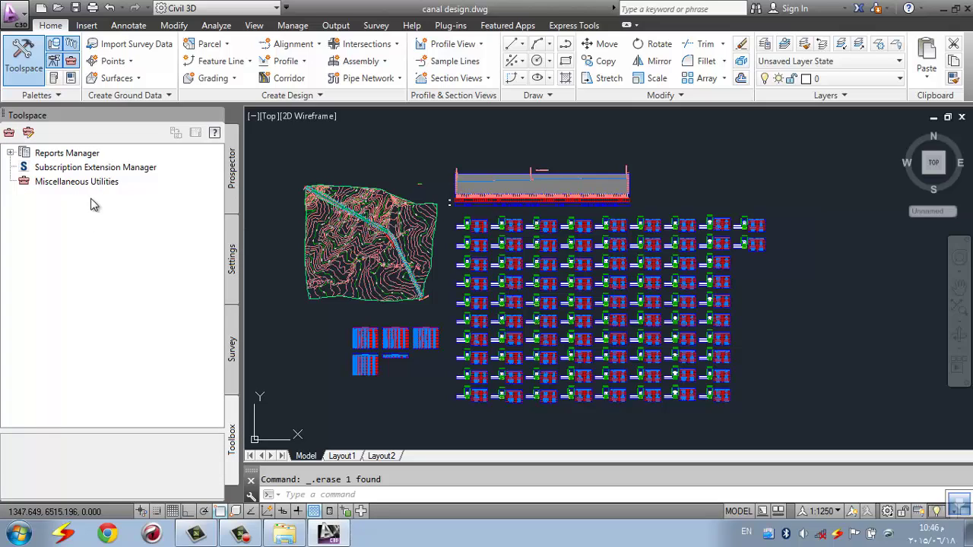
left_click(10, 153)
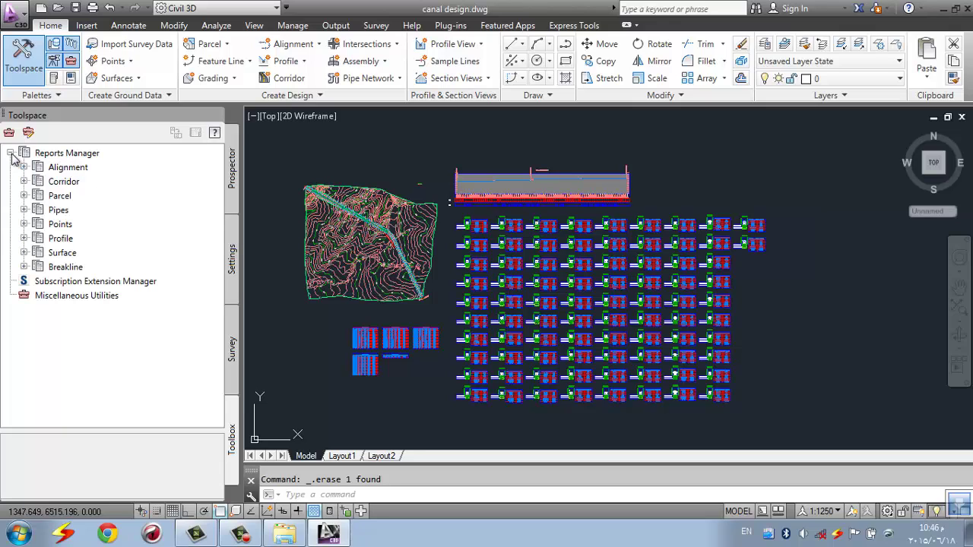
left_click(24, 181)
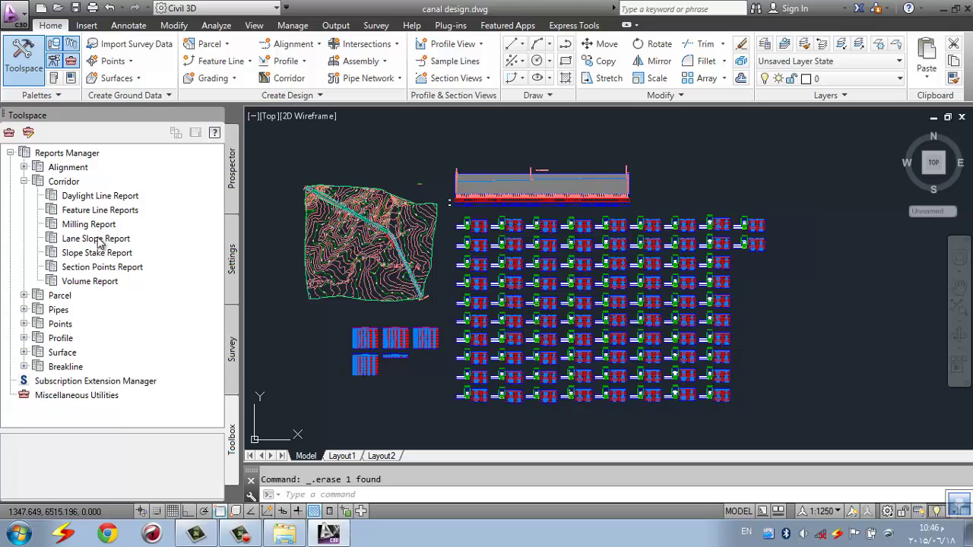
left_click(92, 282)
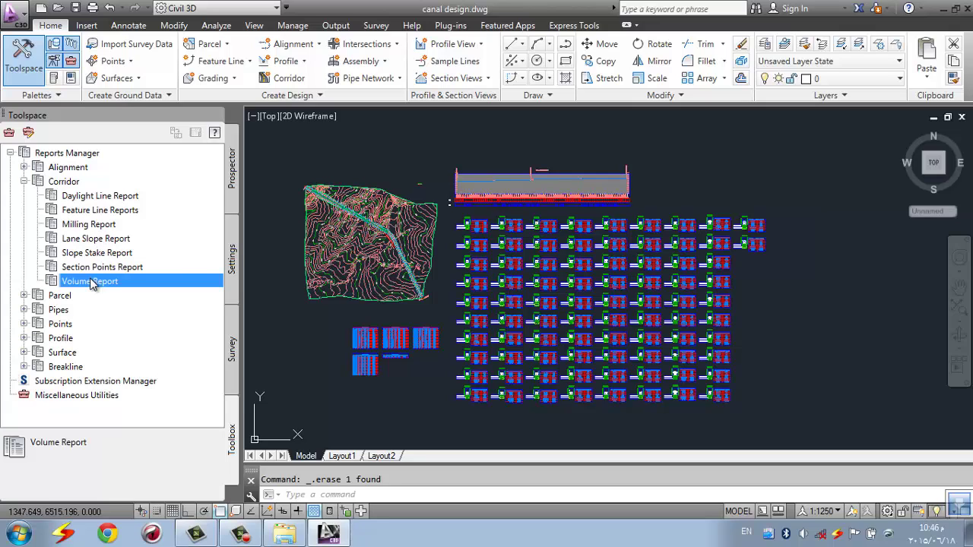
right_click(92, 285)
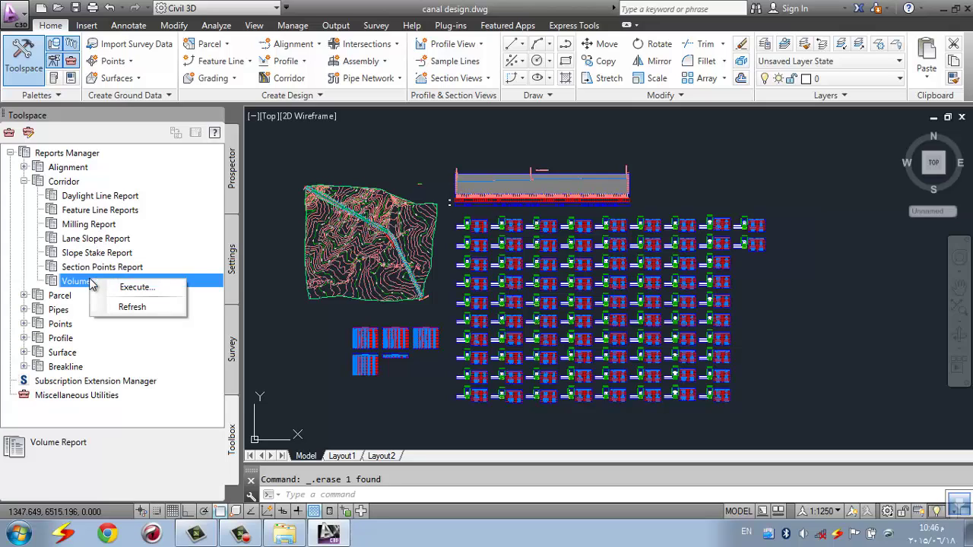
left_click(137, 289)
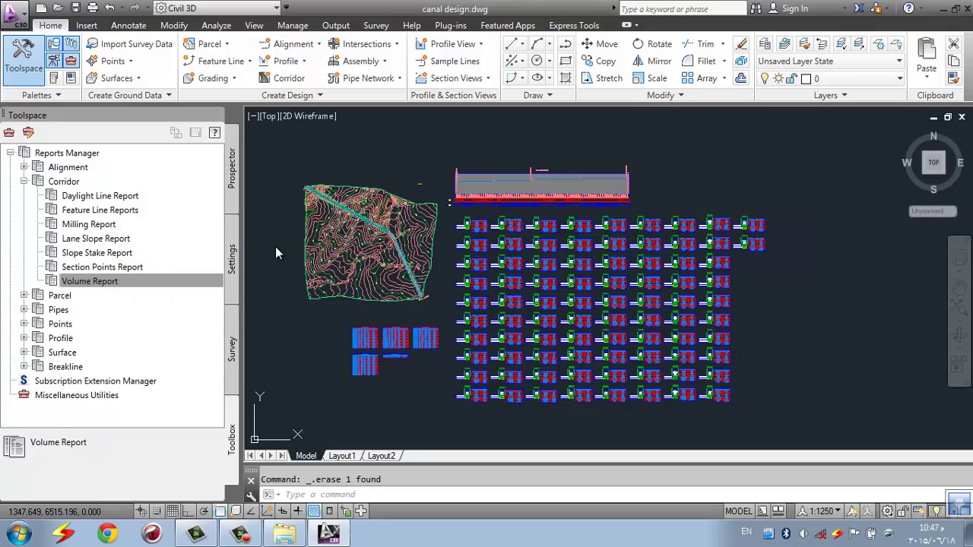
Create the volume report for canal Alignment using the SL Collection sample line group and Material List - (1)
left_click(380, 236)
left_click(380, 248)
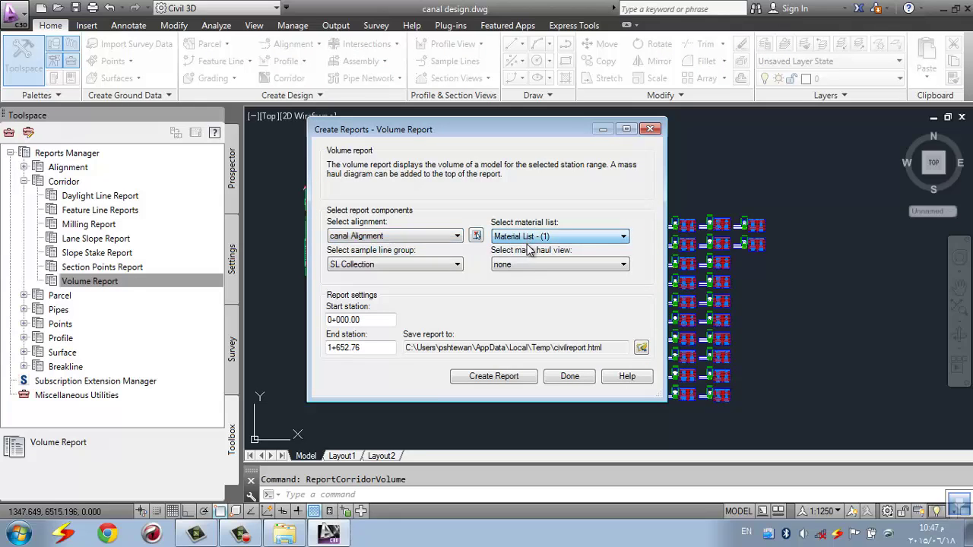
left_click(397, 264)
left_click(397, 272)
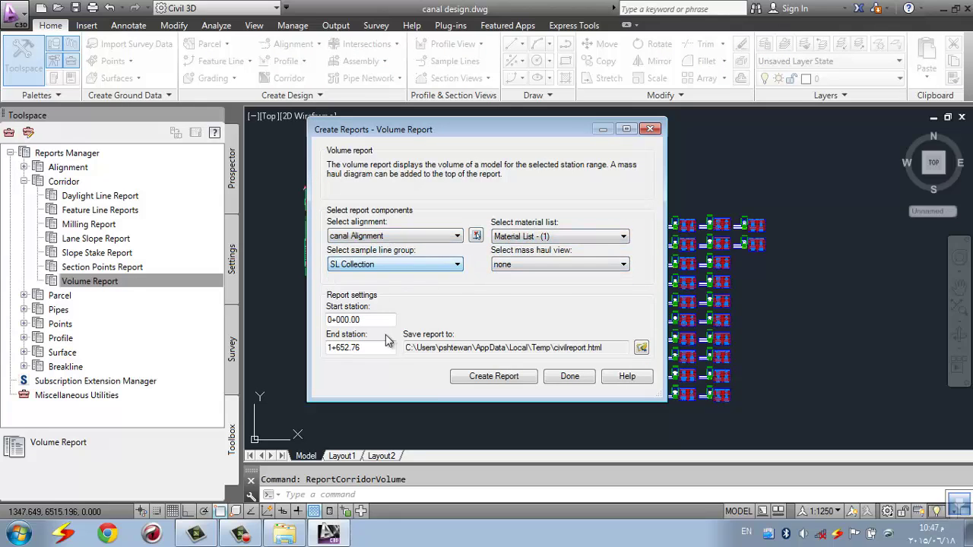
left_click(498, 382)
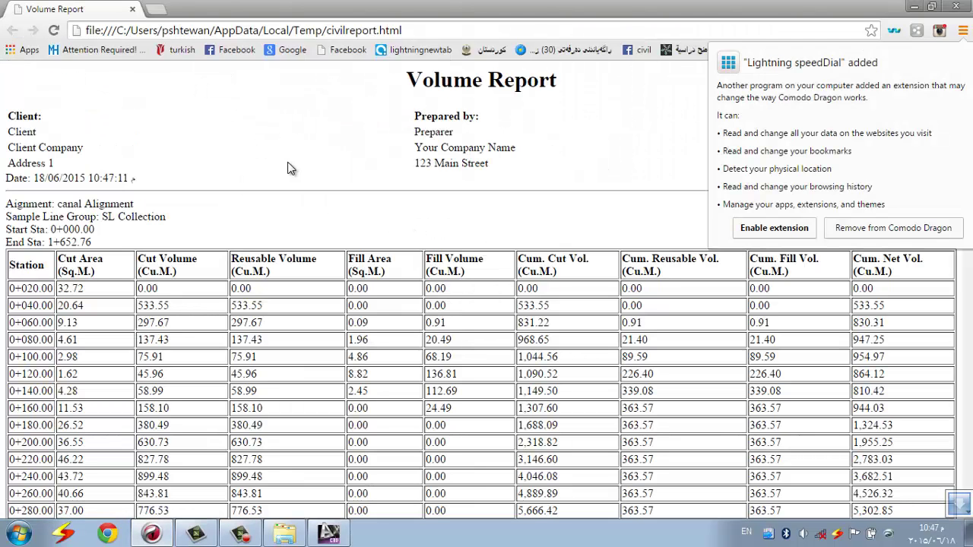
Read through the station volumes in the generated volume report and close it
scroll(398, 247, "down", 15)
scroll(411, 262, "up", 15)
left_click(957, 8)
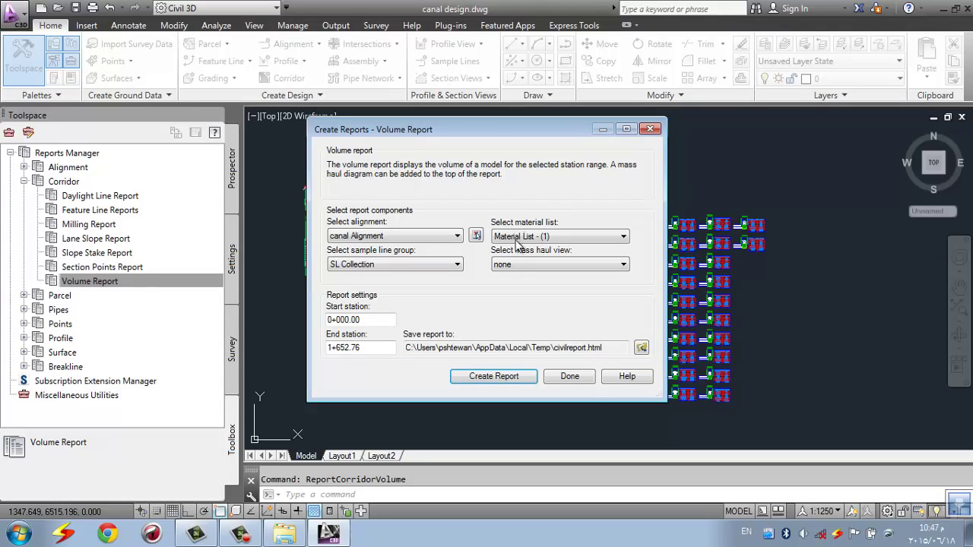
Set the volume report's save location to the Desktop with the Excel 97-2003 Workbook (*.XLS) file type
left_click(641, 348)
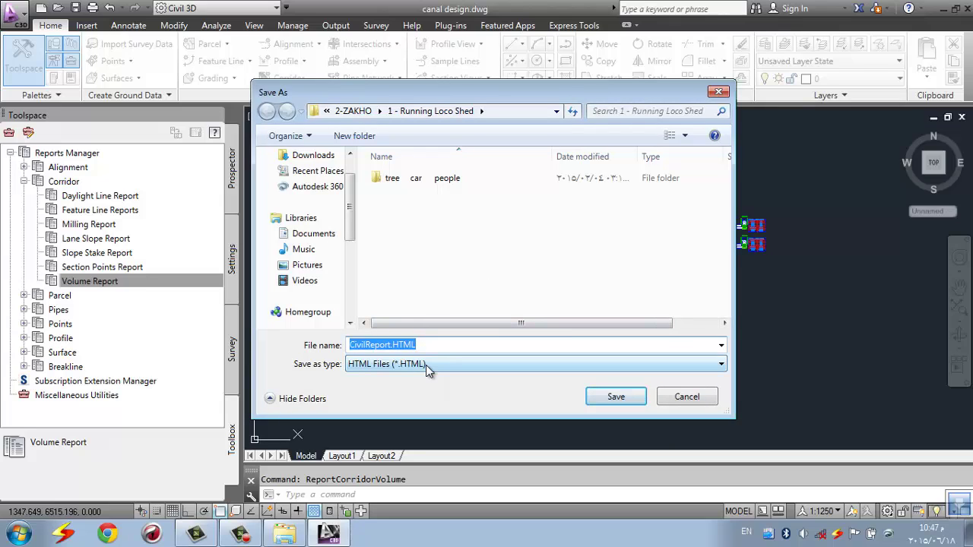
scroll(349, 203, "up", 2)
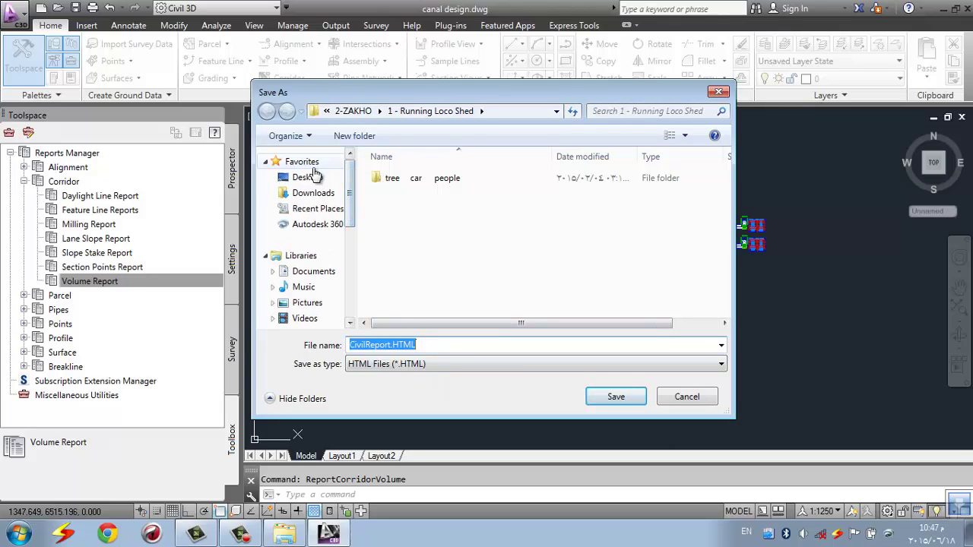
left_click(309, 177)
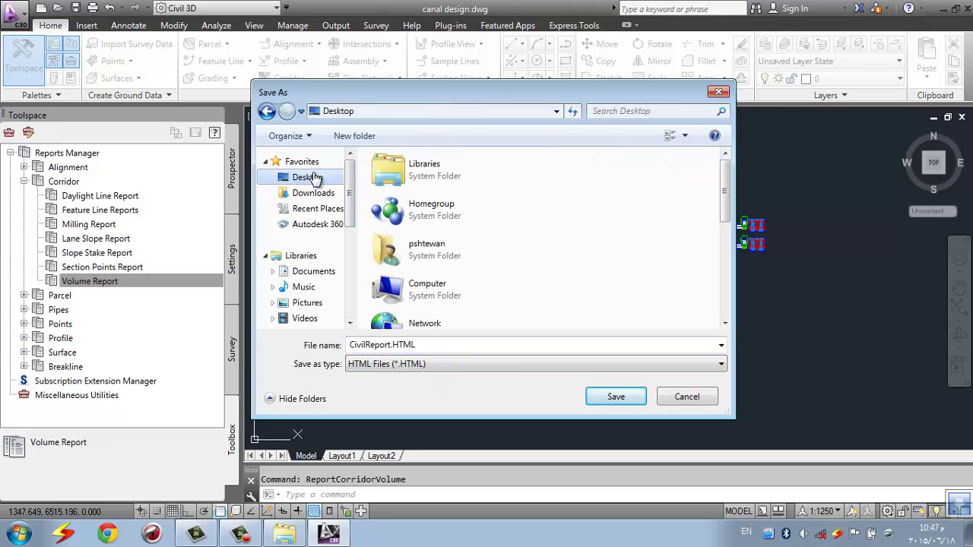
left_click(459, 363)
left_click(441, 401)
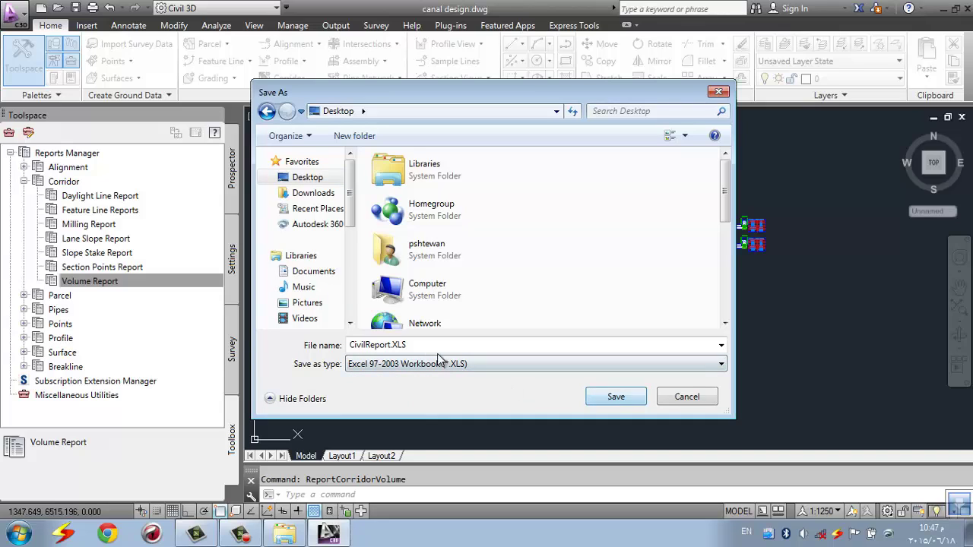
Save the report file as canal design report.XLS and create the volume report
double_click(392, 346)
left_click(355, 344)
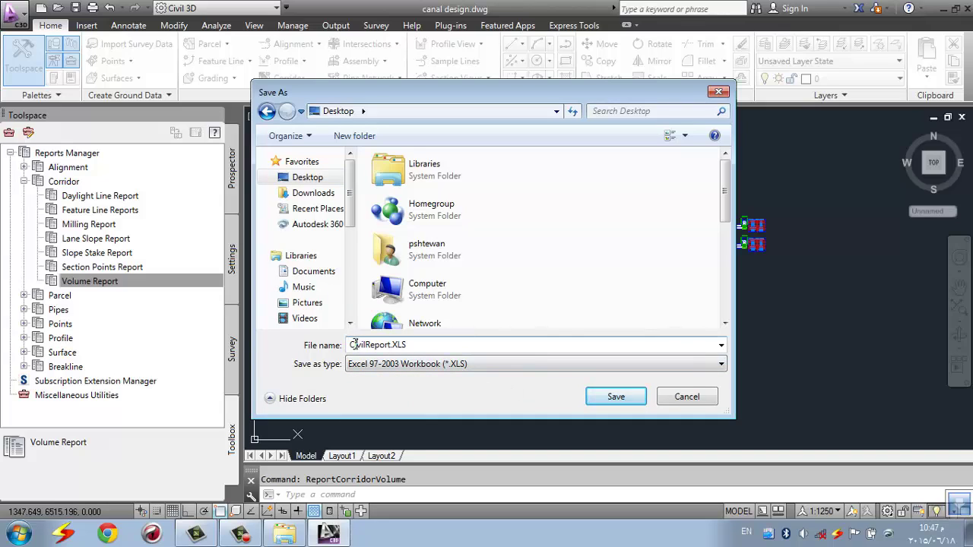
left_click_drag(351, 346, 373, 347)
type("canal design r")
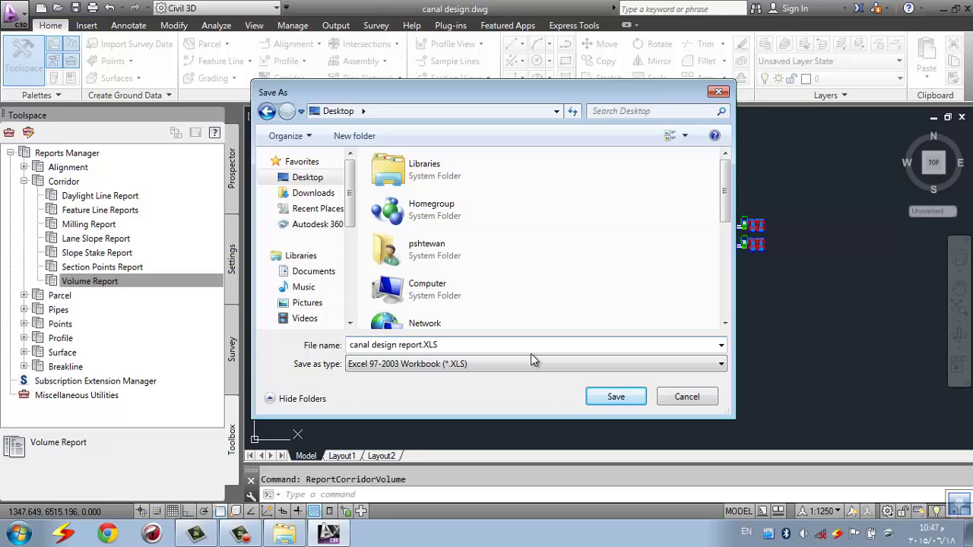
left_click(615, 398)
left_click(508, 377)
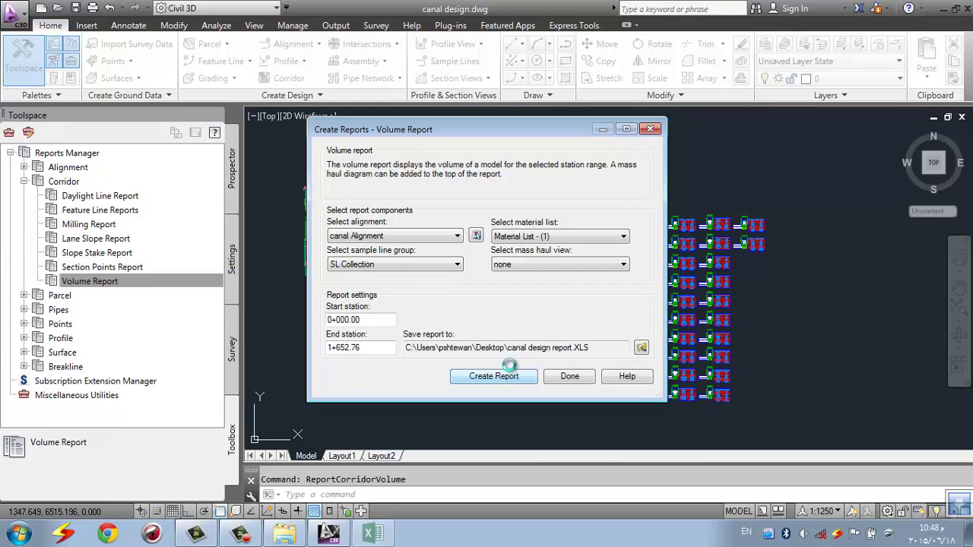
Look through the station volumes in the Excel report and examine its client, preparer, company, address and date header
scroll(527, 297, "down", 9)
scroll(521, 334, "down", 7)
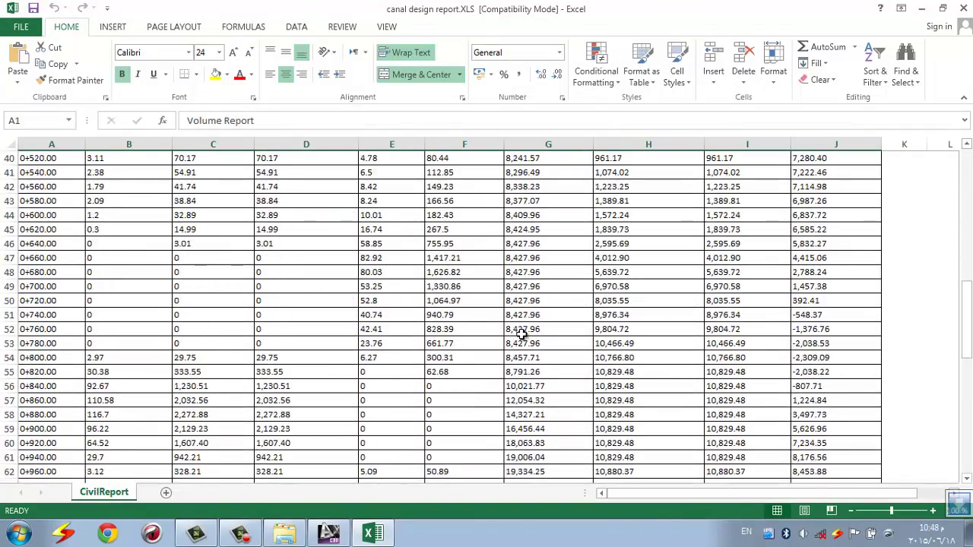
left_click(524, 338)
scroll(523, 338, "up", 2)
scroll(524, 335, "up", 14)
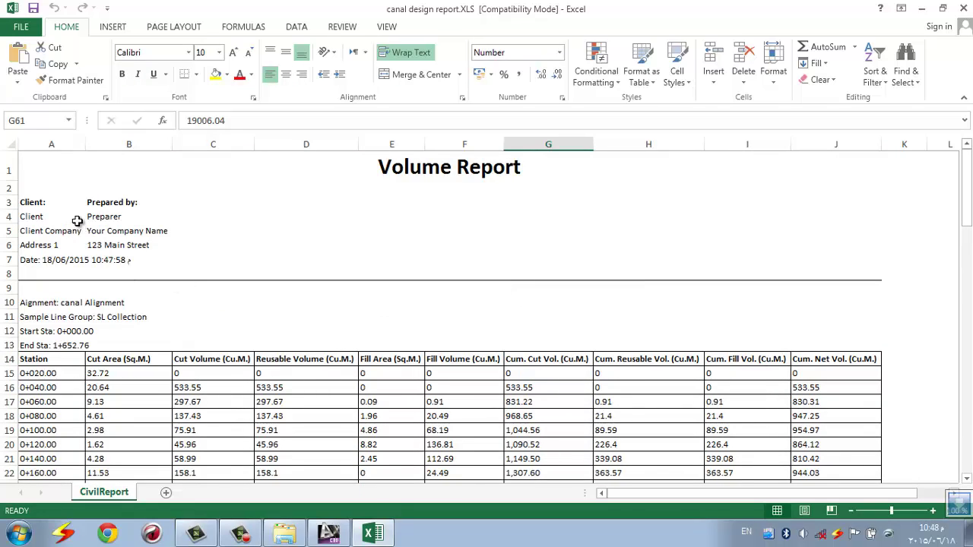
left_click(110, 216)
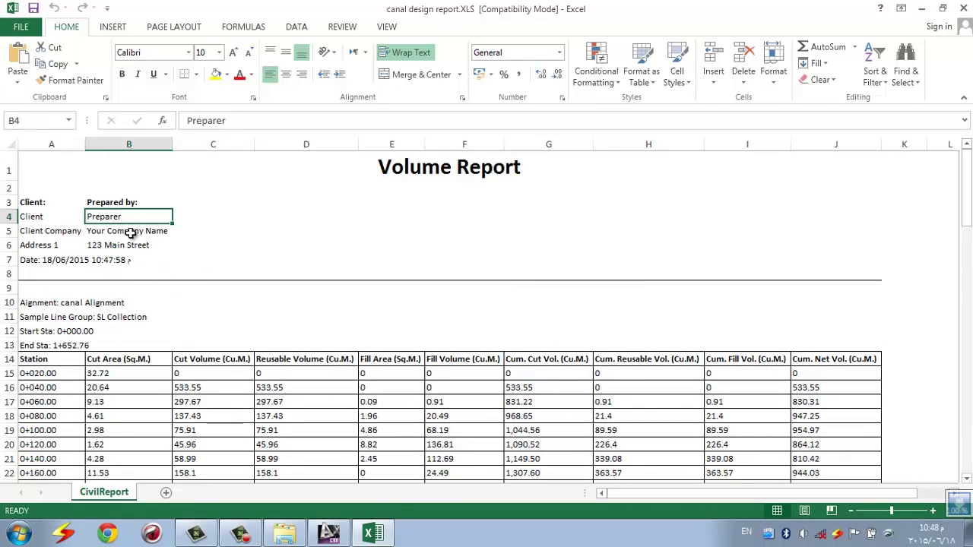
left_click(130, 230)
left_click(118, 248)
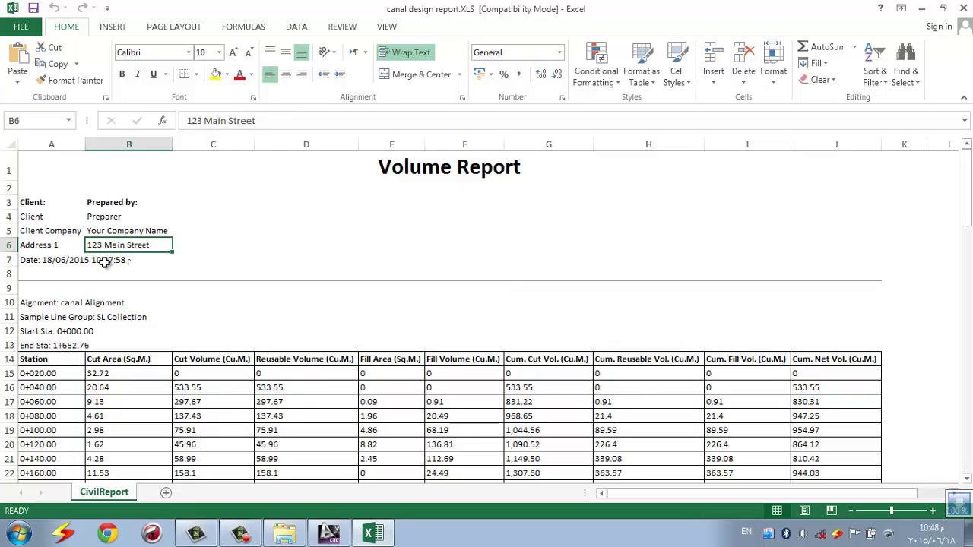
left_click(105, 261)
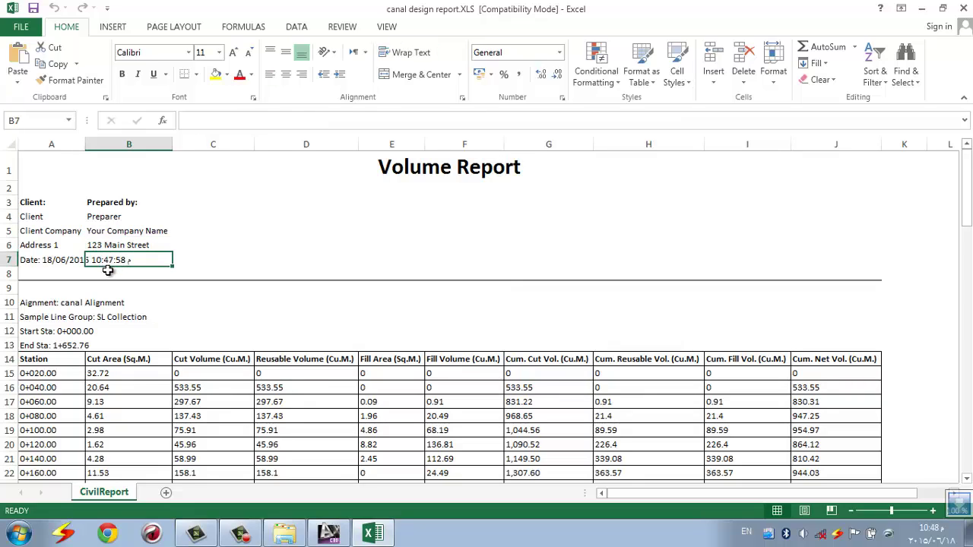
left_click(124, 202)
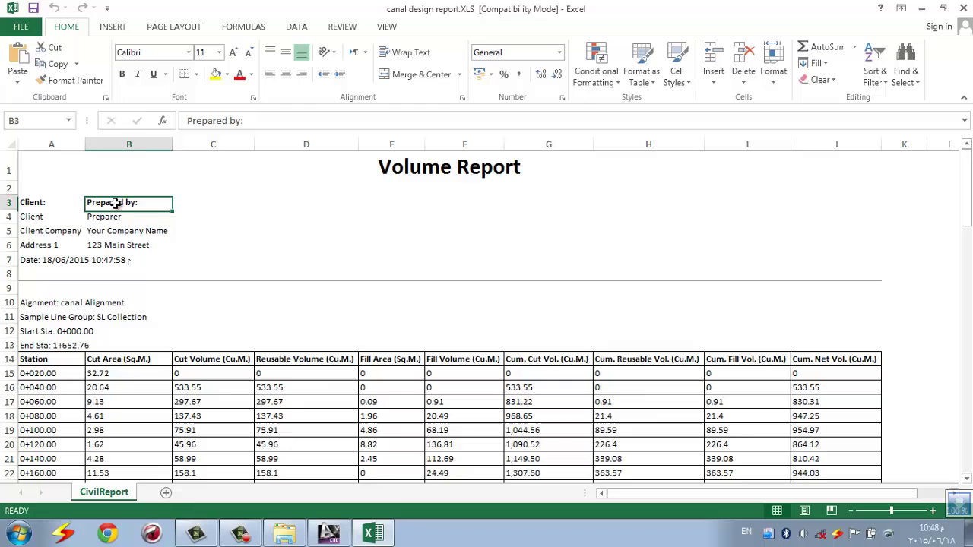
Enter the preparer's full name in cell C3, beside the "Prepared by:" label
left_click(190, 206)
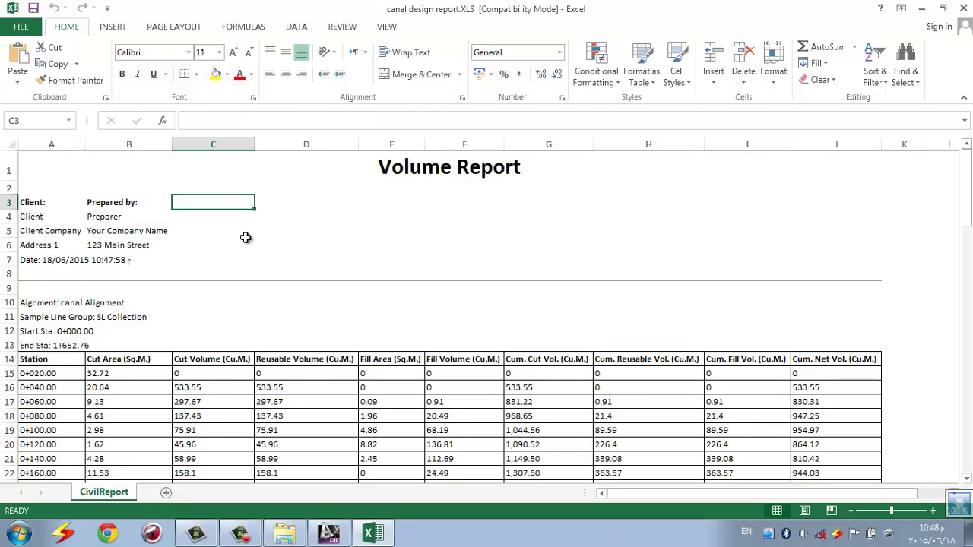
type("pshti")
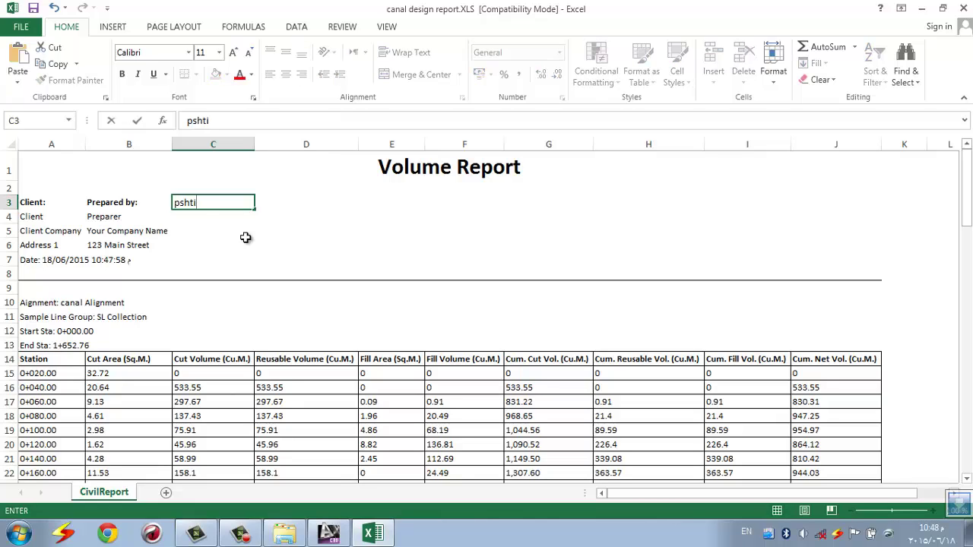
type("wan uthman")
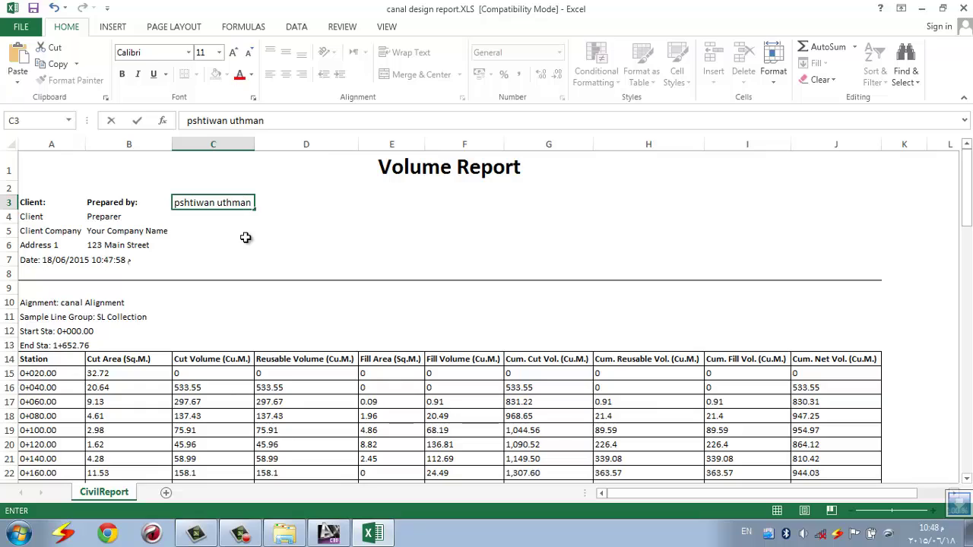
left_click(176, 226)
Examine the volume table's headings in row 14 from Station to Cum. Net Vol. and close the workbook
left_click(224, 273)
left_click(268, 346)
left_click(67, 371)
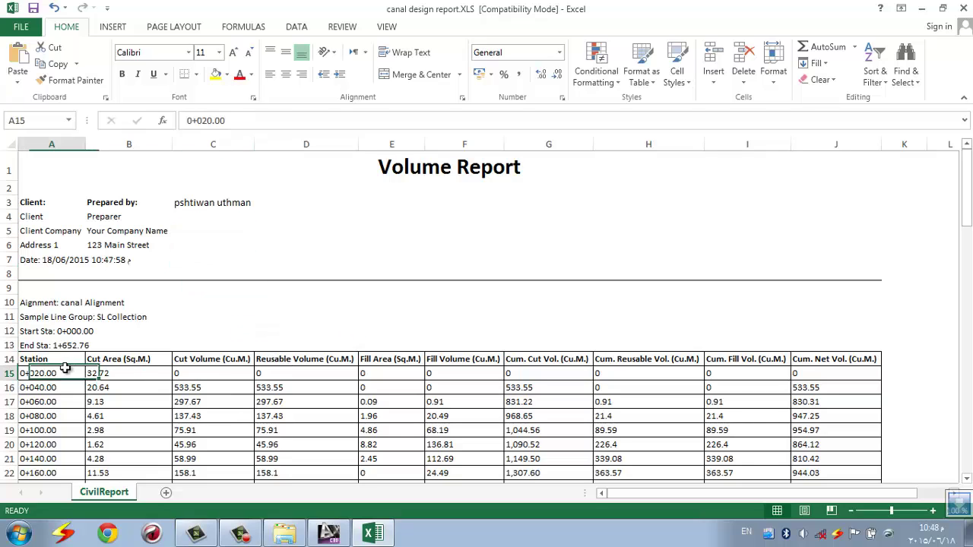
left_click(131, 362)
left_click(205, 360)
left_click(278, 360)
left_click(380, 361)
left_click(455, 360)
left_click(537, 360)
left_click(646, 361)
left_click(747, 362)
left_click(847, 362)
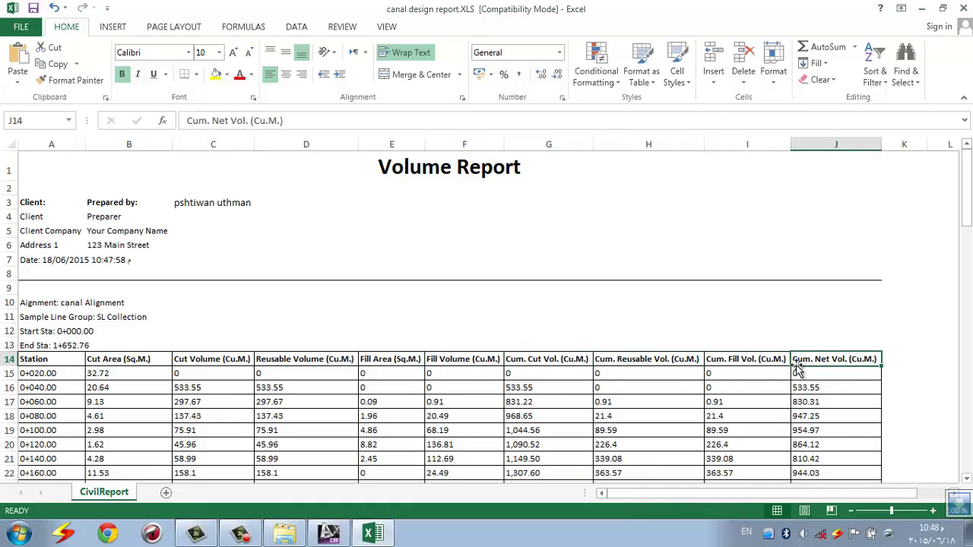
left_click(736, 344)
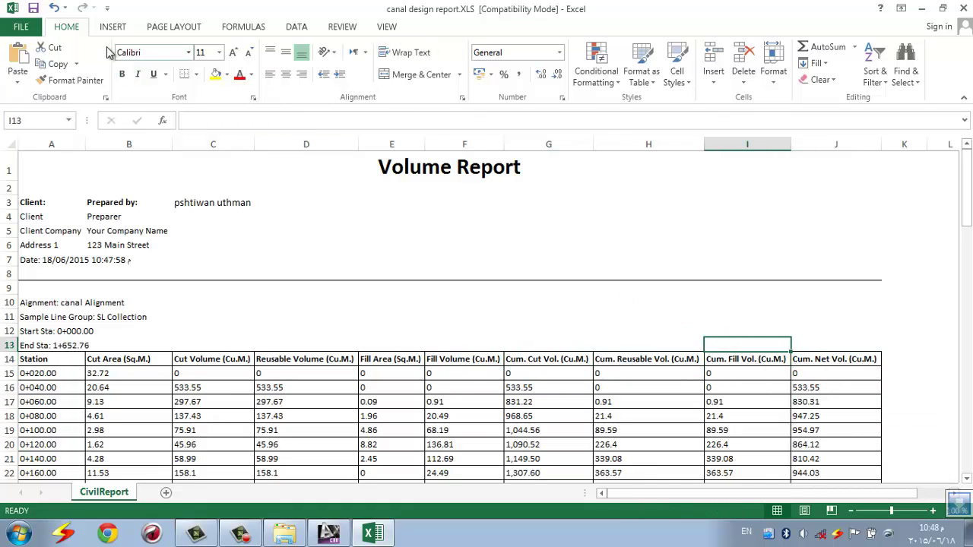
left_click(963, 8)
Finish the Volume Report dialog and save the canal design drawing
left_click(569, 377)
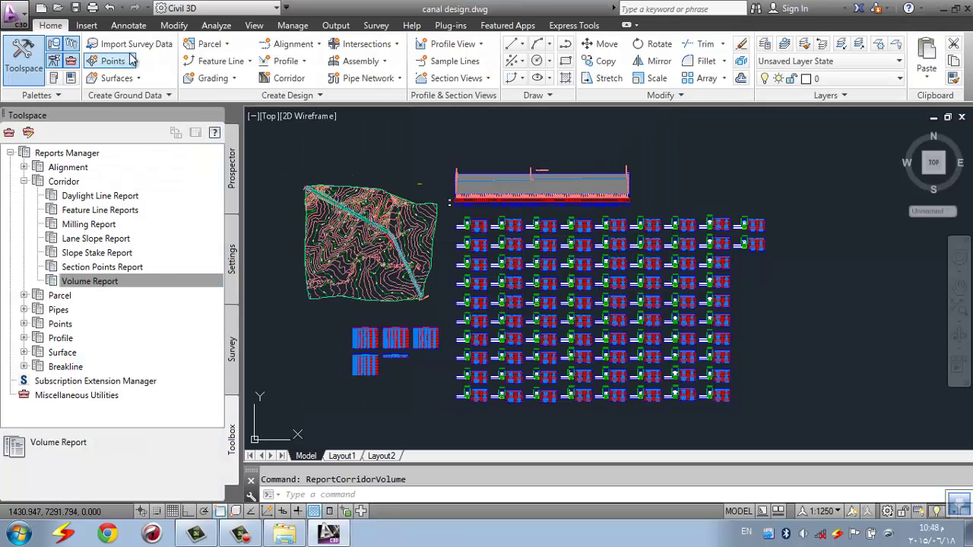
left_click(76, 7)
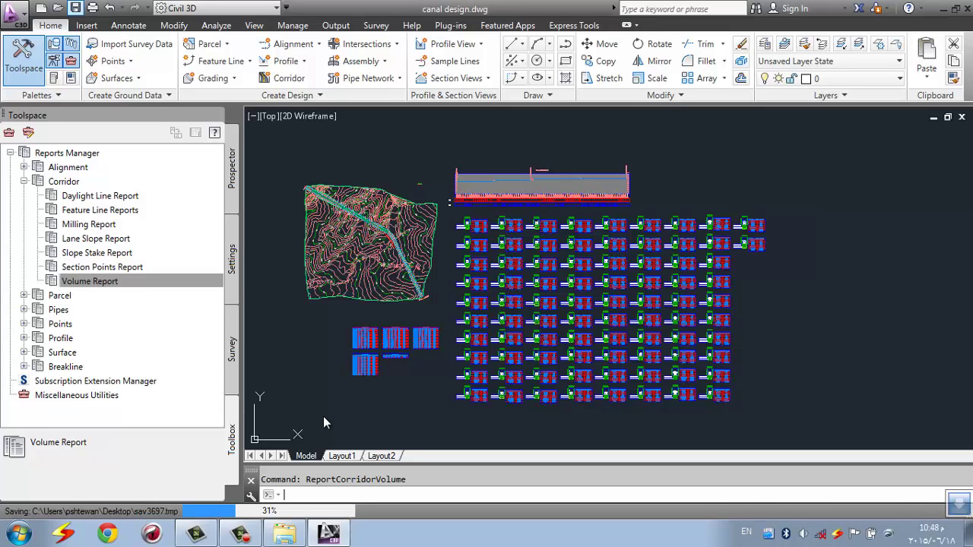
left_click(241, 535)
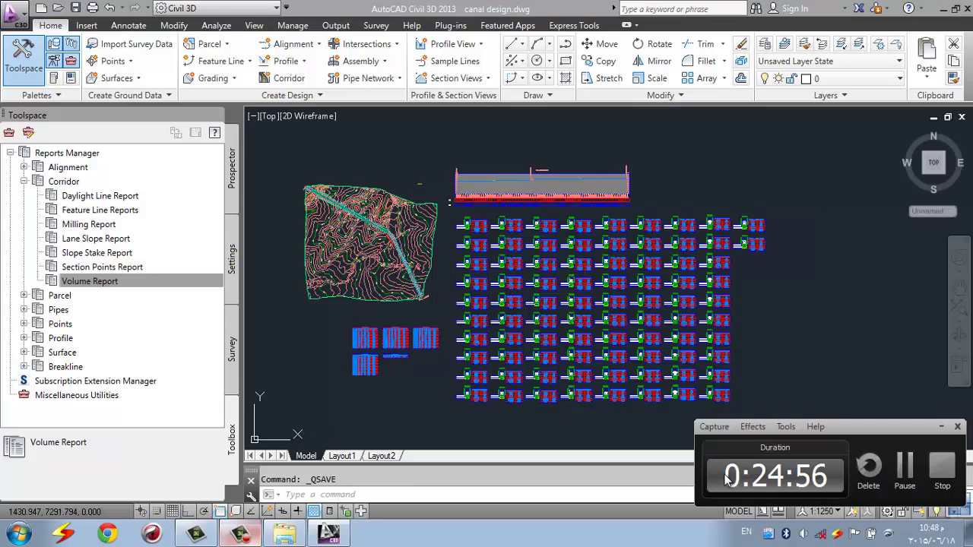